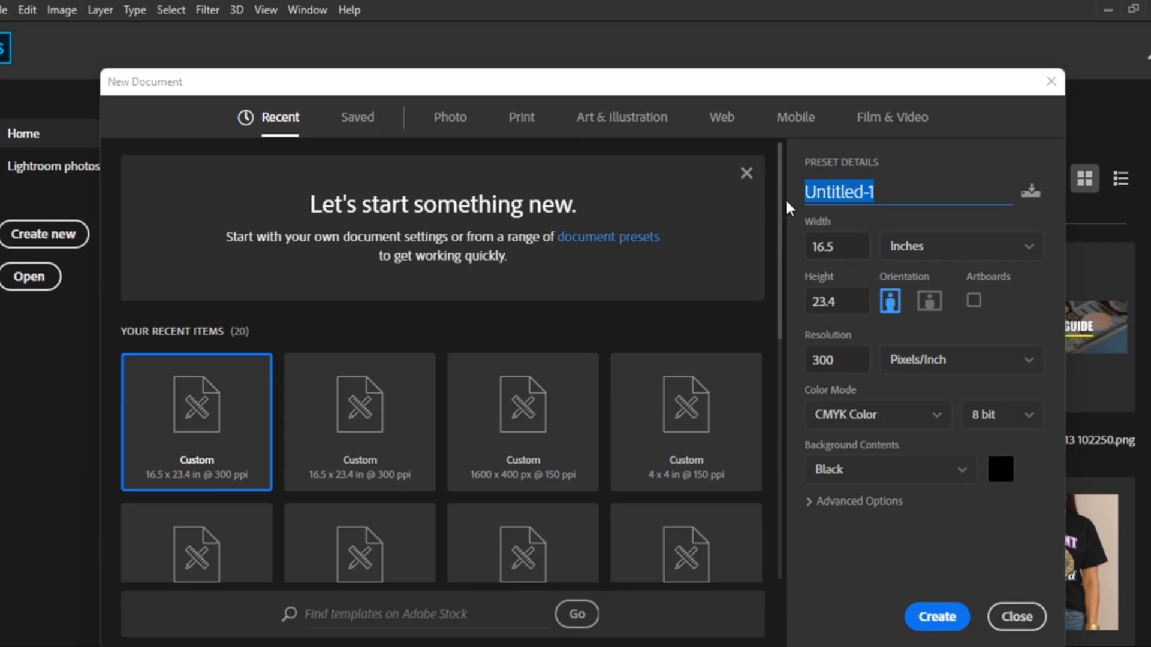
Create 'Merch Design Episode 1': 16.5 × 23.4 in, 300 ppi, CMYK, black background
{"action": "type", "text": "Merch"}
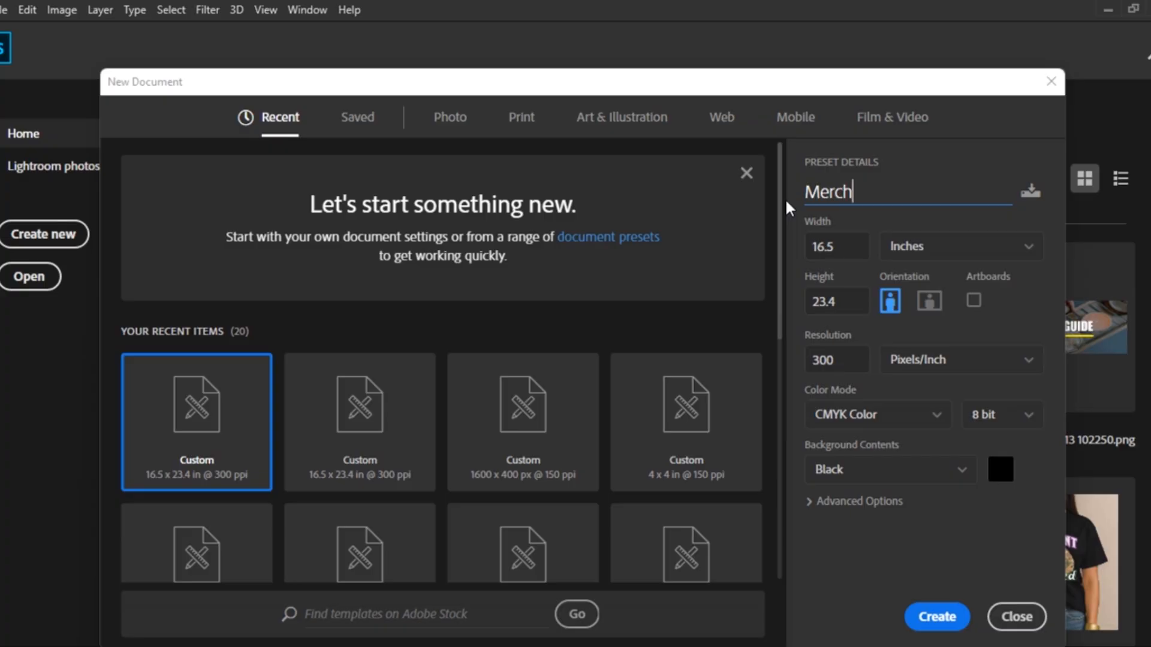
{"action": "type", "text": " Design "}
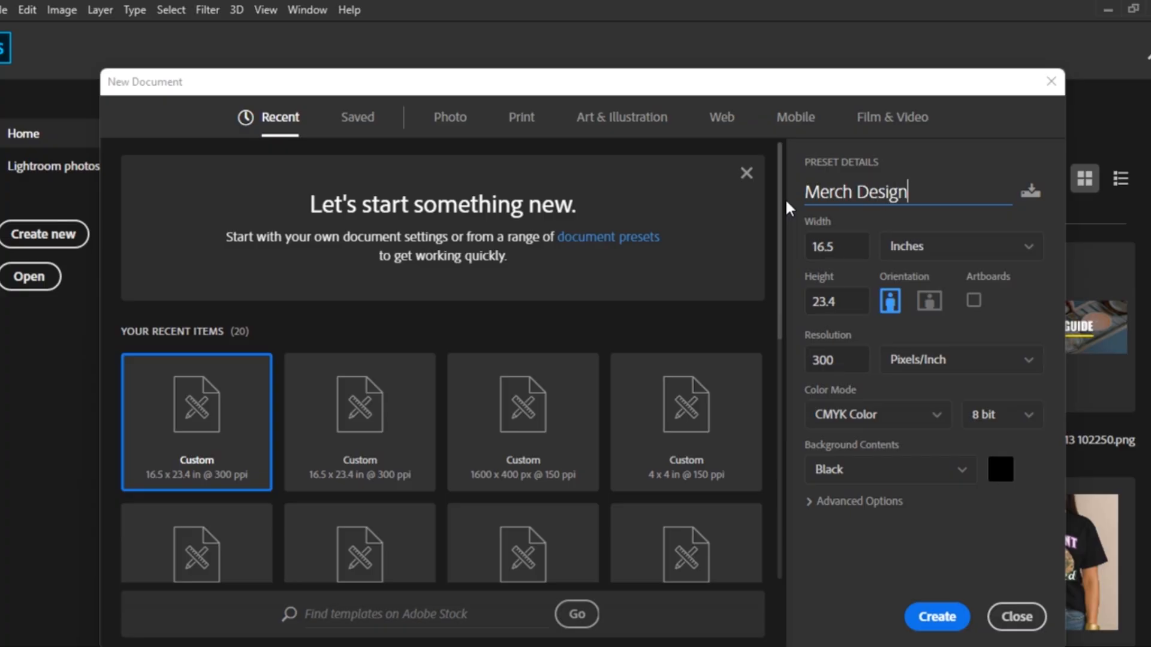
{"action": "type", "text": "Episode 1"}
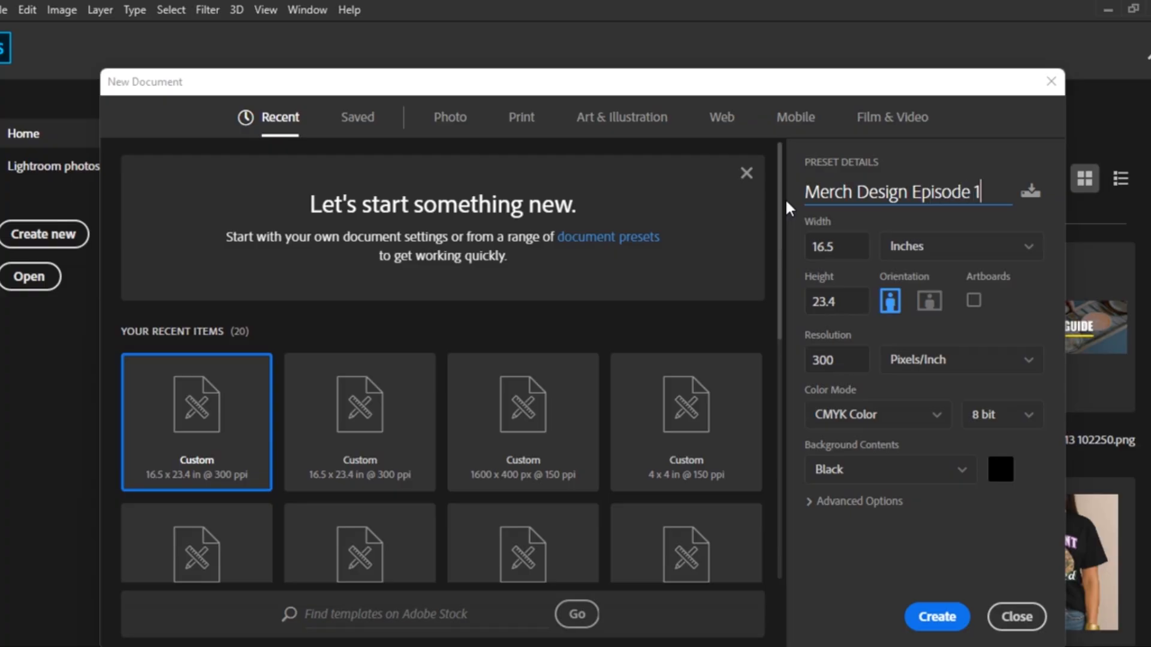
{"action": "double_click", "coordinate": [838, 362]}
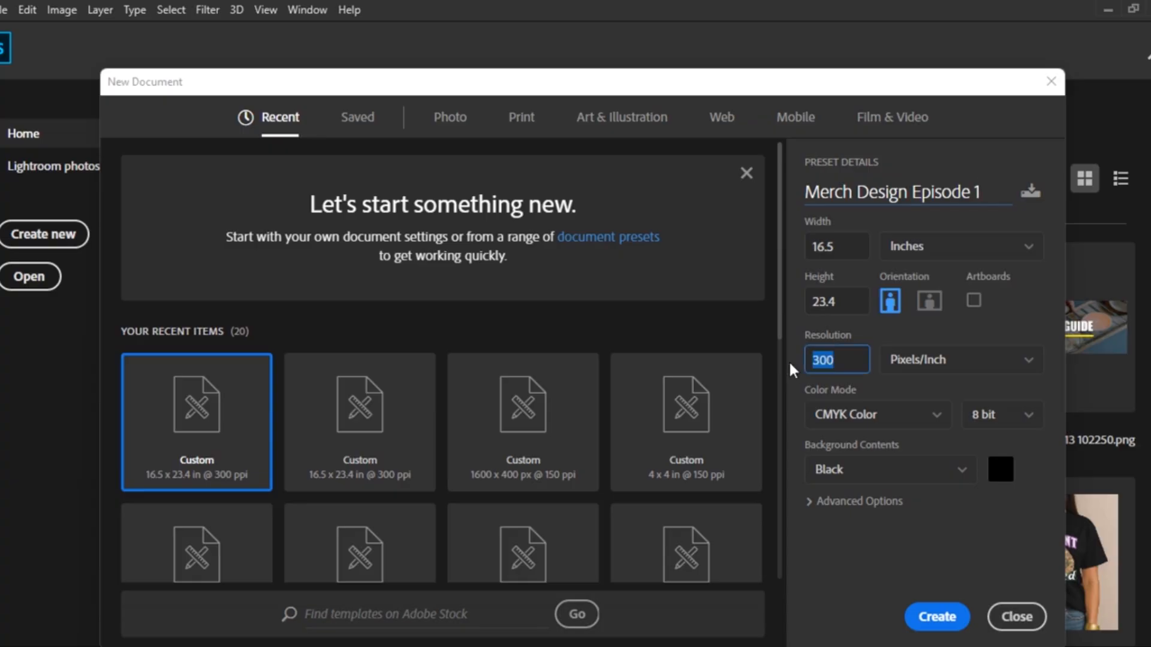
{"action": "left_click", "coordinate": [837, 360]}
{"action": "left_click", "coordinate": [962, 473]}
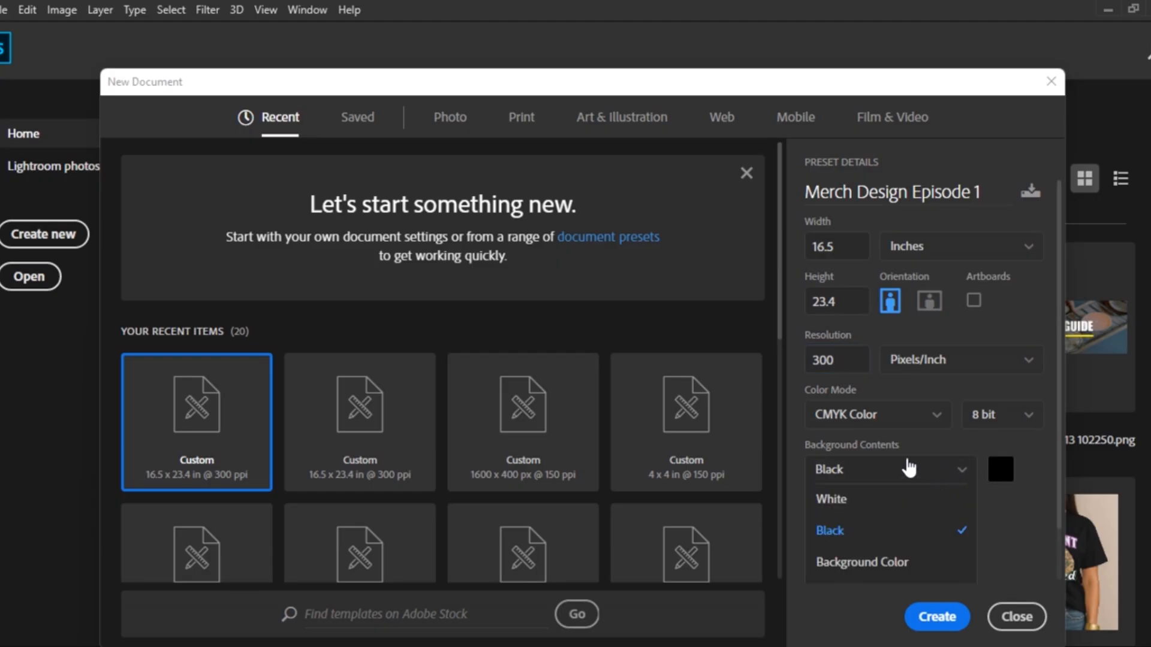
{"action": "left_click", "coordinate": [854, 500]}
{"action": "left_click", "coordinate": [964, 475]}
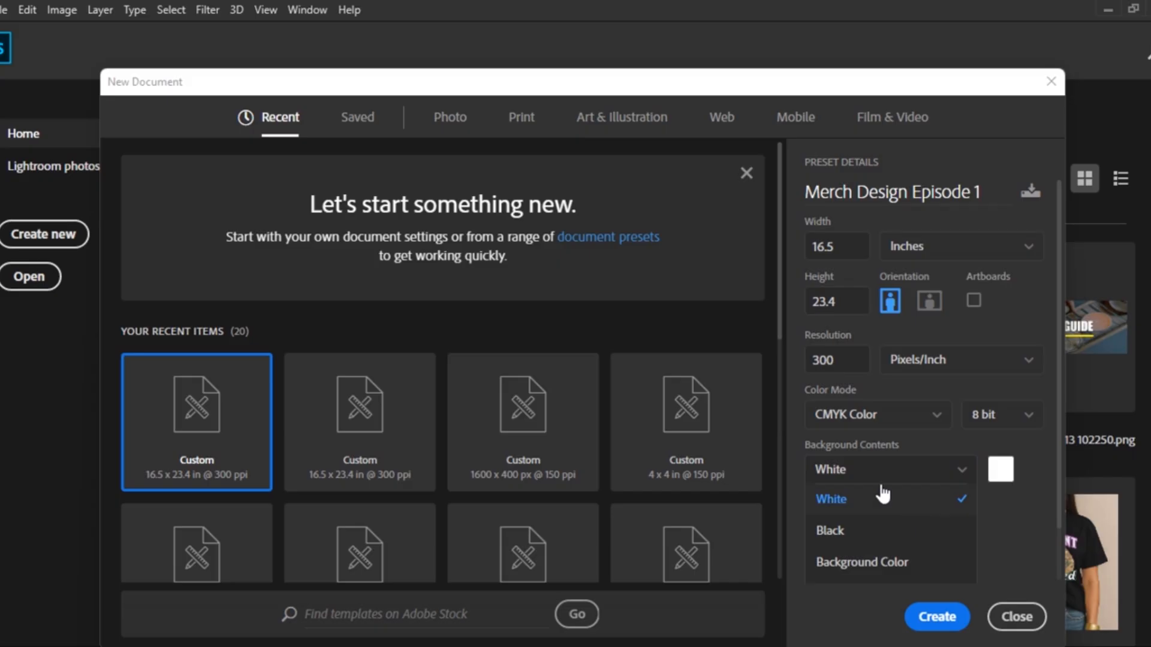
{"action": "left_click", "coordinate": [875, 532]}
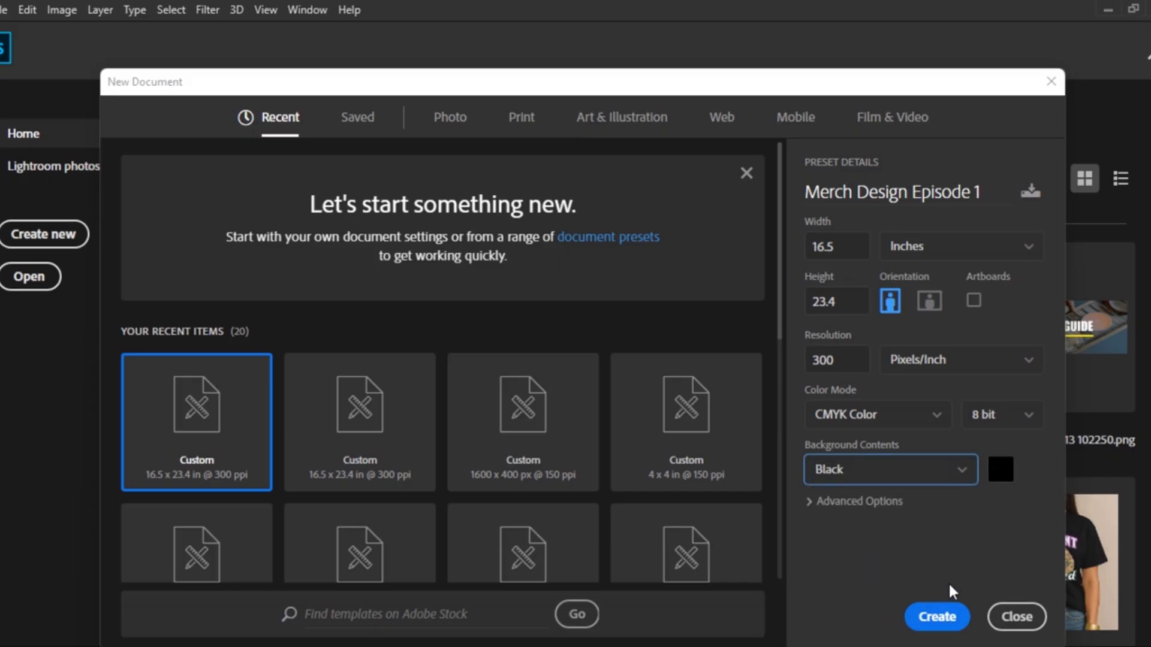
{"action": "left_click", "coordinate": [936, 620]}
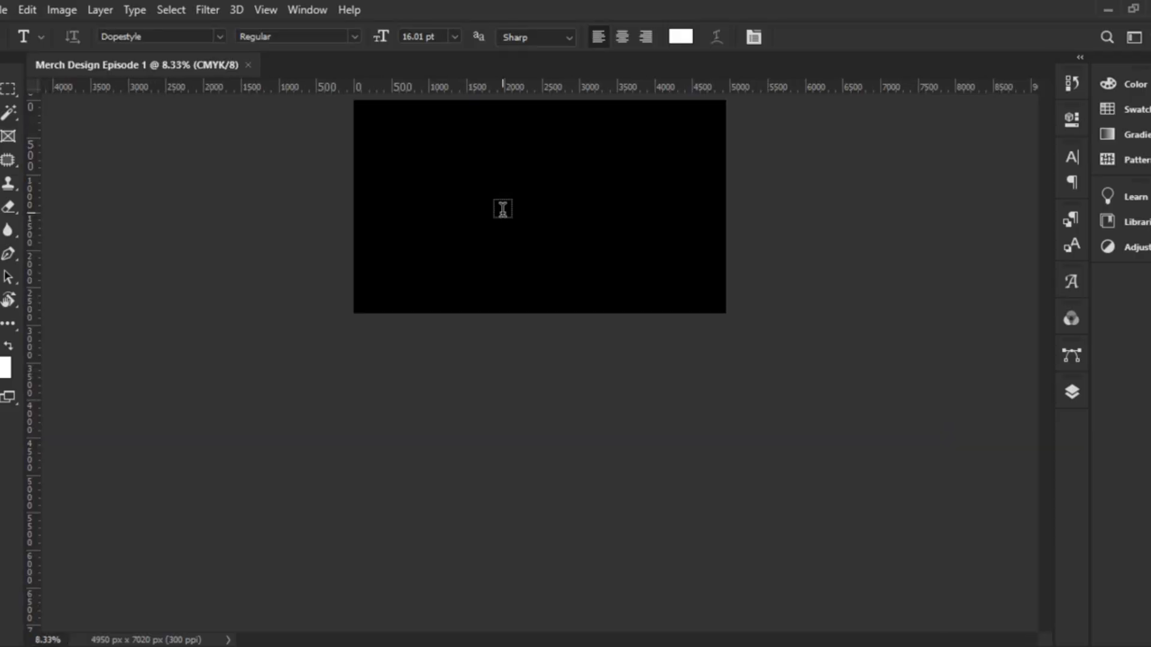
Unlock the black Background into Layer 0 and add an empty Layer 1 above it
{"action": "key", "text": "v"}
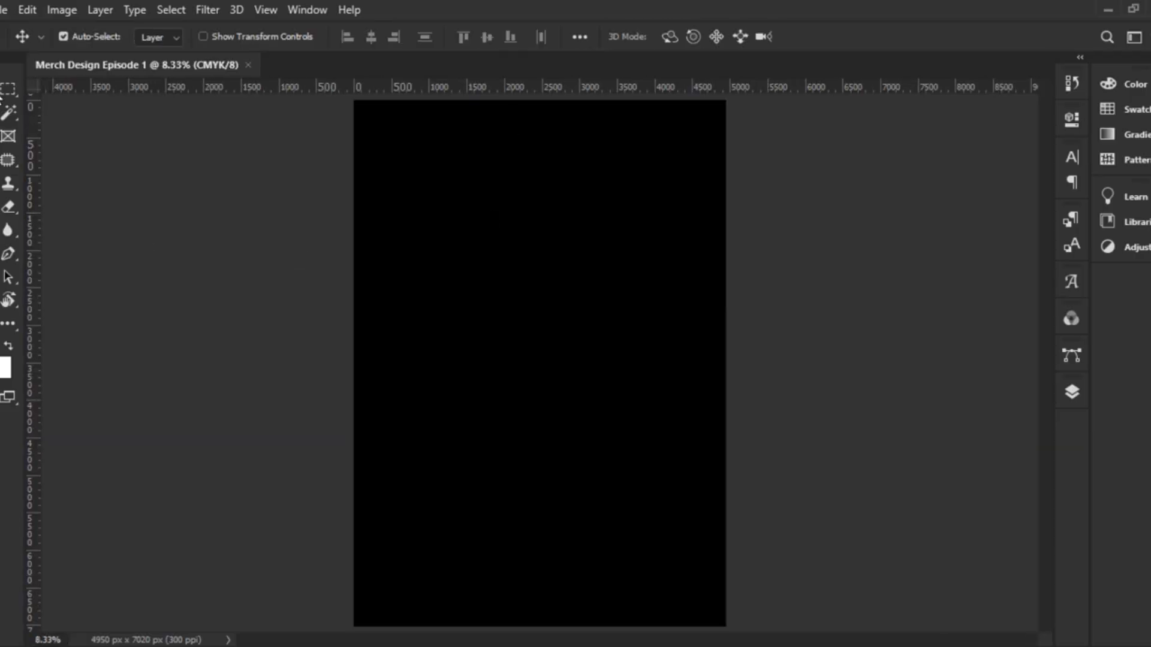
{"action": "left_click", "coordinate": [1070, 393]}
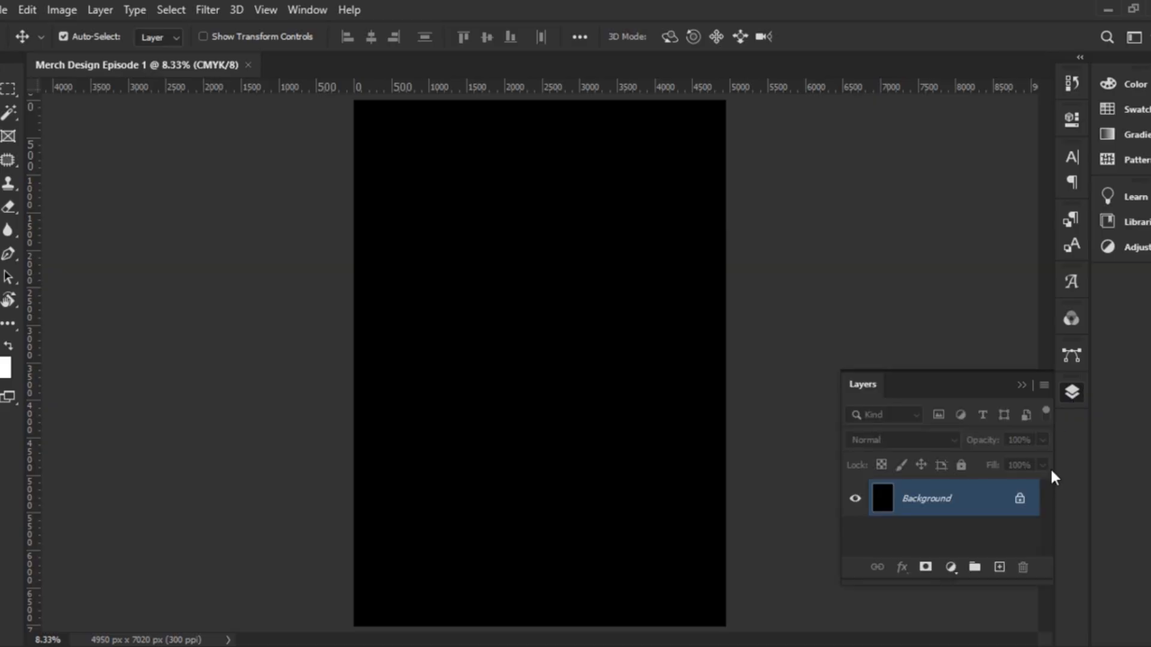
{"action": "left_click", "coordinate": [1020, 501]}
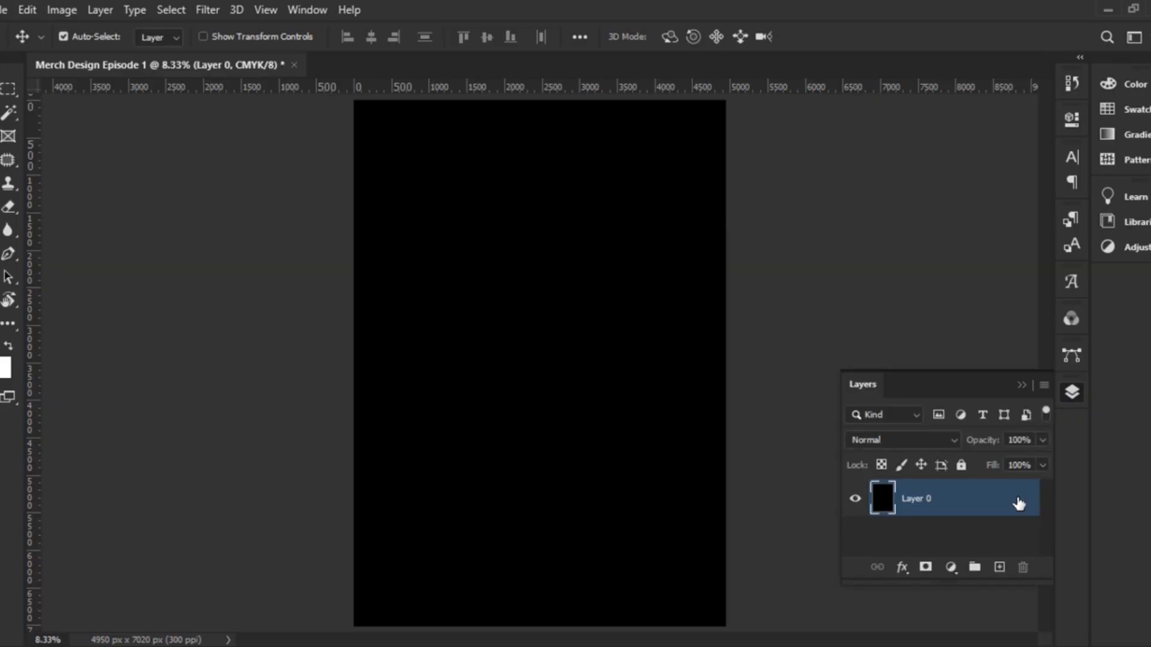
{"action": "left_click", "coordinate": [1000, 568]}
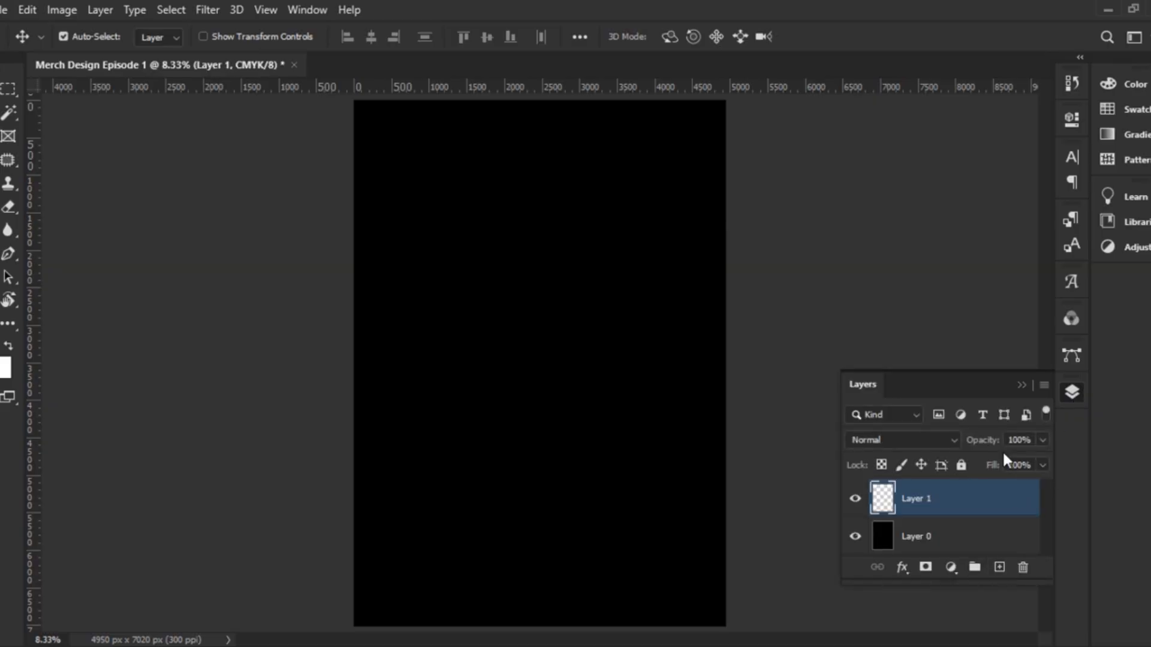
{"action": "left_click", "coordinate": [1020, 387]}
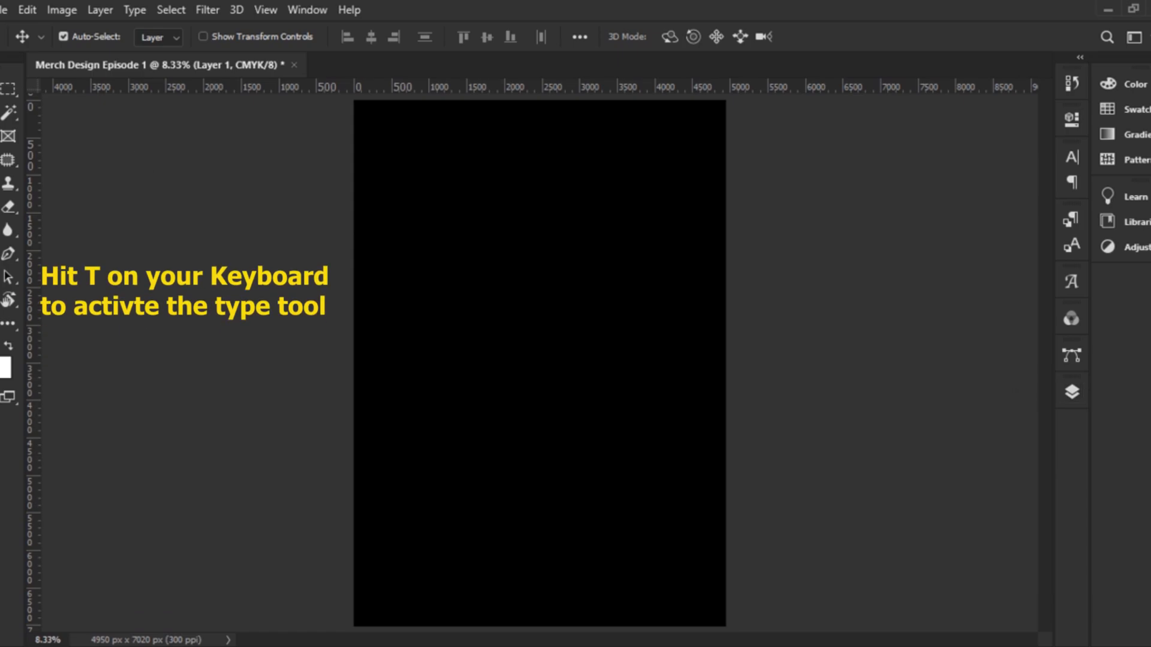
{"action": "key", "text": "t"}
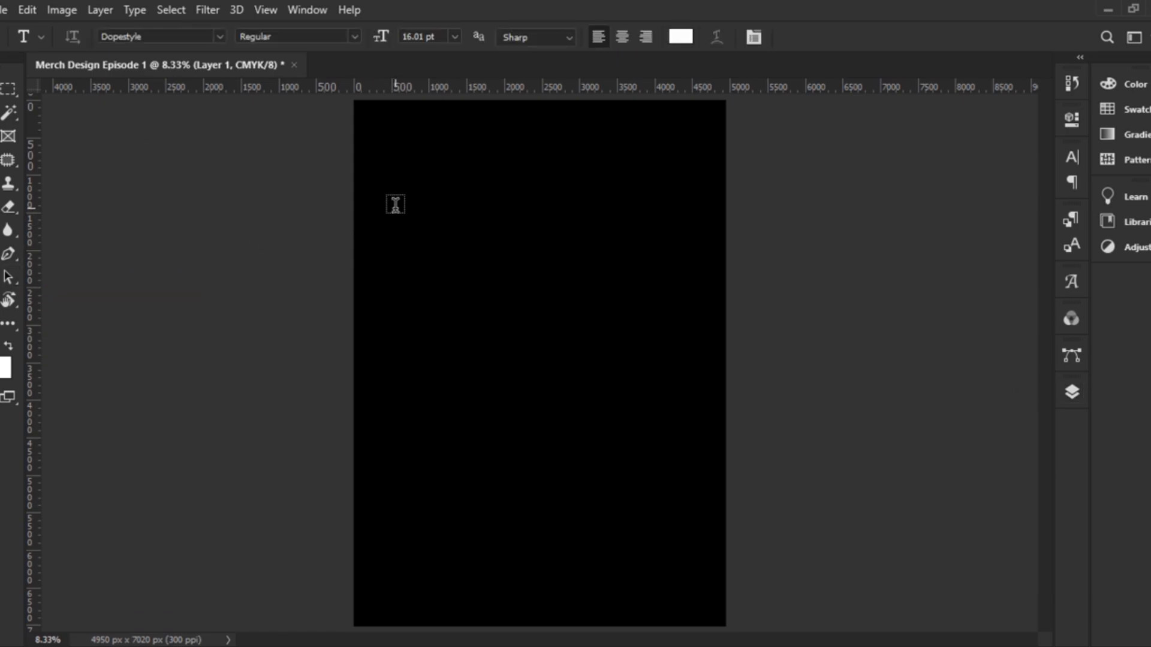
Start a white text layer near the canvas top set in Old English Five
{"action": "left_click", "coordinate": [395, 204]}
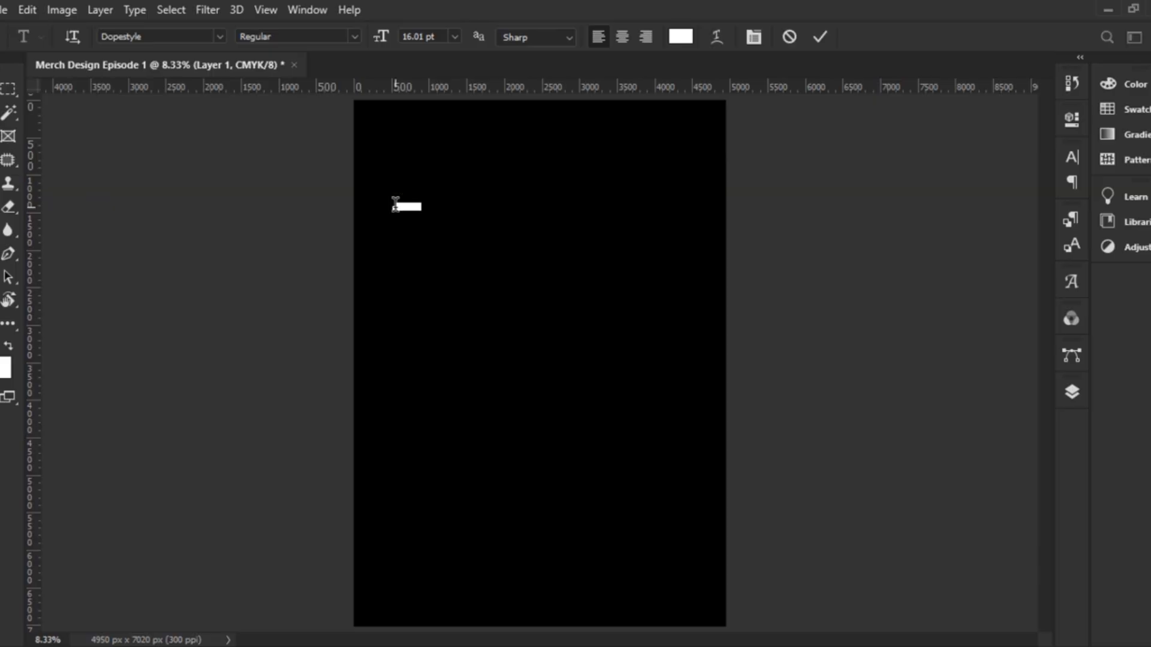
{"action": "left_click", "coordinate": [220, 36]}
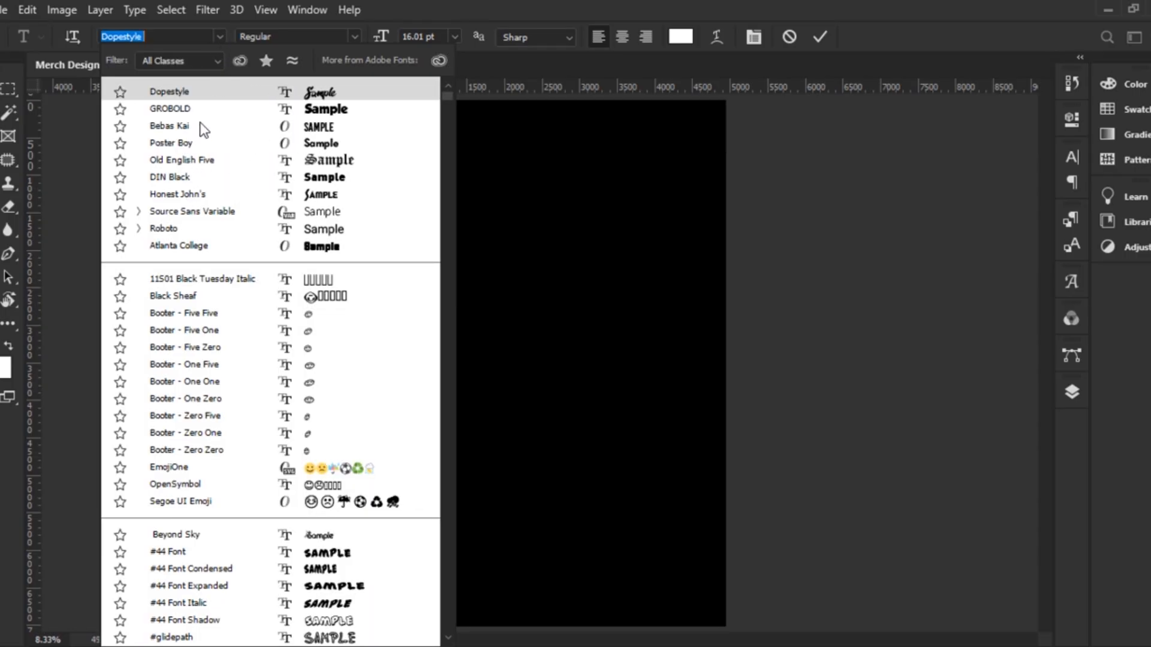
{"action": "left_click", "coordinate": [230, 172]}
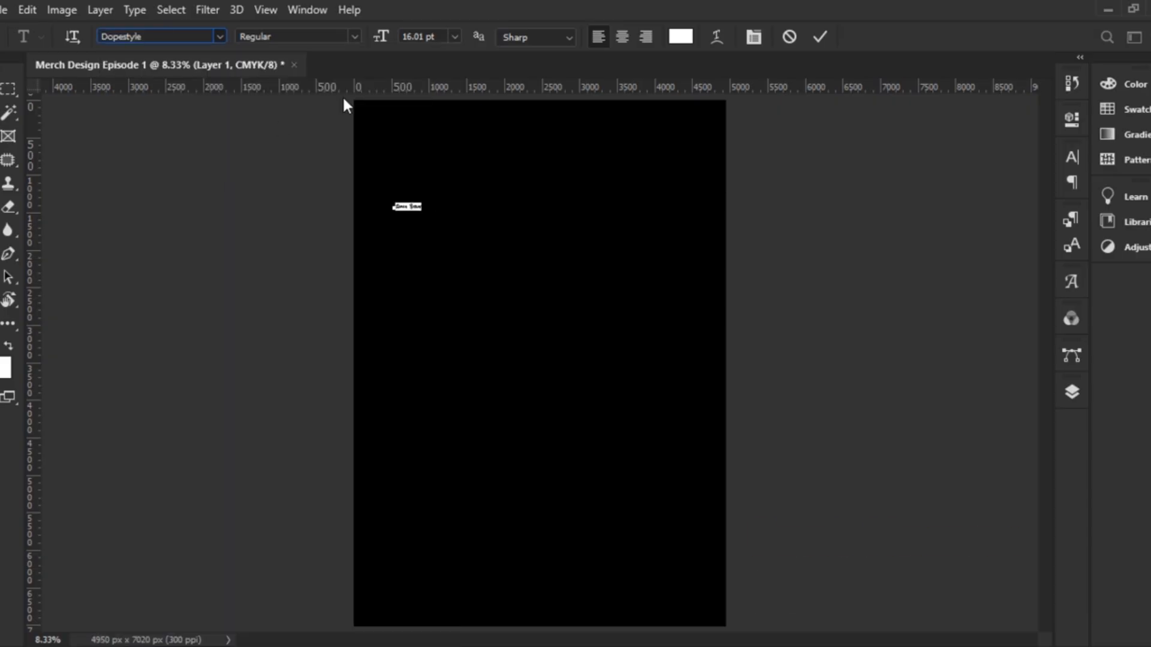
{"action": "left_click", "coordinate": [681, 37]}
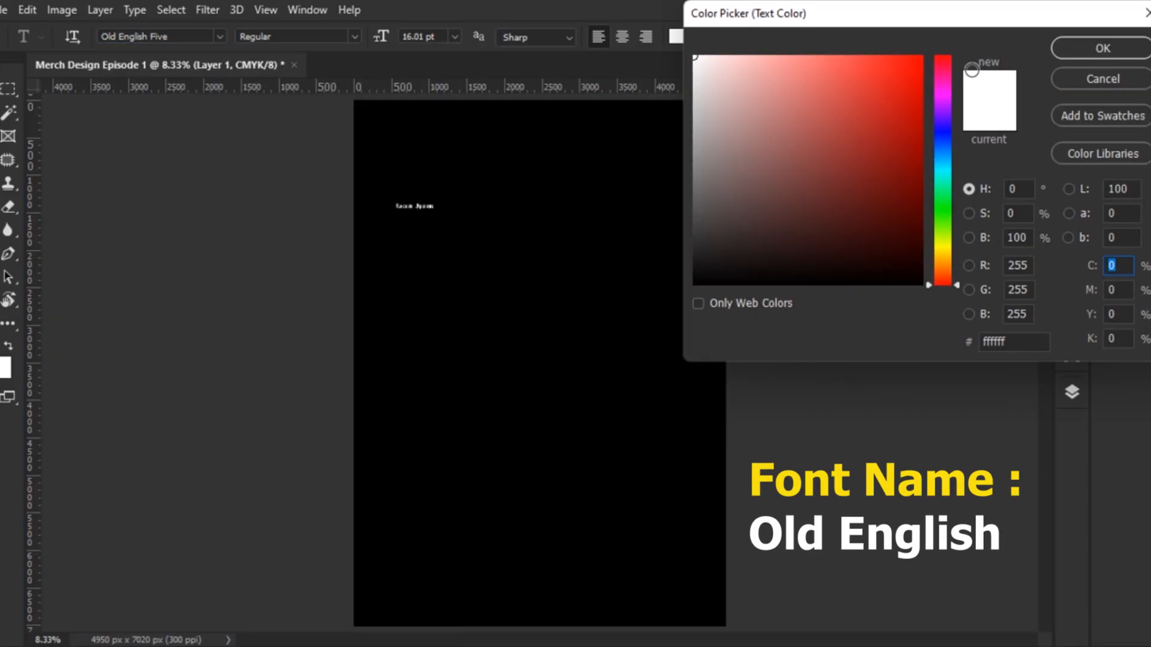
{"action": "left_click", "coordinate": [1087, 48]}
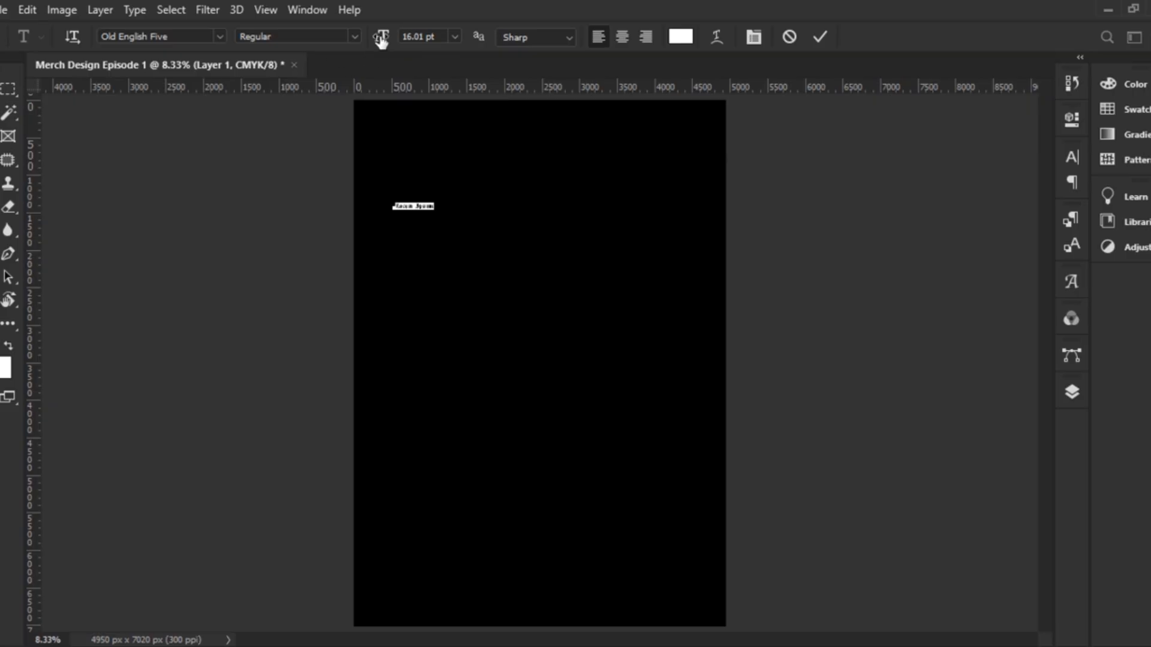
Scrub the font size up to 131.01 pt and confirm it
{"action": "left_click_drag", "start_coordinate": [382, 40], "coordinate": [470, 36]}
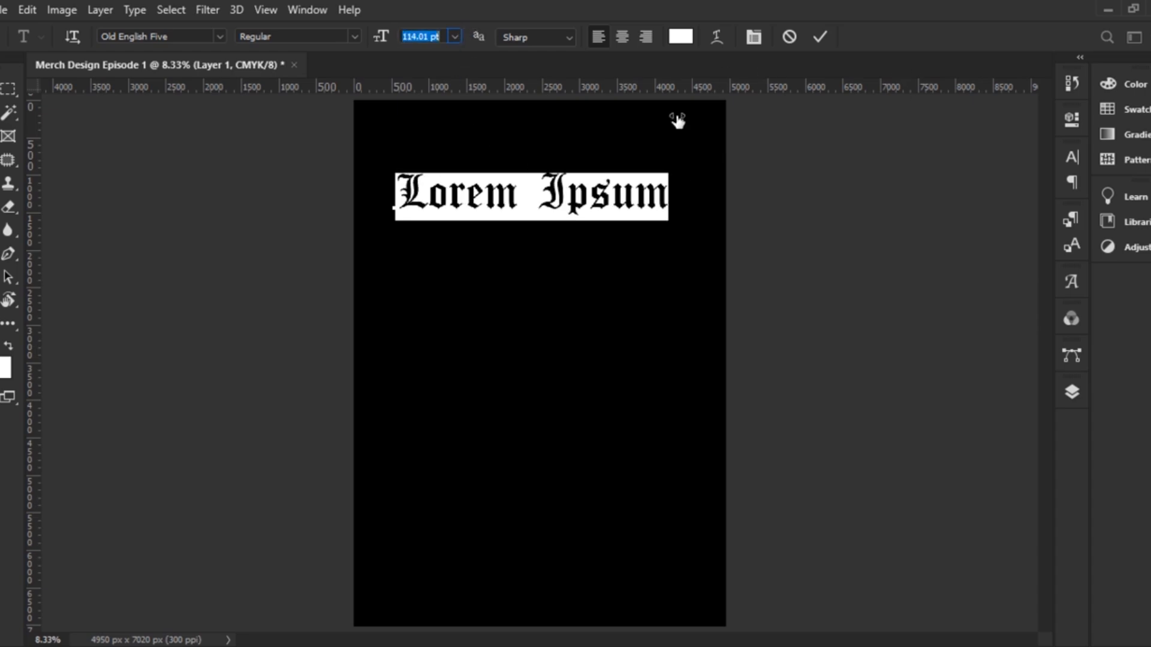
{"action": "left_click_drag", "start_coordinate": [381, 37], "coordinate": [399, 38]}
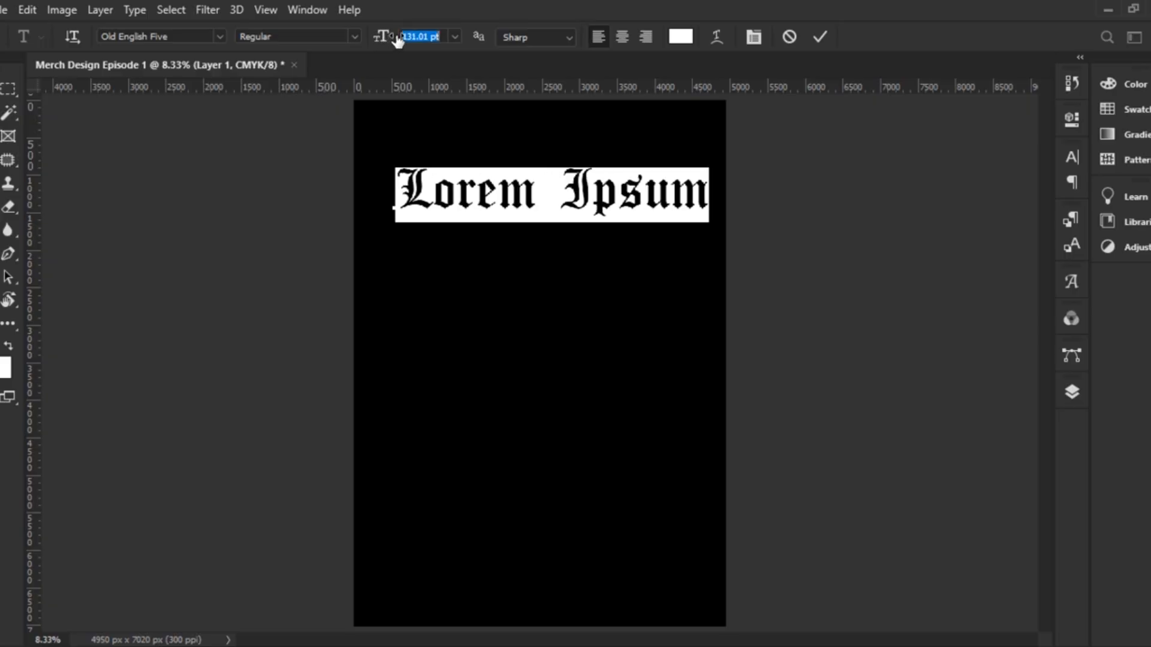
{"action": "key", "text": "Return"}
Replace the placeholder letter with the text 'PRODIGY' and commit it
{"action": "type", "text": "P"}
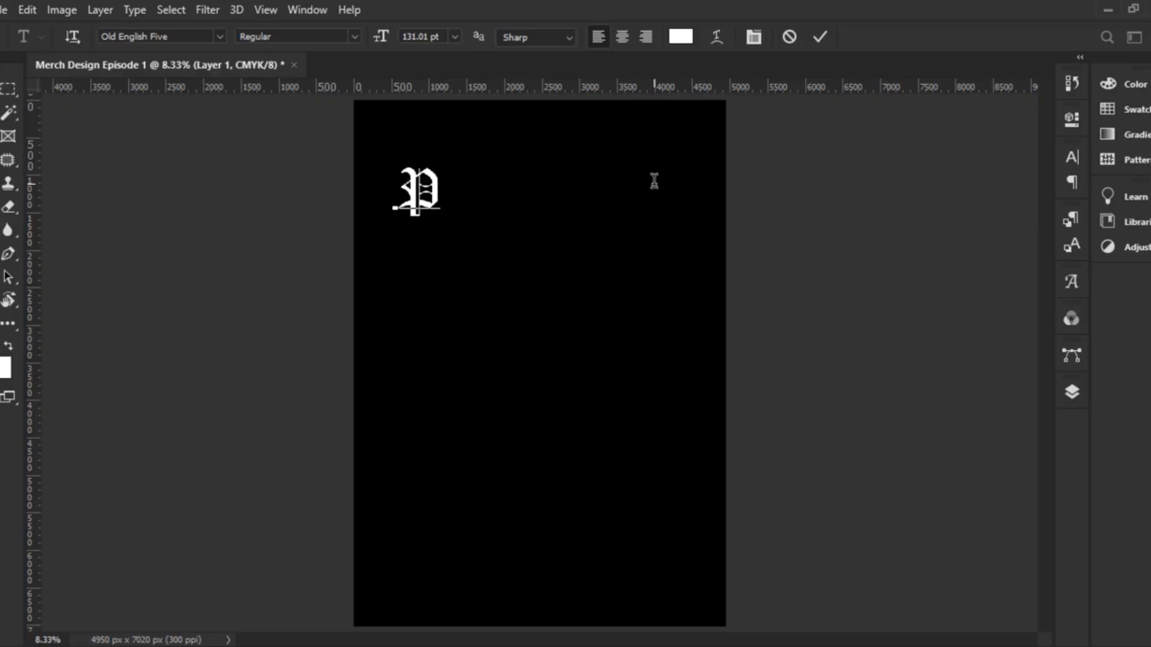
{"action": "key", "text": "BackSpace"}
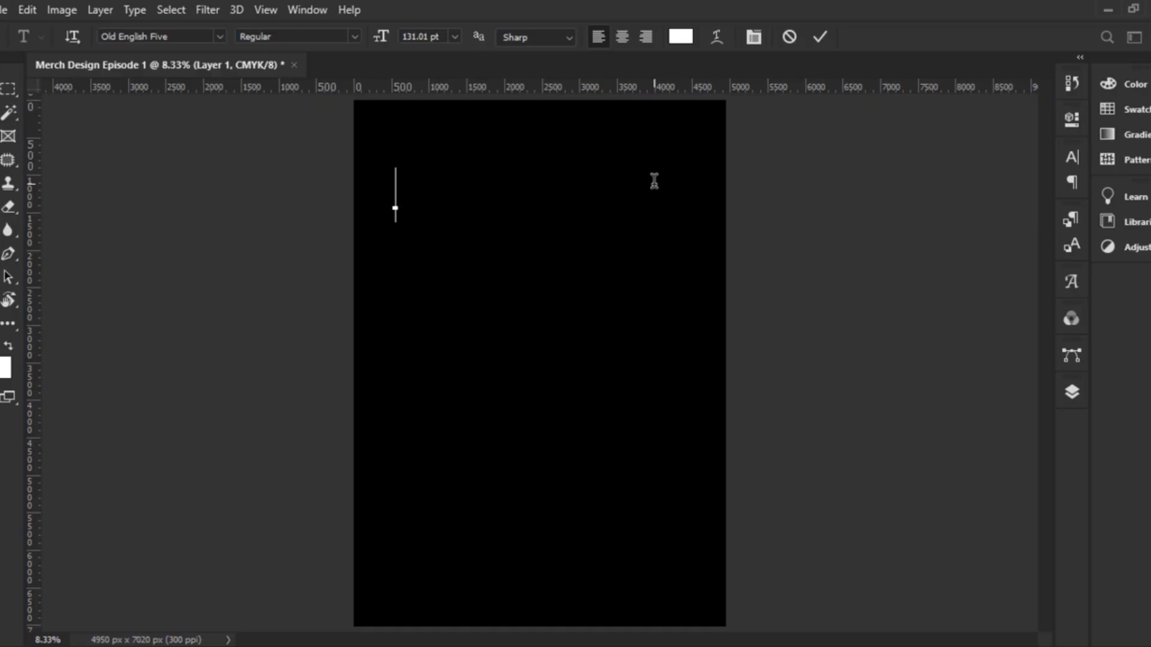
{"action": "type", "text": "P"}
{"action": "key", "text": "Left"}
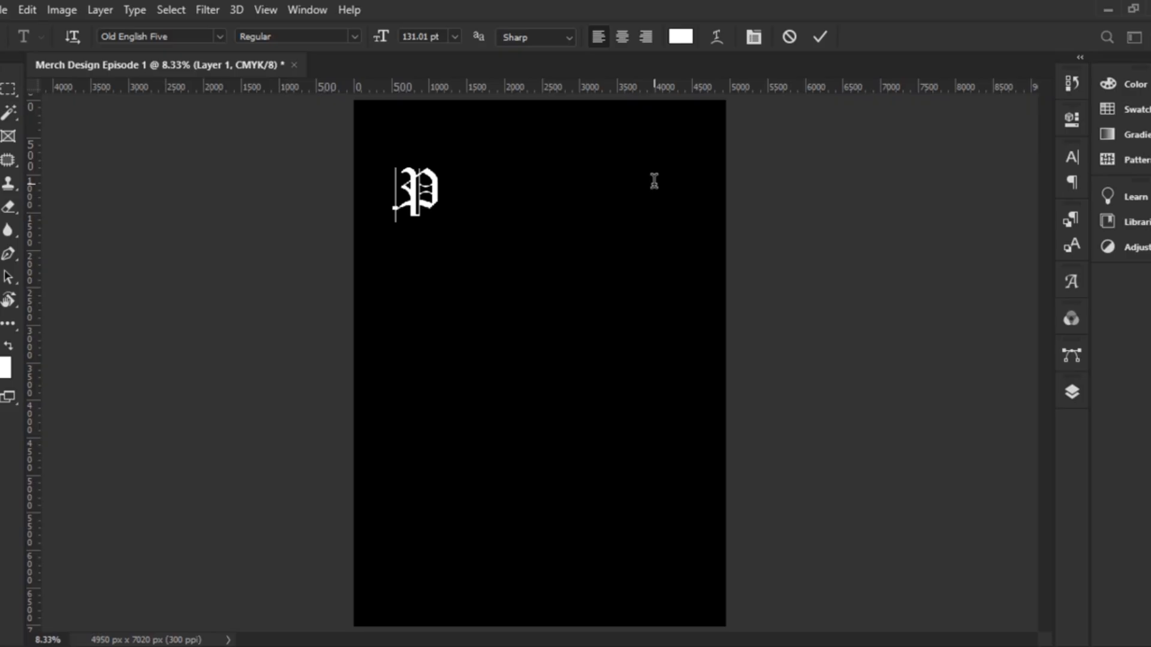
{"action": "key", "text": "Delete"}
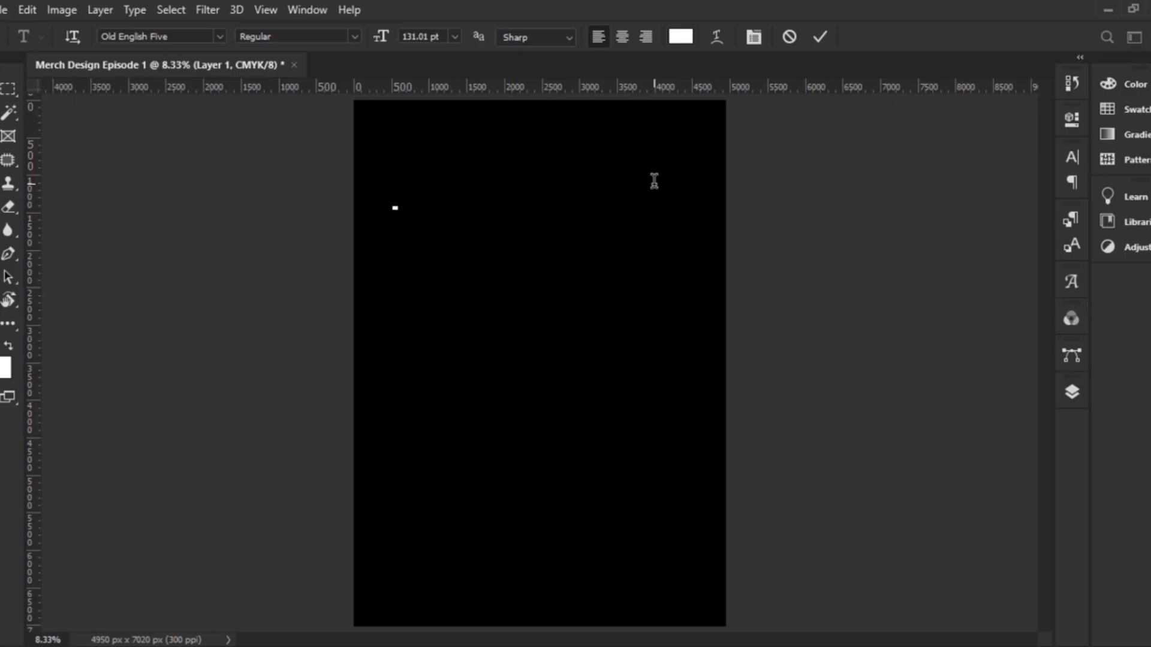
{"action": "type", "text": "P"}
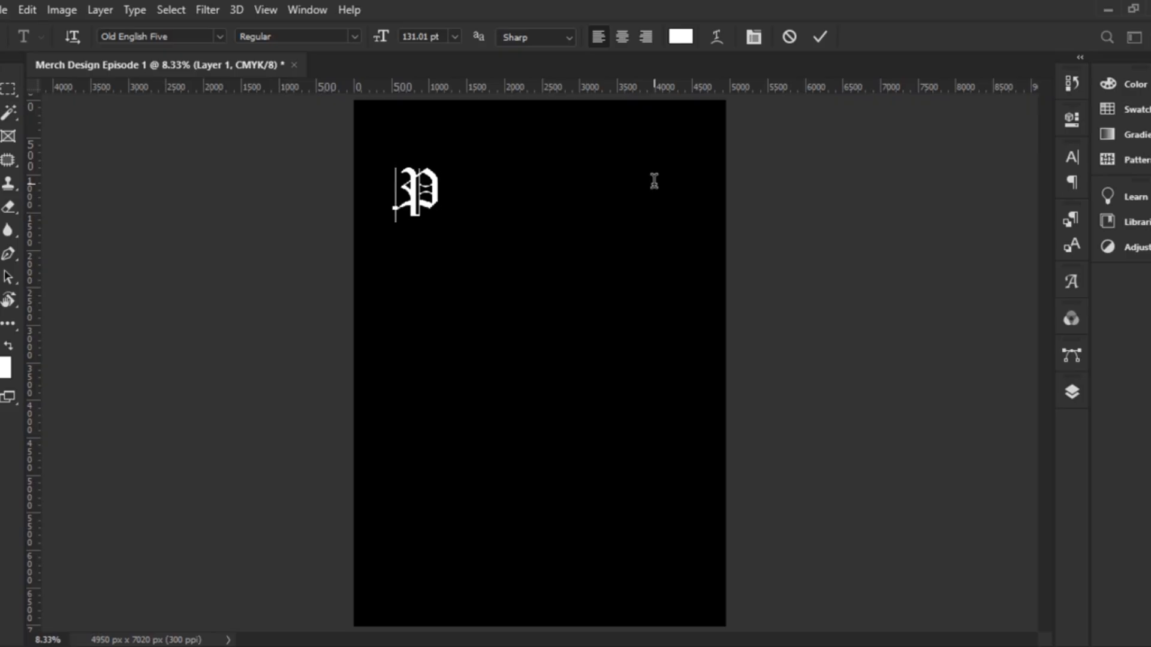
{"action": "key", "text": "Delete"}
{"action": "type", "text": "PRODIGY"}
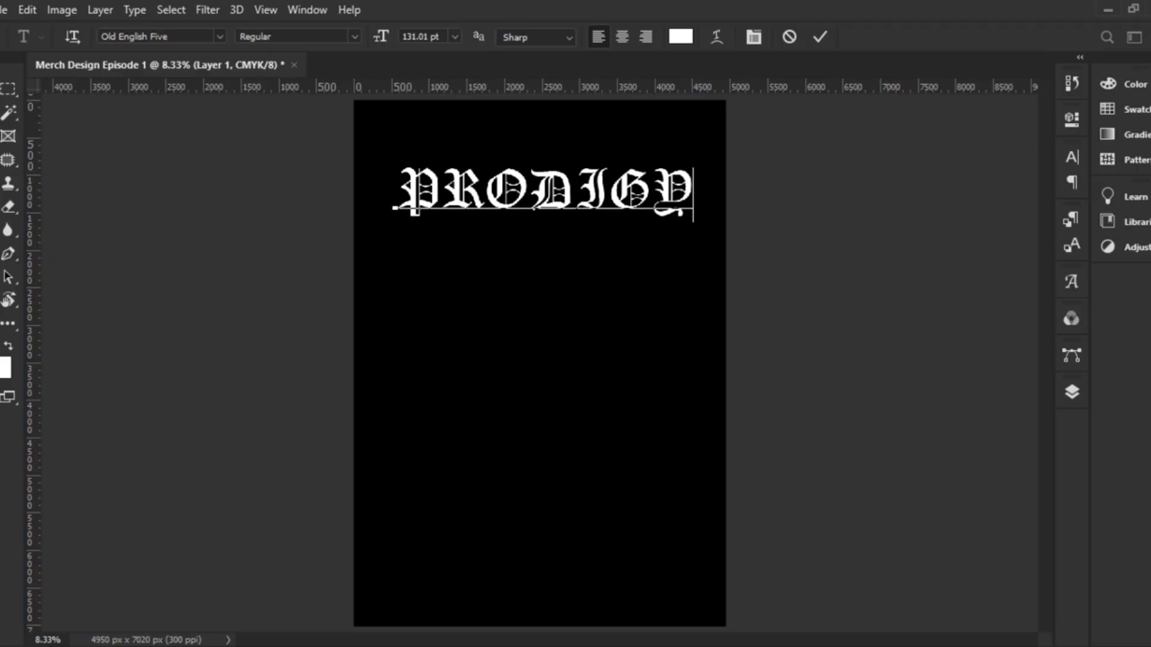
{"action": "key", "text": "ctrl+Return"}
Move PRODIGY lower, enlarge it to about 145 pt, and nudge it slightly left
{"action": "key", "text": "v"}
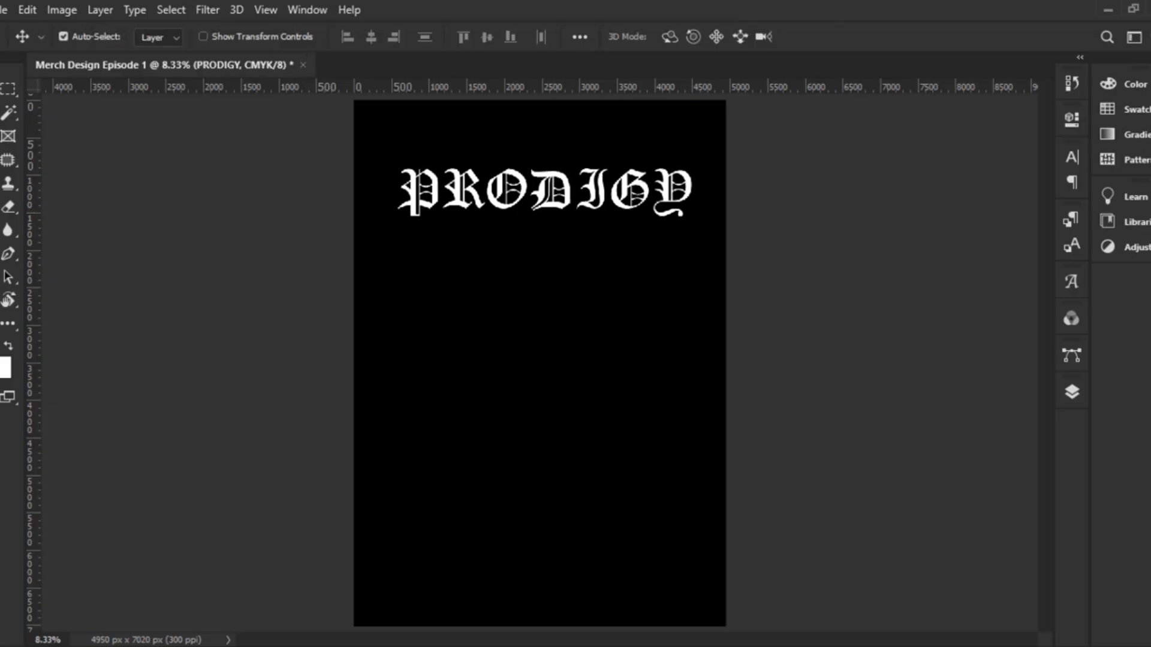
{"action": "left_click_drag", "start_coordinate": [597, 204], "coordinate": [582, 230]}
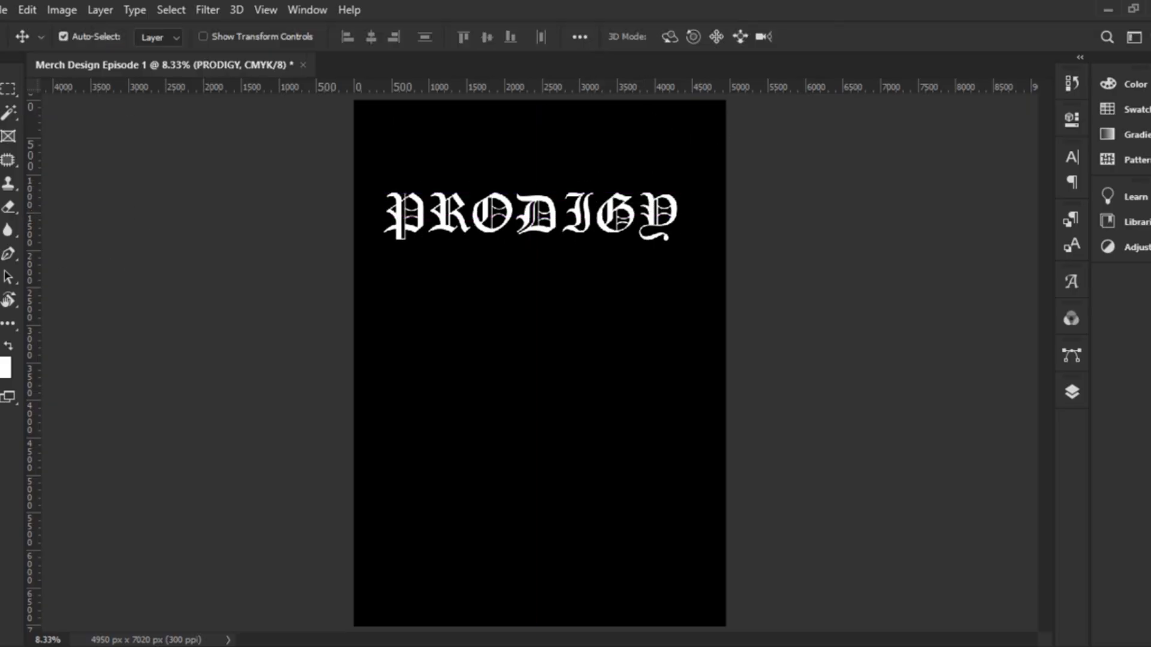
{"action": "key", "text": "t"}
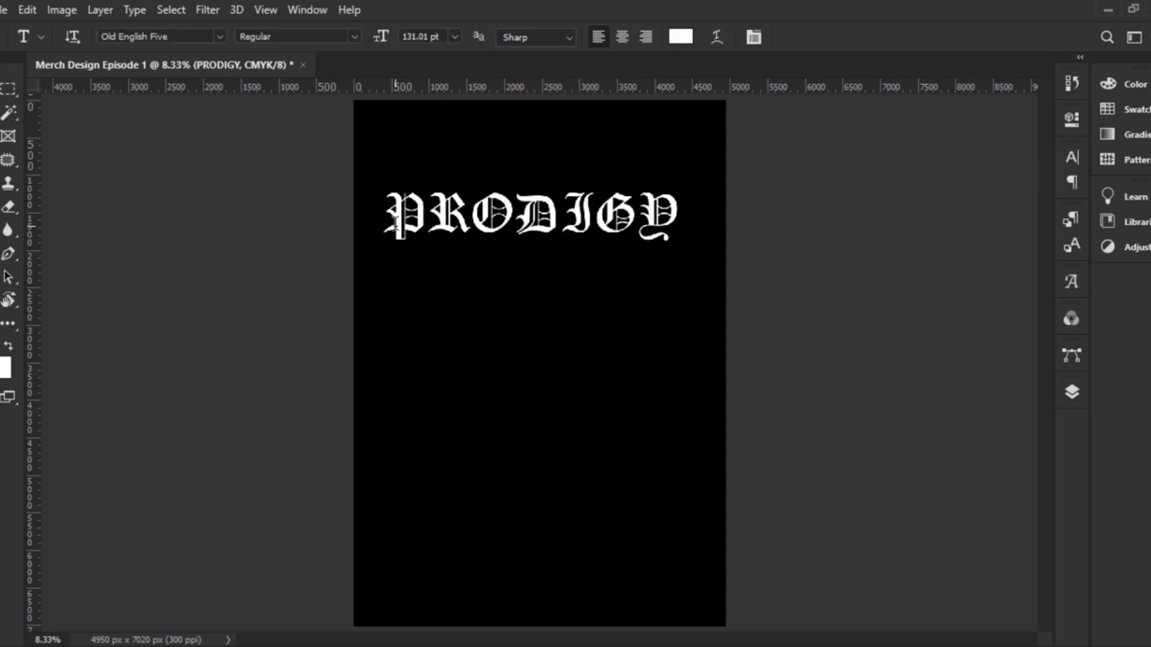
{"action": "left_click_drag", "start_coordinate": [392, 221], "coordinate": [840, 224]}
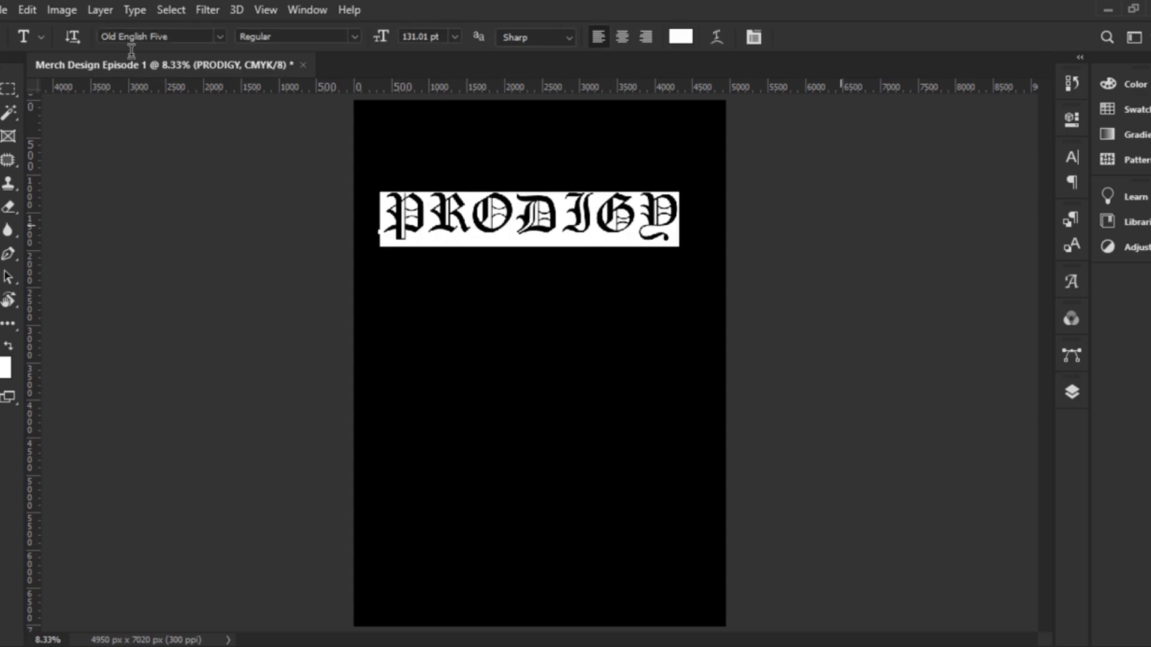
{"action": "left_click_drag", "start_coordinate": [378, 41], "coordinate": [392, 42]}
{"action": "key", "text": "ctrl+Return"}
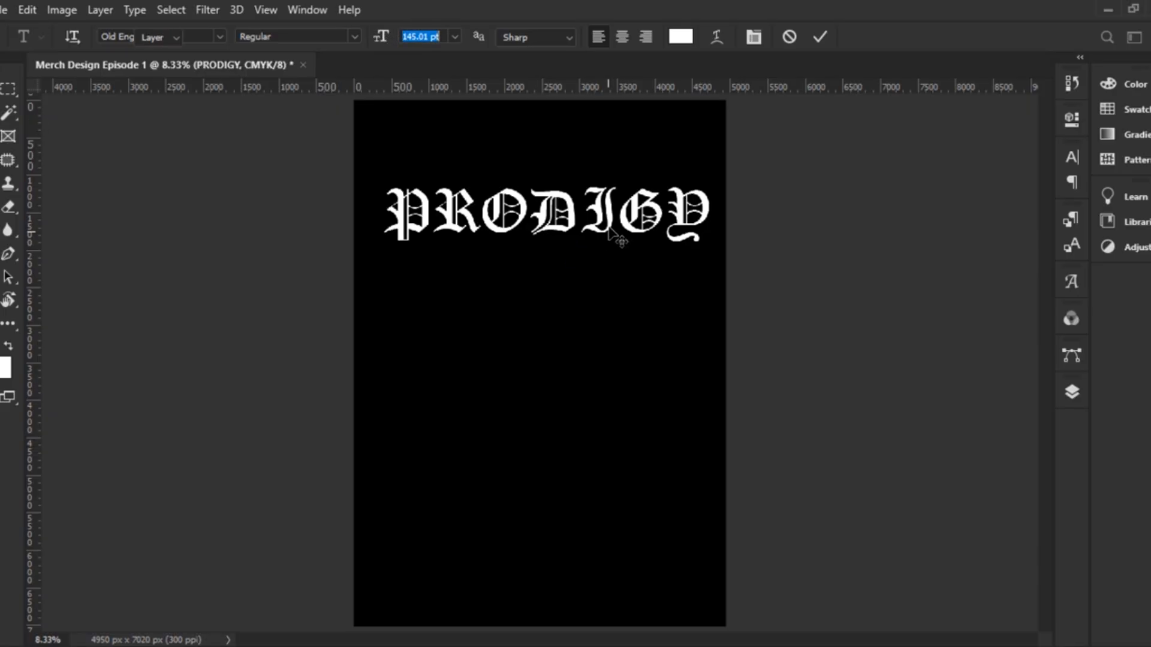
{"action": "key", "text": "v"}
{"action": "mouse_move", "coordinate": [608, 234]}
{"action": "left_mouse_down"}
{"action": "mouse_move", "coordinate": [584, 233]}
{"action": "mouse_move", "coordinate": [604, 235]}
{"action": "left_mouse_up"}
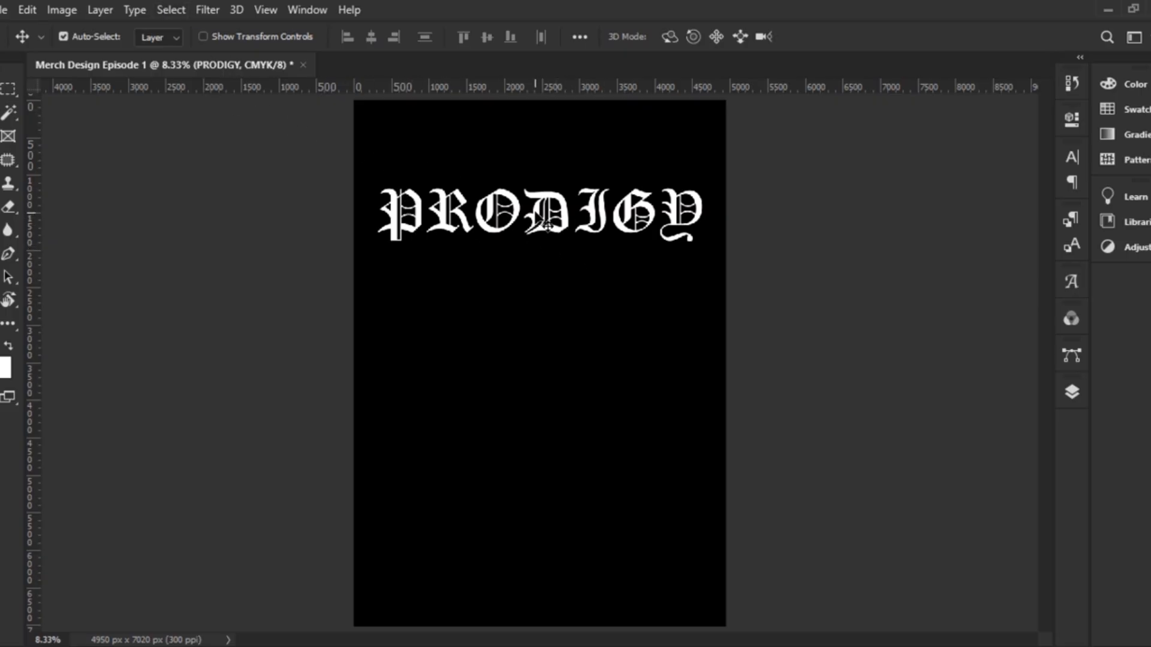
Free-transform the PRODIGY title with Ctrl+T and switch it to Warp mode
{"action": "right_click", "coordinate": [535, 222]}
{"action": "left_click", "coordinate": [516, 221]}
{"action": "key", "text": "ctrl"}
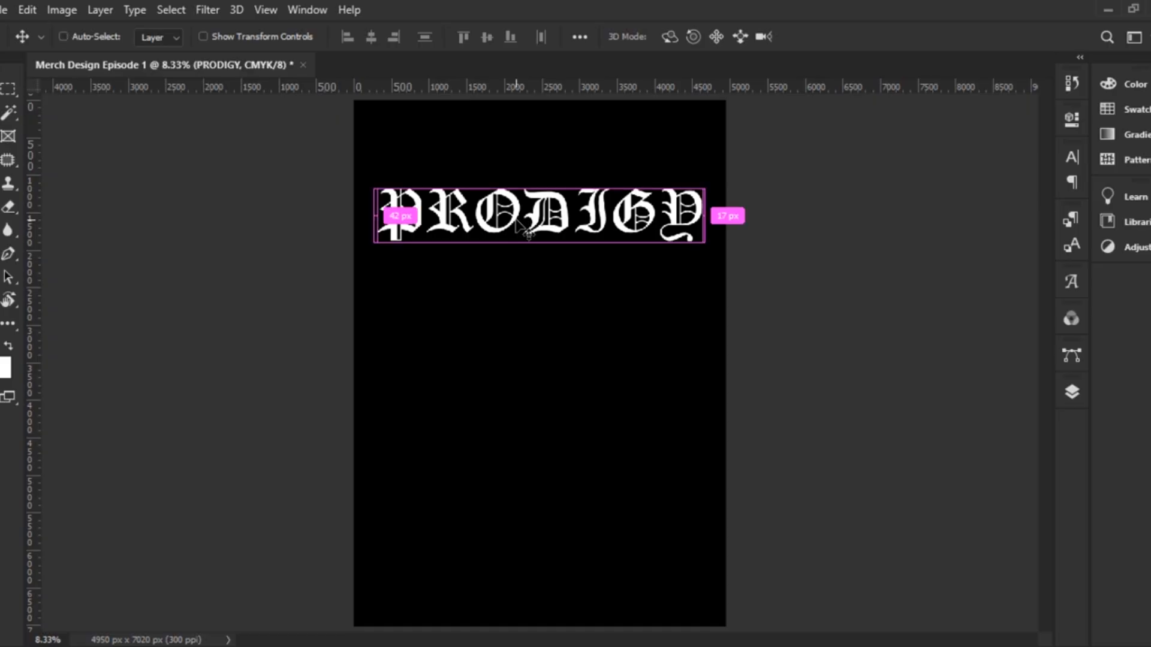
{"action": "key", "text": "ctrl+t"}
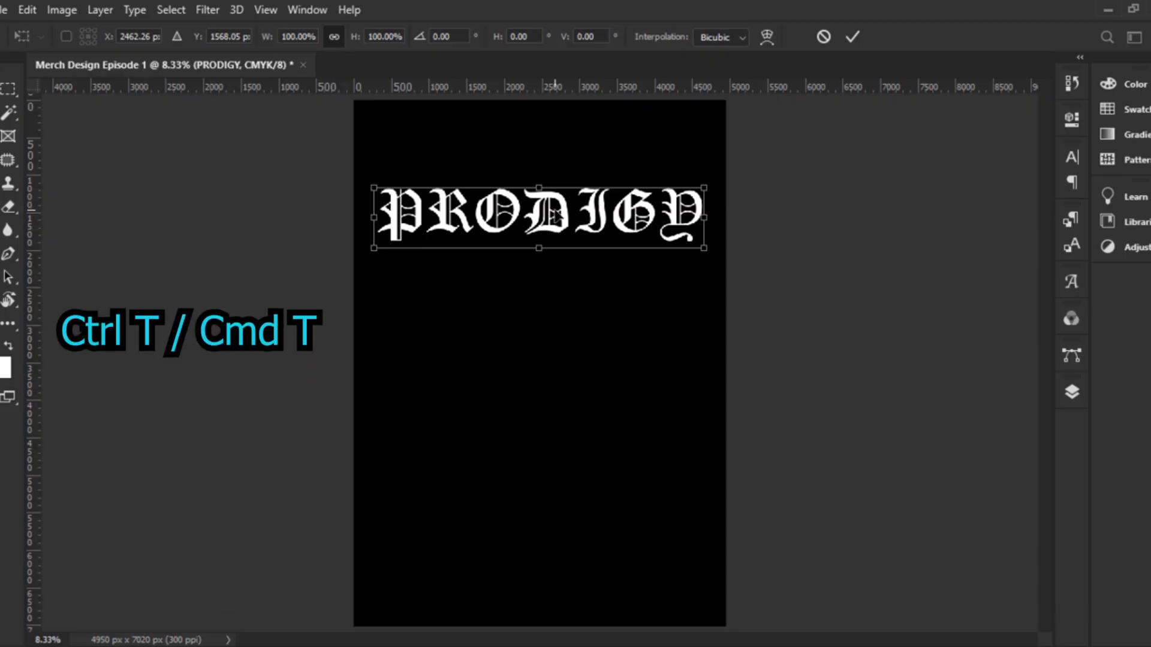
{"action": "right_click", "coordinate": [551, 211]}
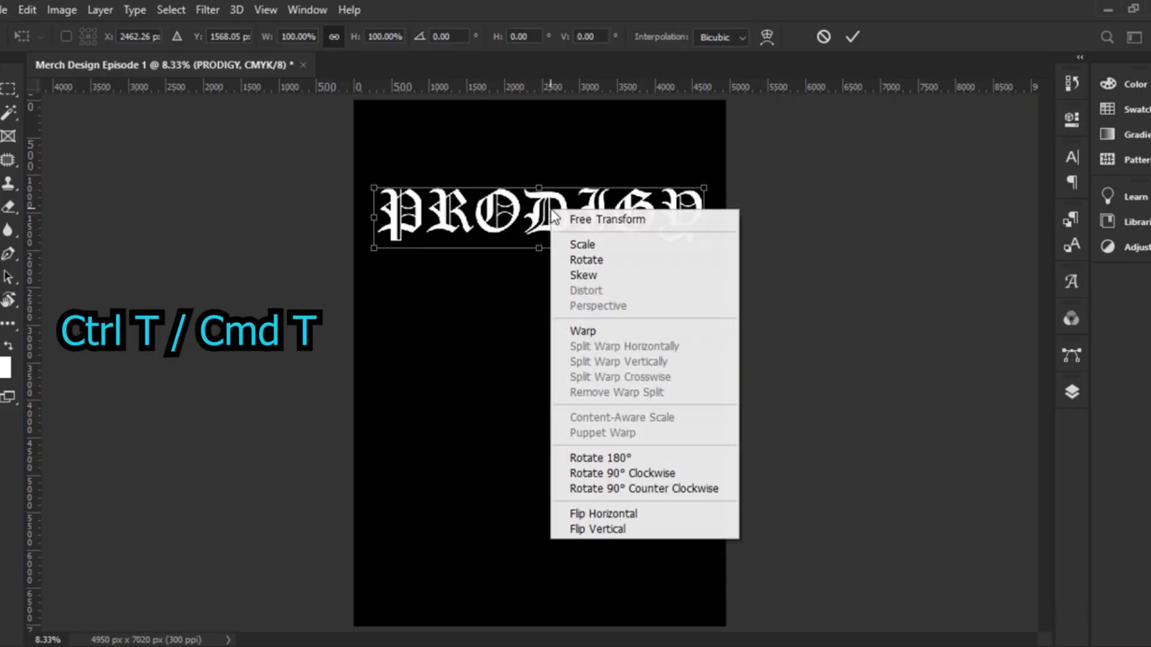
{"action": "left_click", "coordinate": [609, 331]}
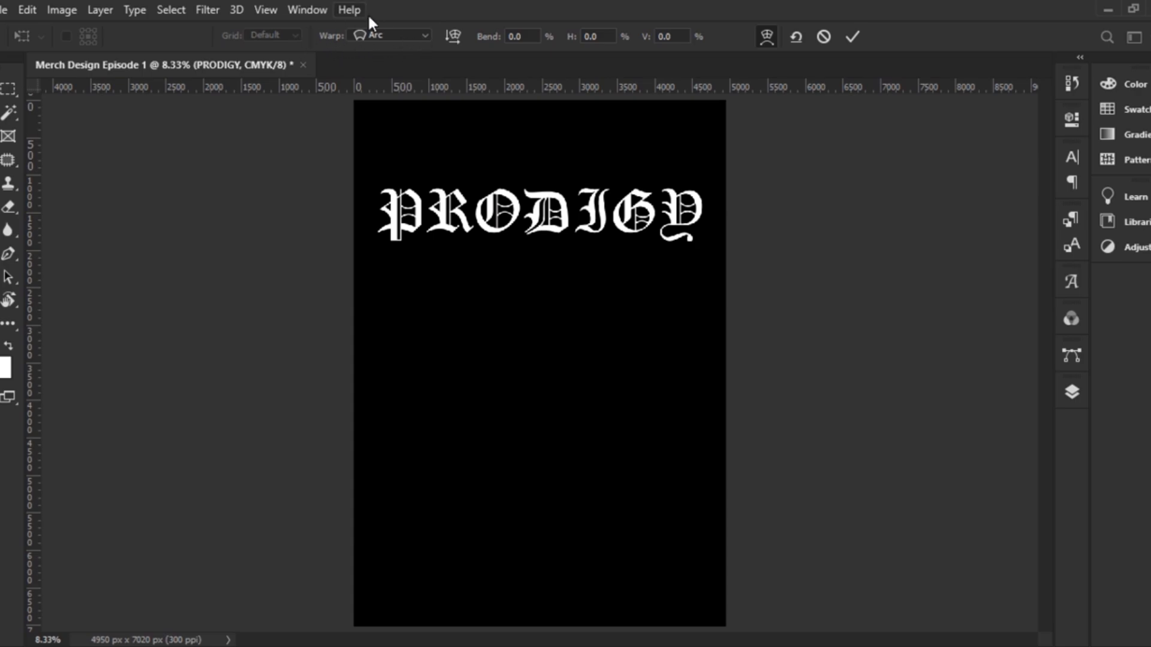
Apply an Arch warp to PRODIGY with a 34.9% bend and commit it
{"action": "left_click", "coordinate": [421, 36]}
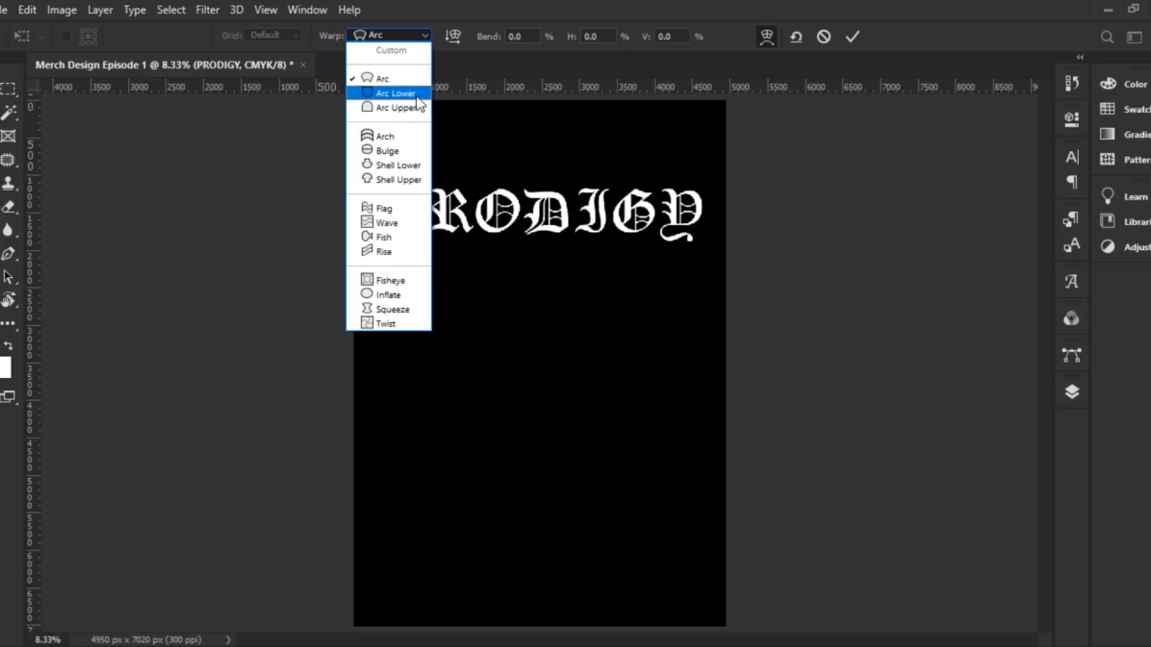
{"action": "left_click", "coordinate": [398, 137]}
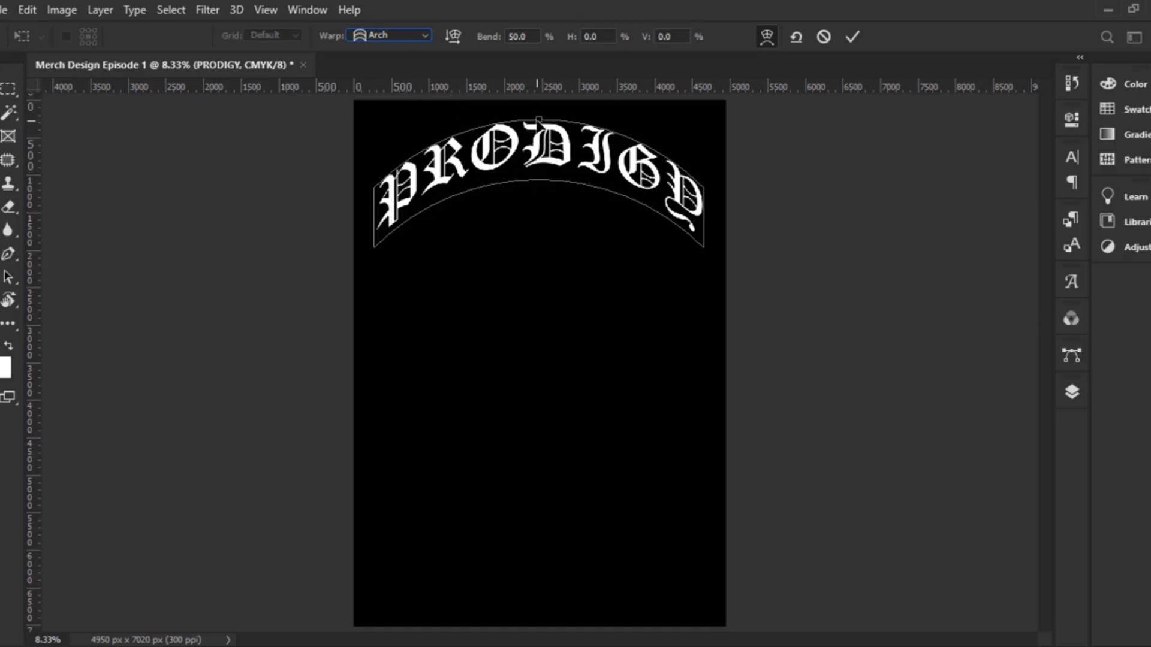
{"action": "left_click_drag", "start_coordinate": [539, 119], "coordinate": [537, 140]}
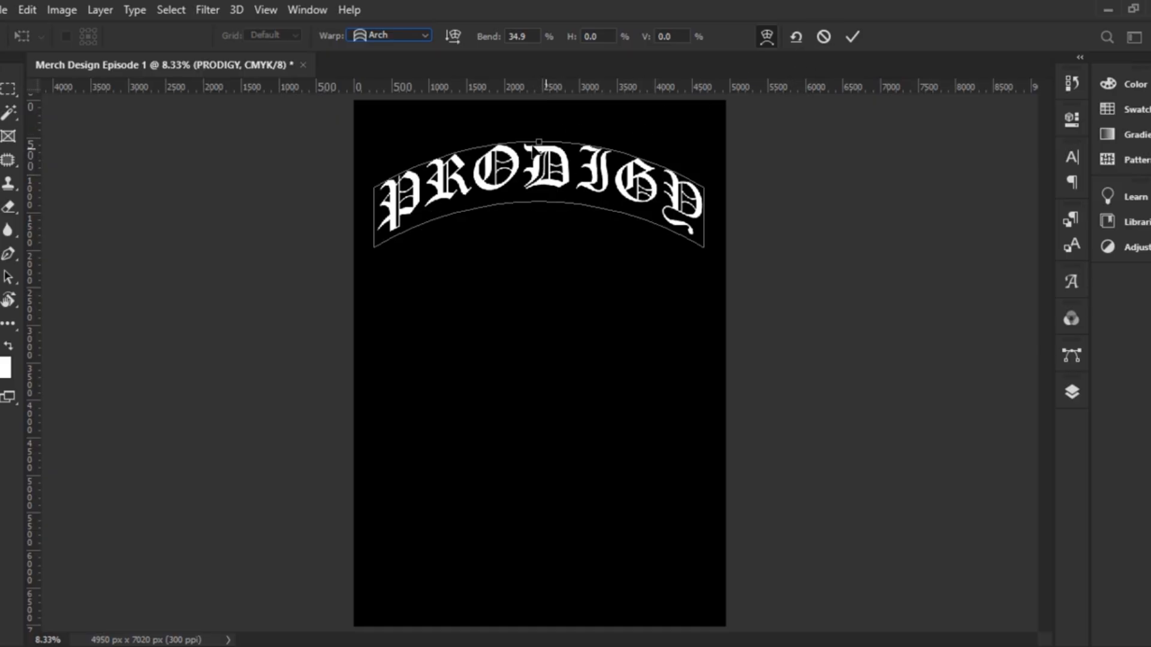
{"action": "left_click", "coordinate": [852, 37]}
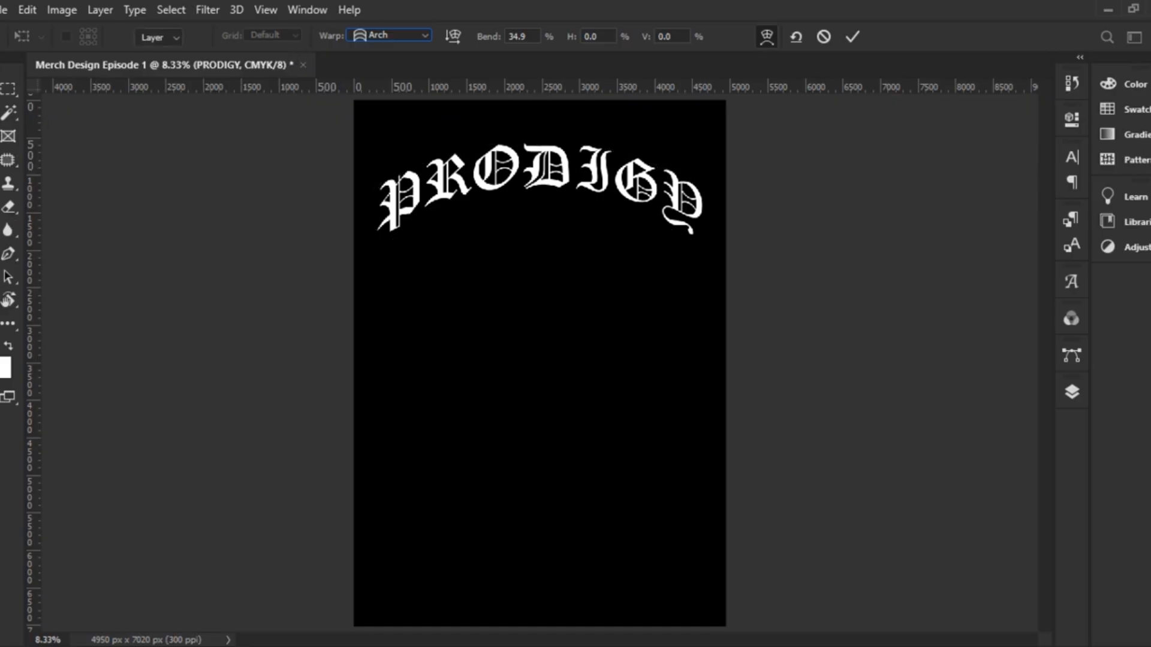
{"action": "key", "text": "t"}
{"action": "left_click_drag", "start_coordinate": [384, 204], "coordinate": [706, 248]}
Set the arched PRODIGY text to 160 pt, commit, and move it down and left
{"action": "left_click_drag", "start_coordinate": [380, 42], "coordinate": [387, 38]}
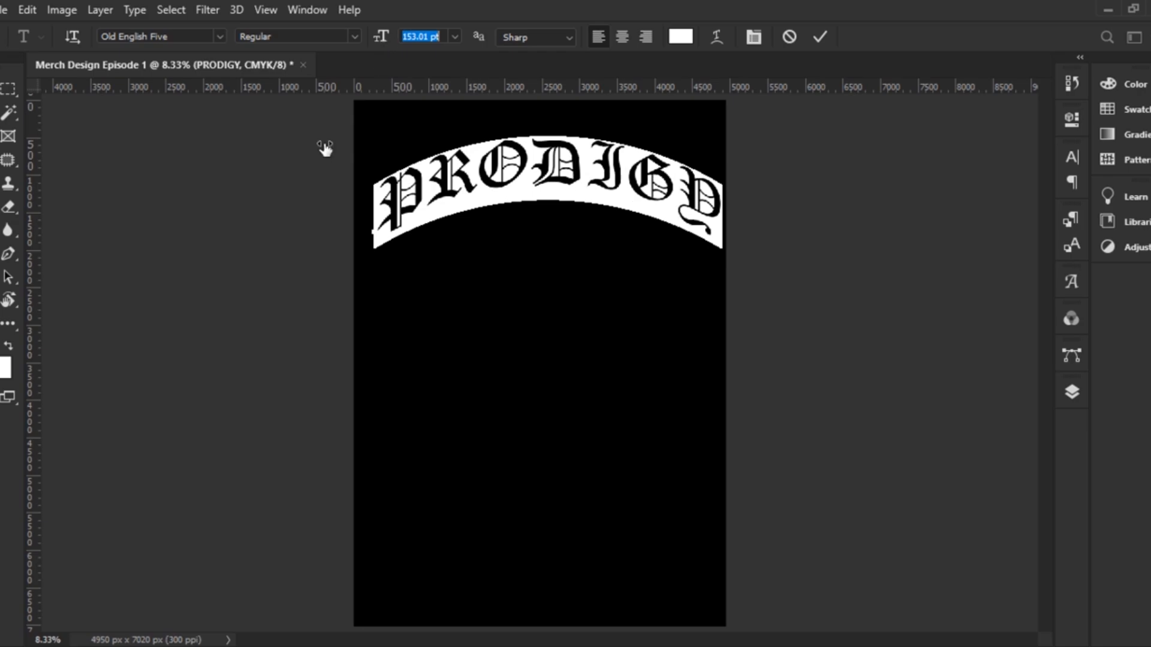
{"action": "type", "text": "160"}
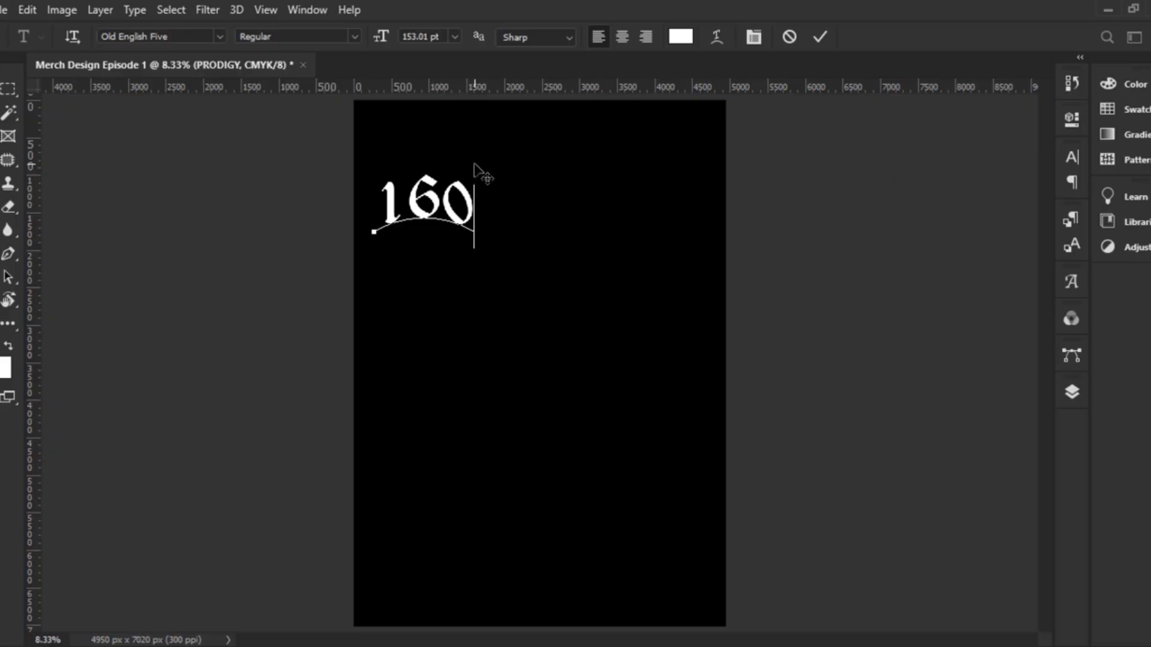
{"action": "key", "text": "ctrl+z"}
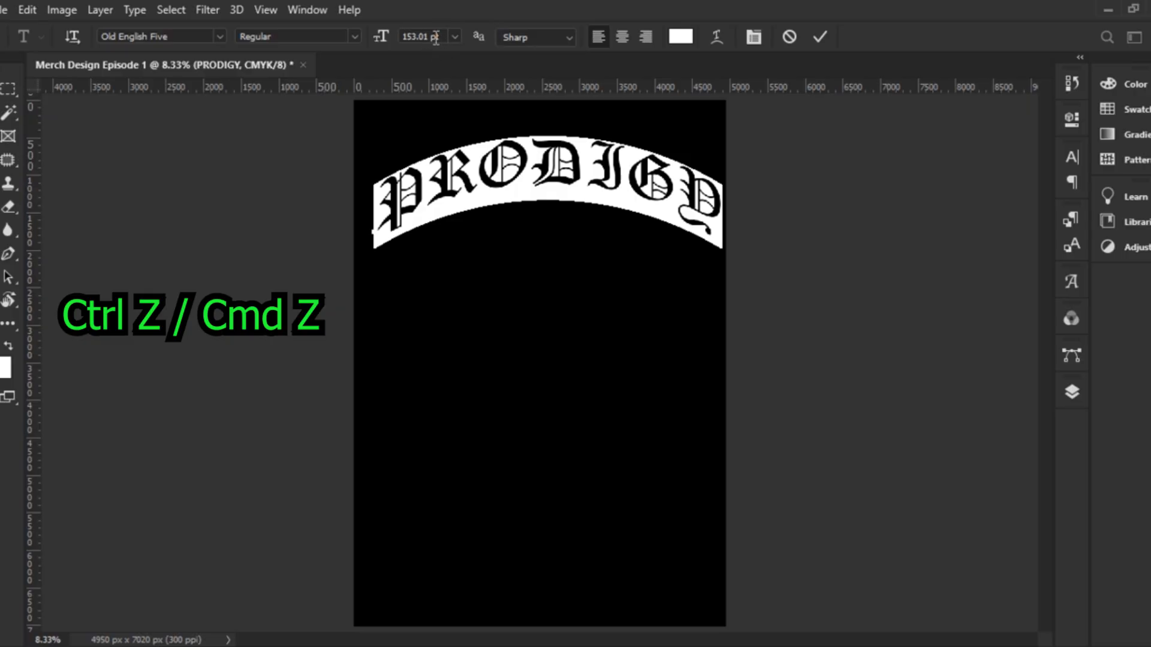
{"action": "left_click_drag", "start_coordinate": [440, 37], "coordinate": [387, 34]}
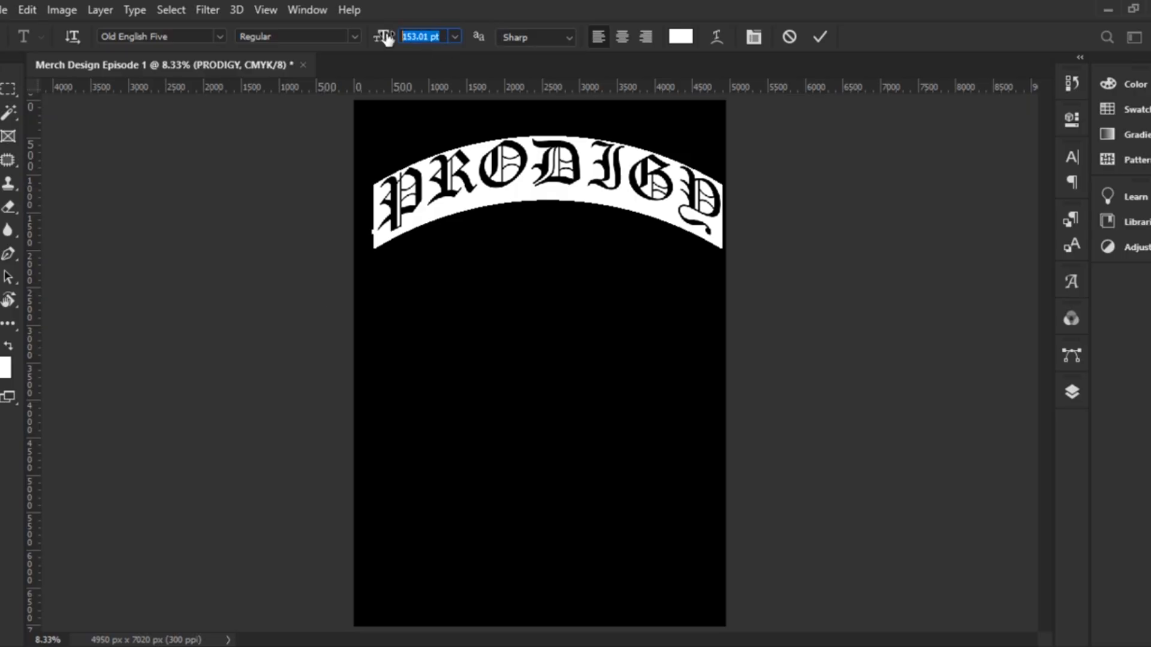
{"action": "type", "text": "160"}
{"action": "left_click", "coordinate": [819, 42]}
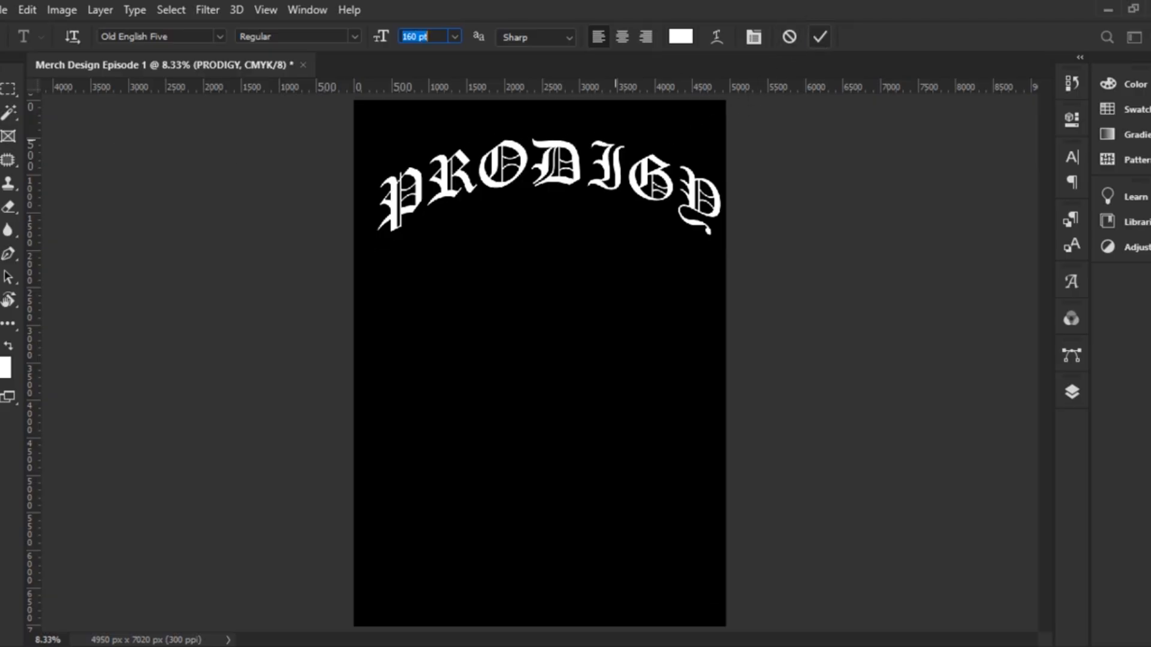
{"action": "key", "text": "Return"}
{"action": "key", "text": "v"}
{"action": "left_click_drag", "start_coordinate": [635, 185], "coordinate": [609, 213]}
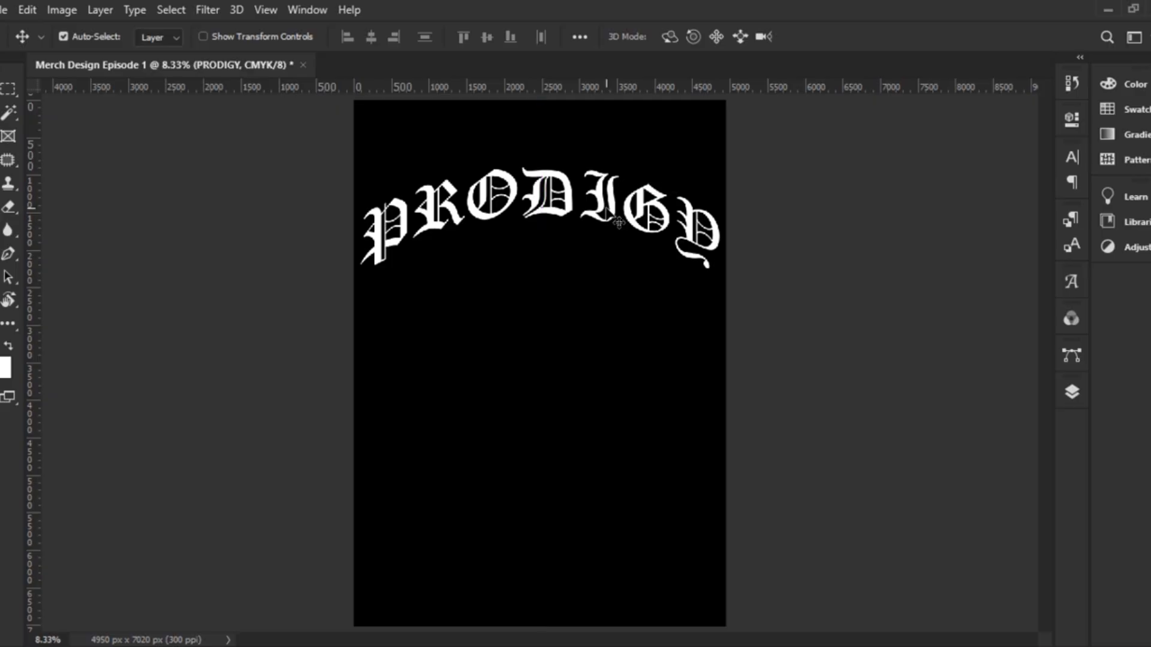
Select the whole canvas to centre PRODIGY horizontally, then deselect
{"action": "key", "text": "ctrl"}
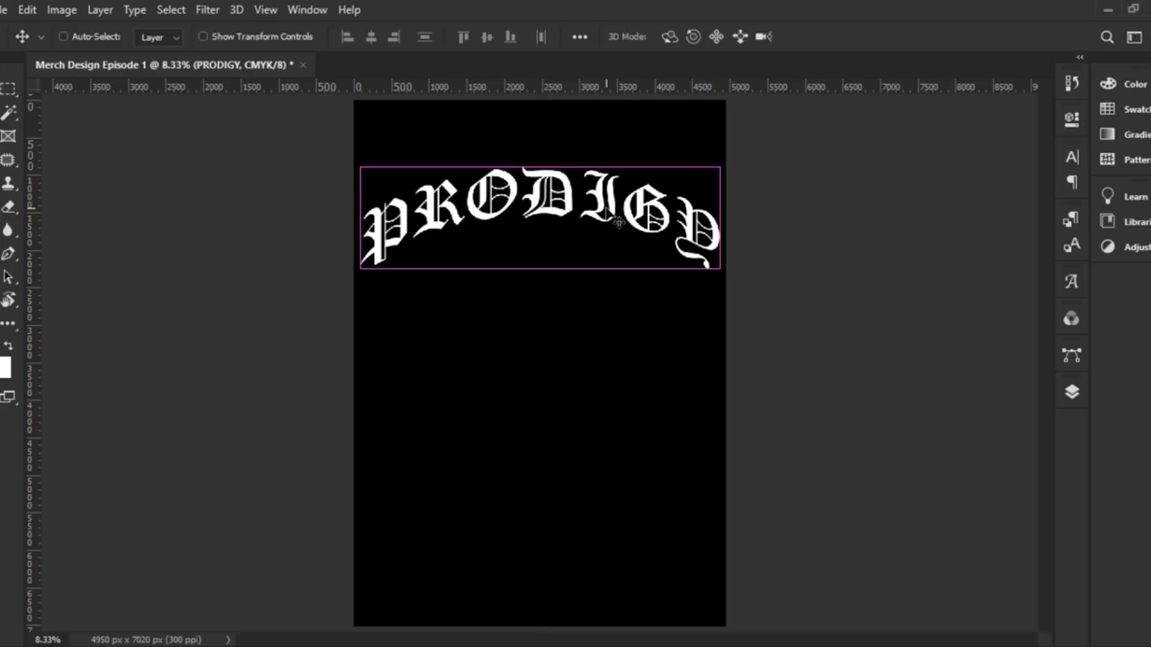
{"action": "key", "text": "ctrl+a"}
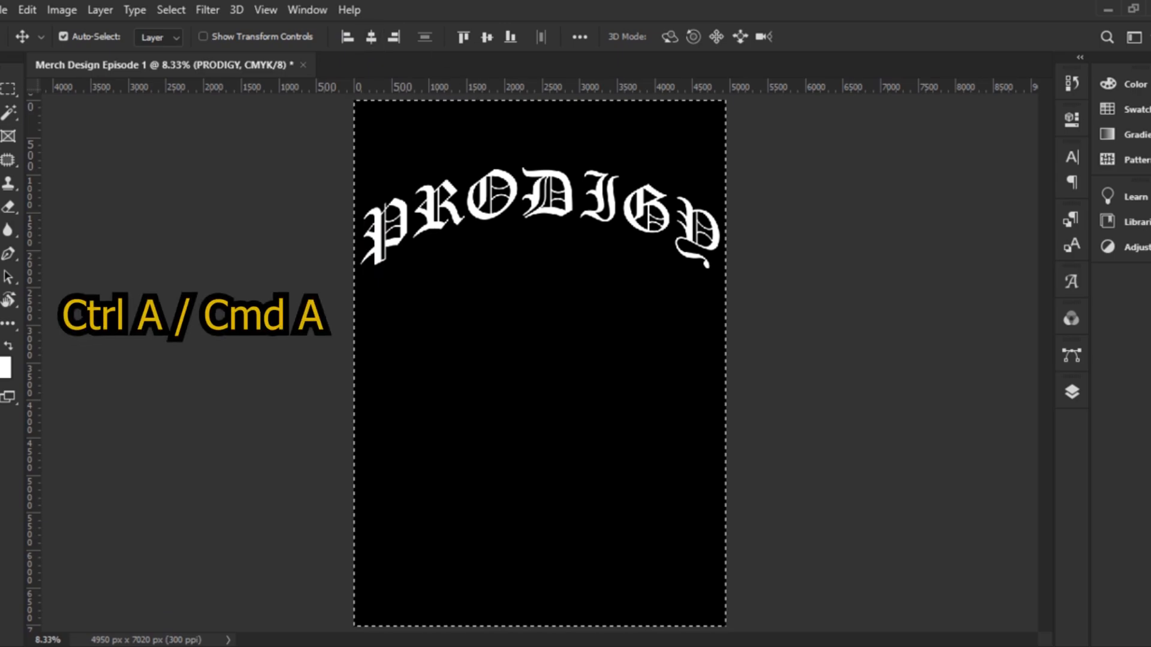
{"action": "key", "text": "ctrl+d"}
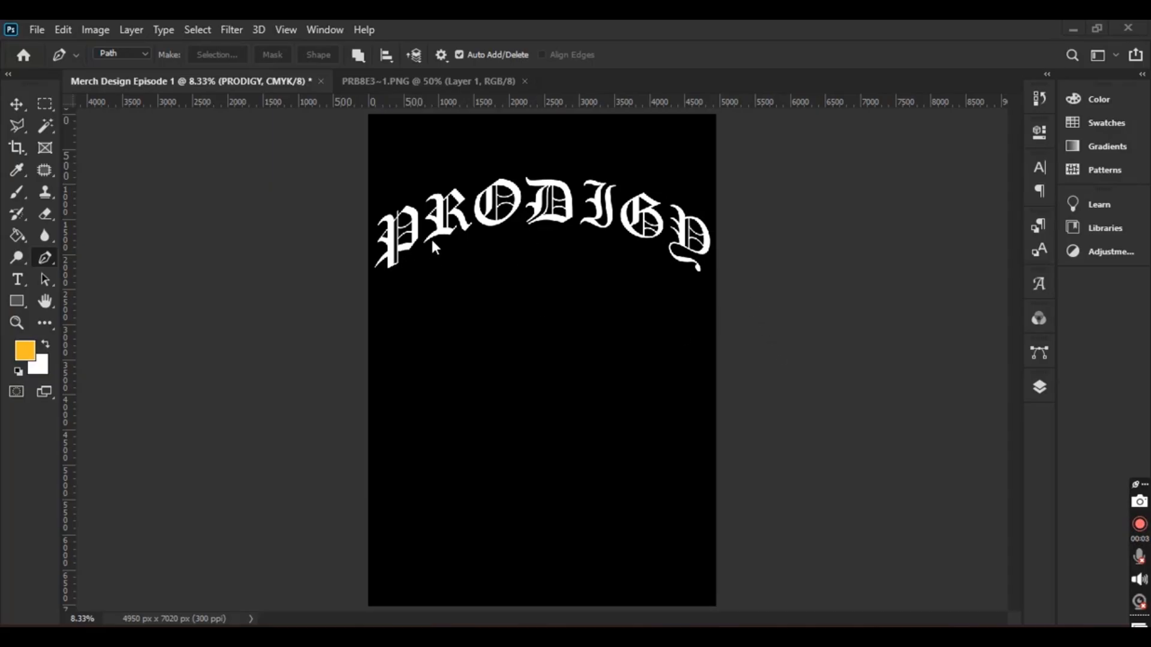
Add a 30 px outside orange Stroke layer effect to the PRODIGY layer
{"action": "left_click", "coordinate": [1035, 388]}
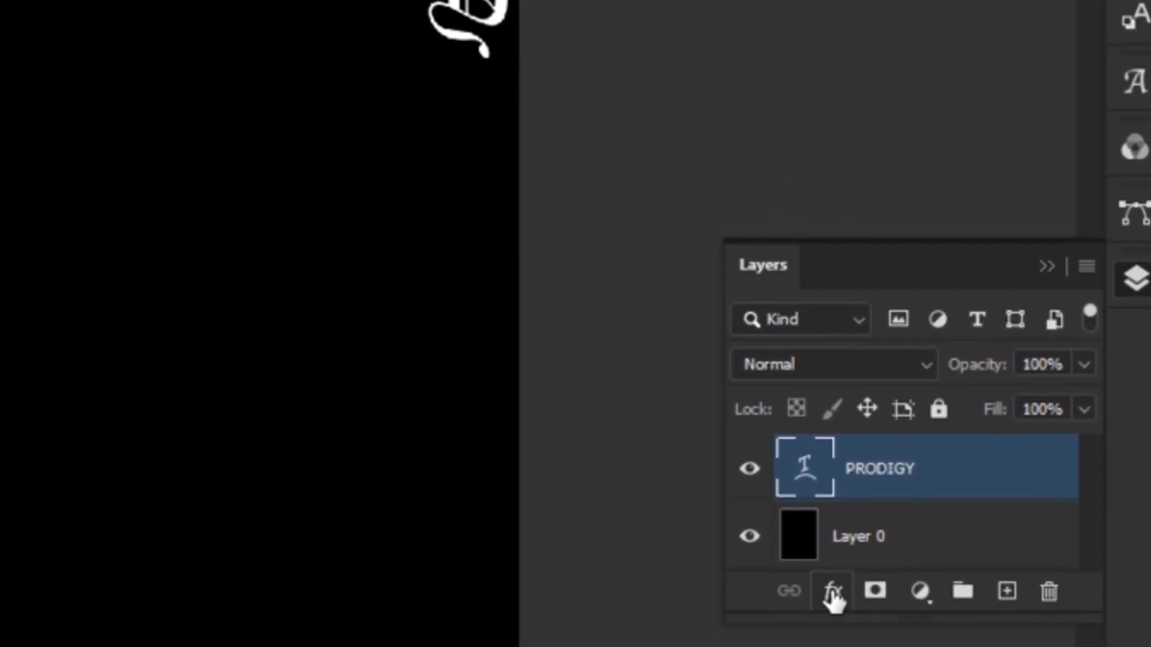
{"action": "left_click", "coordinate": [833, 592]}
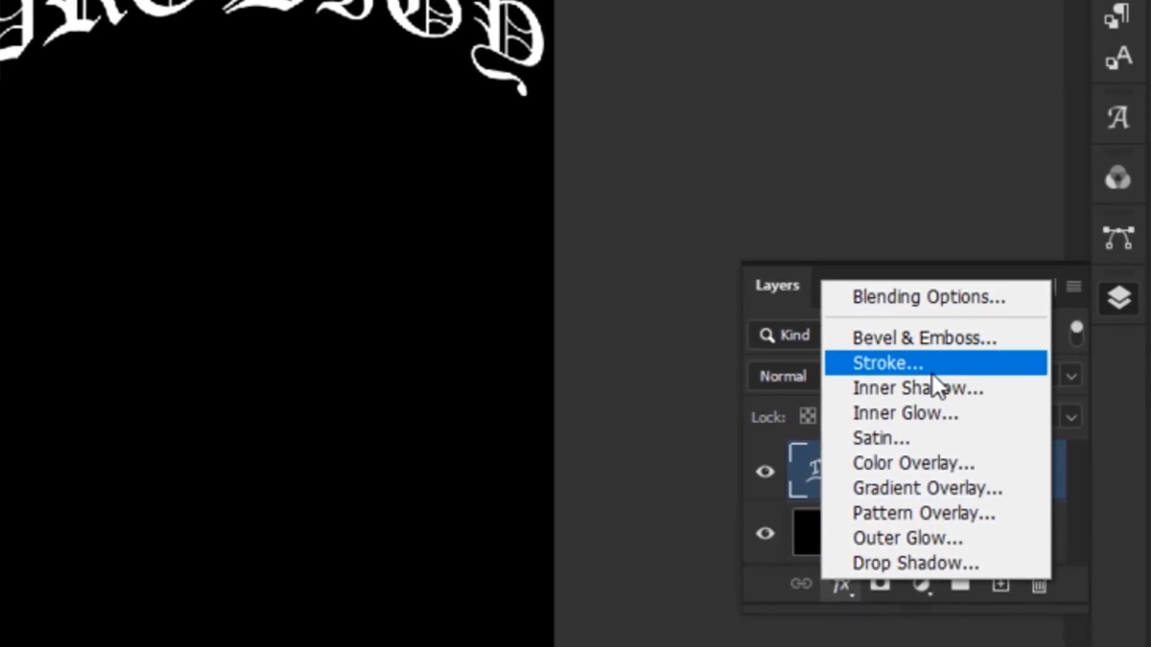
{"action": "left_click", "coordinate": [933, 367]}
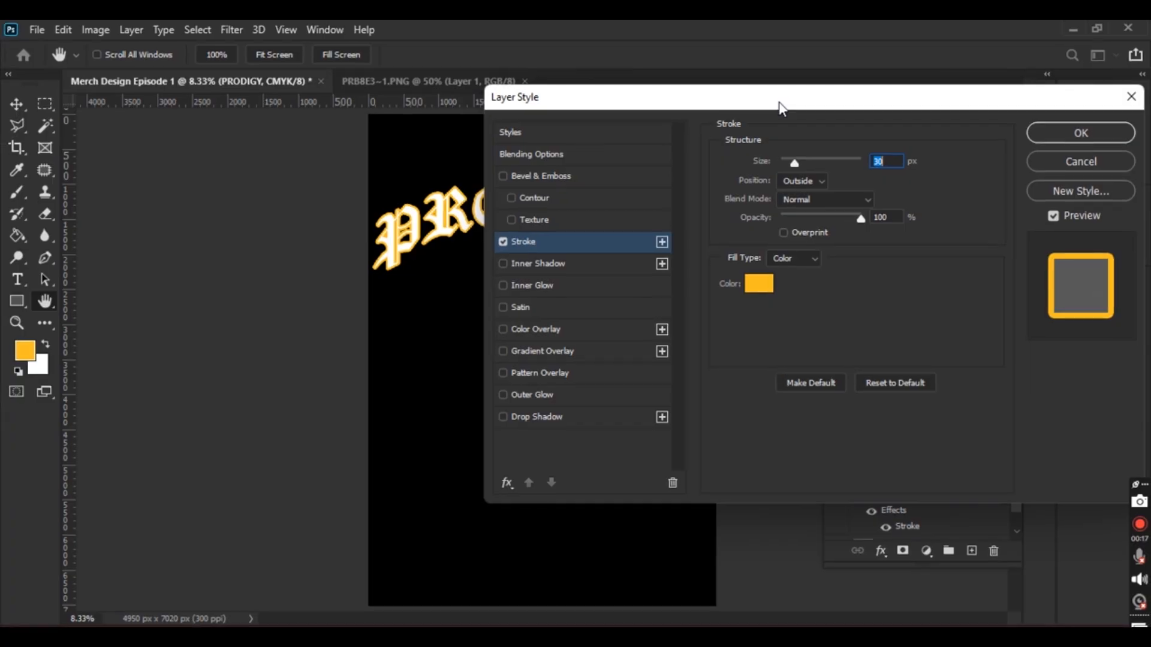
{"action": "left_click_drag", "start_coordinate": [775, 105], "coordinate": [798, 98]}
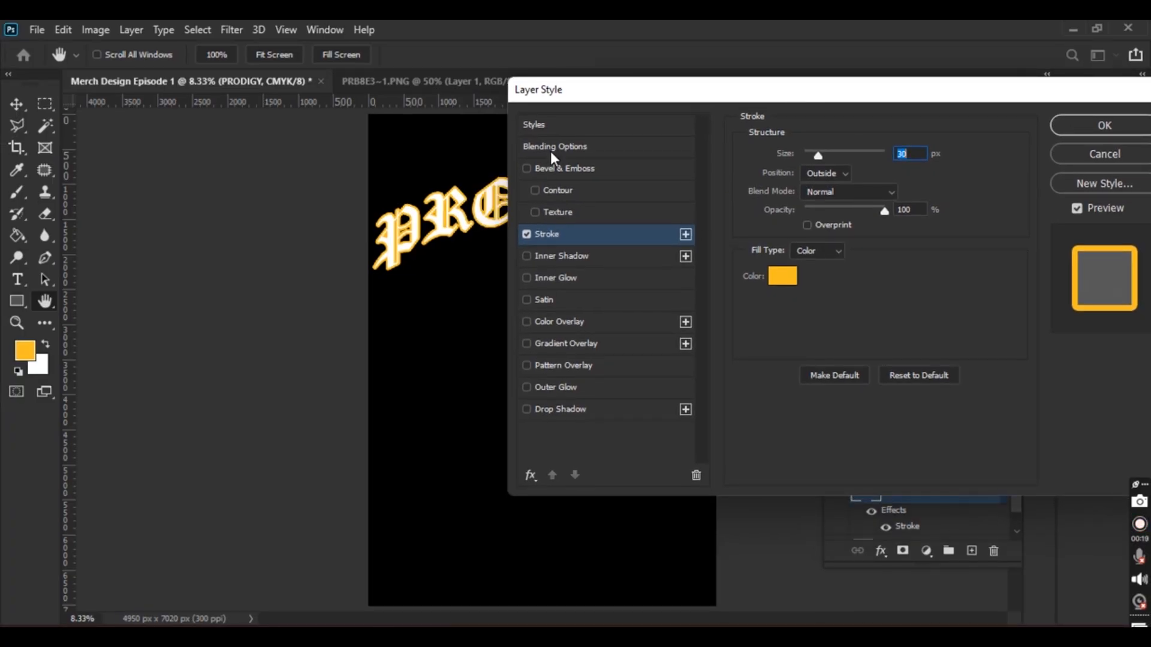
{"action": "left_click_drag", "start_coordinate": [809, 99], "coordinate": [730, 124]}
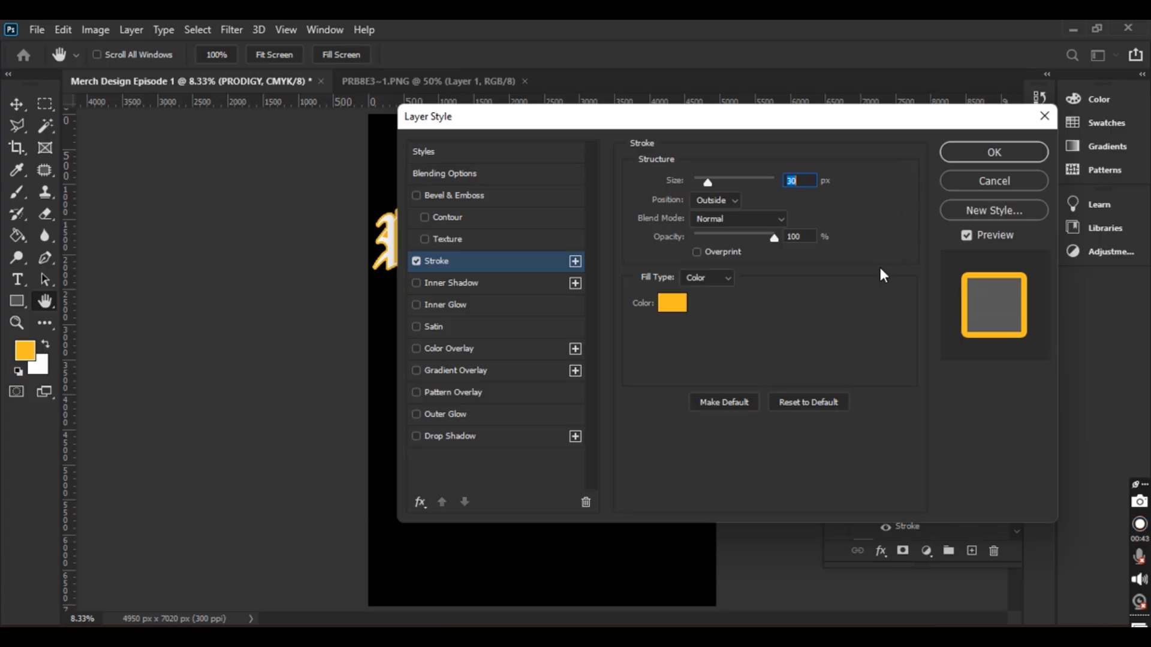
{"action": "left_click", "coordinate": [995, 153]}
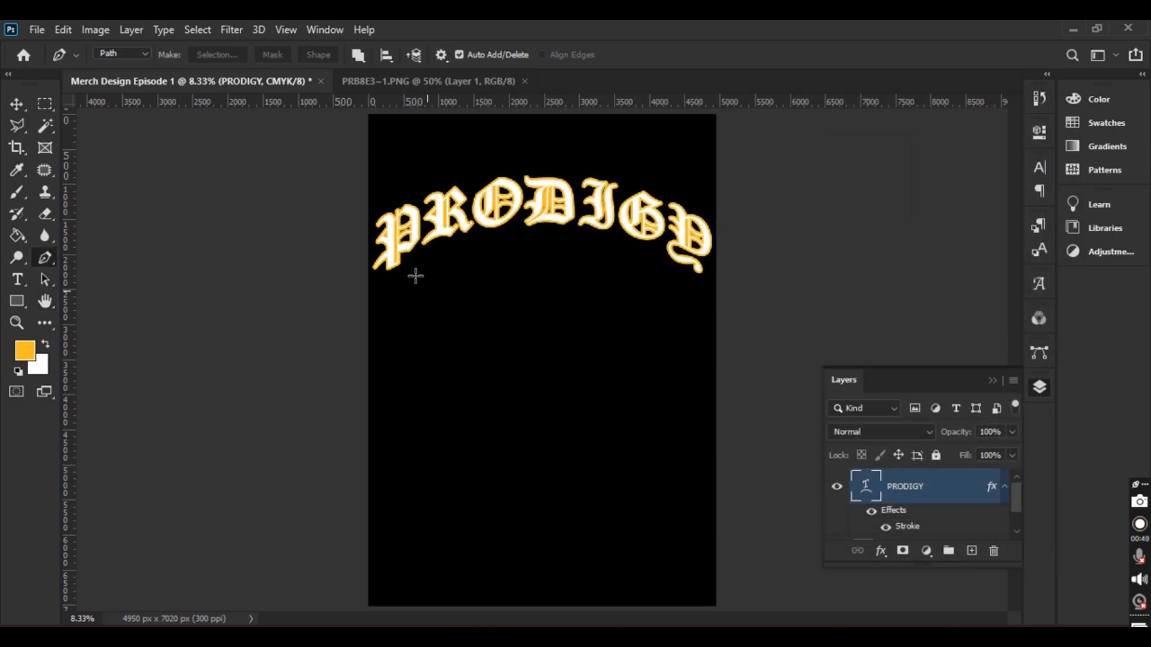
{"action": "left_click", "coordinate": [16, 106]}
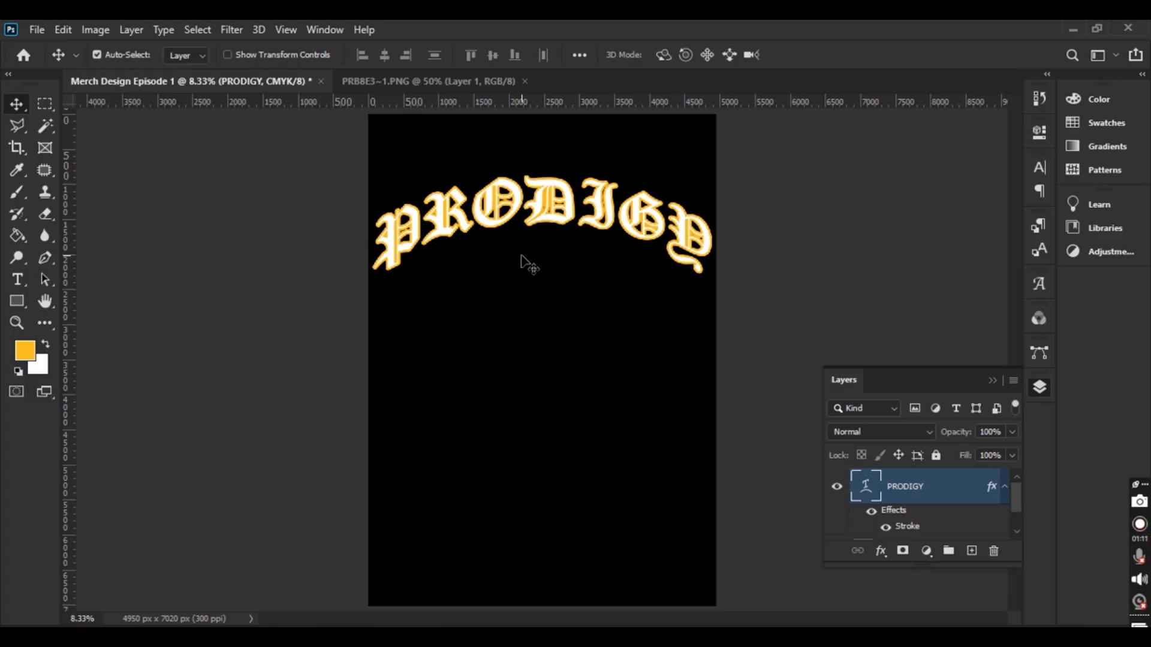
Flip between the PRB8E3~1.PNG reference shirt and the poster, ending on Merch Design Episode 1
{"action": "left_click", "coordinate": [448, 81]}
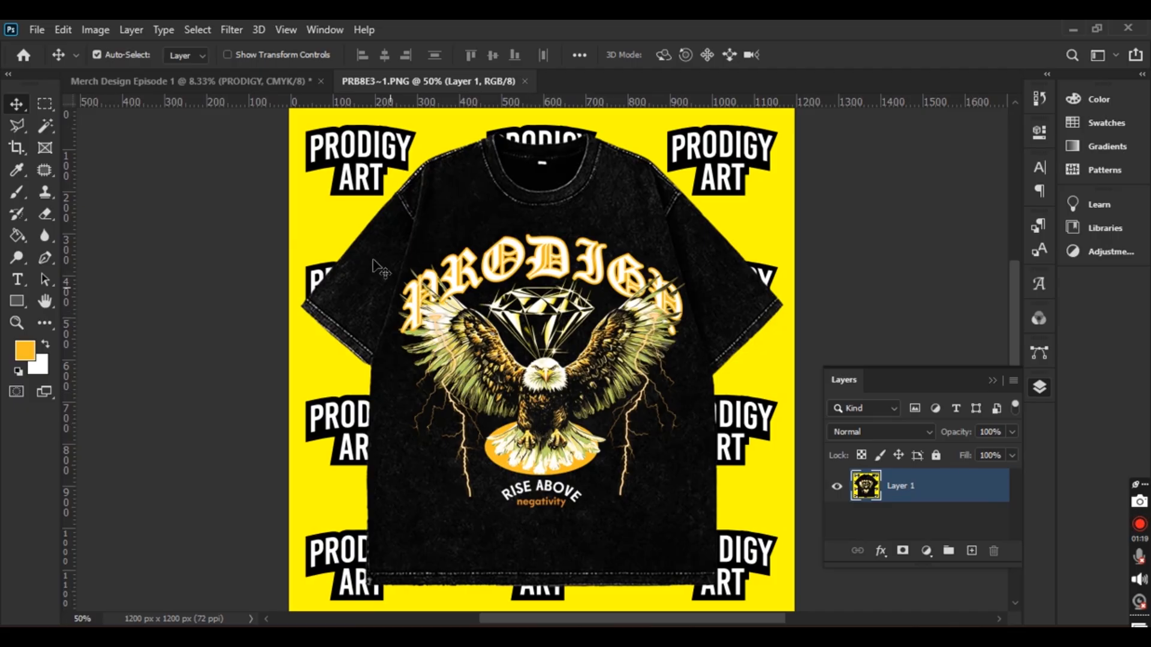
{"action": "left_click", "coordinate": [257, 82]}
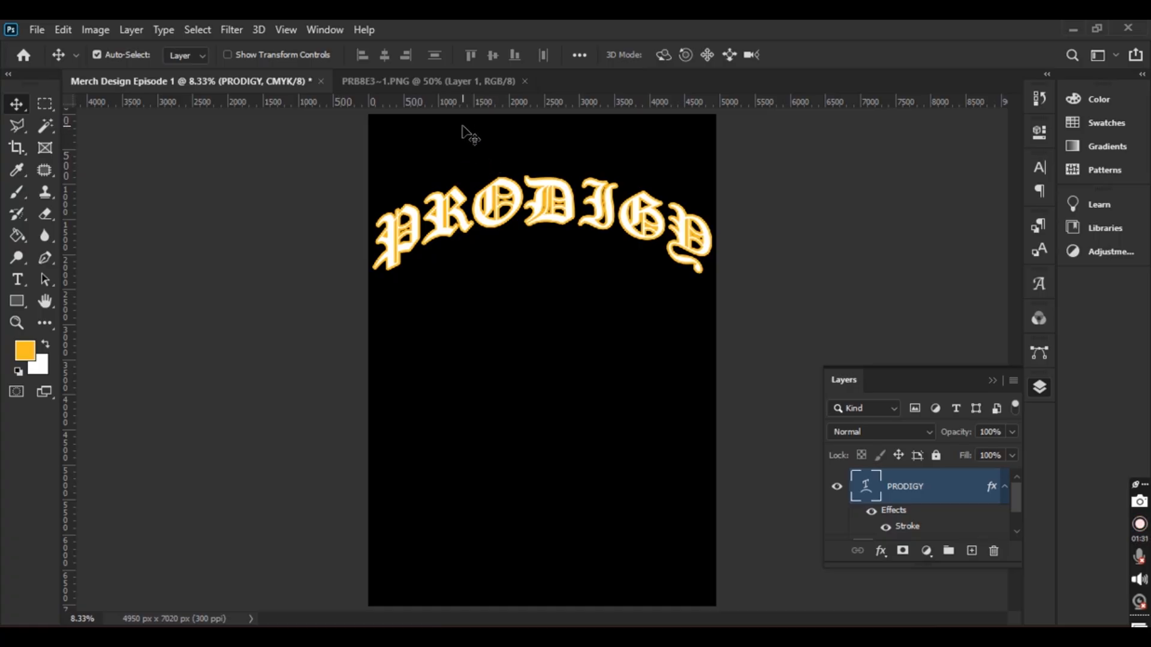
{"action": "left_click", "coordinate": [478, 82]}
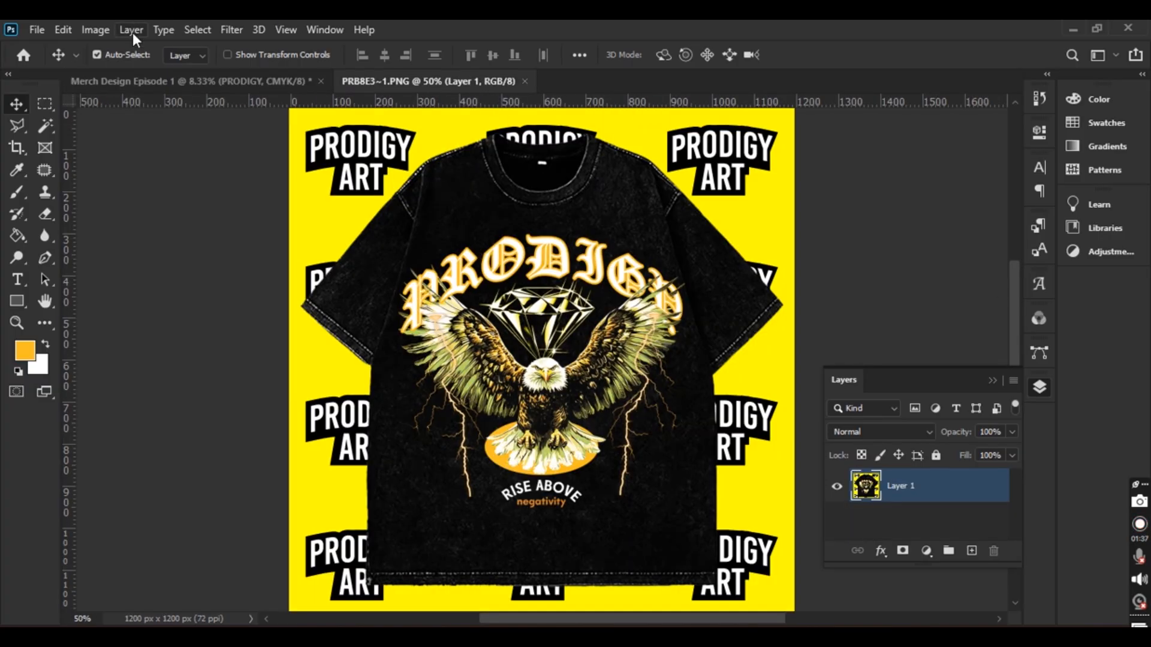
{"action": "left_click", "coordinate": [235, 80]}
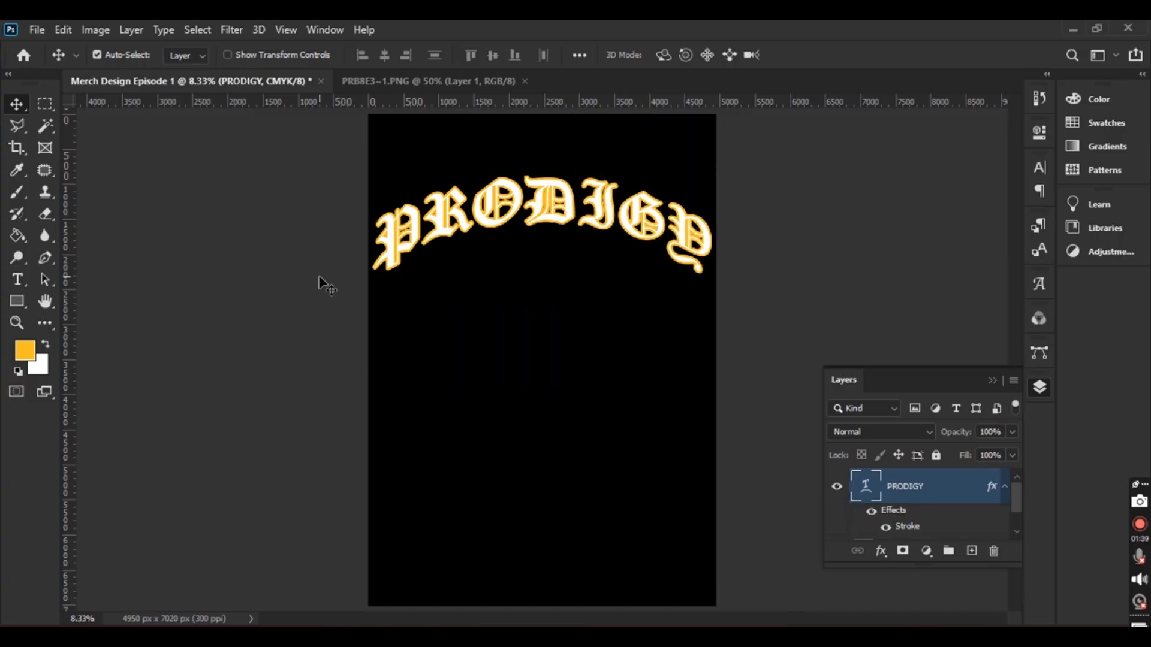
{"action": "left_click", "coordinate": [460, 85]}
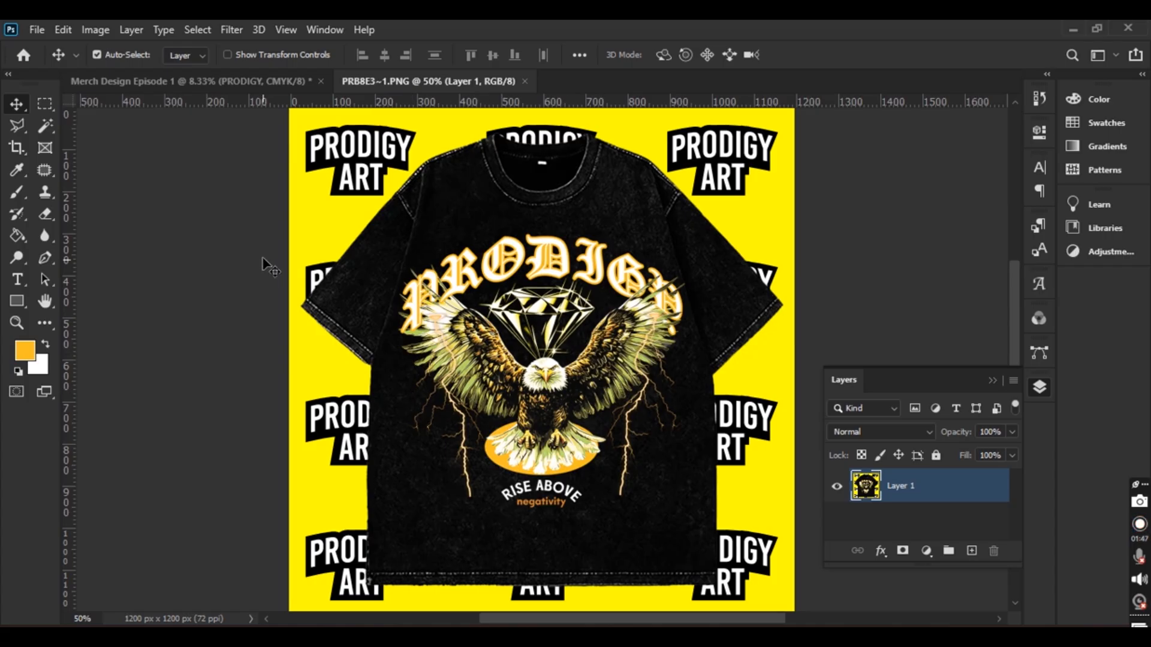
{"action": "left_click", "coordinate": [239, 85]}
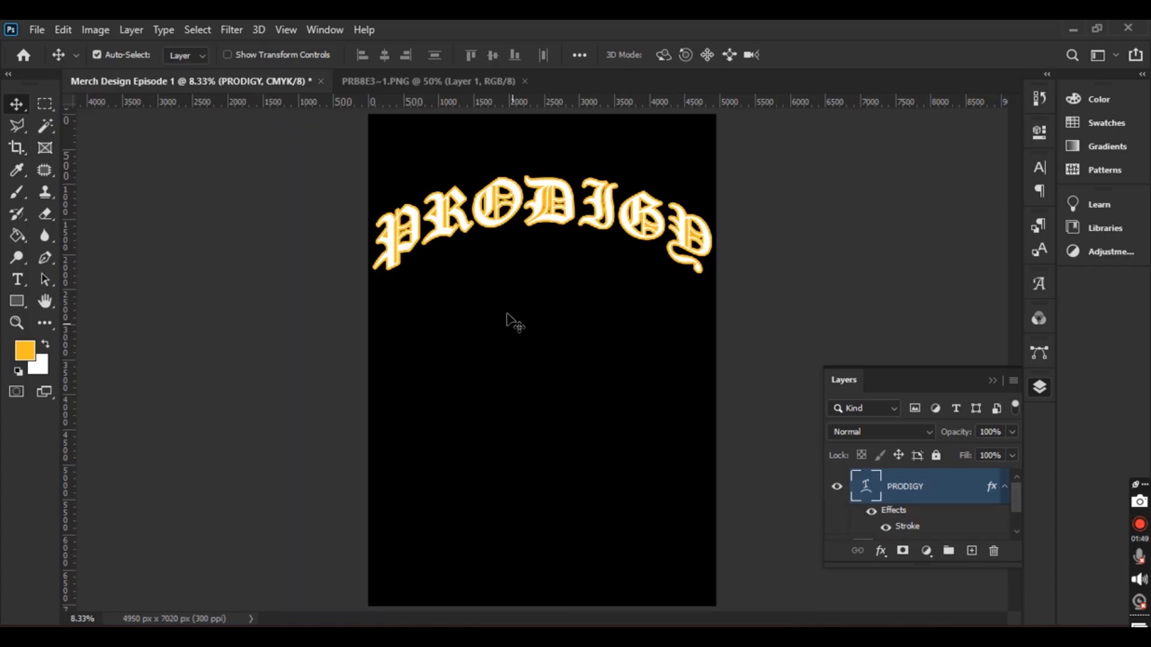
Open the lightning, eagle and diamond images from the Design Element folder
{"action": "left_click", "coordinate": [37, 30]}
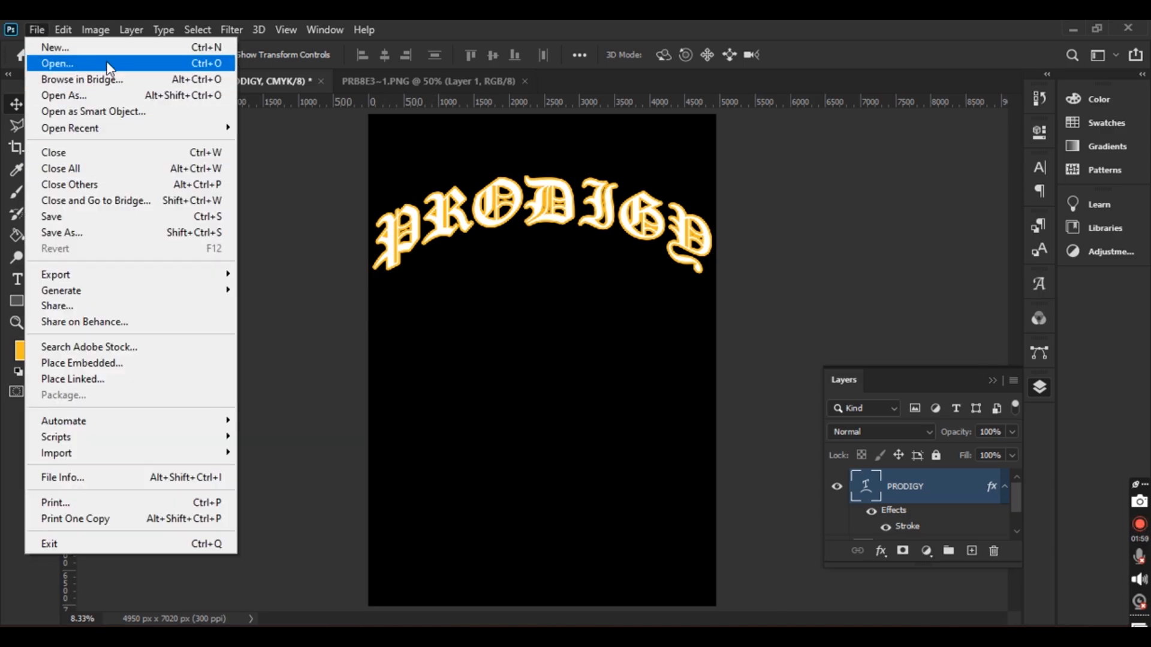
{"action": "left_click", "coordinate": [104, 63]}
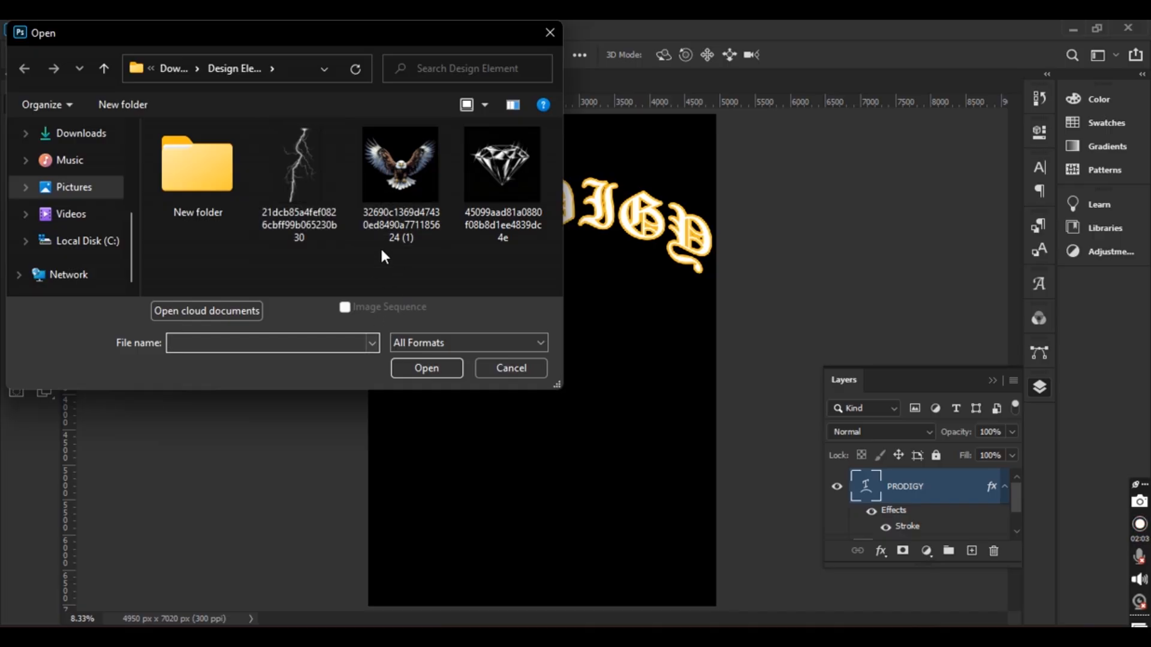
{"action": "left_click", "coordinate": [323, 201]}
{"action": "left_click", "coordinate": [401, 193], "text": "ctrl"}
{"action": "left_click", "coordinate": [508, 193], "text": "ctrl"}
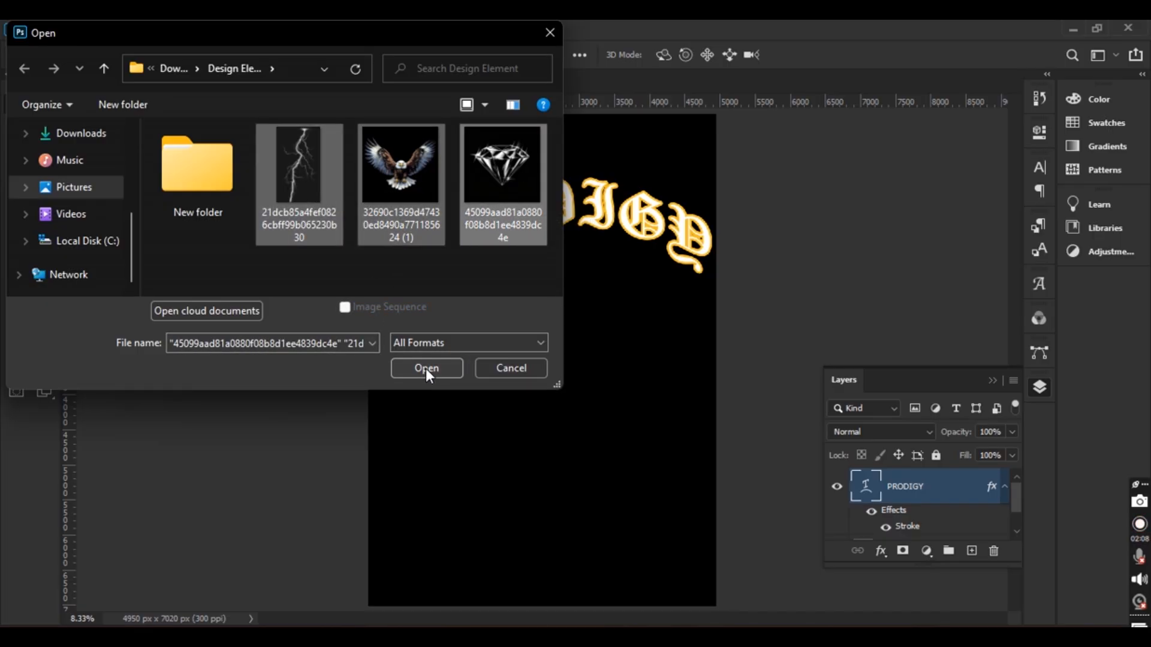
{"action": "left_click", "coordinate": [428, 369]}
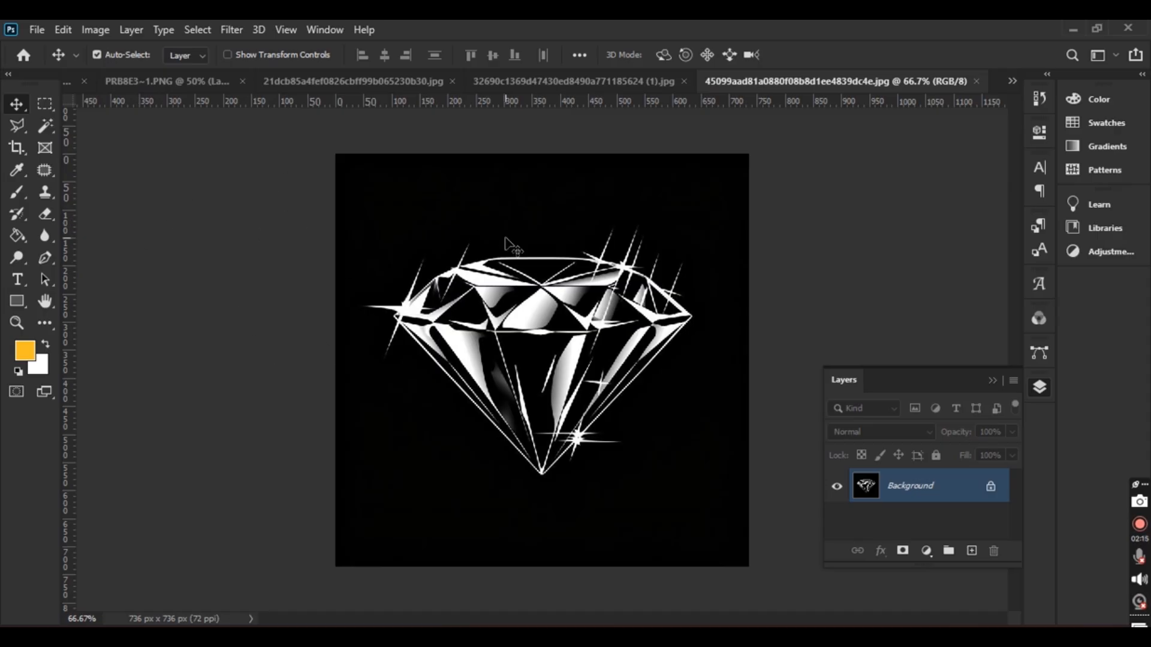
Zoom in on the diamond, then bring the eagle image to the front
{"action": "key", "text": "ctrl+plus"}
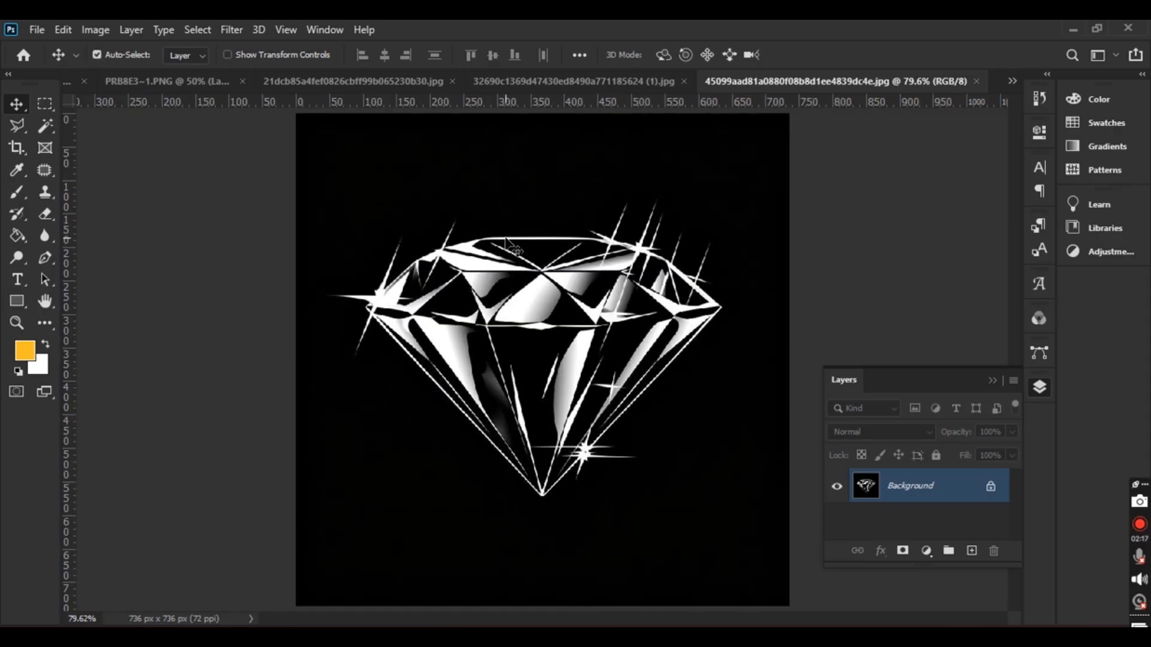
{"action": "left_click", "coordinate": [604, 83]}
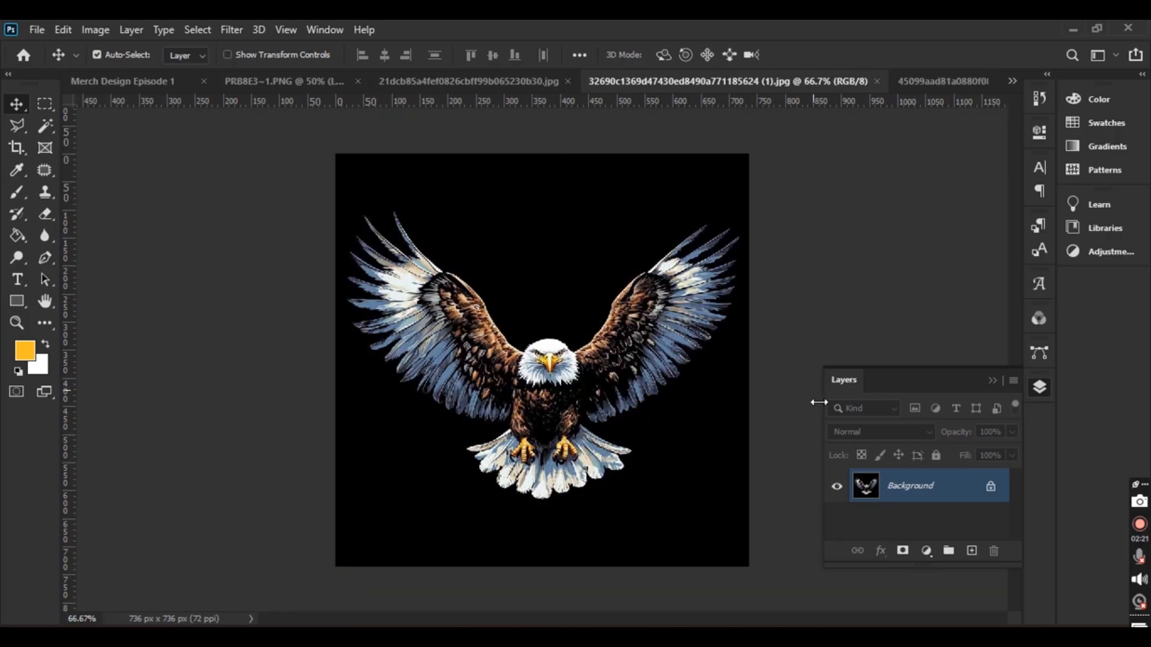
{"action": "scroll", "coordinate": [641, 409], "scroll_direction": "up", "scroll_amount": 2}
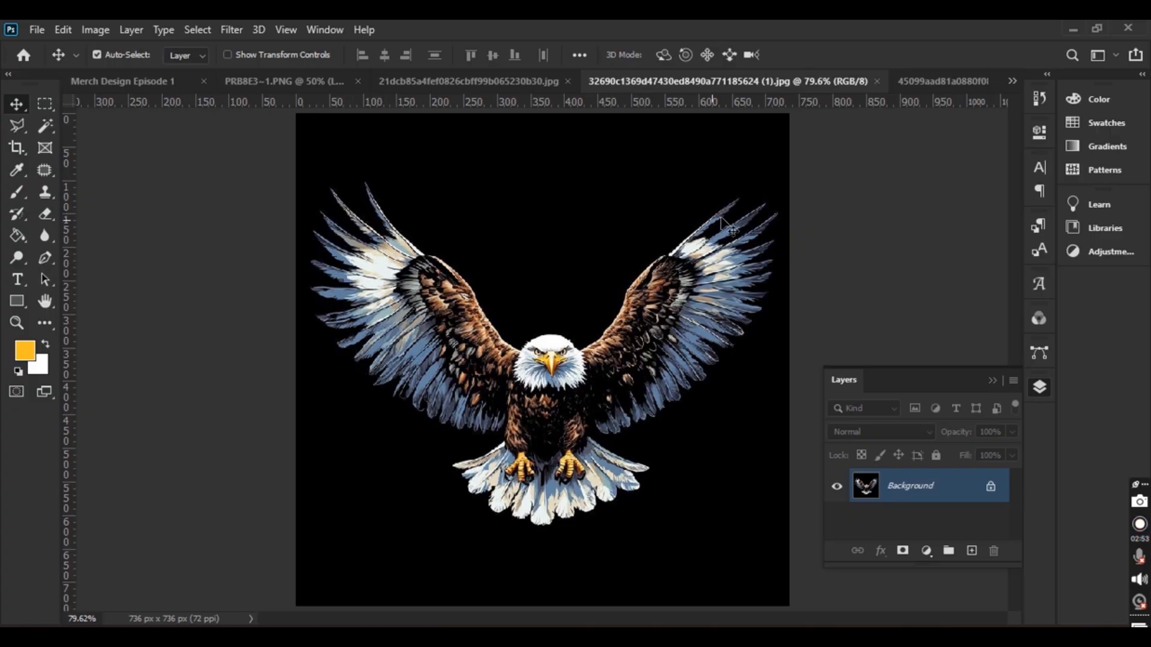
Unlock the eagle's Background layer and trace the right wing's feather tips with the Pen tool
{"action": "left_click", "coordinate": [45, 260]}
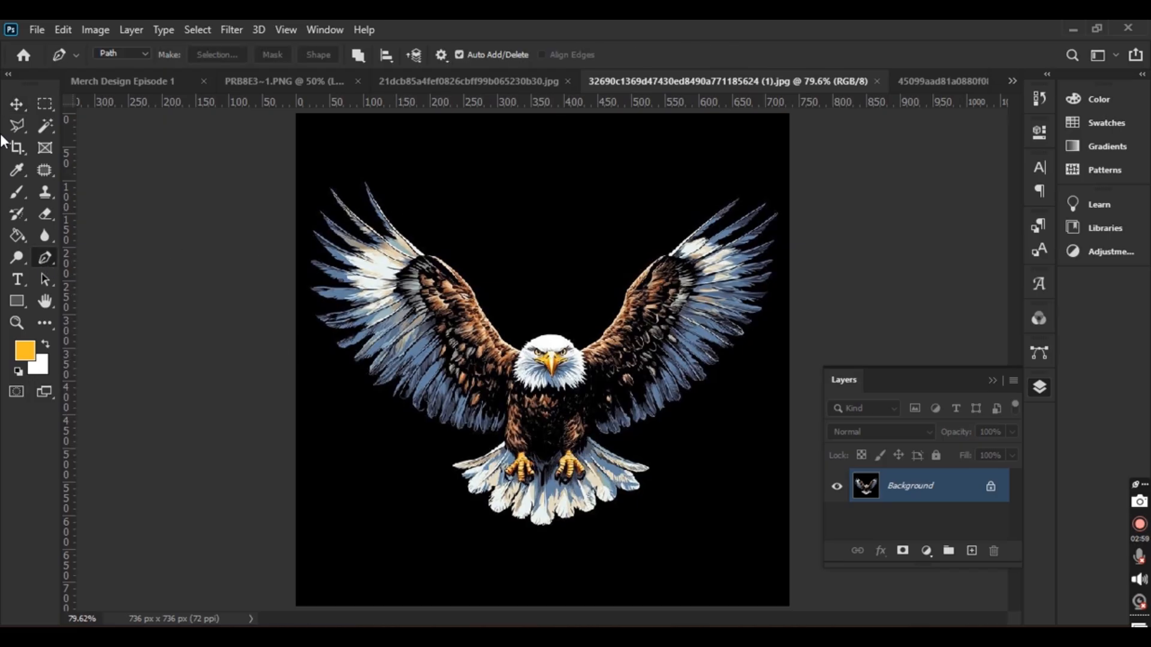
{"action": "left_click", "coordinate": [17, 105]}
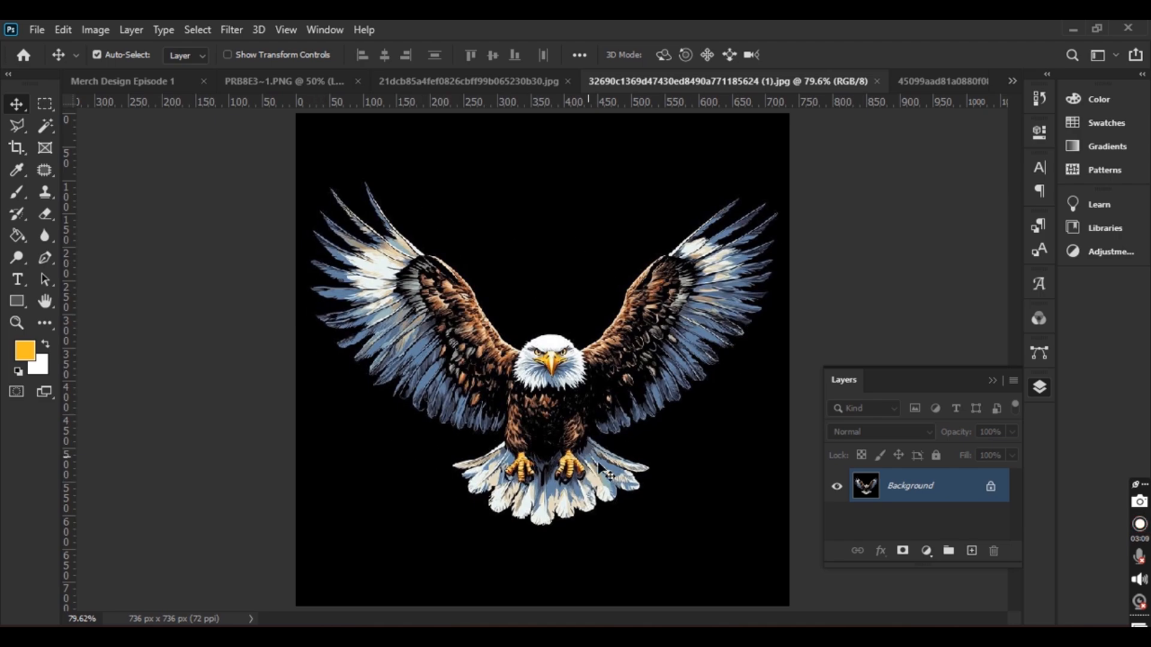
{"action": "left_click", "coordinate": [991, 488]}
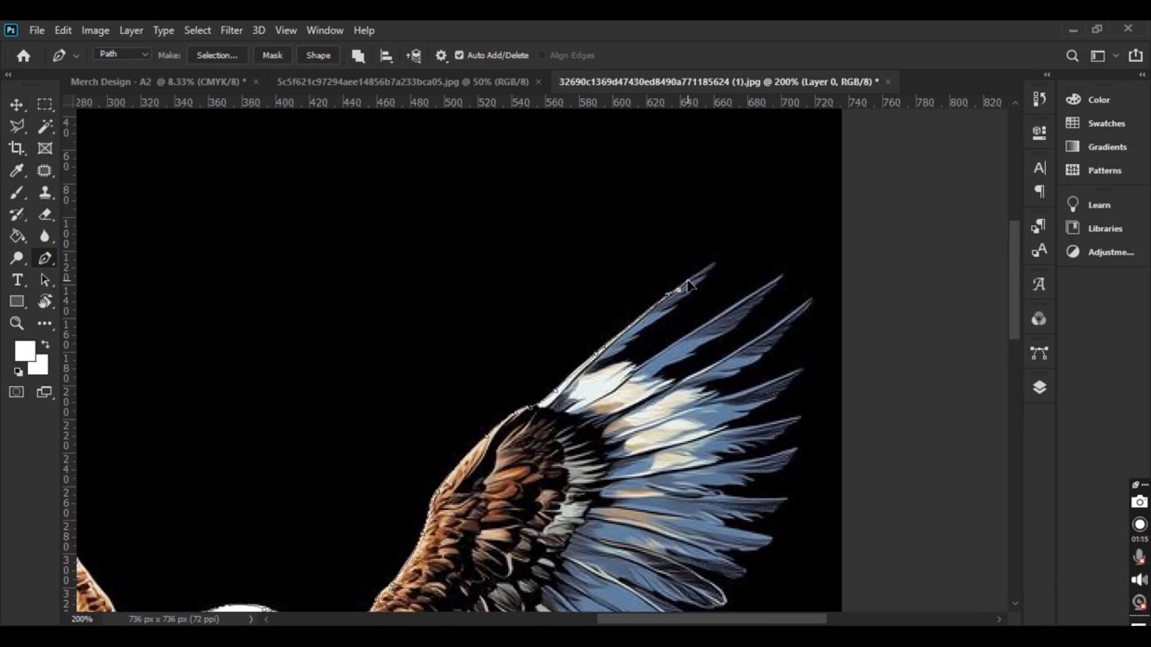
{"action": "left_click", "coordinate": [711, 265]}
{"action": "left_click", "coordinate": [781, 278]}
{"action": "left_click", "coordinate": [808, 304]}
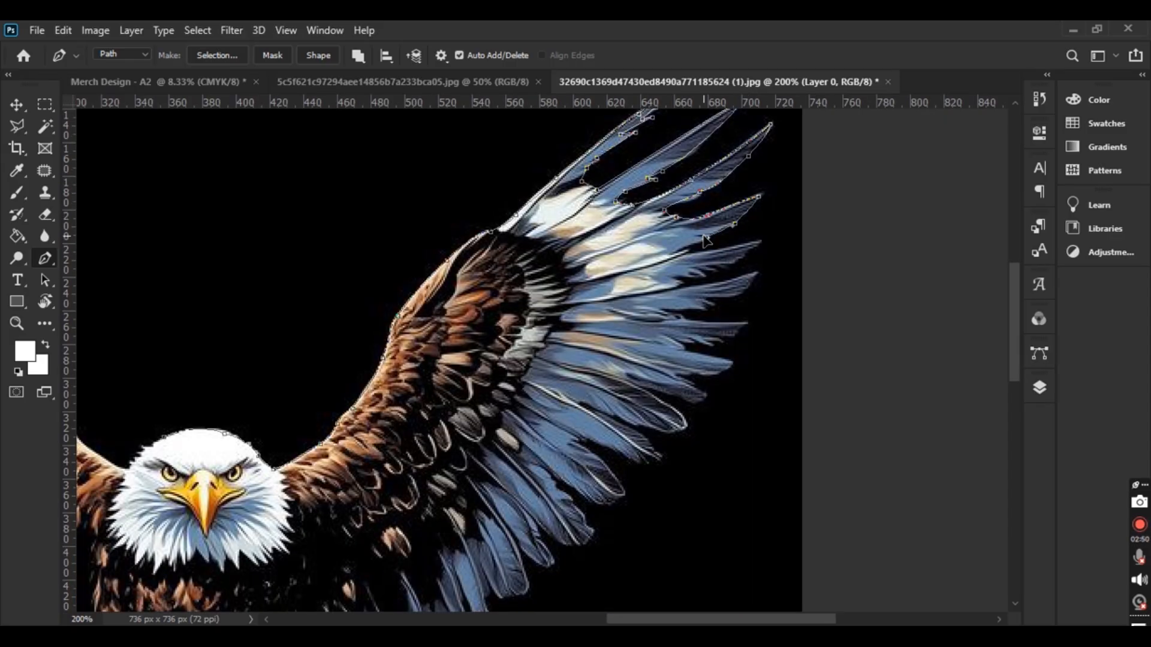
{"action": "left_click", "coordinate": [756, 274]}
{"action": "left_click", "coordinate": [707, 304]}
{"action": "left_click", "coordinate": [726, 354]}
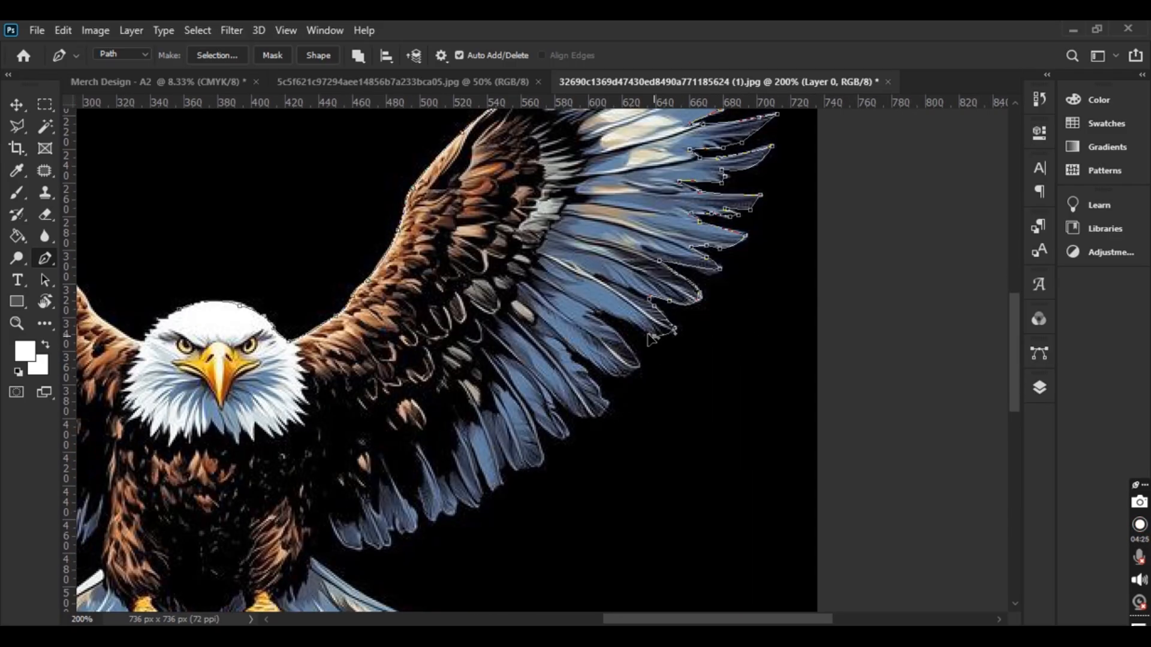
{"action": "left_click", "coordinate": [629, 385]}
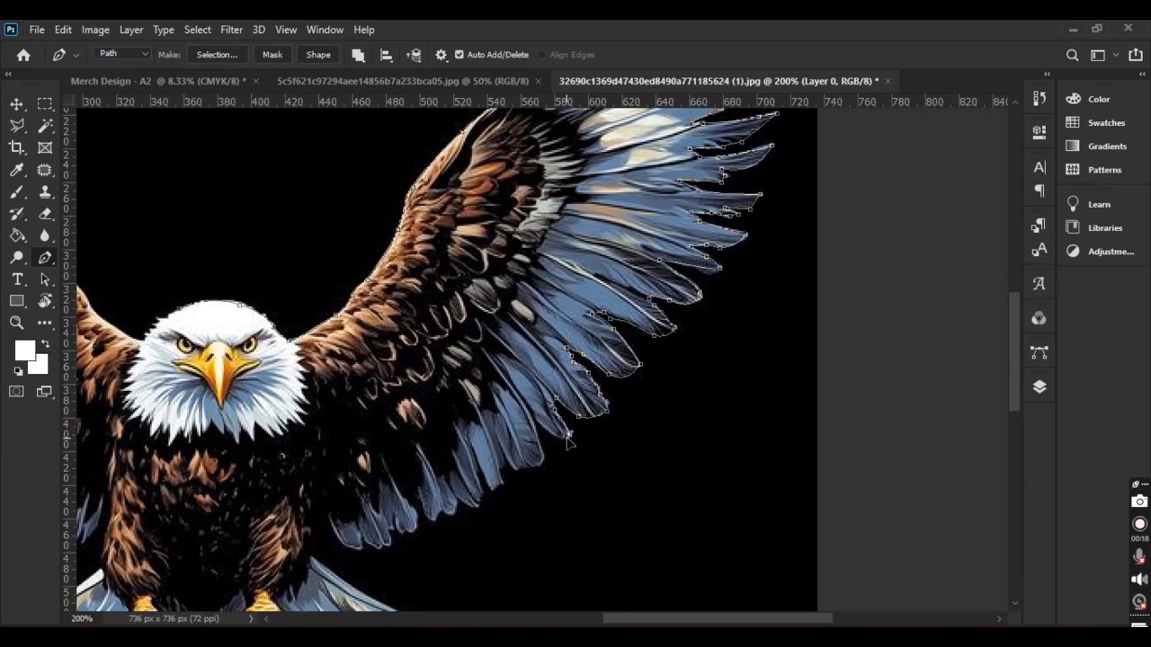
{"action": "left_click", "coordinate": [592, 362]}
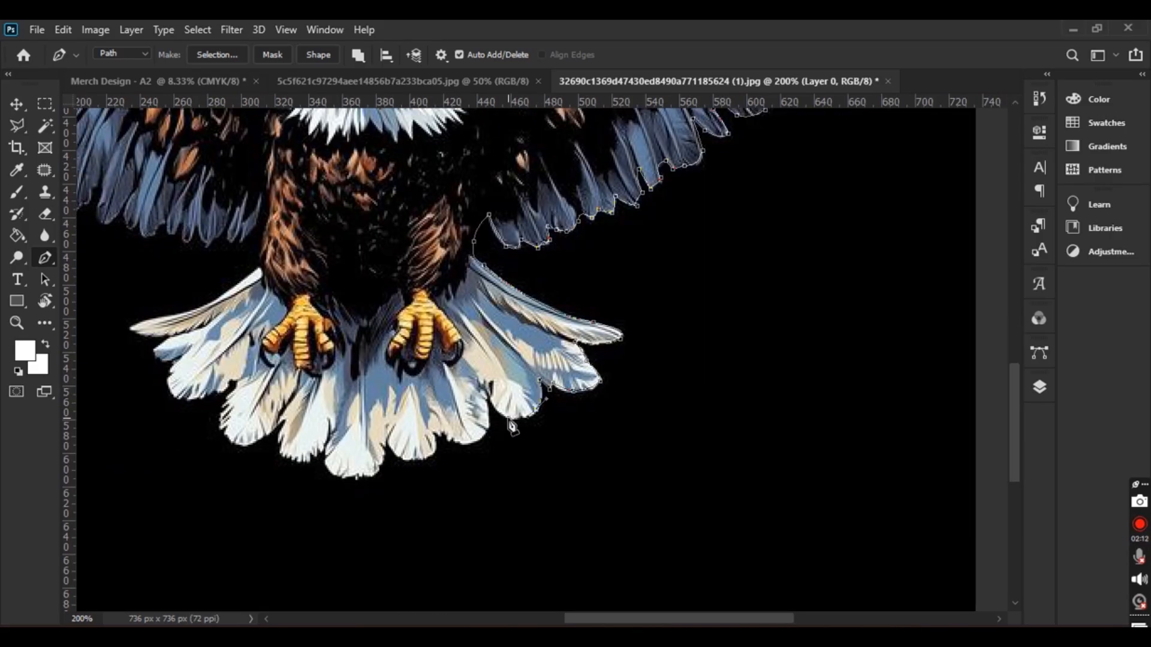
Continue the Pen path around the eagle's tail feathers
{"action": "left_click", "coordinate": [509, 418]}
{"action": "left_click", "coordinate": [479, 440]}
{"action": "left_click", "coordinate": [410, 459]}
{"action": "left_click", "coordinate": [364, 476]}
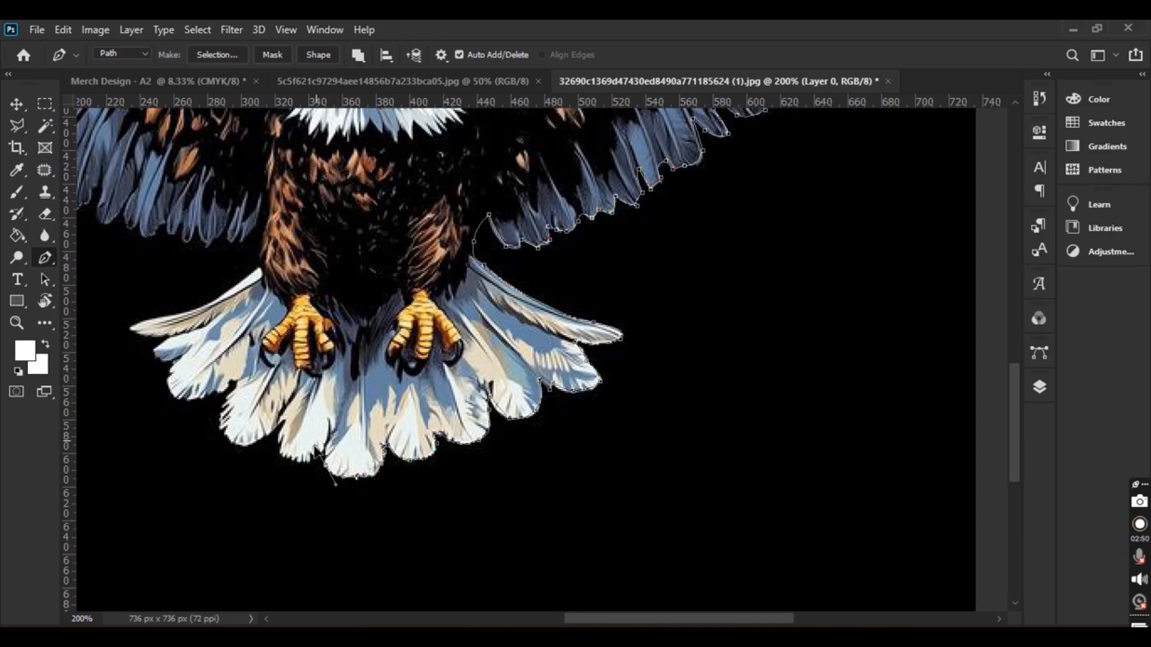
{"action": "left_click", "coordinate": [326, 465]}
{"action": "left_click", "coordinate": [281, 448]}
{"action": "left_click", "coordinate": [243, 445]}
{"action": "left_click_drag", "start_coordinate": [176, 398], "coordinate": [159, 392]}
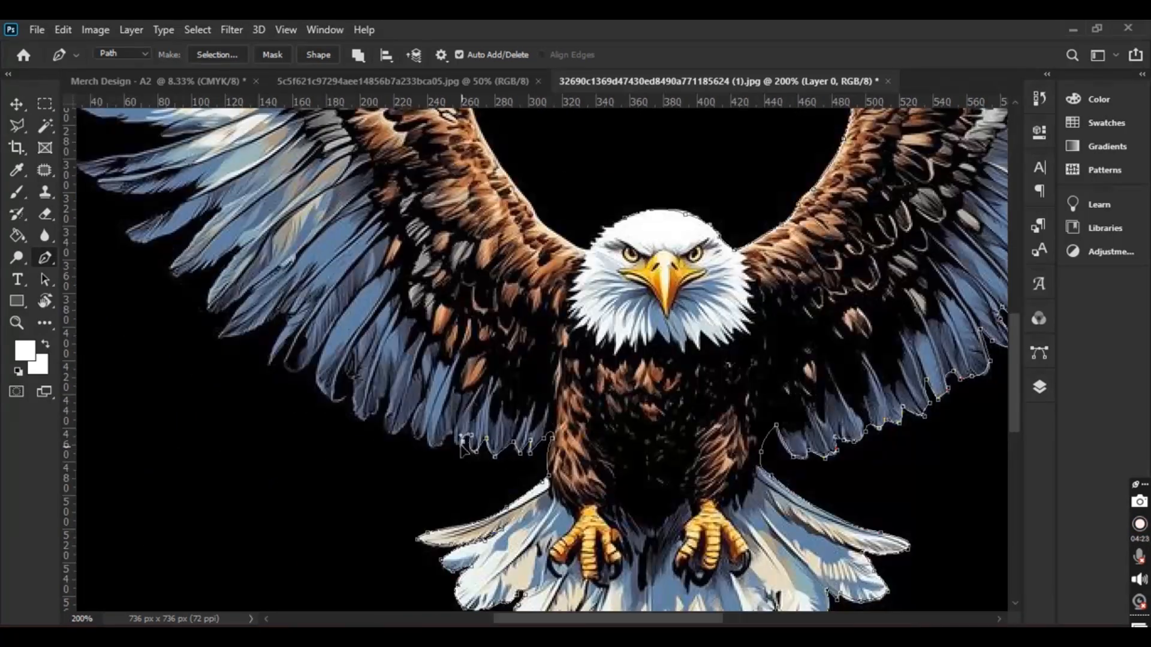
Outline the left wing feathers, then nudge the cut-out eagle into place
{"action": "left_click", "coordinate": [389, 401]}
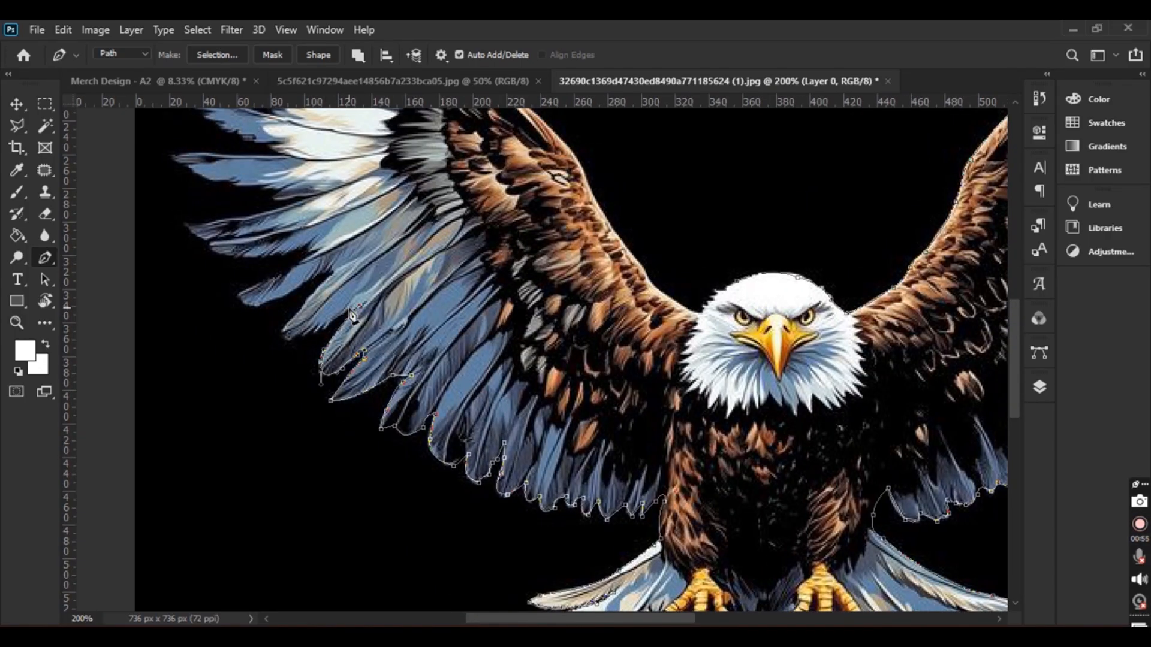
{"action": "left_click", "coordinate": [325, 328]}
{"action": "left_click", "coordinate": [286, 338]}
{"action": "left_click", "coordinate": [328, 279]}
{"action": "left_click", "coordinate": [285, 297]}
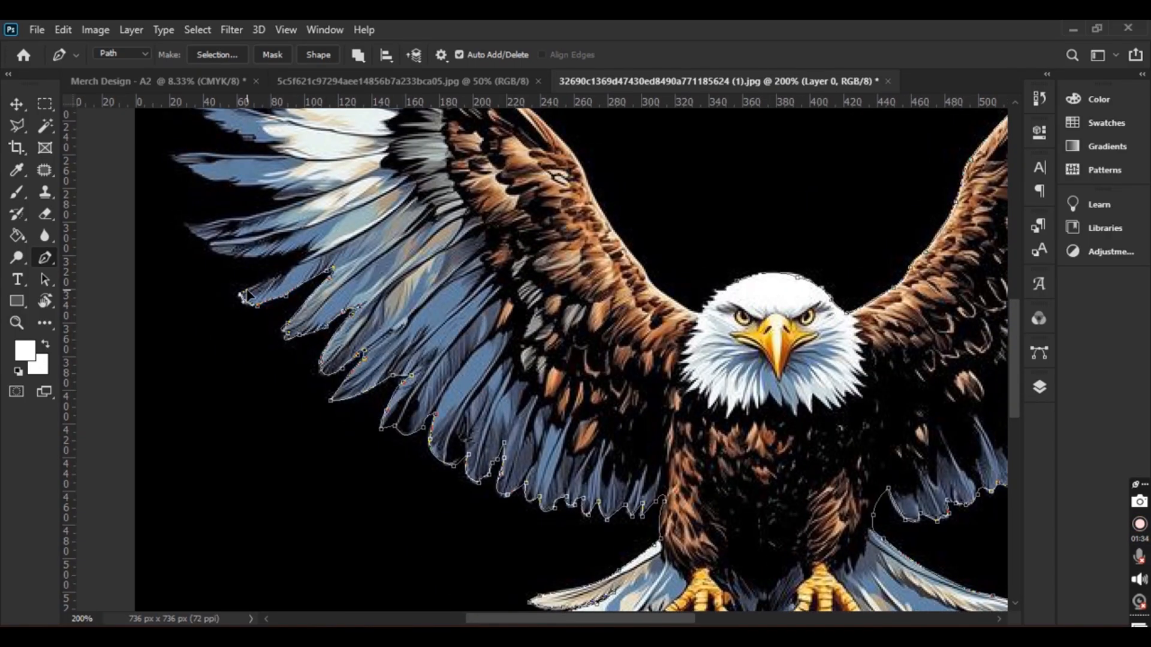
{"action": "left_click", "coordinate": [315, 253]}
{"action": "left_click_drag", "start_coordinate": [199, 247], "coordinate": [272, 398]}
{"action": "left_click", "coordinate": [382, 351]}
{"action": "left_click", "coordinate": [309, 334]}
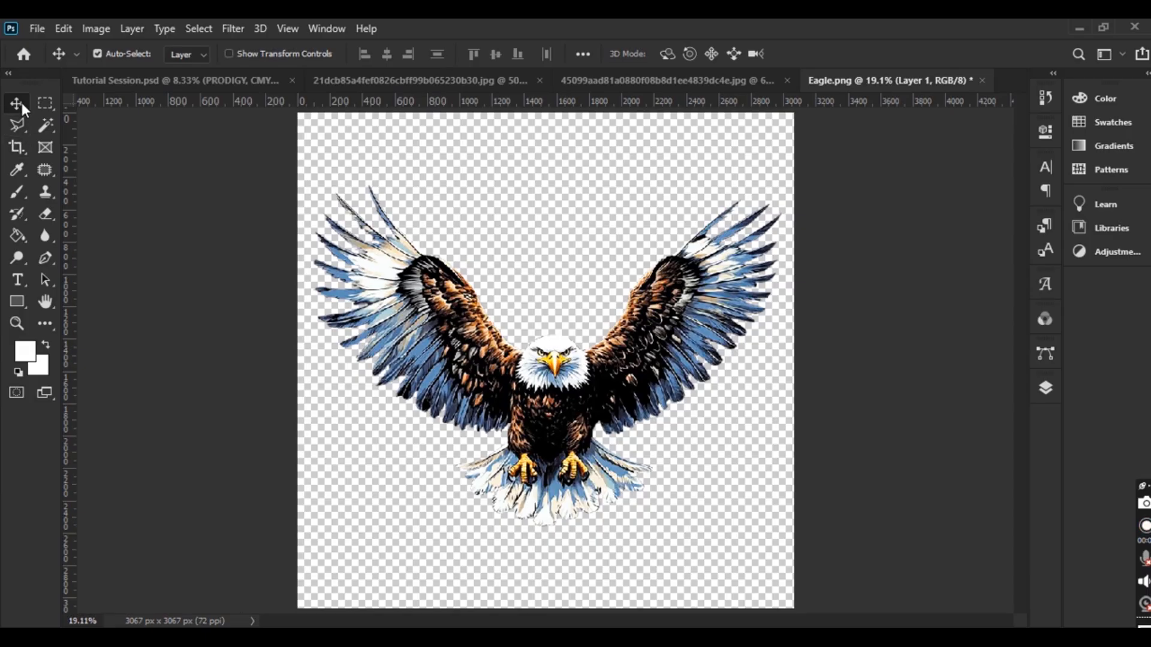
{"action": "left_click_drag", "start_coordinate": [550, 379], "coordinate": [548, 350]}
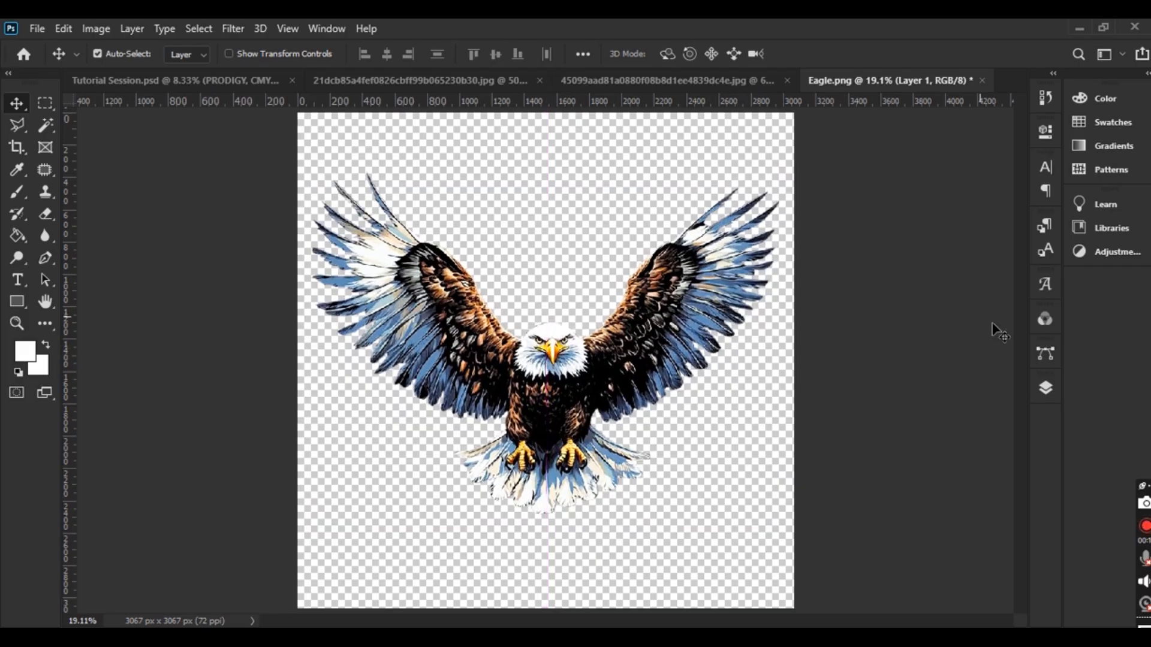
{"action": "left_click", "coordinate": [1045, 388]}
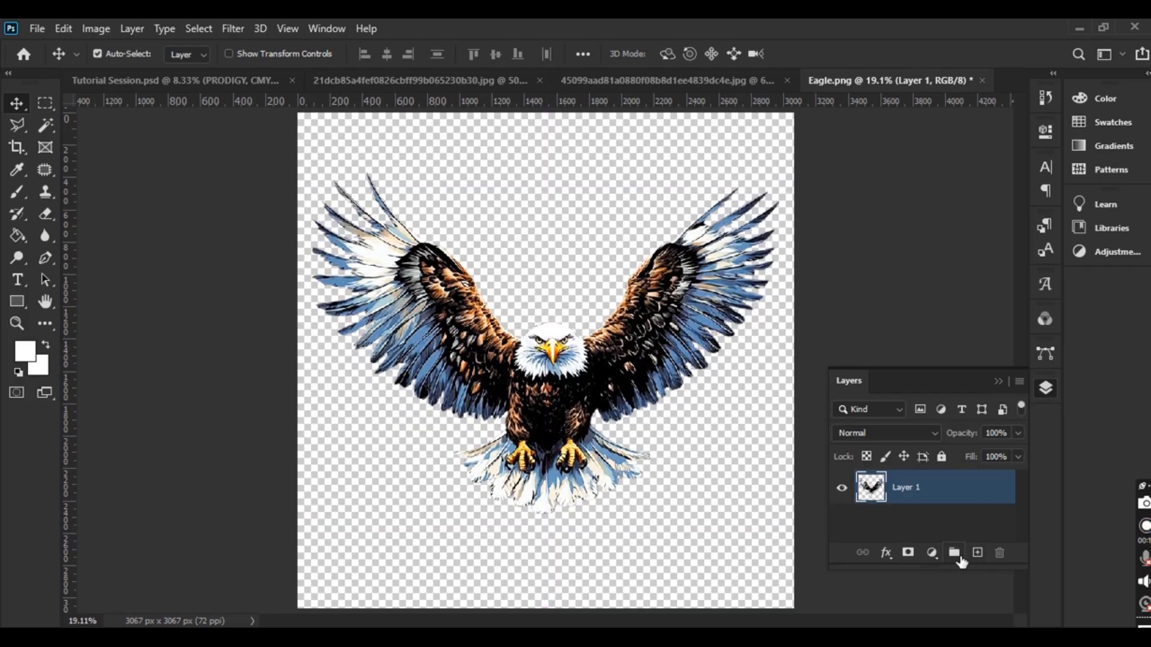
Add a dark grey Color Fill 1 layer beneath the eagle's Layer 1
{"action": "left_click", "coordinate": [932, 552]}
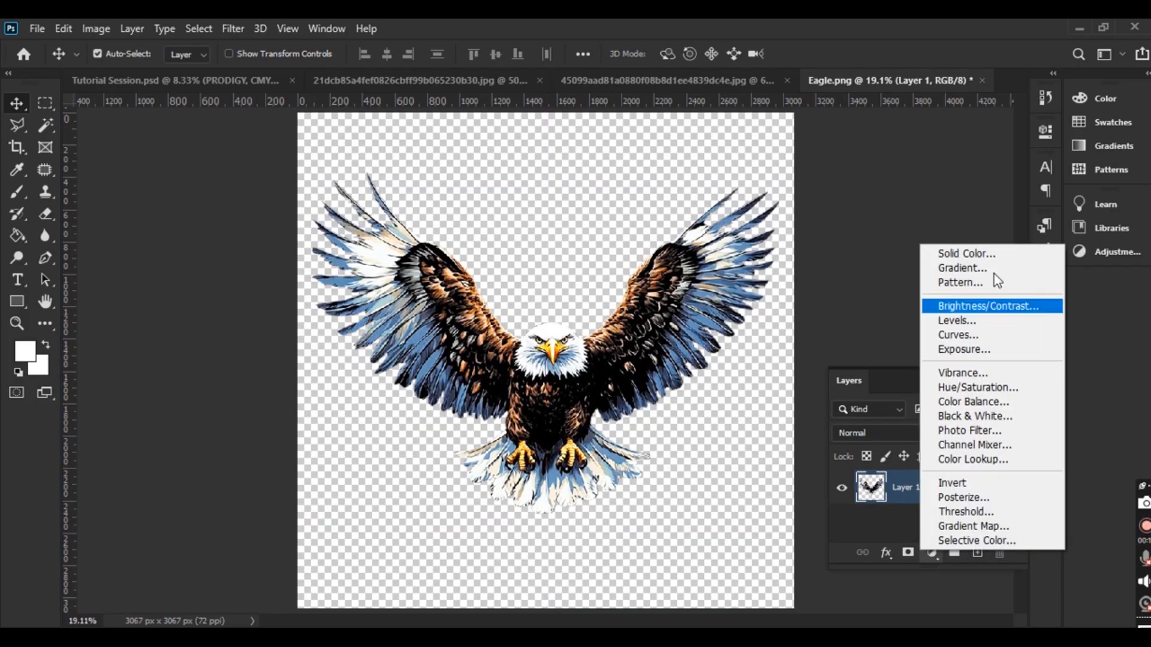
{"action": "left_click", "coordinate": [965, 254]}
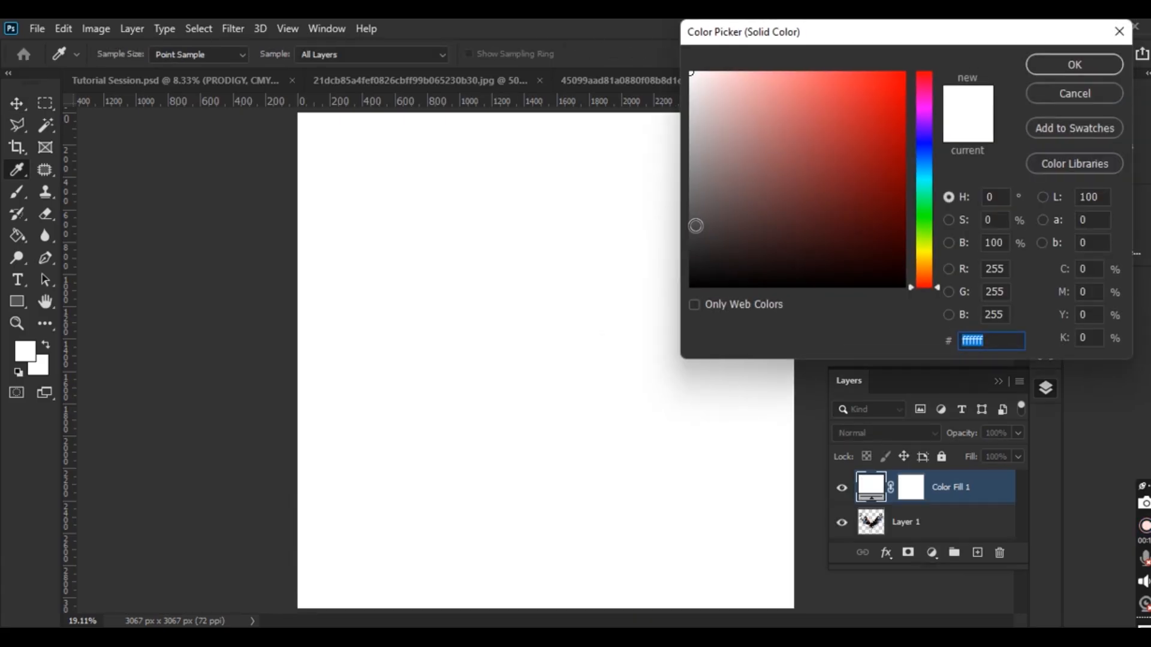
{"action": "left_click", "coordinate": [697, 217]}
{"action": "left_click", "coordinate": [1069, 65]}
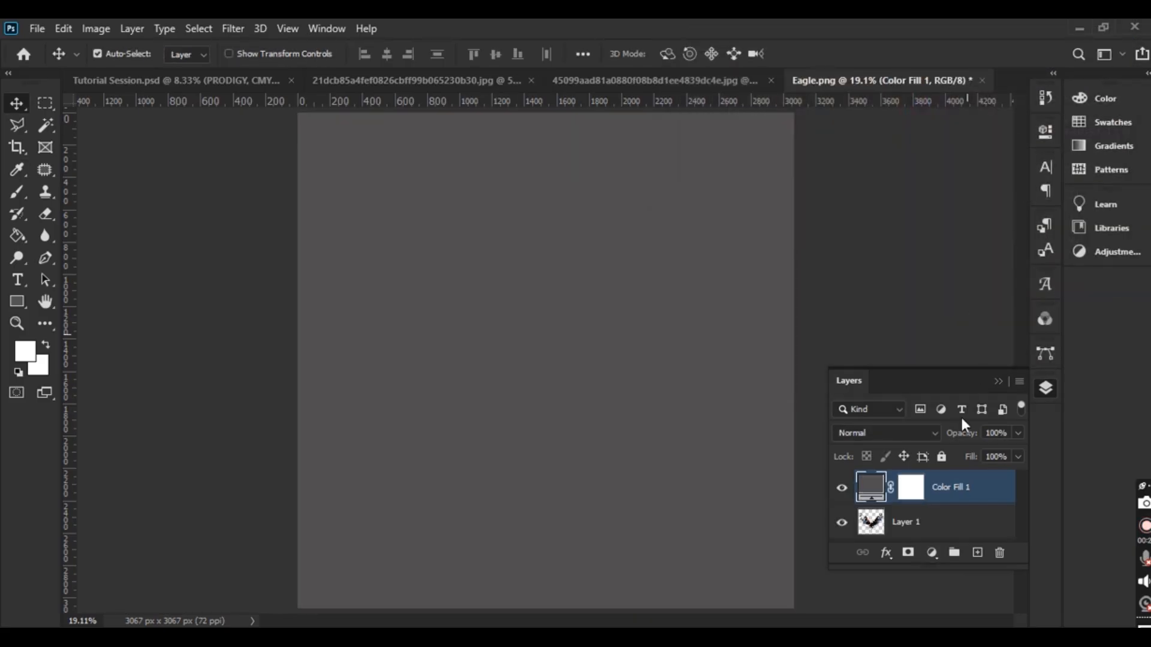
{"action": "left_click_drag", "start_coordinate": [911, 527], "coordinate": [928, 480]}
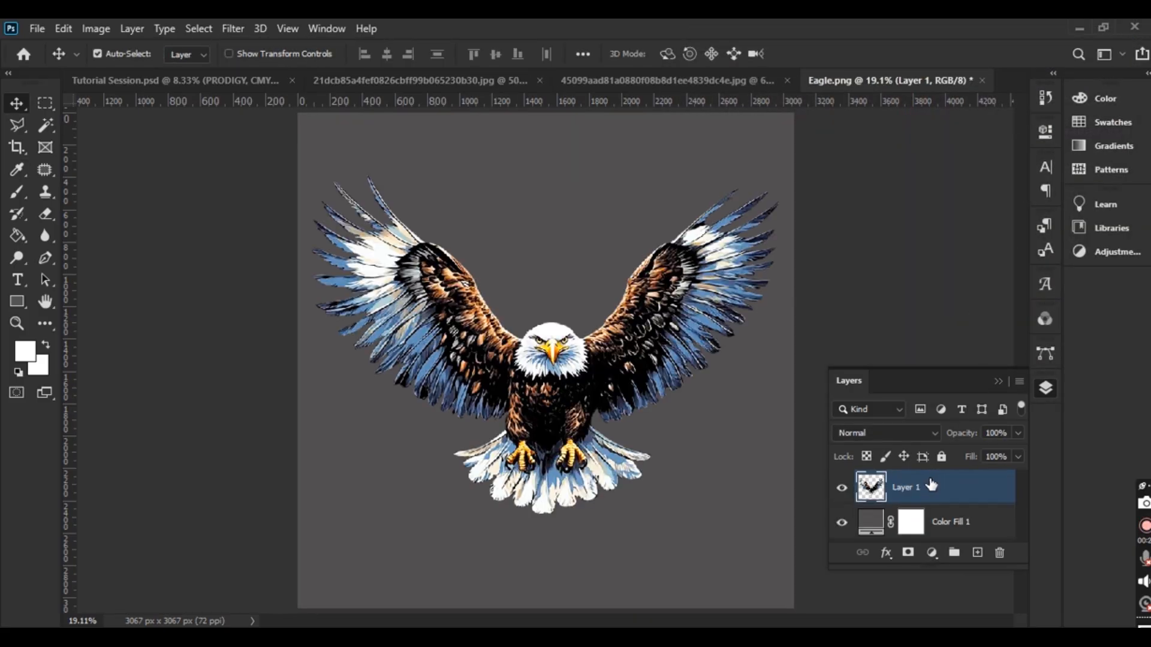
Check the eagle's edges against the grey fill, nudge it up-right, and hide the fill
{"action": "left_click", "coordinate": [842, 526]}
{"action": "left_click", "coordinate": [842, 526]}
{"action": "left_click", "coordinate": [843, 526]}
{"action": "left_click", "coordinate": [843, 526]}
{"action": "left_click", "coordinate": [842, 527]}
{"action": "left_click", "coordinate": [842, 527]}
{"action": "left_click", "coordinate": [842, 526]}
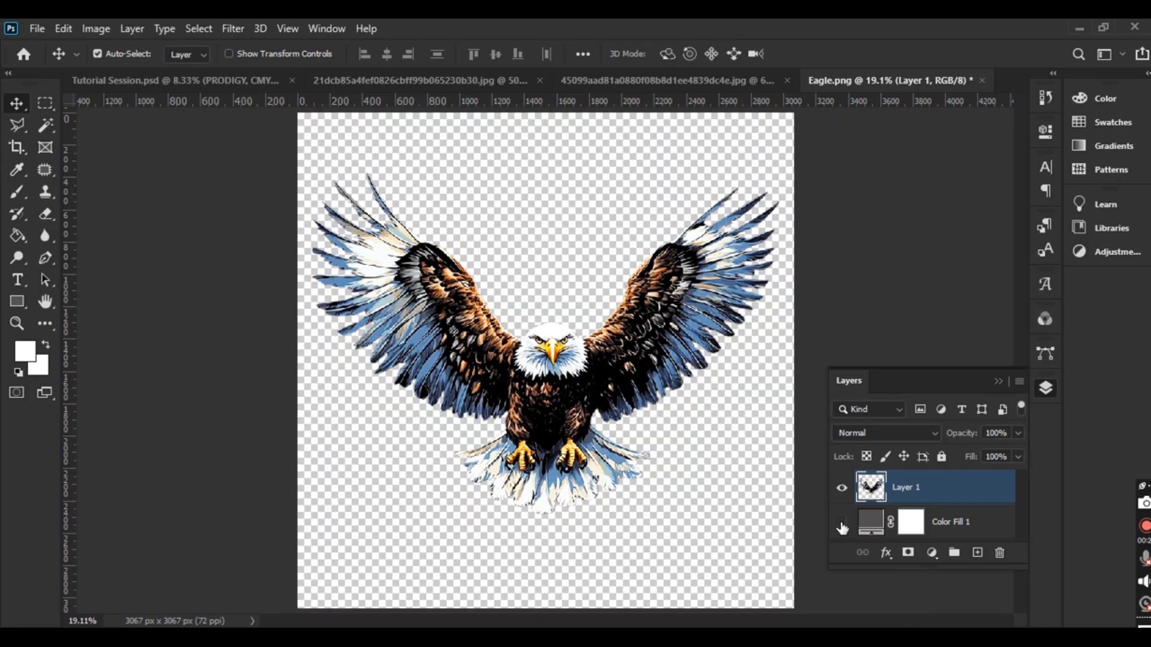
{"action": "left_click", "coordinate": [842, 526]}
{"action": "left_click", "coordinate": [842, 527]}
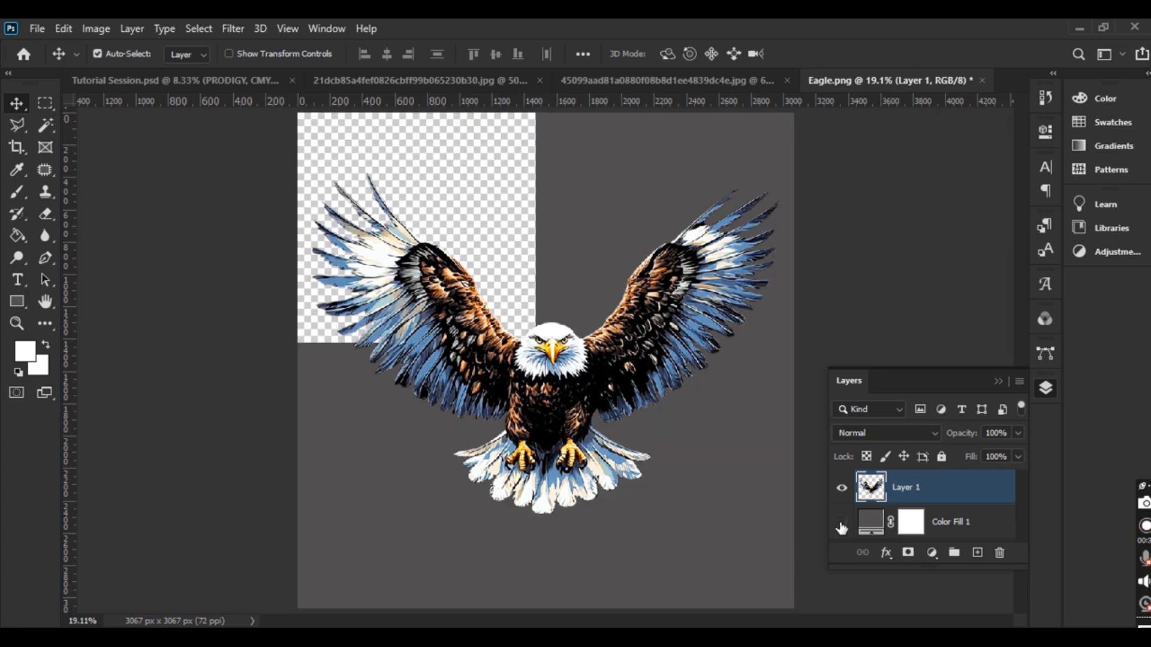
{"action": "mouse_move", "coordinate": [561, 384]}
{"action": "left_mouse_down"}
{"action": "mouse_move", "coordinate": [553, 366]}
{"action": "mouse_move", "coordinate": [576, 374]}
{"action": "mouse_move", "coordinate": [559, 386]}
{"action": "left_mouse_up"}
{"action": "left_click", "coordinate": [843, 523]}
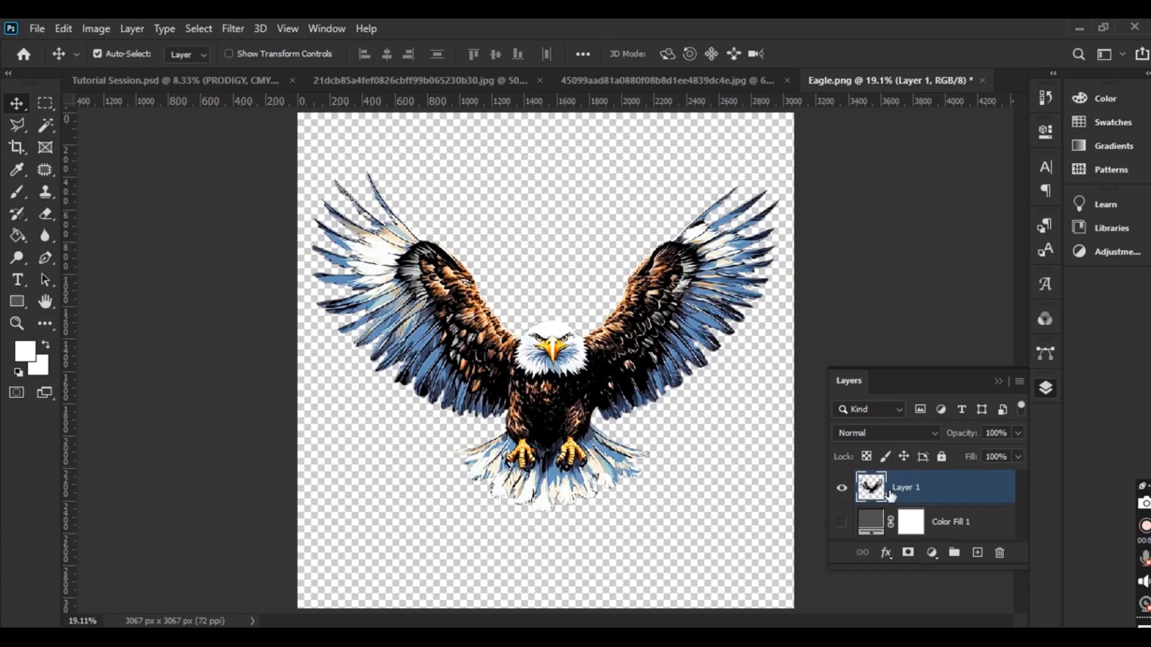
Convert the cut-out eagle's Layer 1 into a Smart Object
{"action": "right_click", "coordinate": [919, 486]}
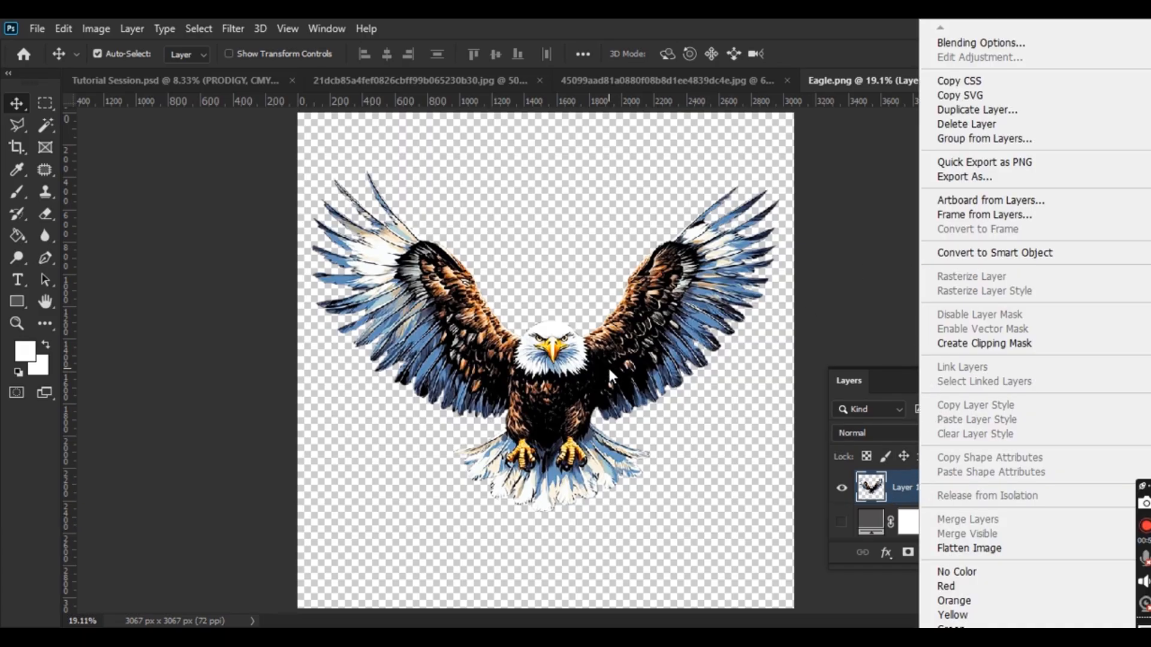
{"action": "left_click", "coordinate": [899, 482]}
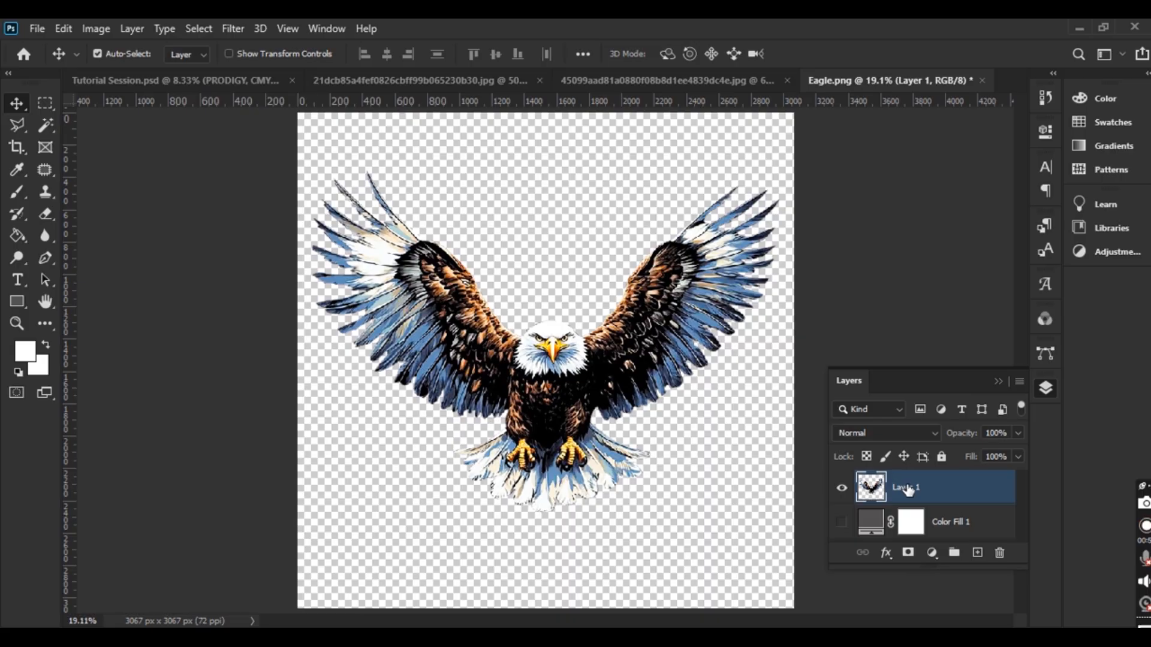
{"action": "right_click", "coordinate": [908, 488]}
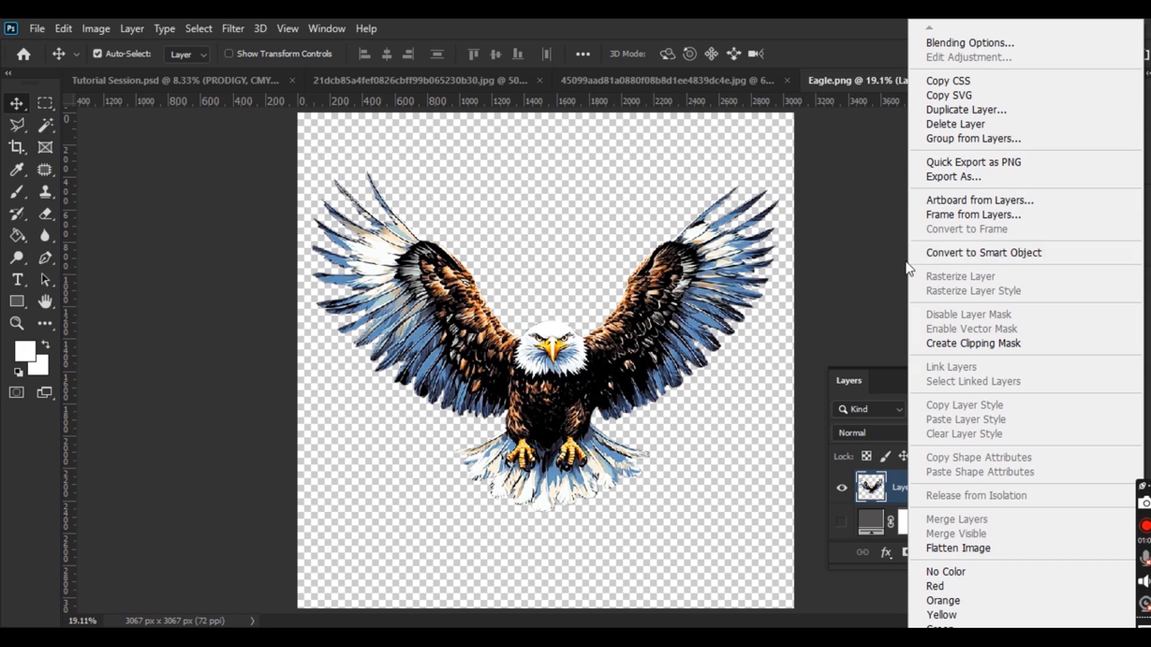
{"action": "right_click", "coordinate": [894, 475]}
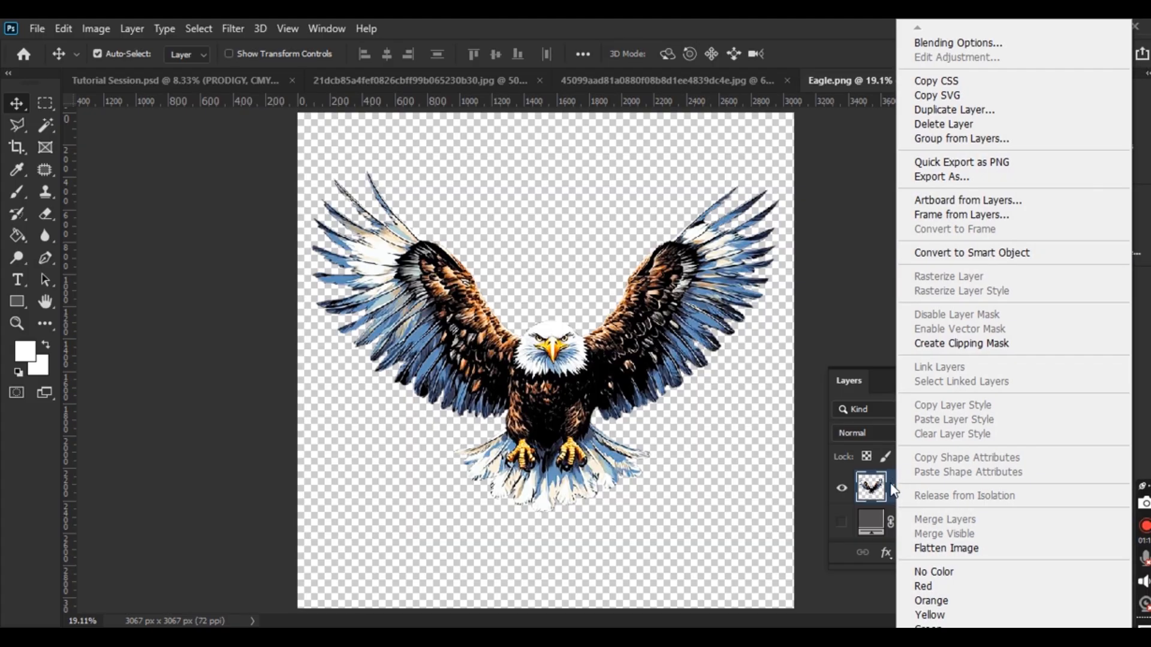
{"action": "left_click", "coordinate": [1000, 259]}
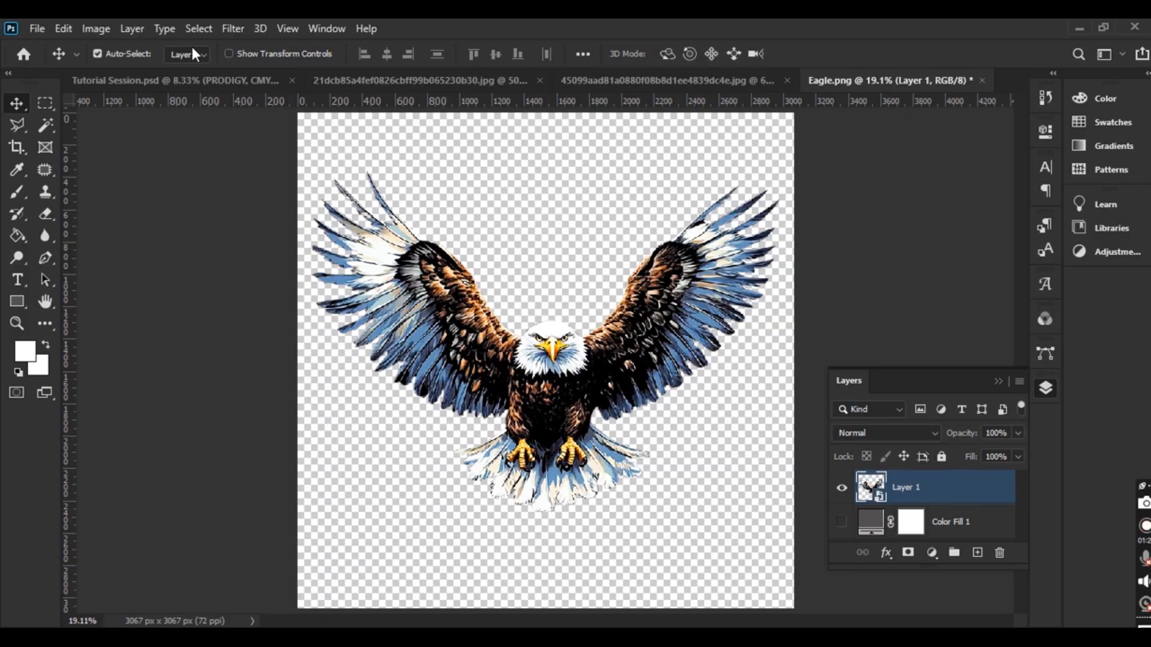
{"action": "left_click", "coordinate": [233, 30]}
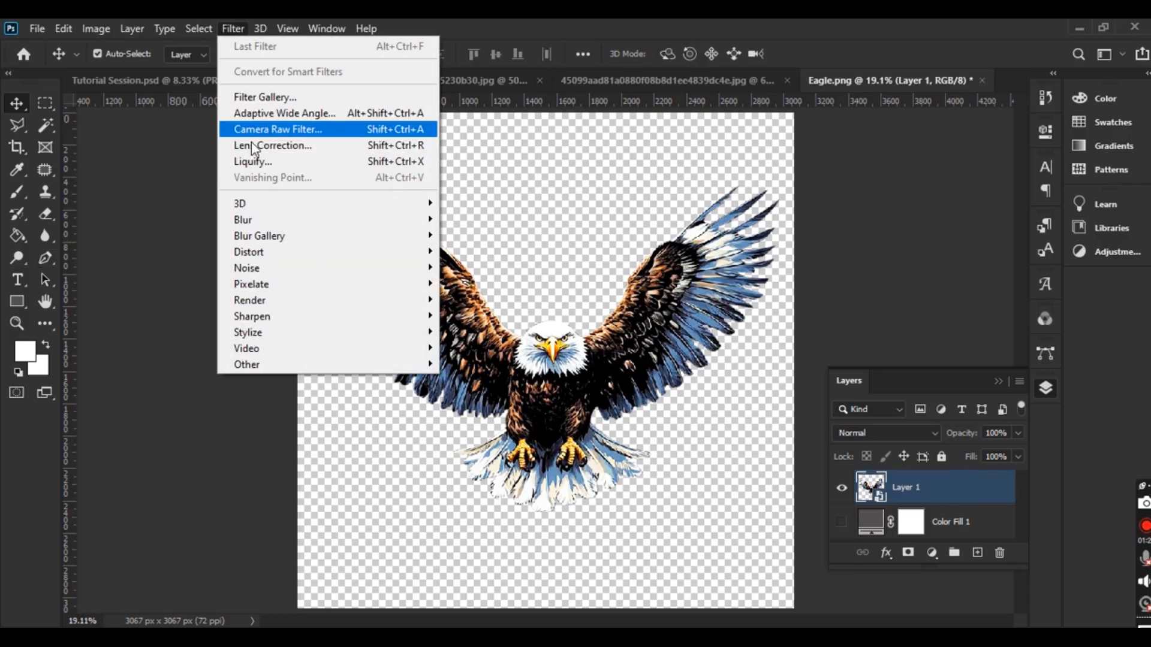
Launch the Camera Raw Filter on the eagle and open the Basic panel's settings menu
{"action": "left_click", "coordinate": [331, 131]}
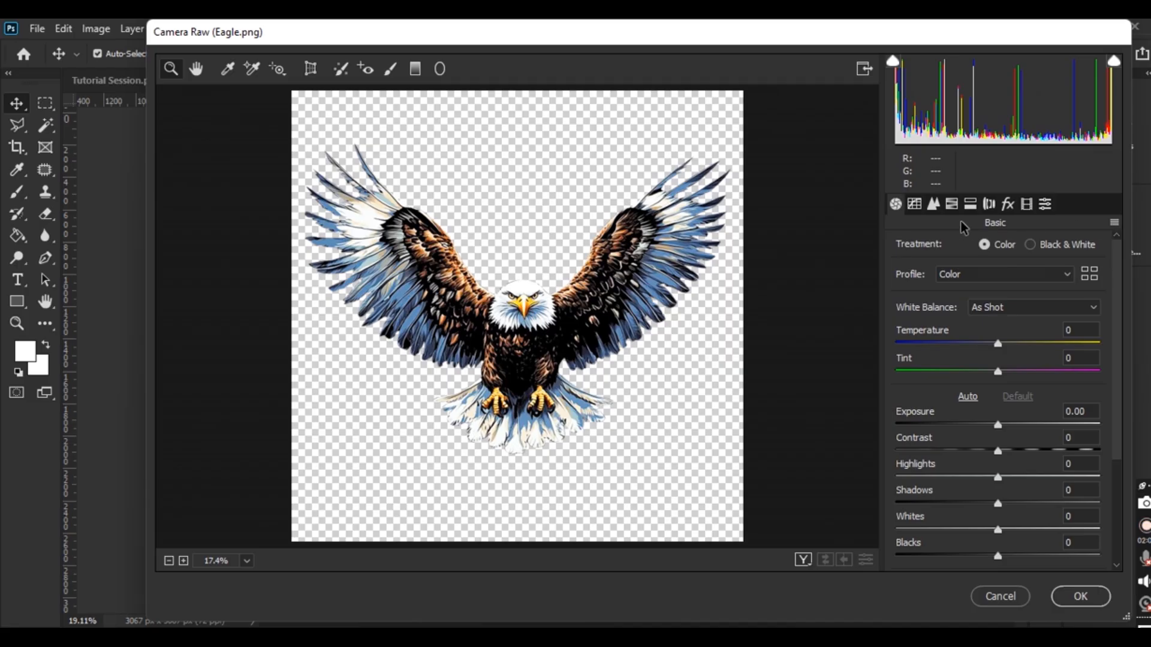
{"action": "left_click", "coordinate": [1115, 225]}
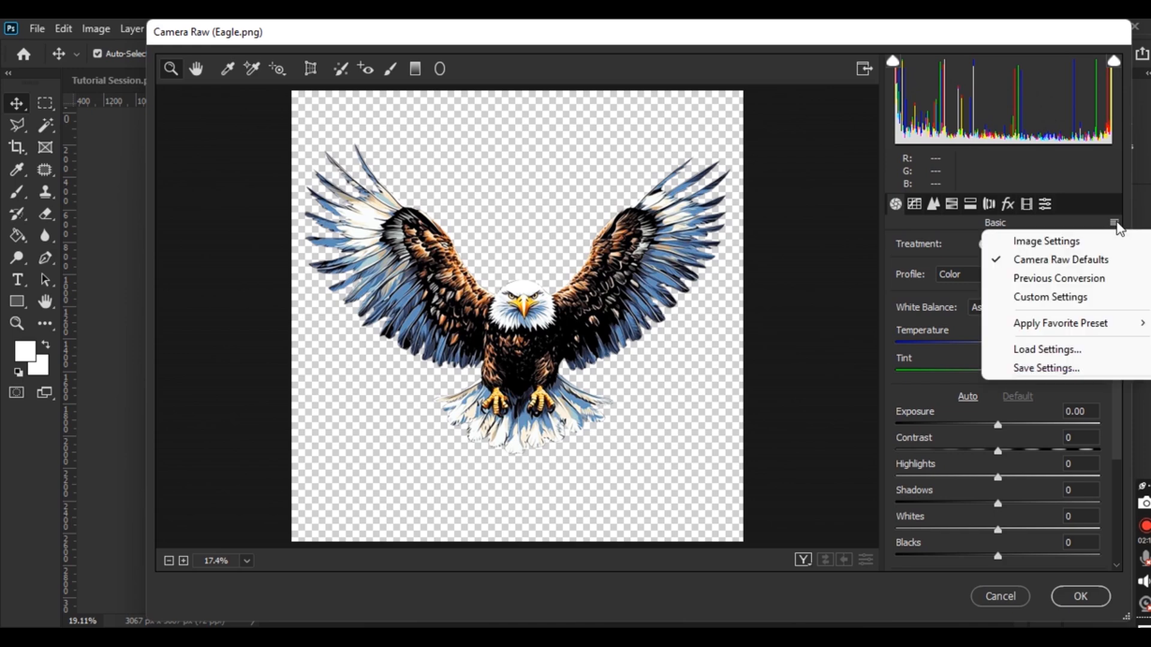
Load Free Picture Filter.xmp (Exposure +0.15, Contrast +44, Highlights +20) and apply it
{"action": "left_click", "coordinate": [1068, 353]}
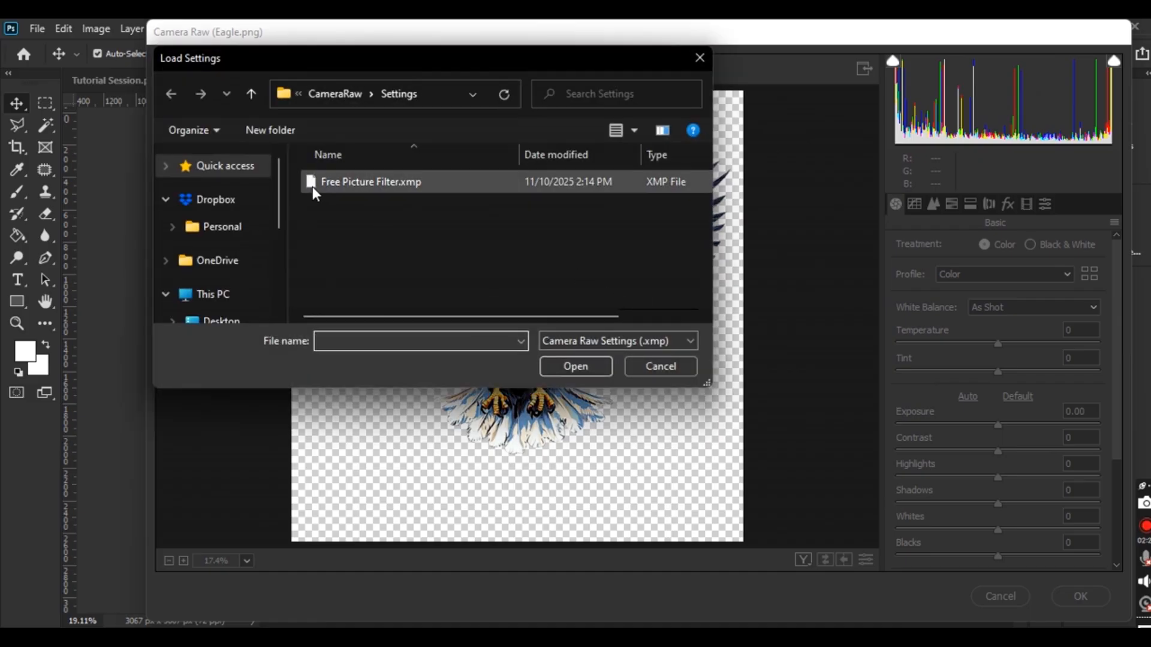
{"action": "left_click", "coordinate": [426, 188]}
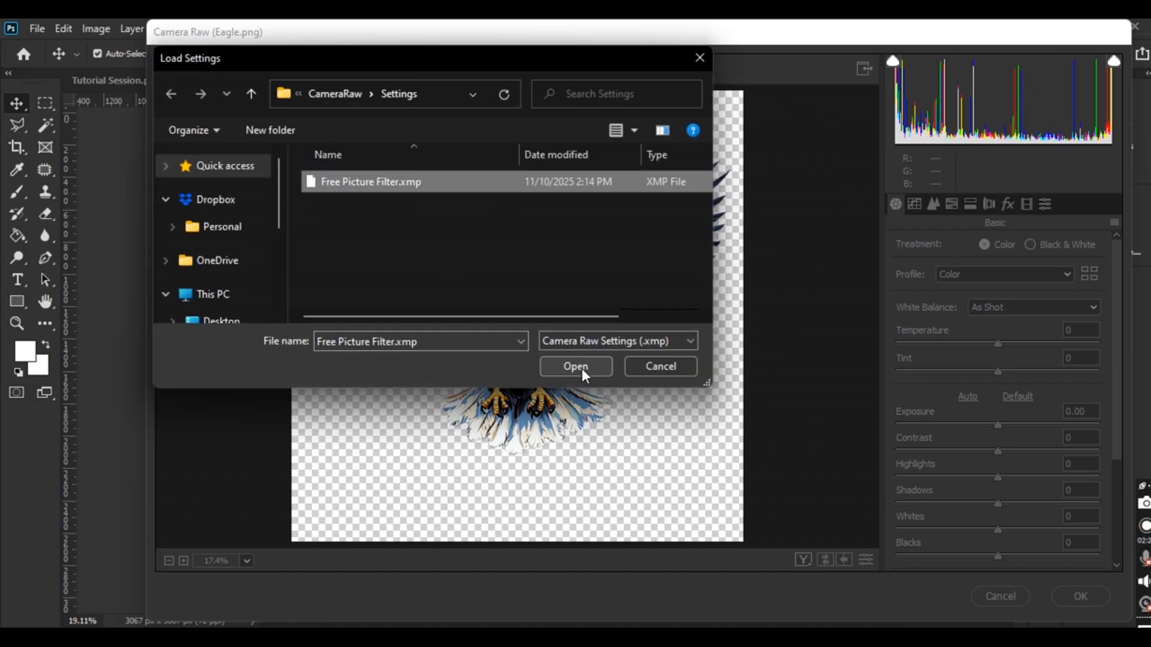
{"action": "left_click", "coordinate": [575, 366]}
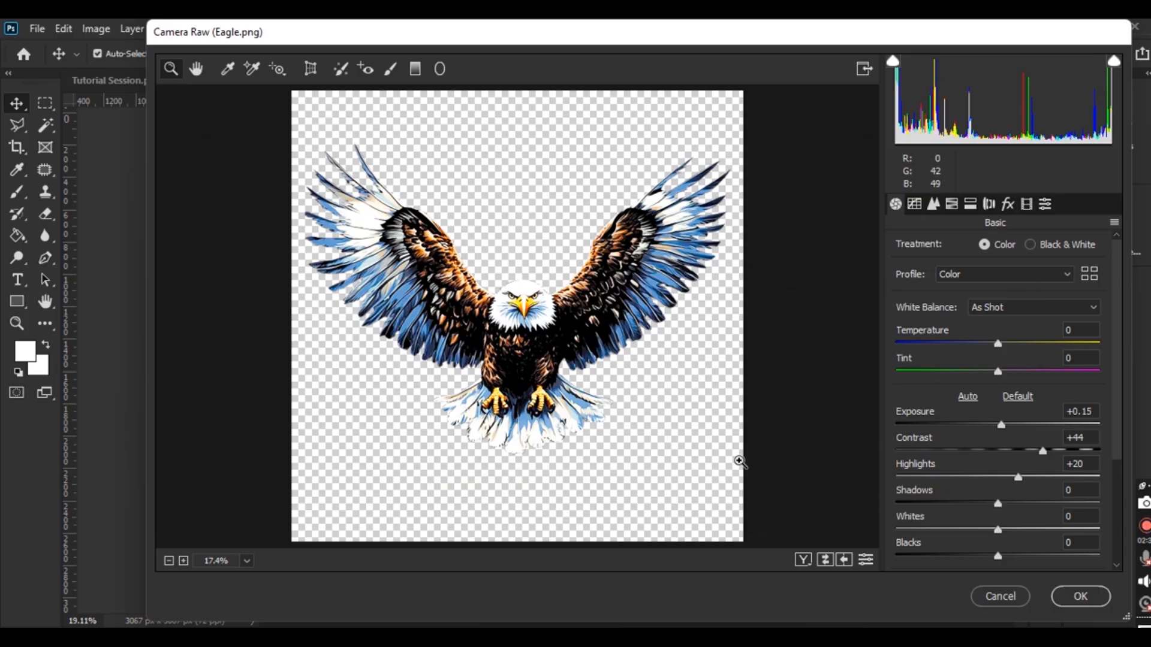
{"action": "left_click", "coordinate": [1082, 597]}
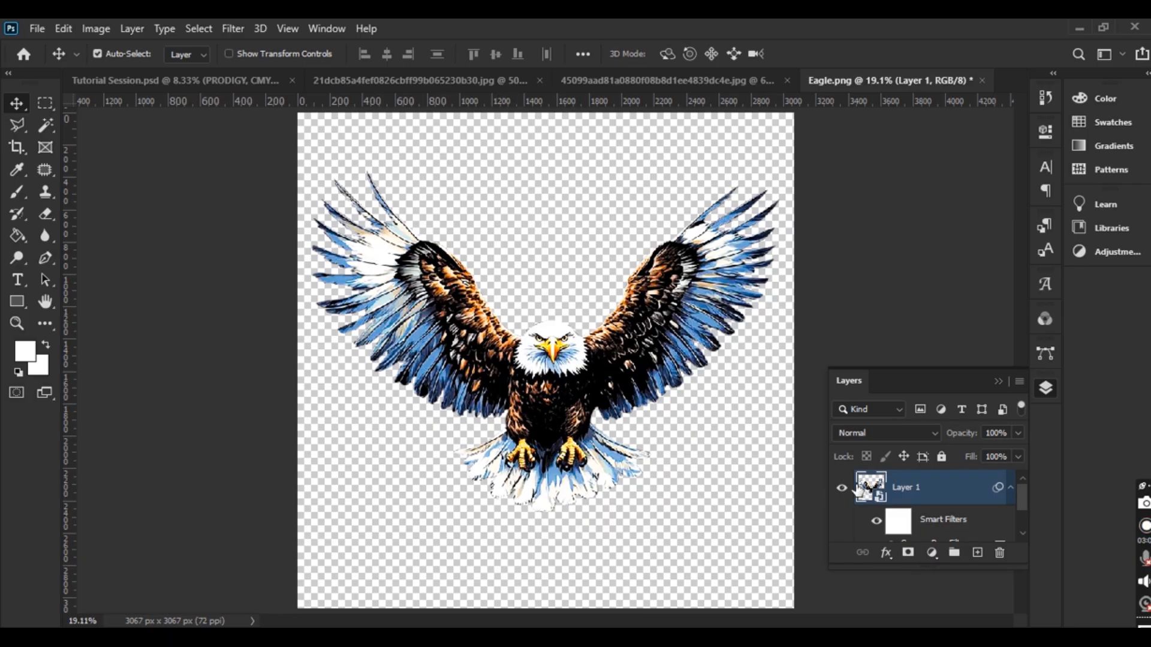
Convert the filtered eagle into a new smart object and shift it on the canvas
{"action": "right_click", "coordinate": [911, 490]}
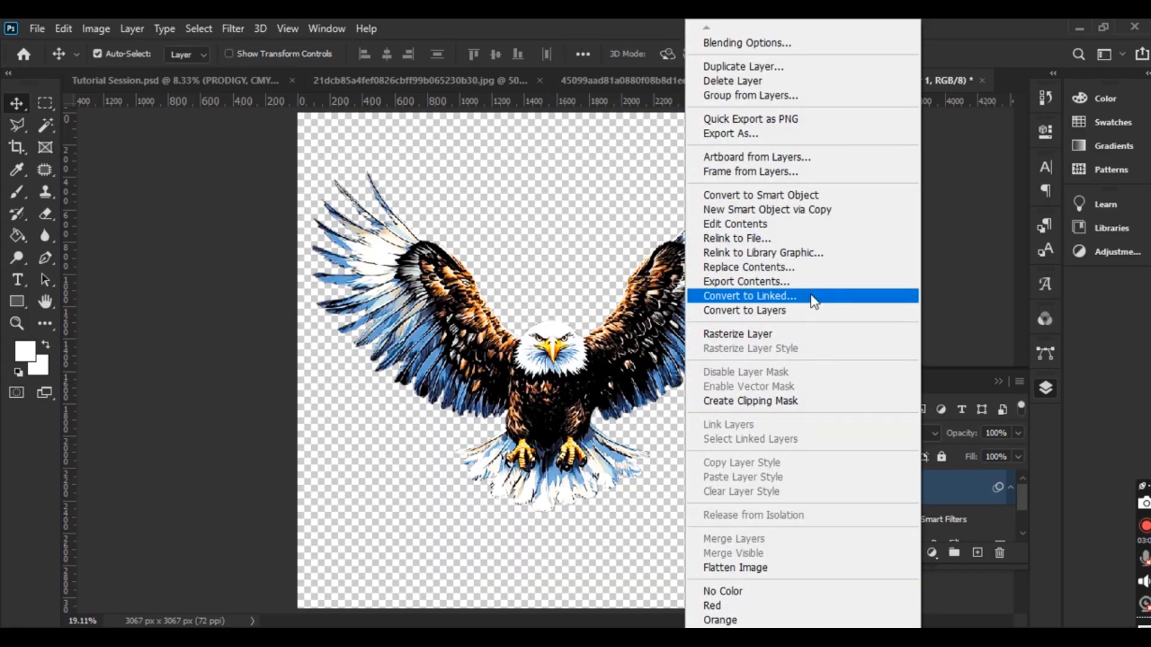
{"action": "left_click", "coordinate": [794, 203]}
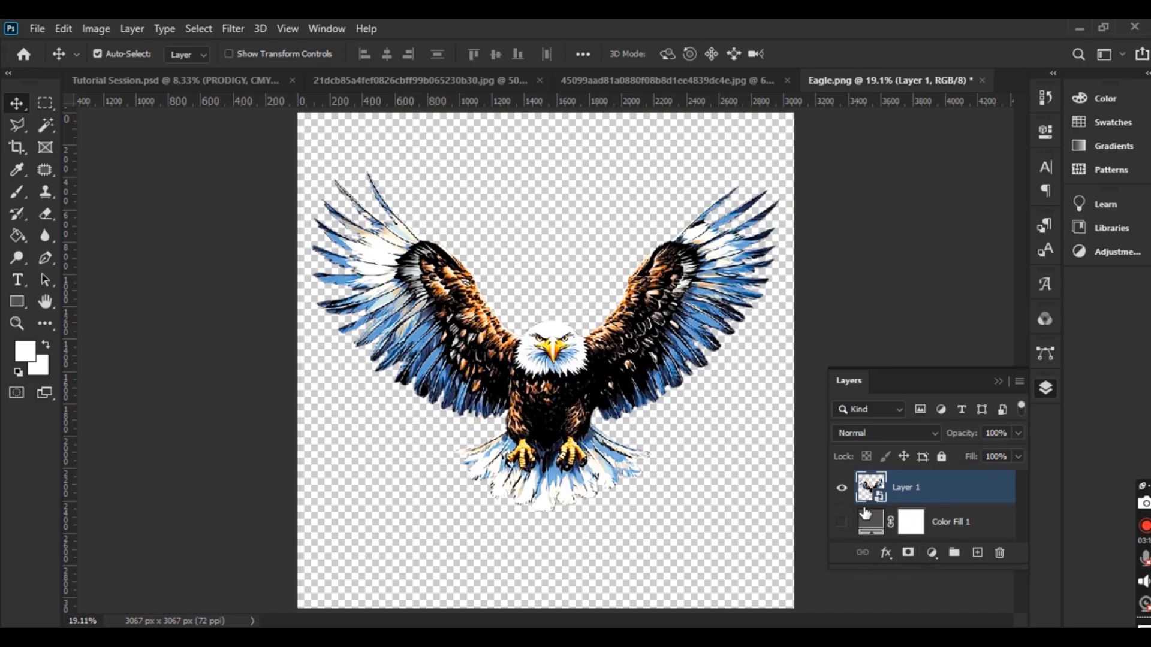
{"action": "left_click_drag", "start_coordinate": [548, 401], "coordinate": [590, 359]}
{"action": "left_click", "coordinate": [886, 553]}
{"action": "left_click", "coordinate": [886, 554]}
{"action": "left_click", "coordinate": [931, 553]}
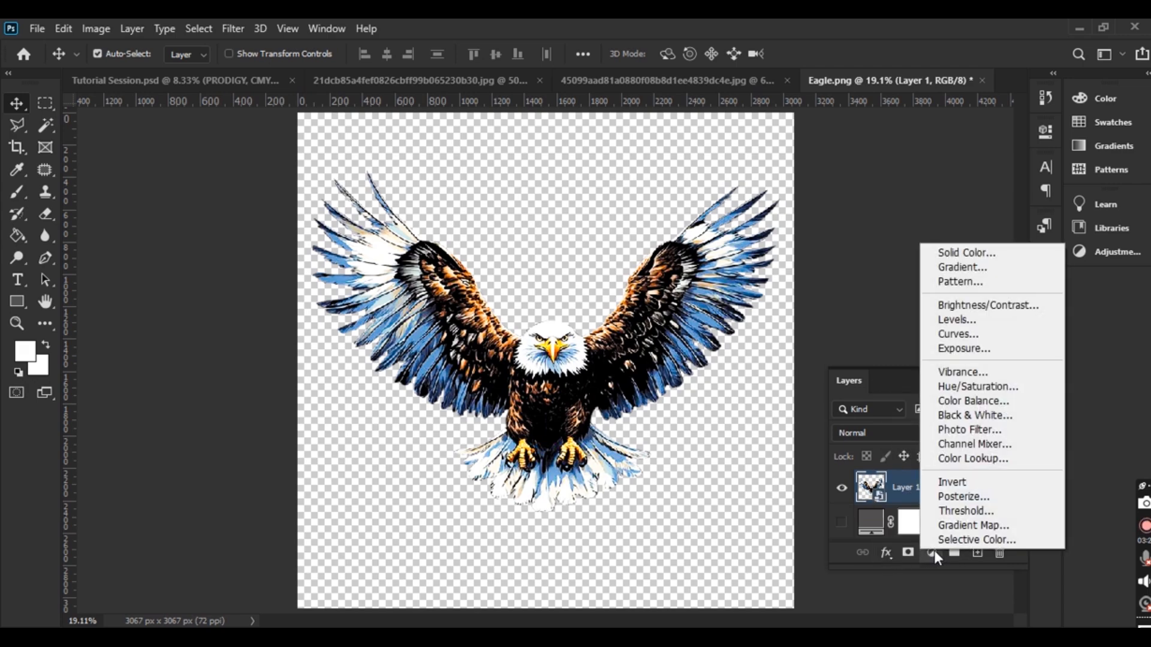
Add a colorizing Hue/Saturation layer with Saturation 58 and Hue 106 above the eagle
{"action": "left_click", "coordinate": [1004, 387]}
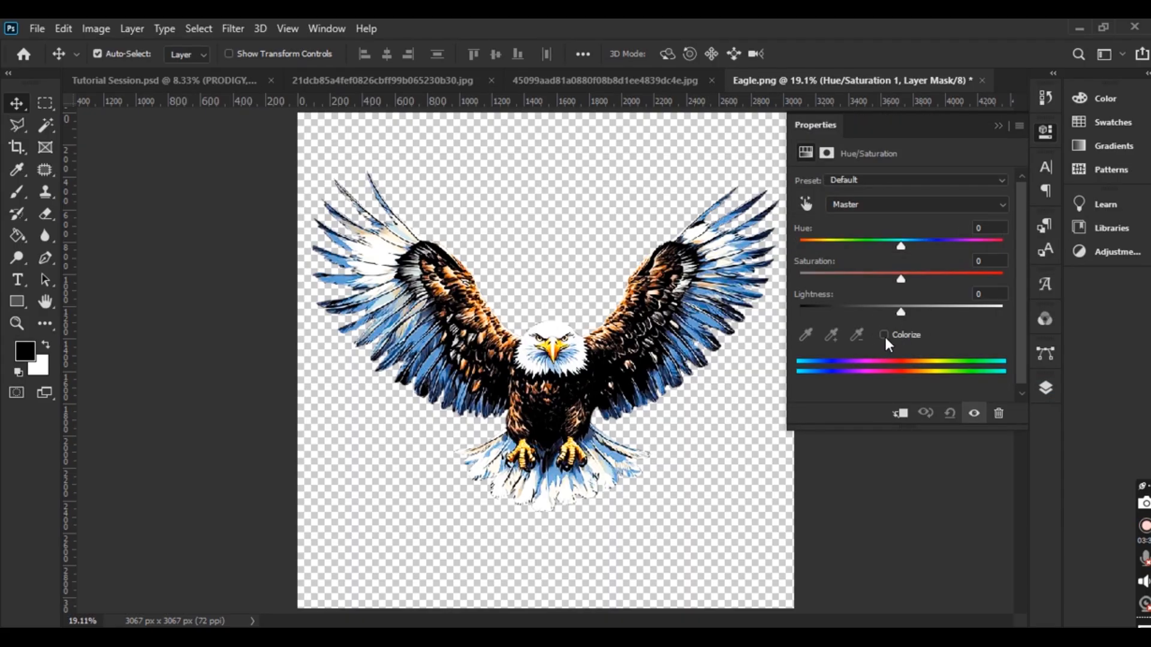
{"action": "left_click", "coordinate": [884, 335]}
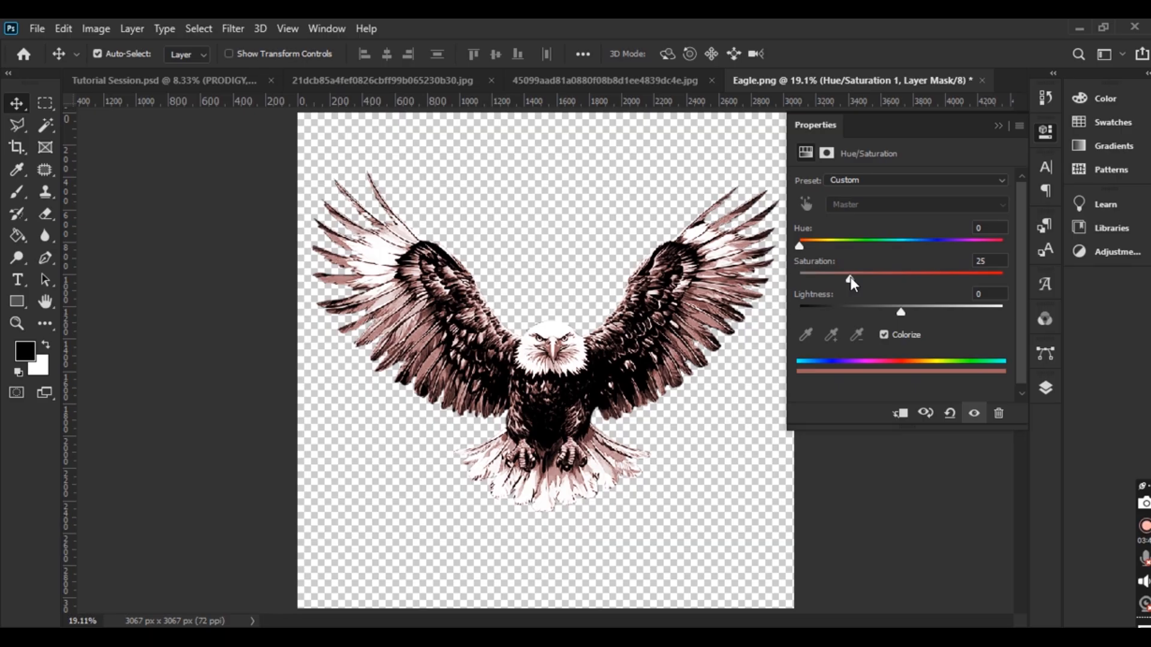
{"action": "left_click_drag", "start_coordinate": [857, 277], "coordinate": [883, 276]}
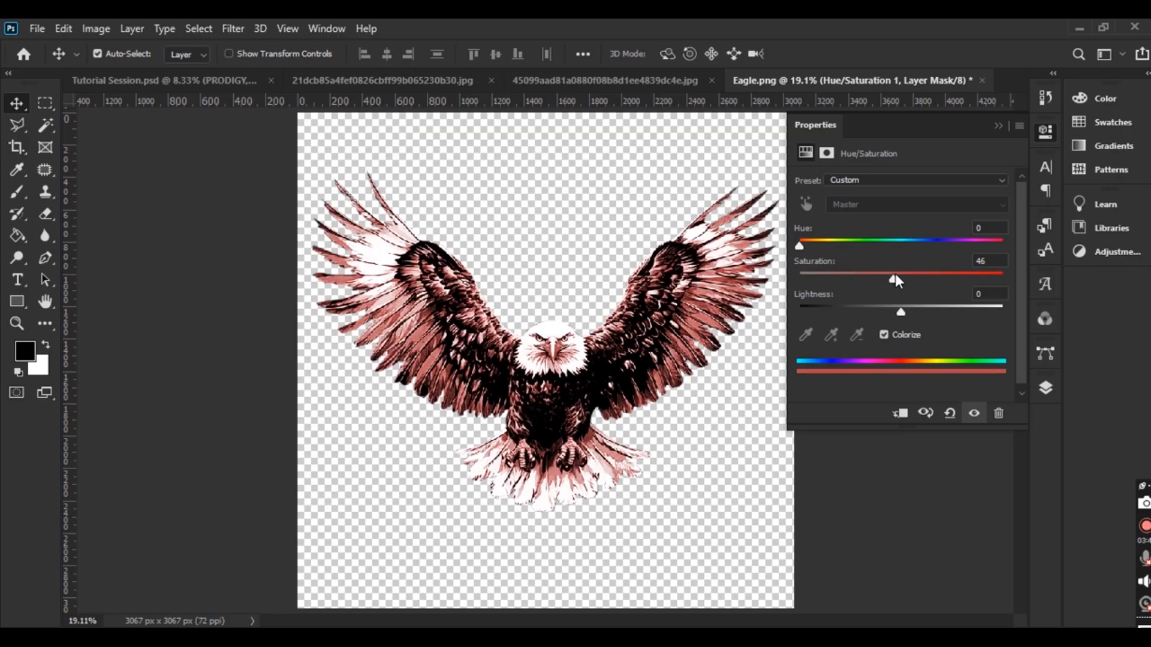
{"action": "left_click_drag", "start_coordinate": [915, 277], "coordinate": [917, 277]}
{"action": "left_click_drag", "start_coordinate": [800, 243], "coordinate": [859, 247]}
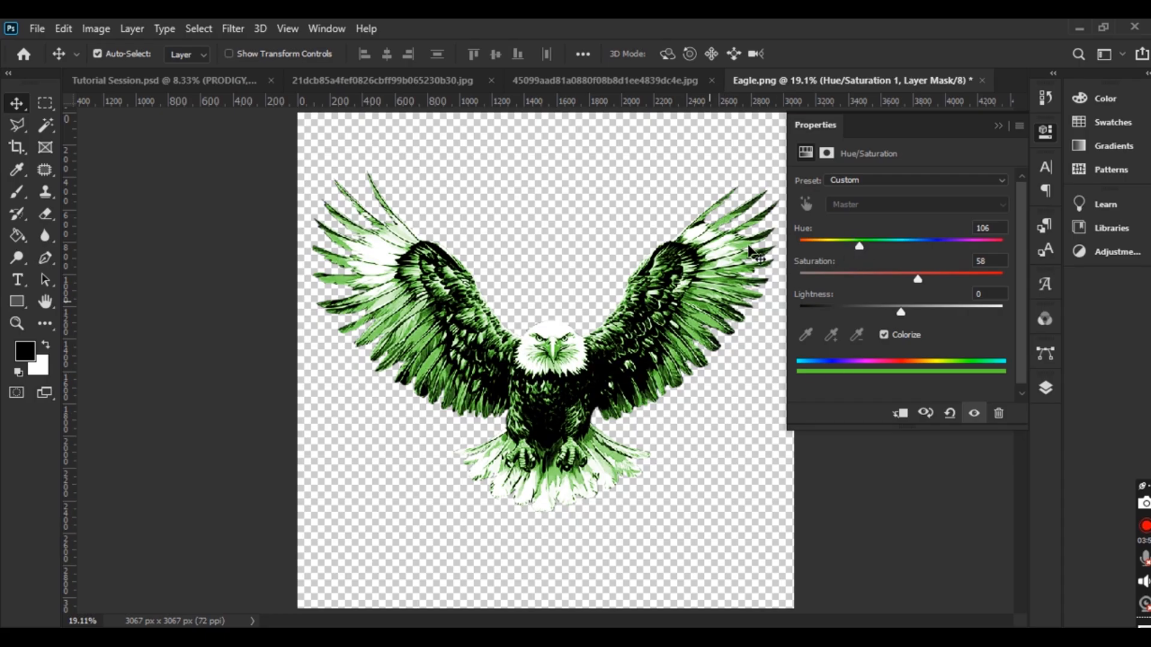
{"action": "left_click", "coordinate": [996, 124]}
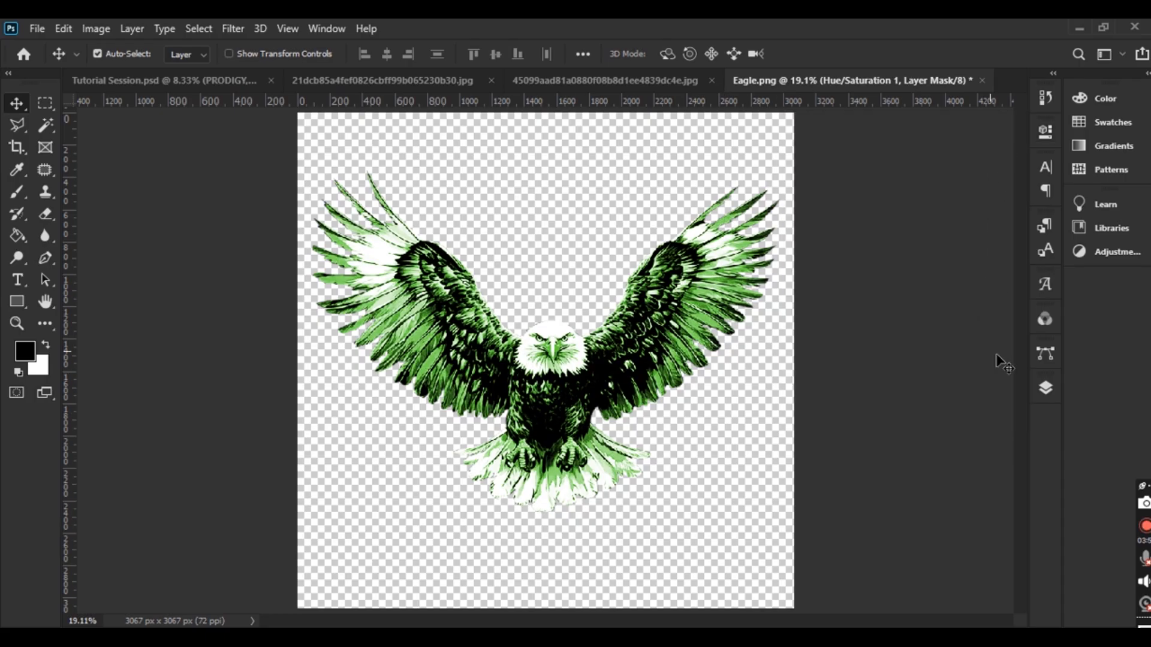
{"action": "left_click", "coordinate": [1046, 389]}
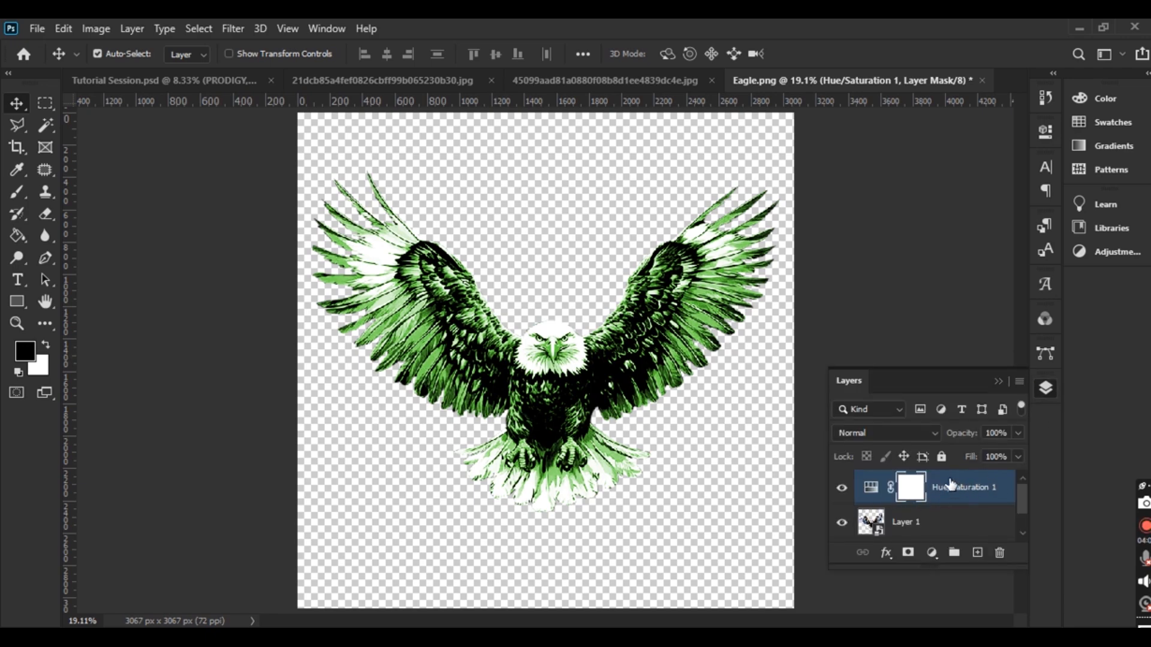
{"action": "left_click", "coordinate": [935, 435]}
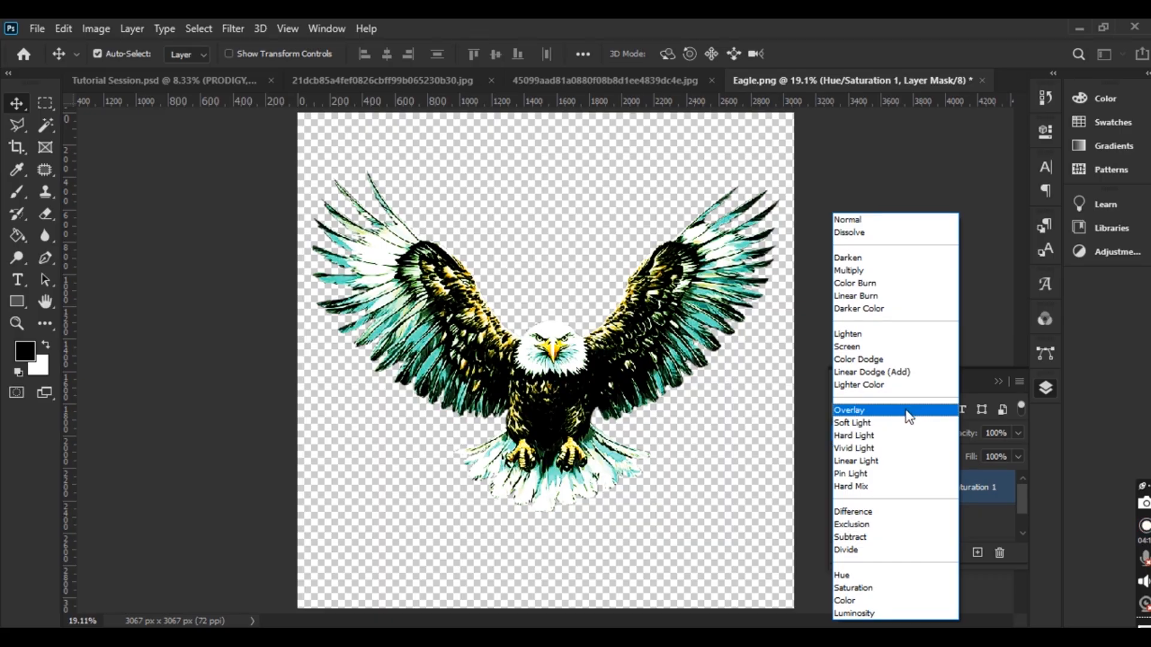
Set the tint to Overlay, retune it to Hue 87, Saturation 76, and clip it to the eagle
{"action": "left_click", "coordinate": [906, 410]}
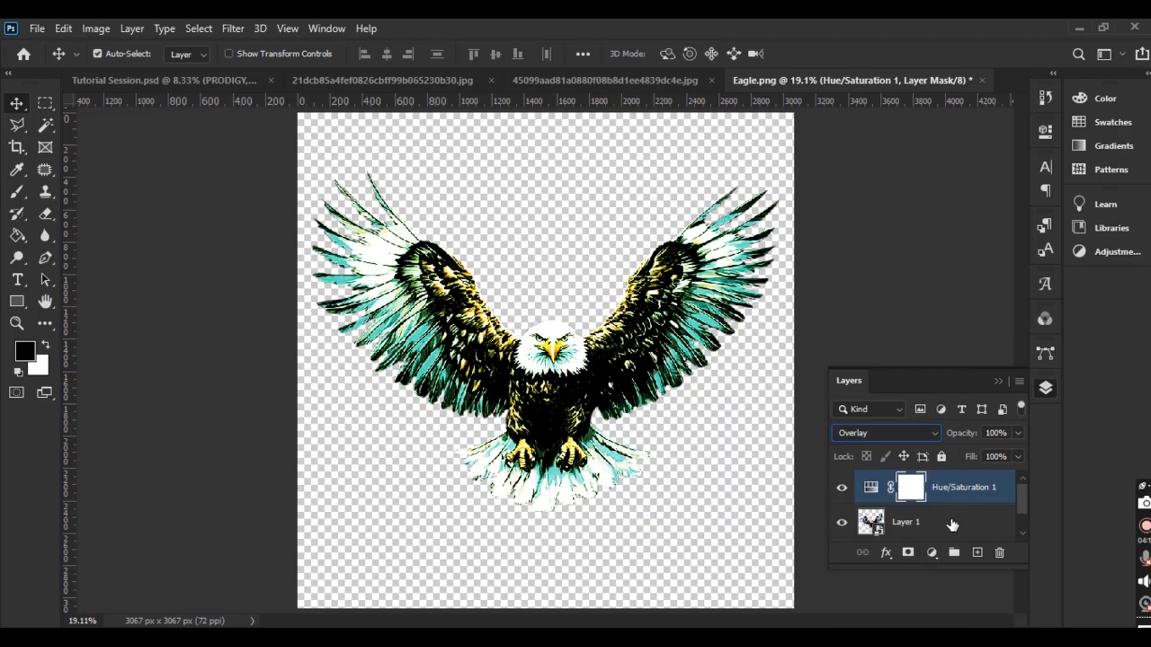
{"action": "double_click", "coordinate": [870, 489]}
{"action": "mouse_move", "coordinate": [859, 246]}
{"action": "left_mouse_down"}
{"action": "mouse_move", "coordinate": [825, 246]}
{"action": "mouse_move", "coordinate": [858, 247]}
{"action": "left_mouse_up"}
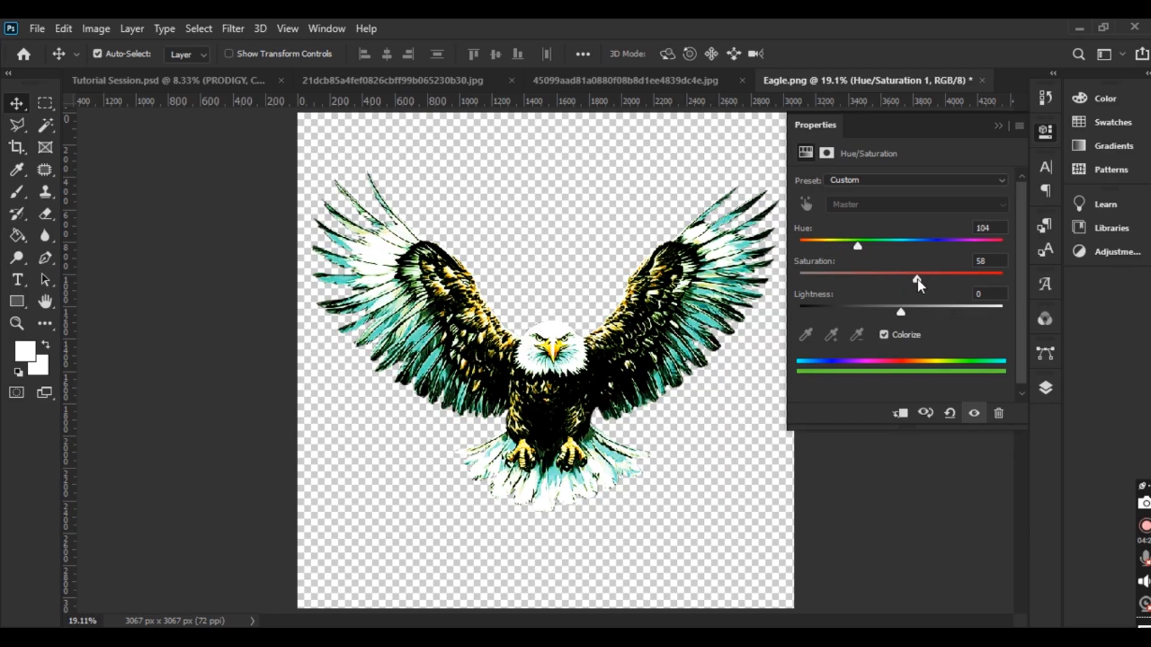
{"action": "mouse_move", "coordinate": [857, 245]}
{"action": "left_mouse_down"}
{"action": "mouse_move", "coordinate": [846, 246]}
{"action": "mouse_move", "coordinate": [872, 250]}
{"action": "mouse_move", "coordinate": [844, 250]}
{"action": "left_mouse_up"}
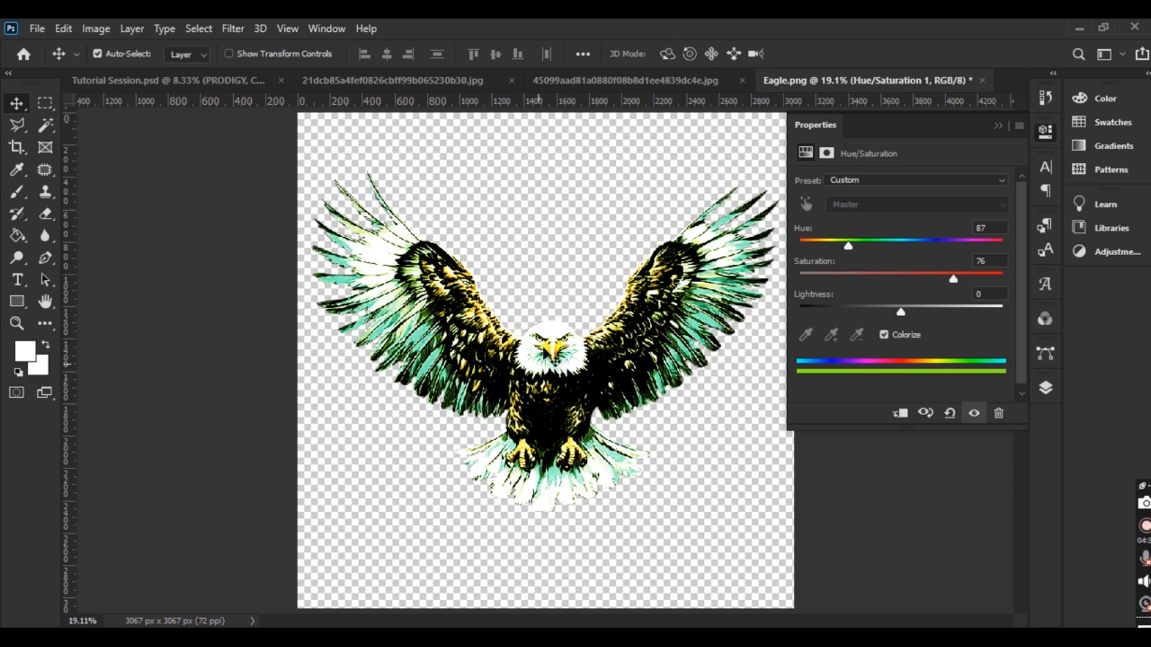
{"action": "left_click", "coordinate": [998, 127]}
{"action": "left_click", "coordinate": [1045, 388]}
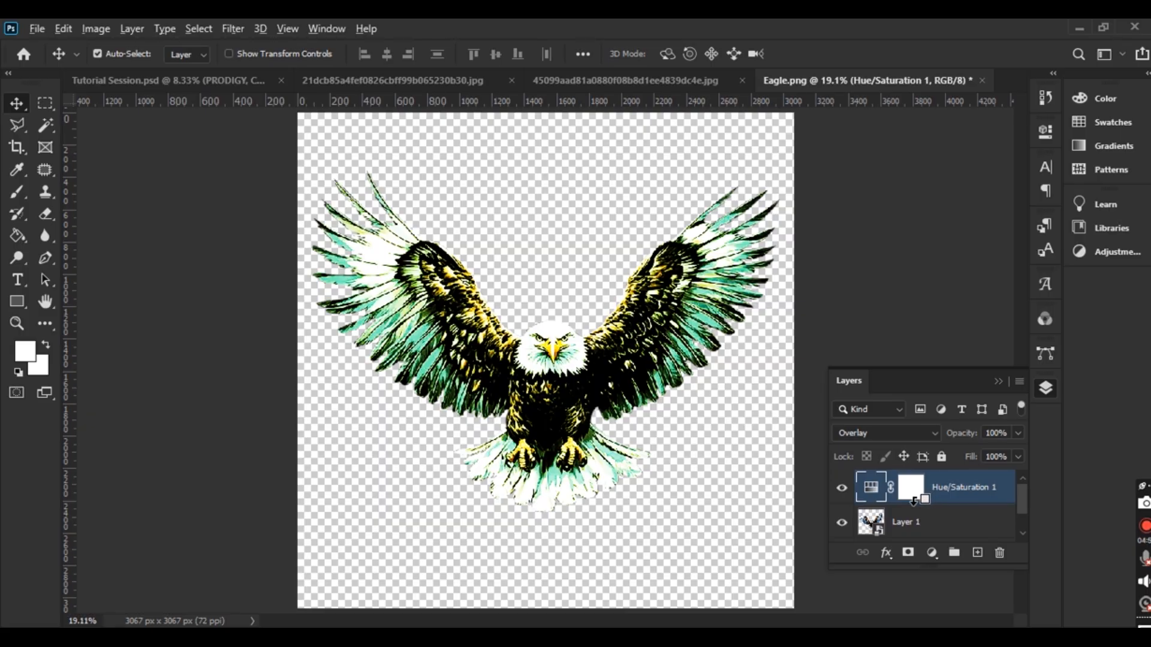
{"action": "left_click", "coordinate": [913, 502], "text": "alt"}
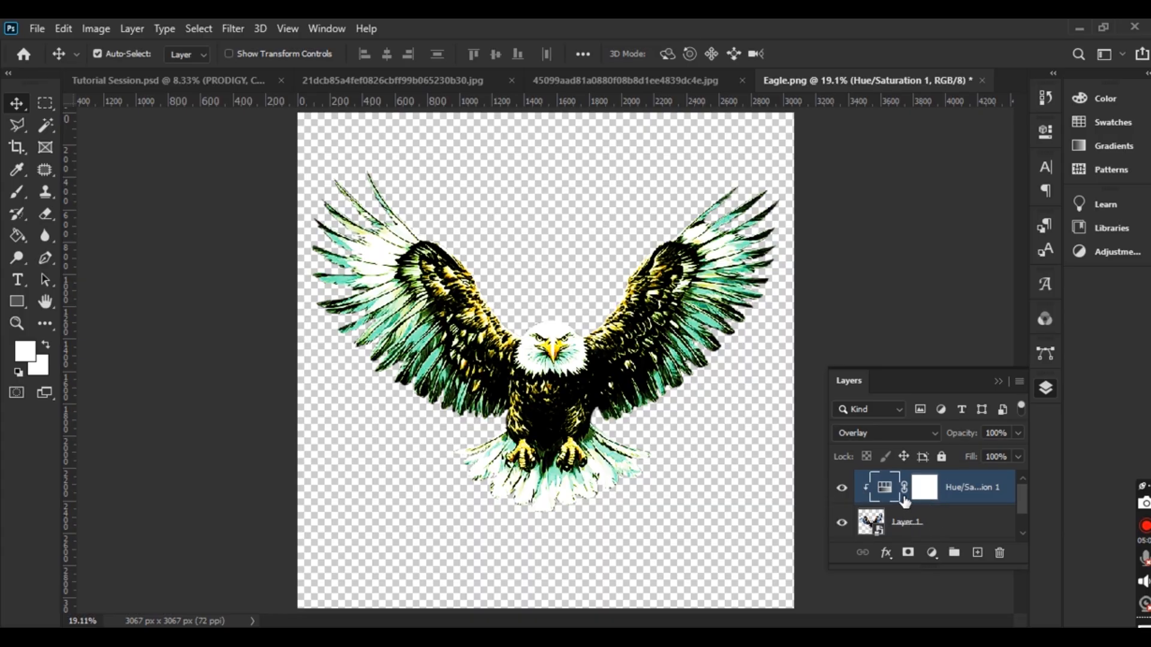
{"action": "left_click", "coordinate": [926, 523], "text": "shift"}
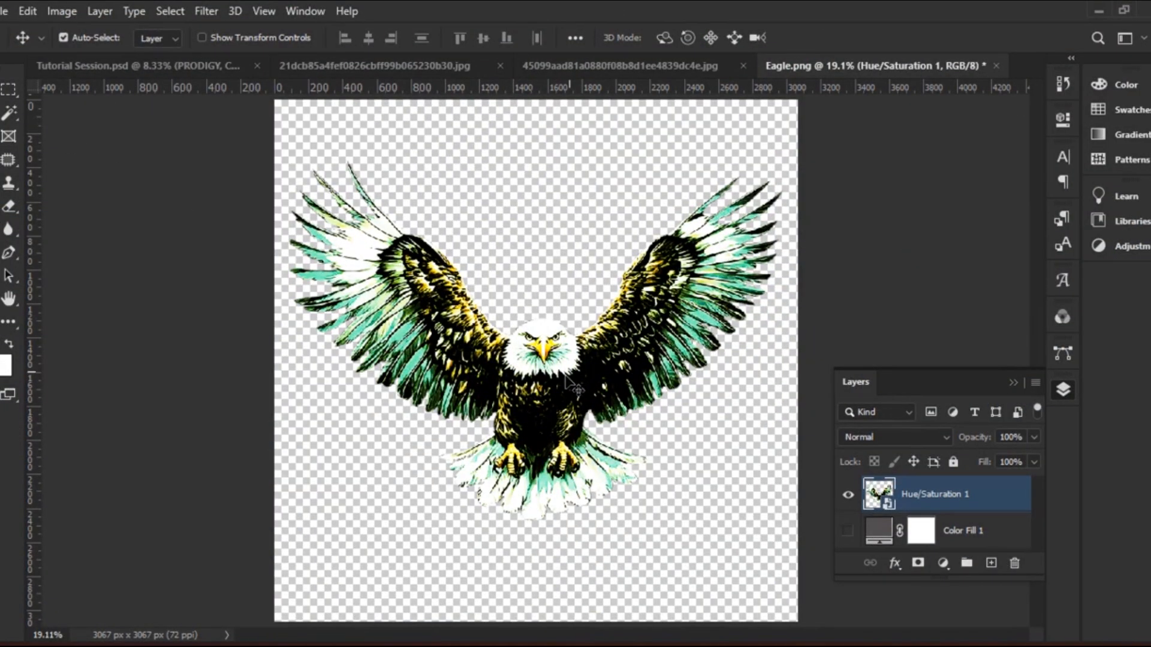
Move the eagle down, copy it, and return to the Tutorial Session.psd poster
{"action": "mouse_move", "coordinate": [537, 403]}
{"action": "left_mouse_down"}
{"action": "mouse_move", "coordinate": [540, 374]}
{"action": "mouse_move", "coordinate": [550, 400]}
{"action": "left_mouse_up"}
{"action": "left_click_drag", "start_coordinate": [552, 380], "coordinate": [549, 405]}
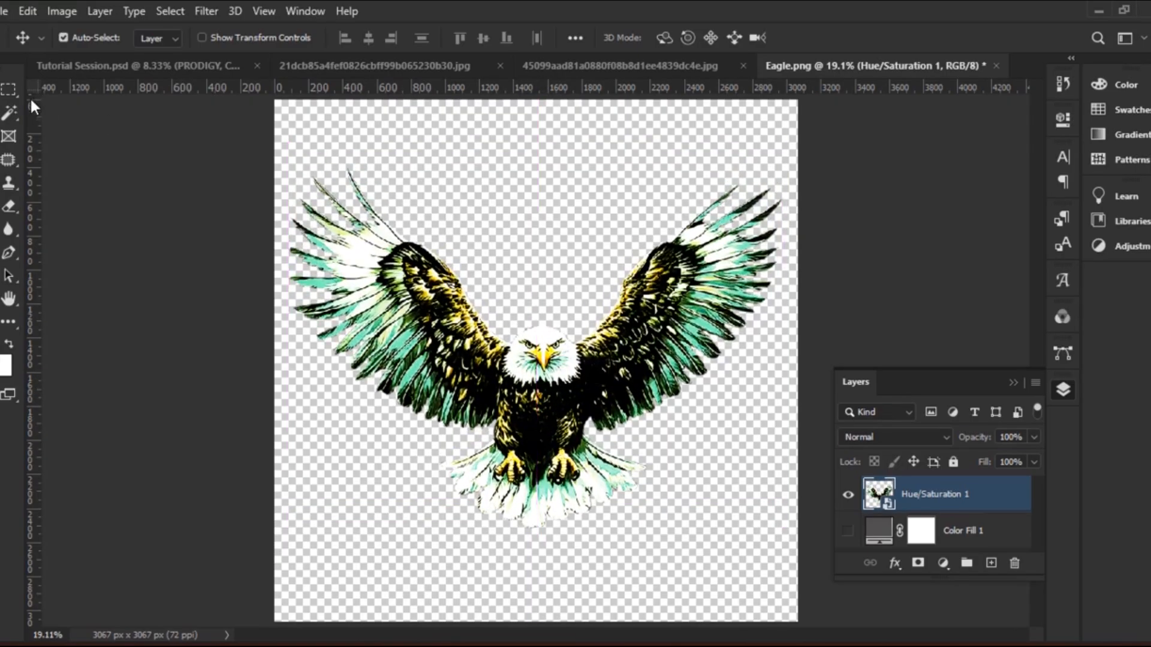
{"action": "left_click", "coordinate": [30, 8]}
{"action": "left_click", "coordinate": [30, 11]}
{"action": "key", "text": "ctrl"}
{"action": "left_click", "coordinate": [103, 68]}
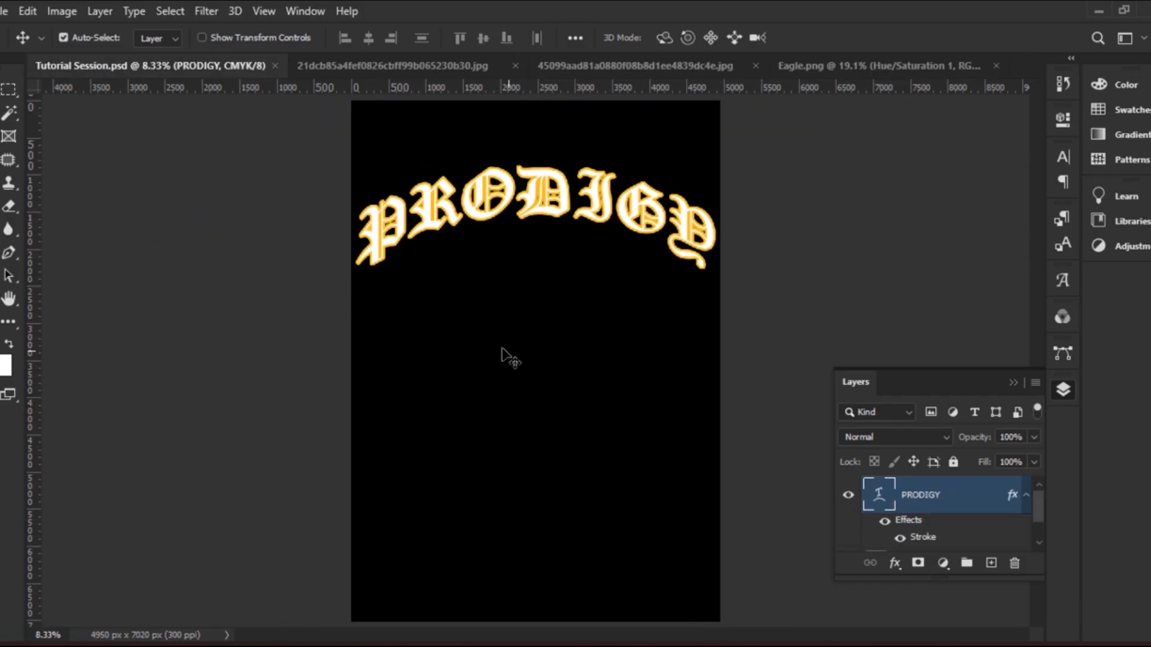
Paste the eagle into the poster above the black background layer
{"action": "key", "text": "ctrl+v"}
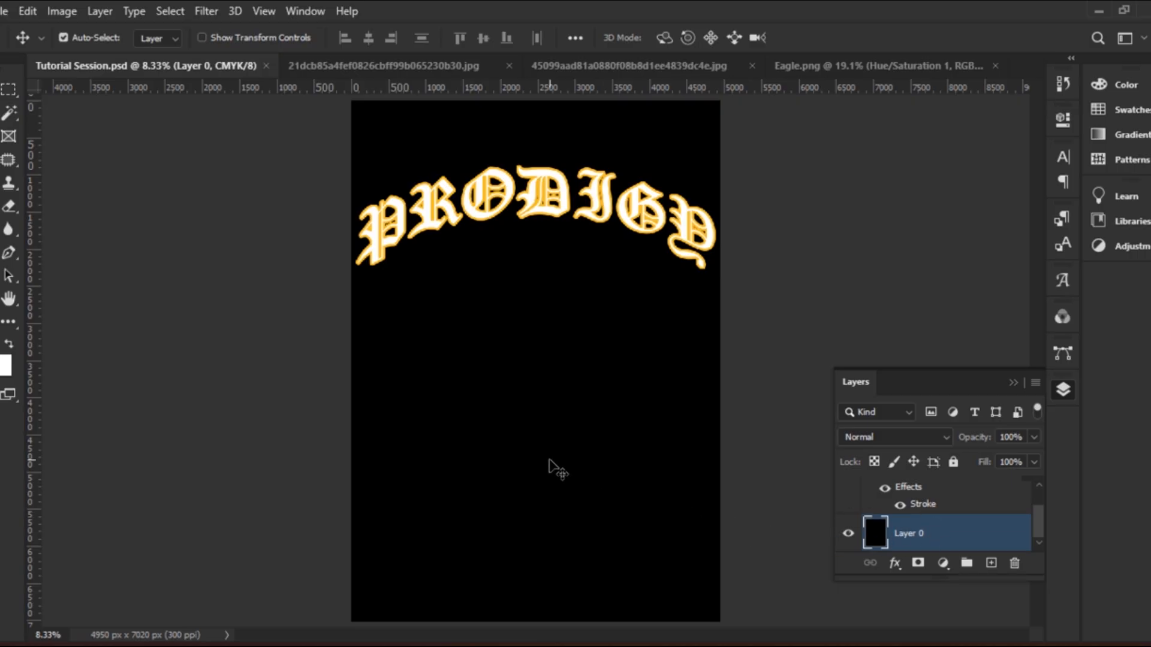
{"action": "key", "text": "ctrl"}
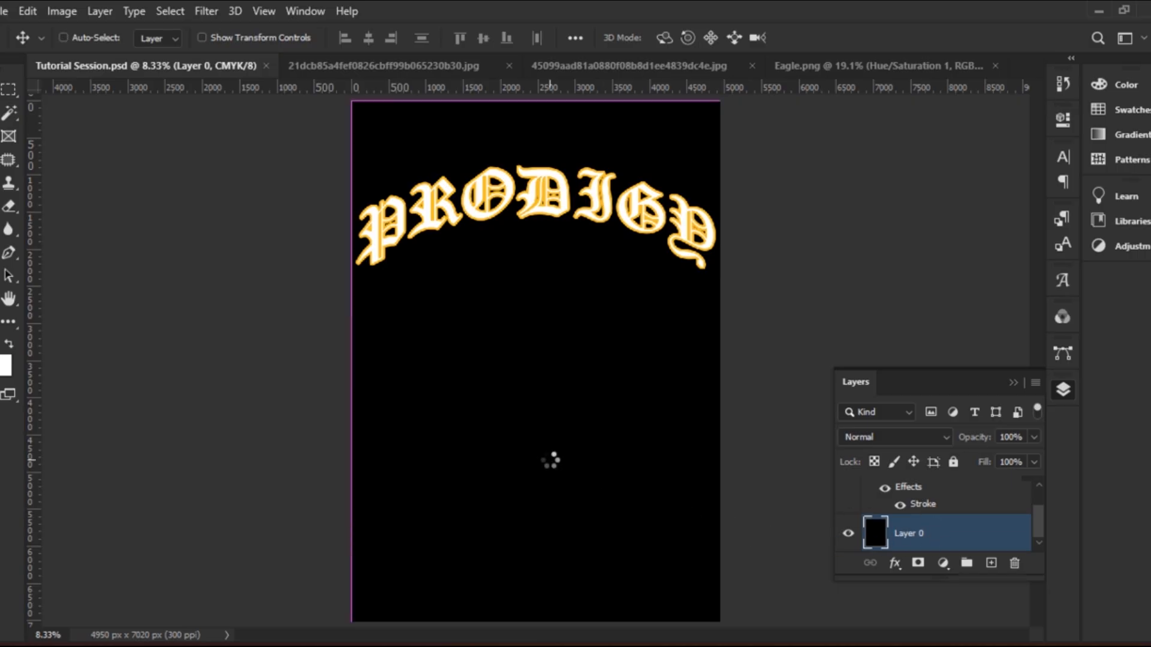
{"action": "key", "text": "ctrl+v"}
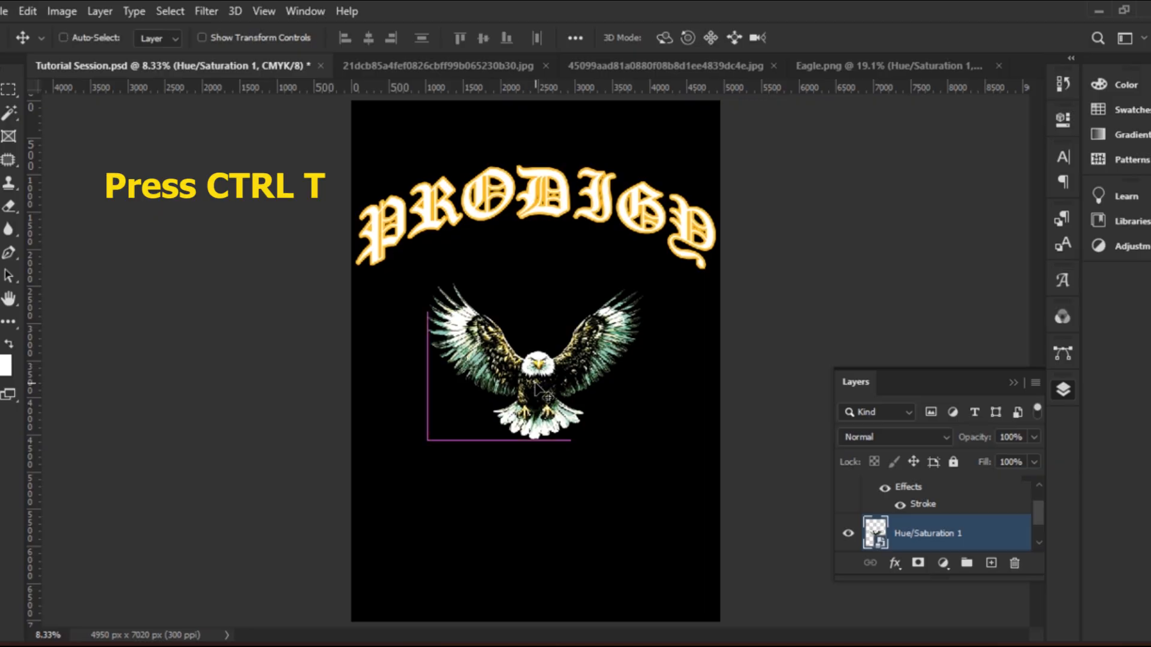
Scale the eagle to about 41.2% and move it up beneath the PRODIGY arch
{"action": "key", "text": "ctrl+t"}
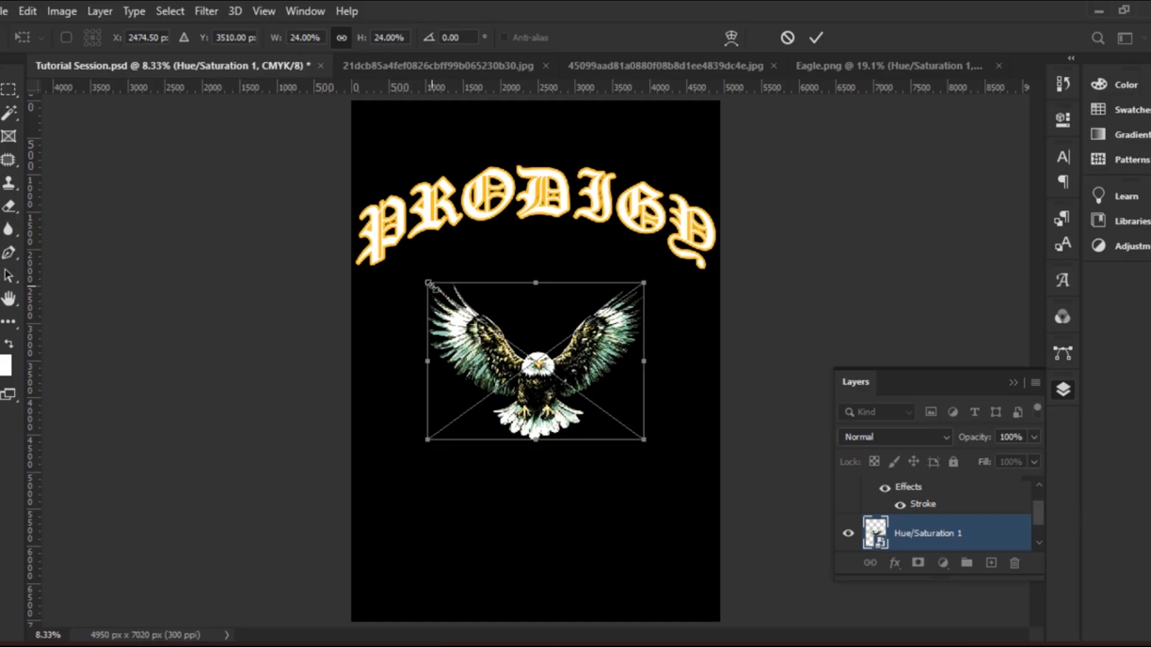
{"action": "left_click_drag", "start_coordinate": [428, 283], "coordinate": [380, 247]}
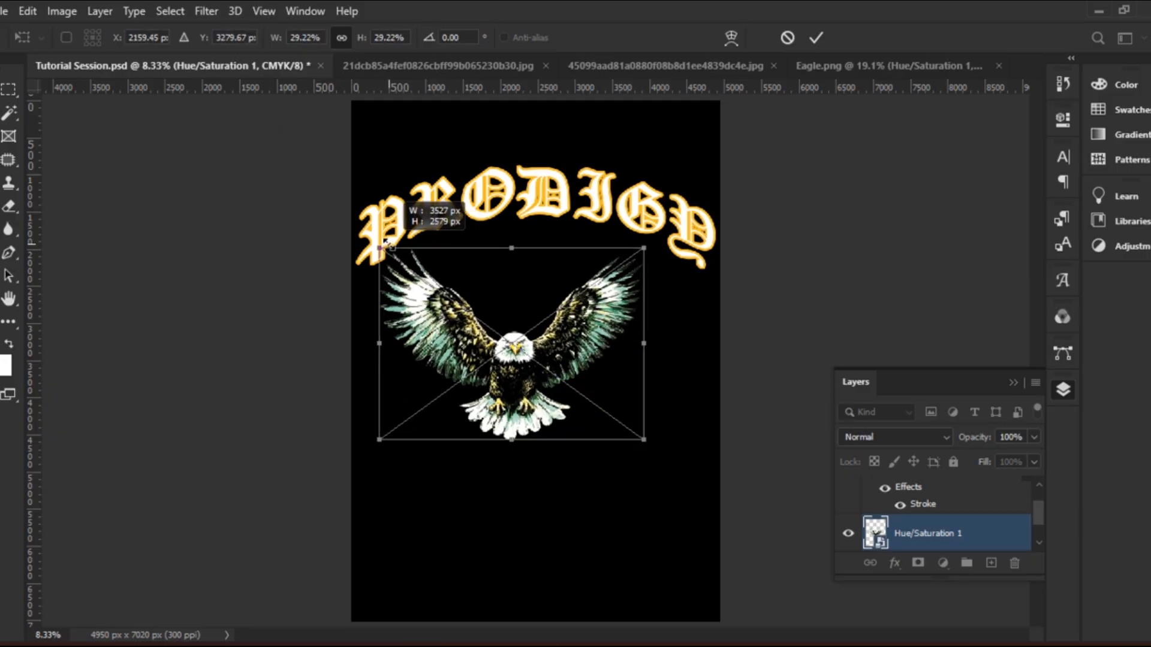
{"action": "left_click_drag", "start_coordinate": [637, 437], "coordinate": [750, 516]}
{"action": "left_click_drag", "start_coordinate": [570, 430], "coordinate": [544, 378]}
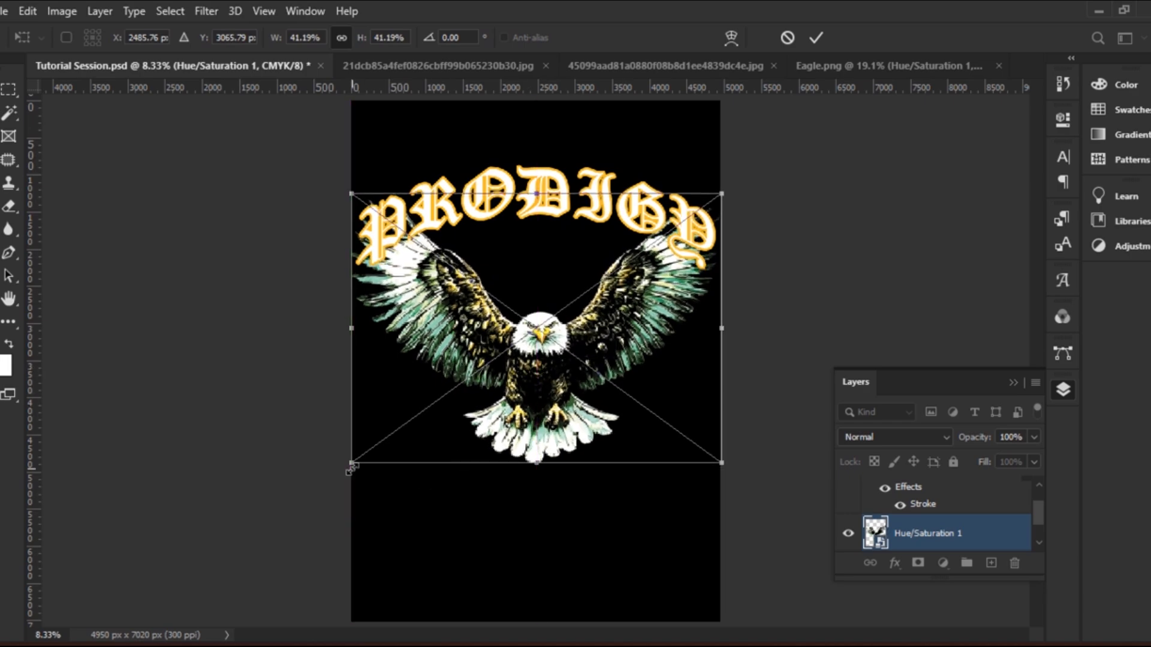
{"action": "left_click_drag", "start_coordinate": [351, 466], "coordinate": [351, 467]}
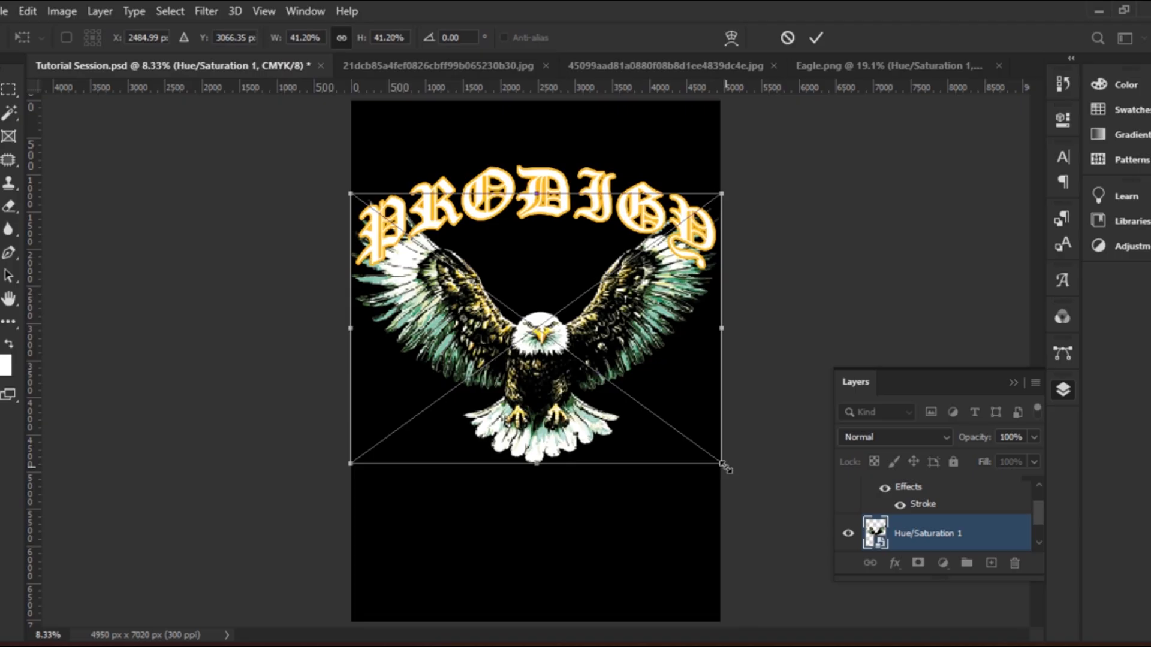
{"action": "left_click", "coordinate": [816, 37]}
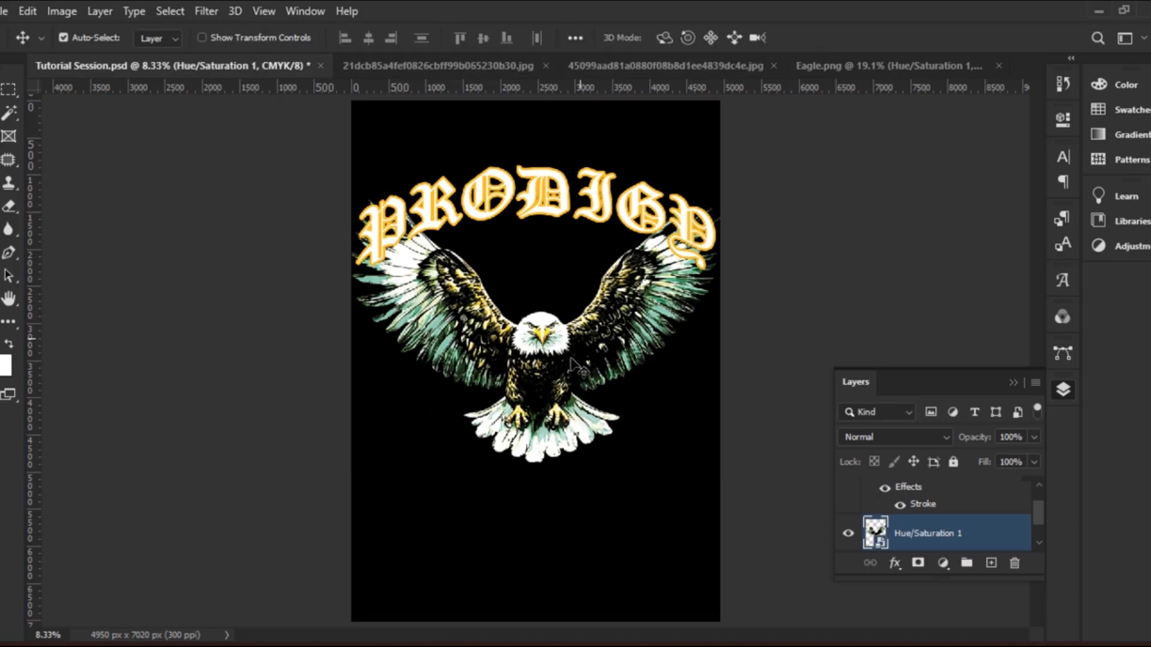
{"action": "left_click", "coordinate": [539, 207]}
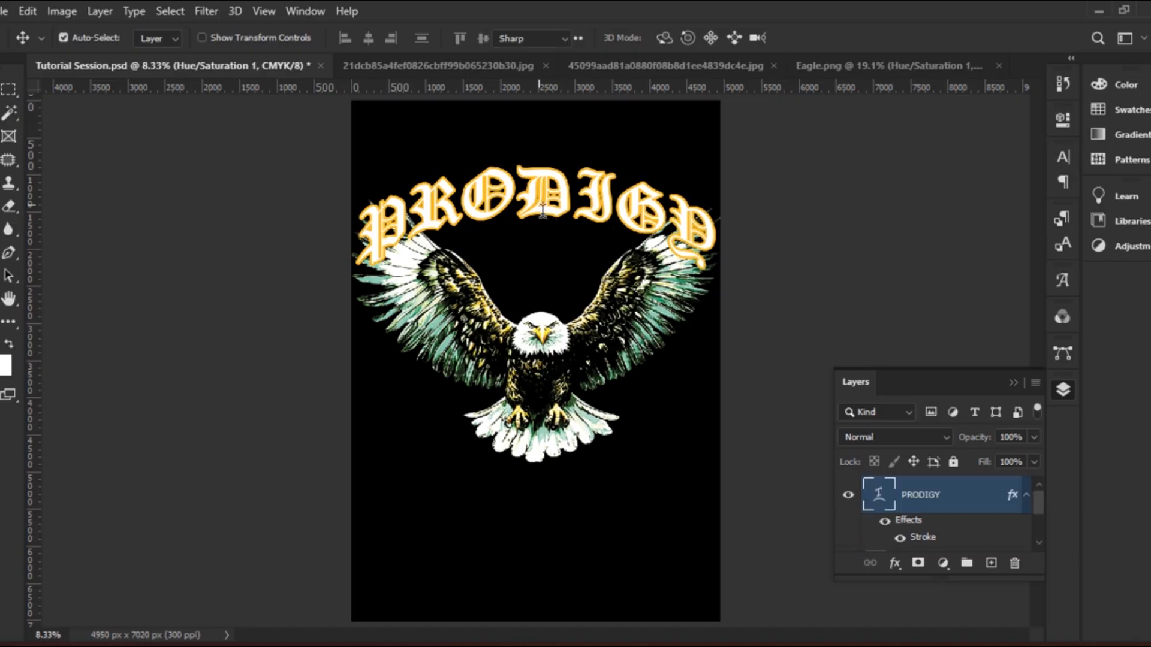
{"action": "double_click", "coordinate": [541, 210]}
{"action": "left_click", "coordinate": [543, 215]}
{"action": "left_click", "coordinate": [813, 38]}
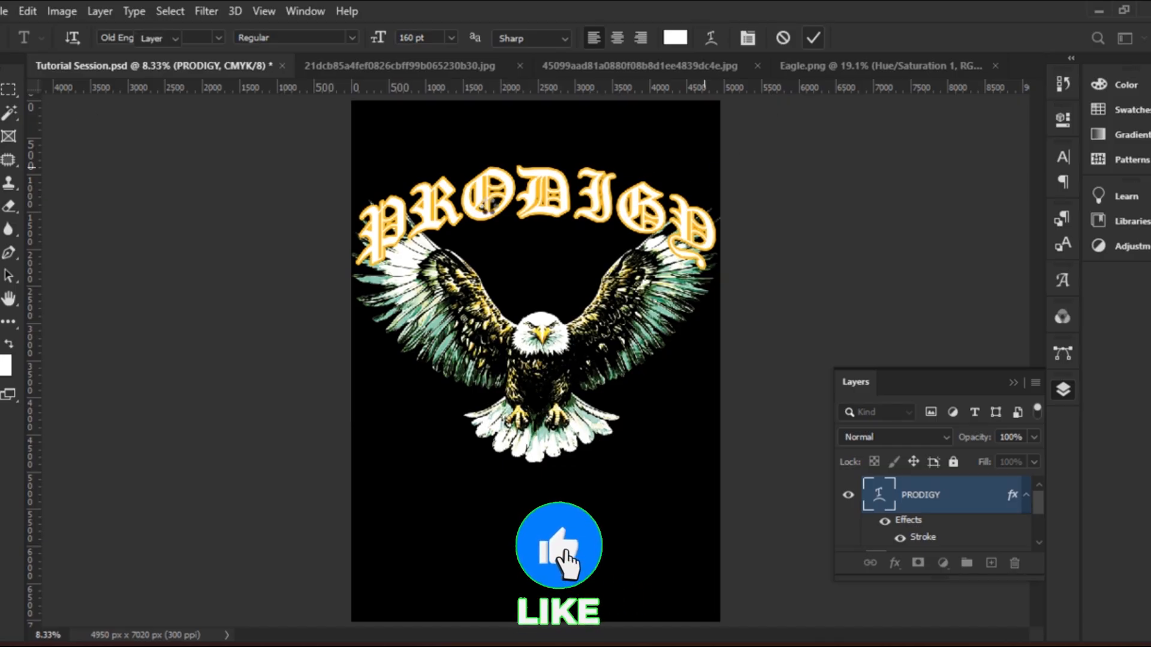
{"action": "key", "text": "v"}
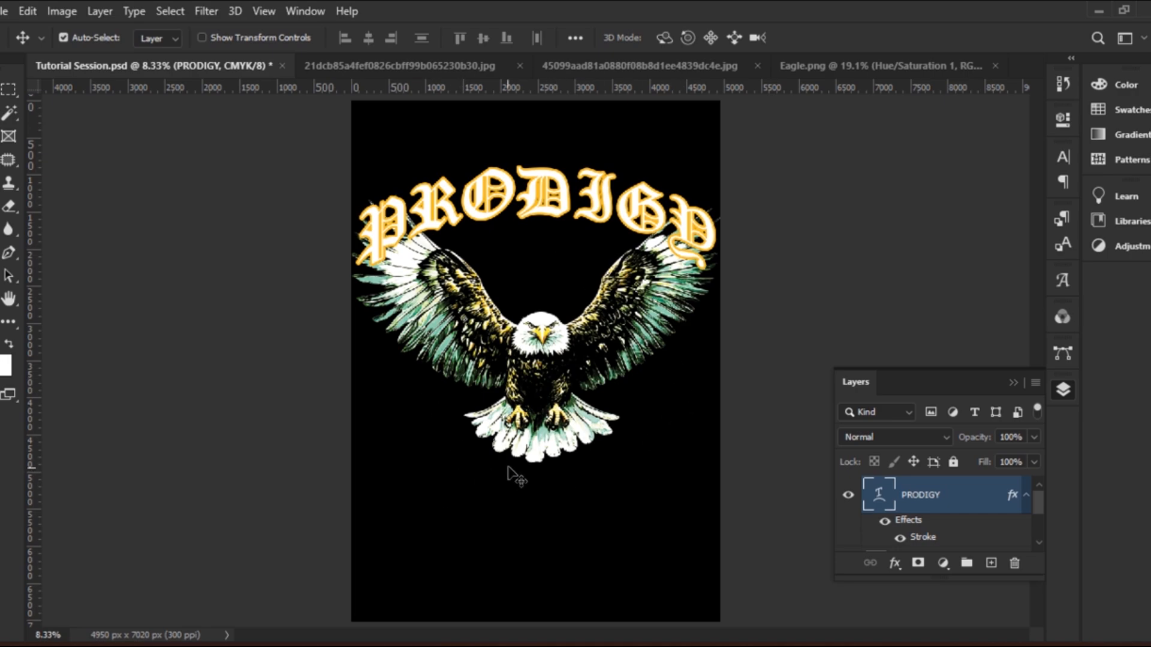
{"action": "left_click", "coordinate": [411, 66]}
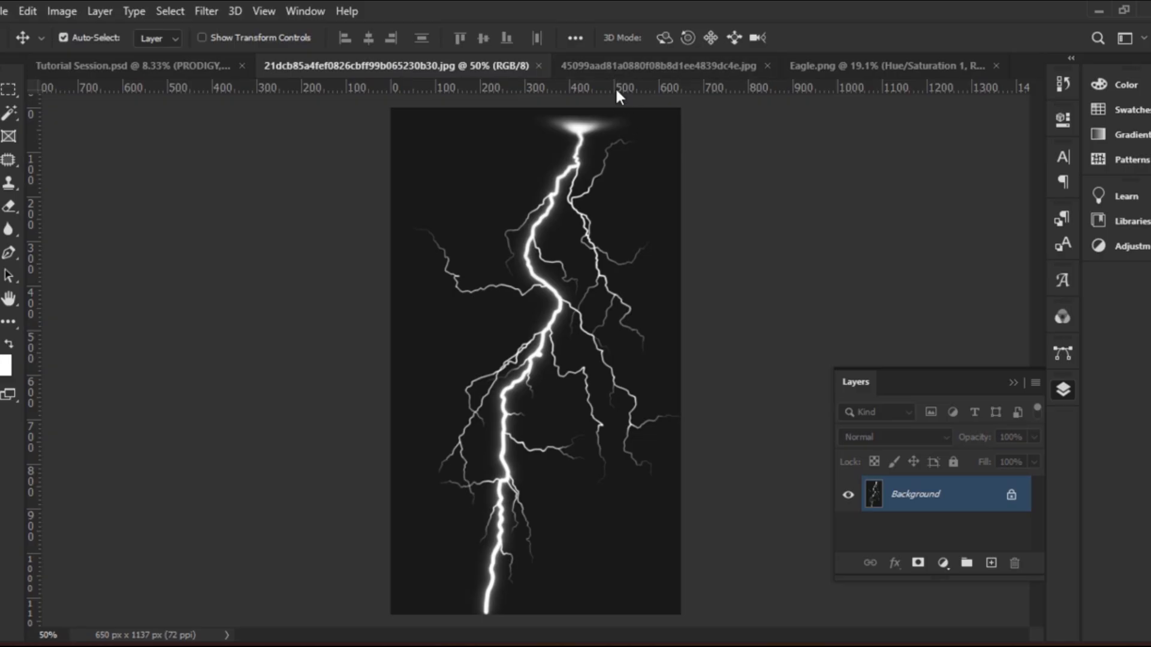
Switch to the diamond image and unlock its Background layer
{"action": "left_click", "coordinate": [633, 66]}
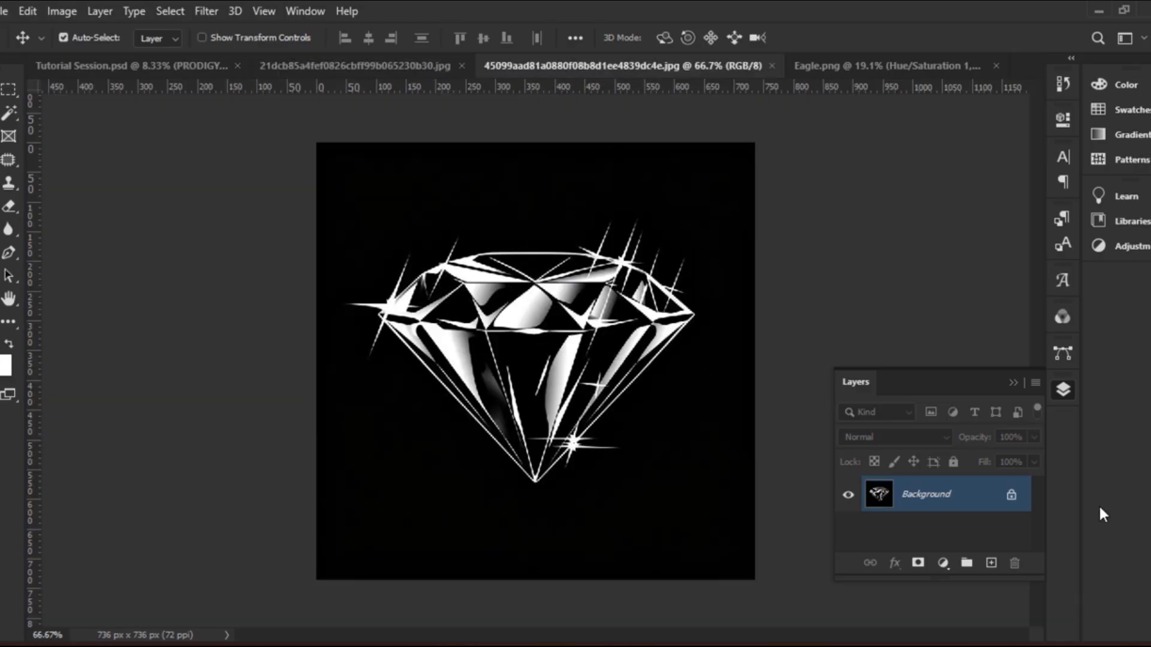
{"action": "left_click", "coordinate": [1010, 496]}
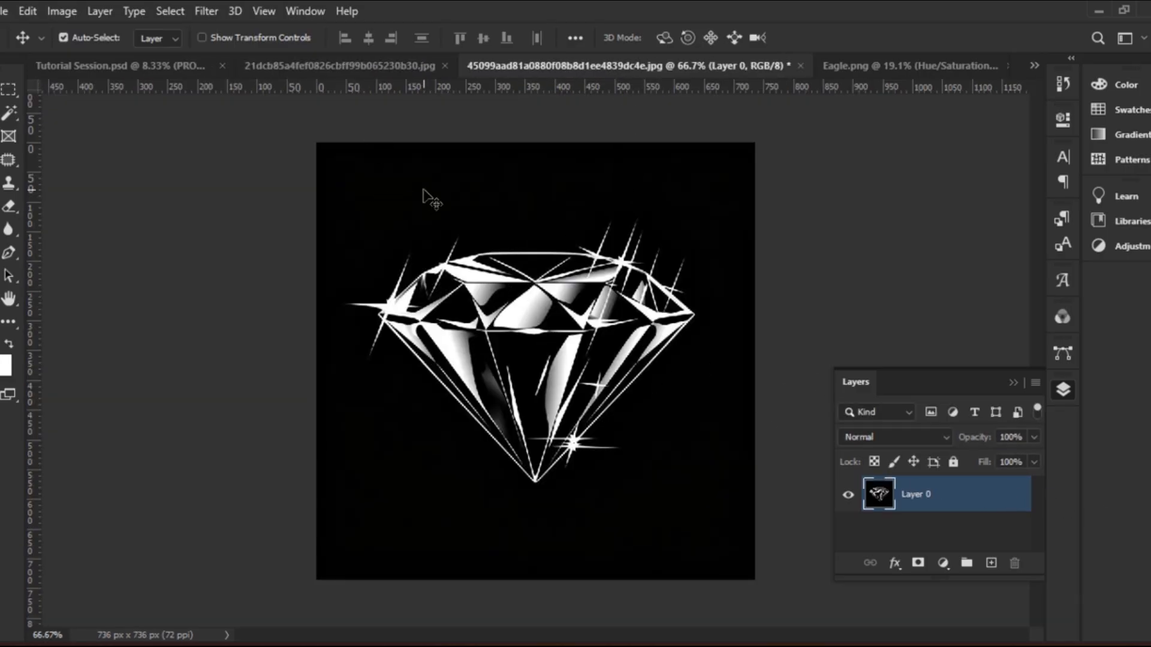
{"action": "scroll", "coordinate": [430, 198], "scroll_direction": "up", "scroll_amount": 1}
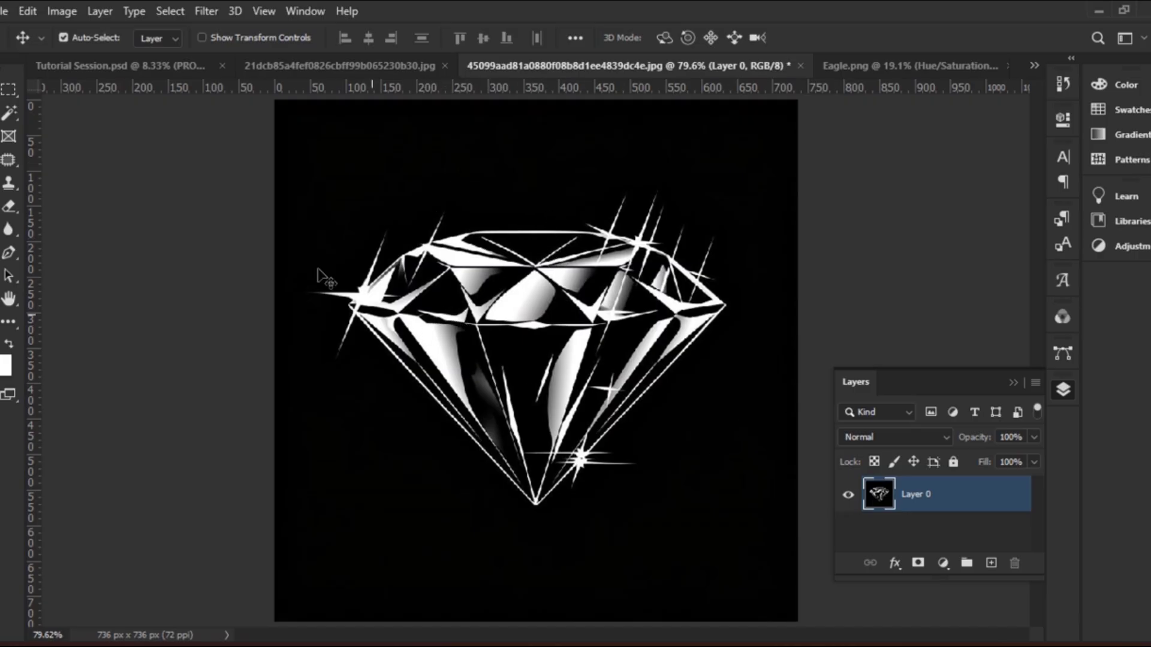
Select the diamond's black background with Color Range at Fuzziness 90 and delete it
{"action": "left_click", "coordinate": [178, 12]}
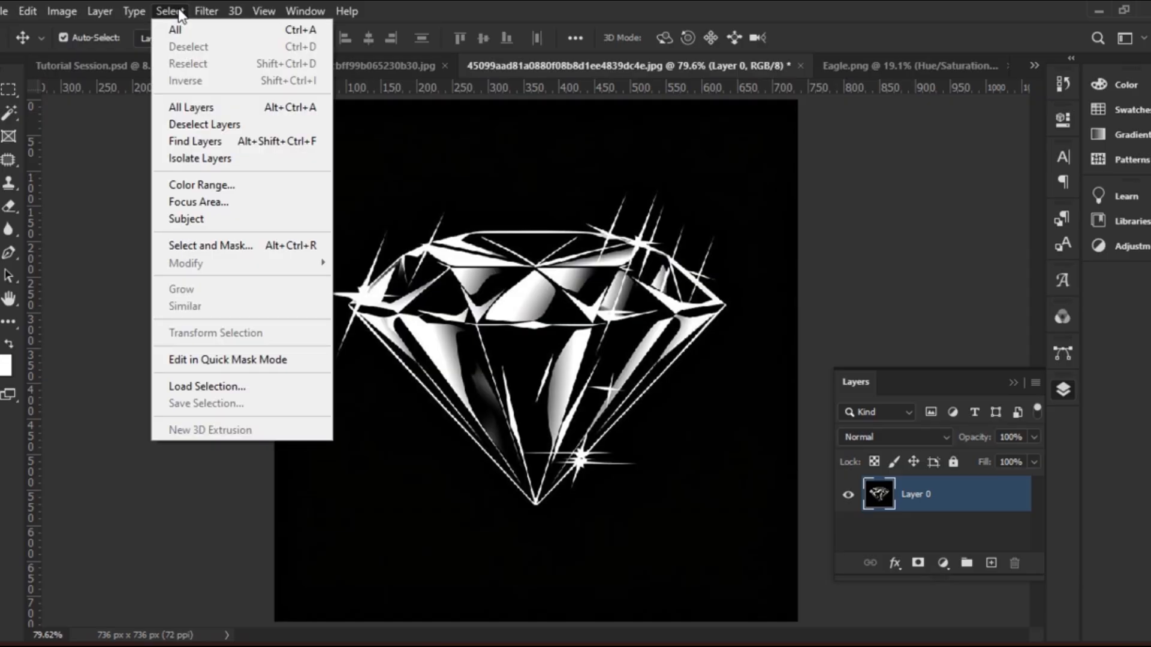
{"action": "left_click", "coordinate": [253, 187]}
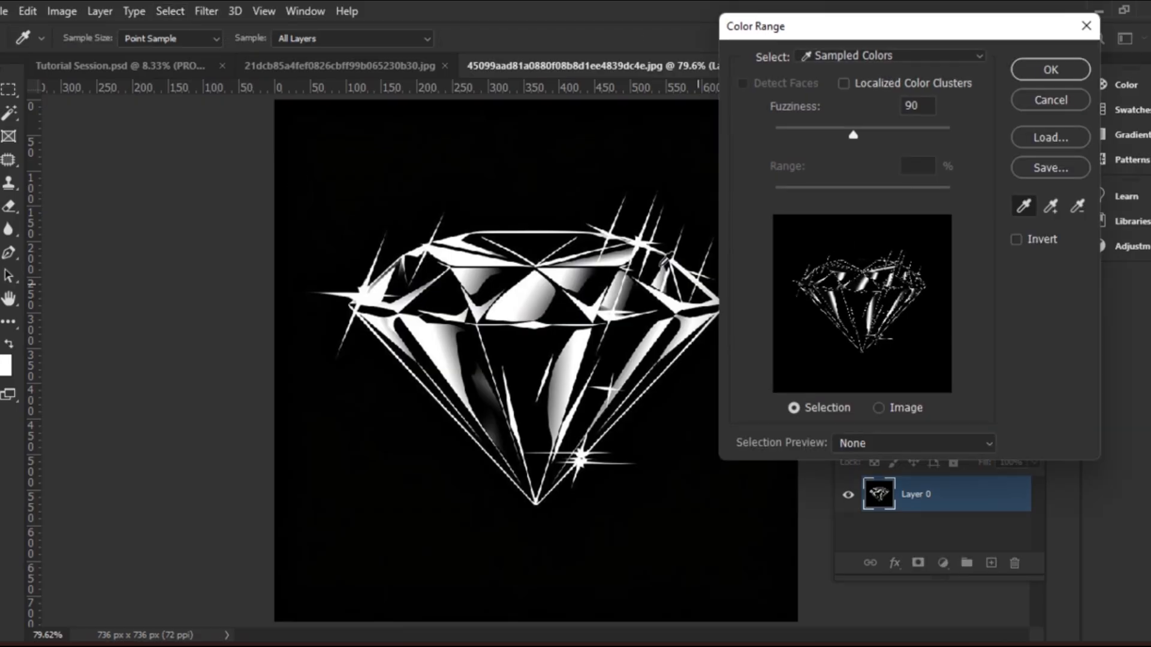
{"action": "left_click", "coordinate": [538, 187]}
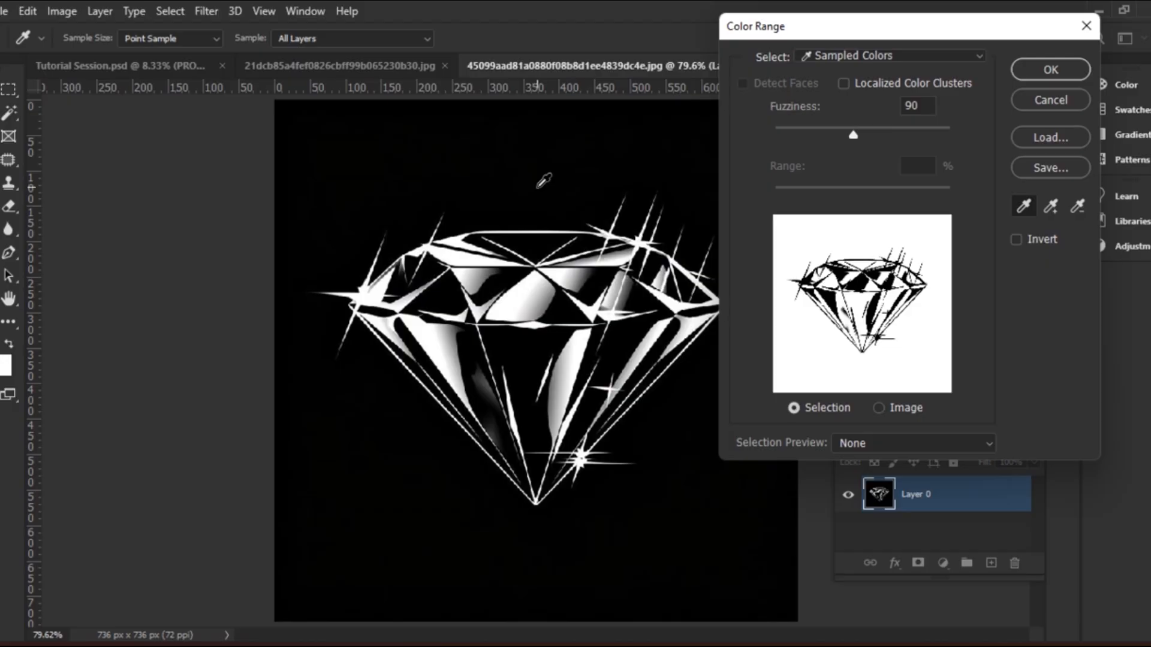
{"action": "left_click", "coordinate": [1050, 70]}
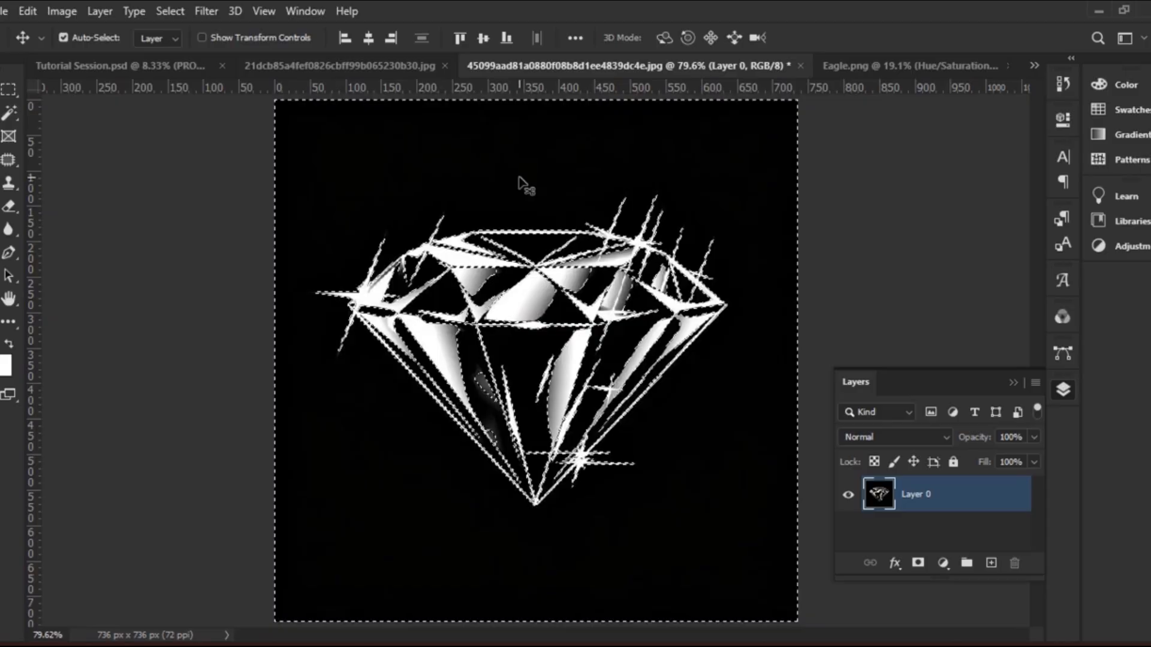
{"action": "key", "text": "Delete"}
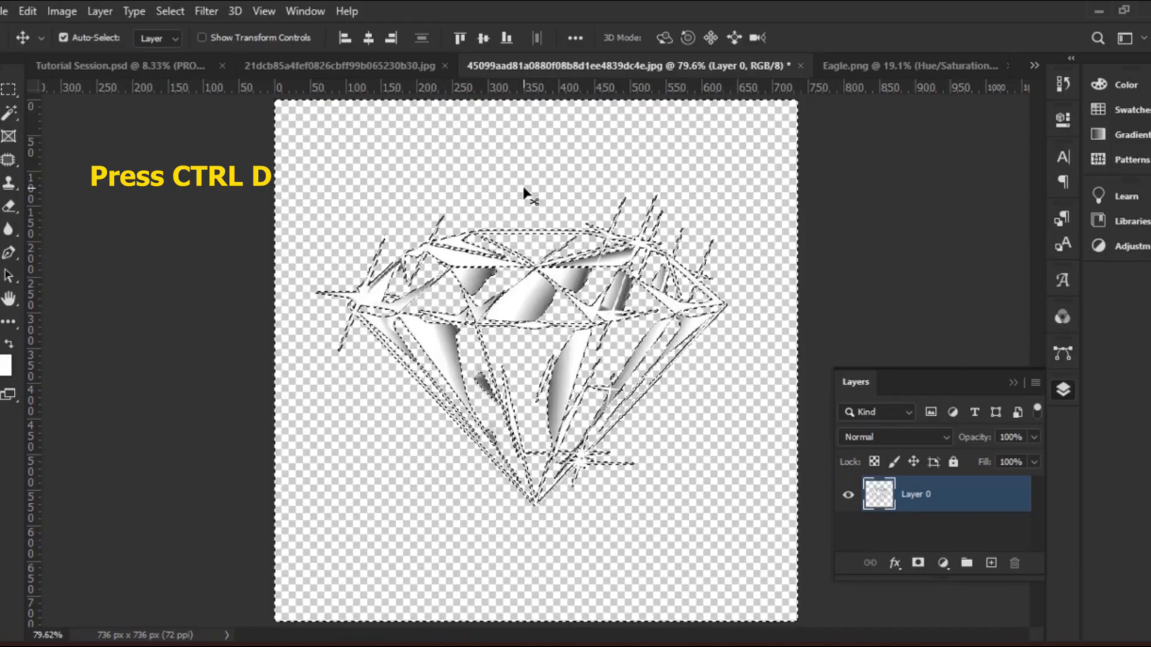
Deselect, nudge the diamond, and add a deep blue Solid Color fill layer
{"action": "key", "text": "ctrl+d"}
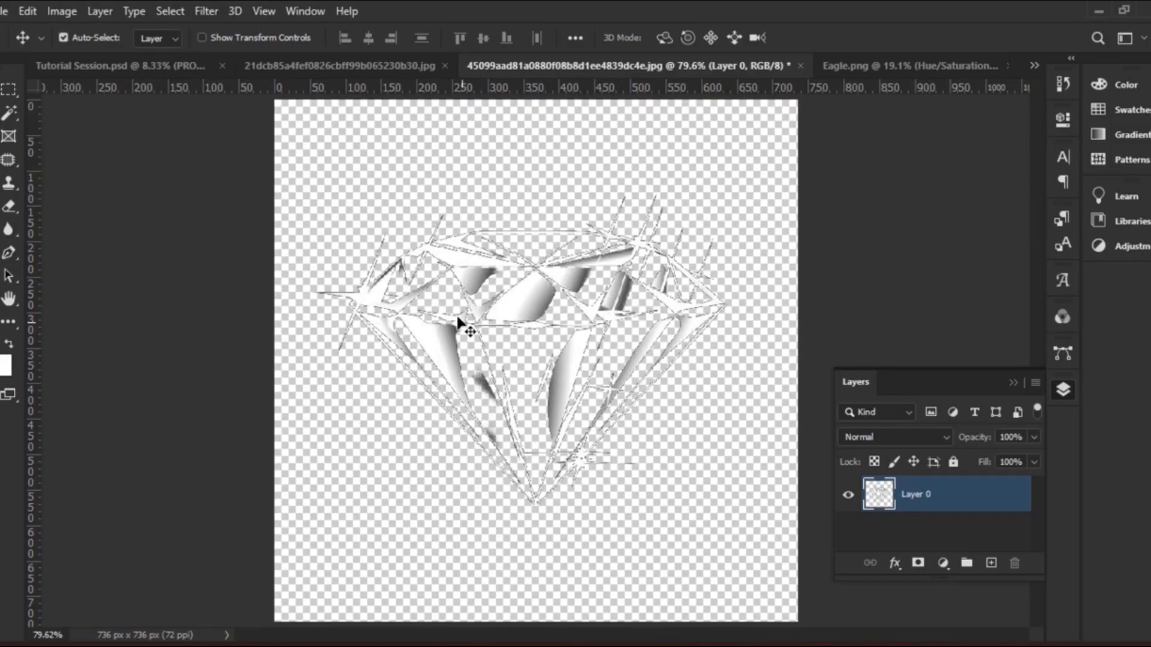
{"action": "mouse_move", "coordinate": [514, 313]}
{"action": "left_mouse_down"}
{"action": "mouse_move", "coordinate": [511, 302]}
{"action": "mouse_move", "coordinate": [511, 316]}
{"action": "left_mouse_up"}
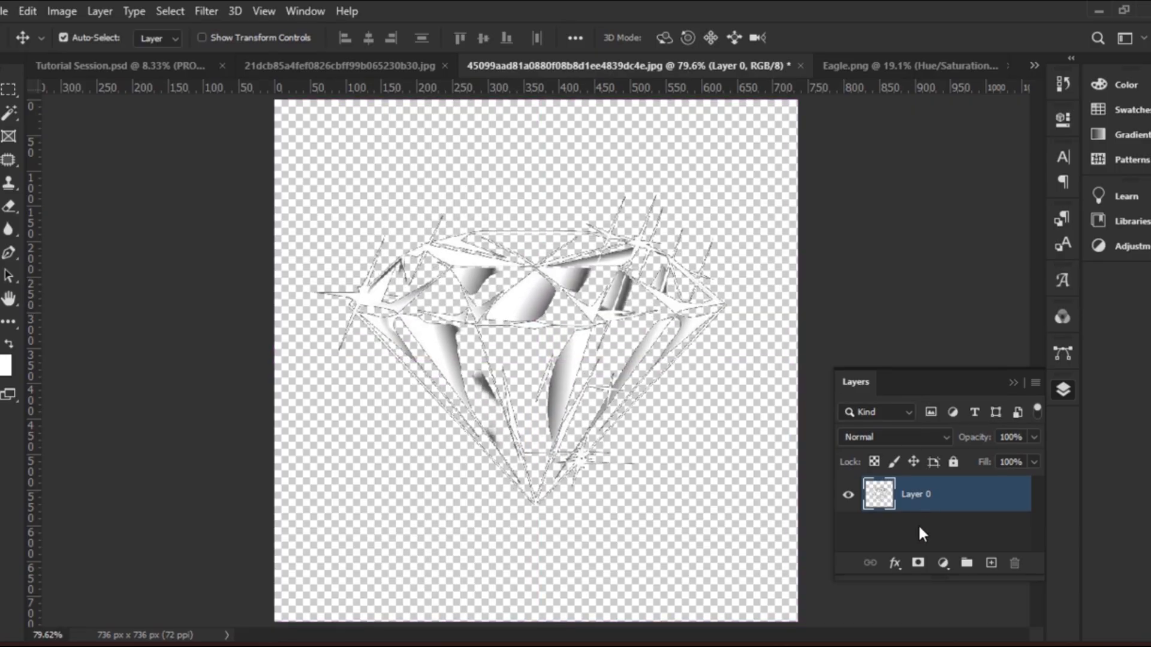
{"action": "left_click", "coordinate": [942, 563]}
{"action": "left_click", "coordinate": [1001, 248]}
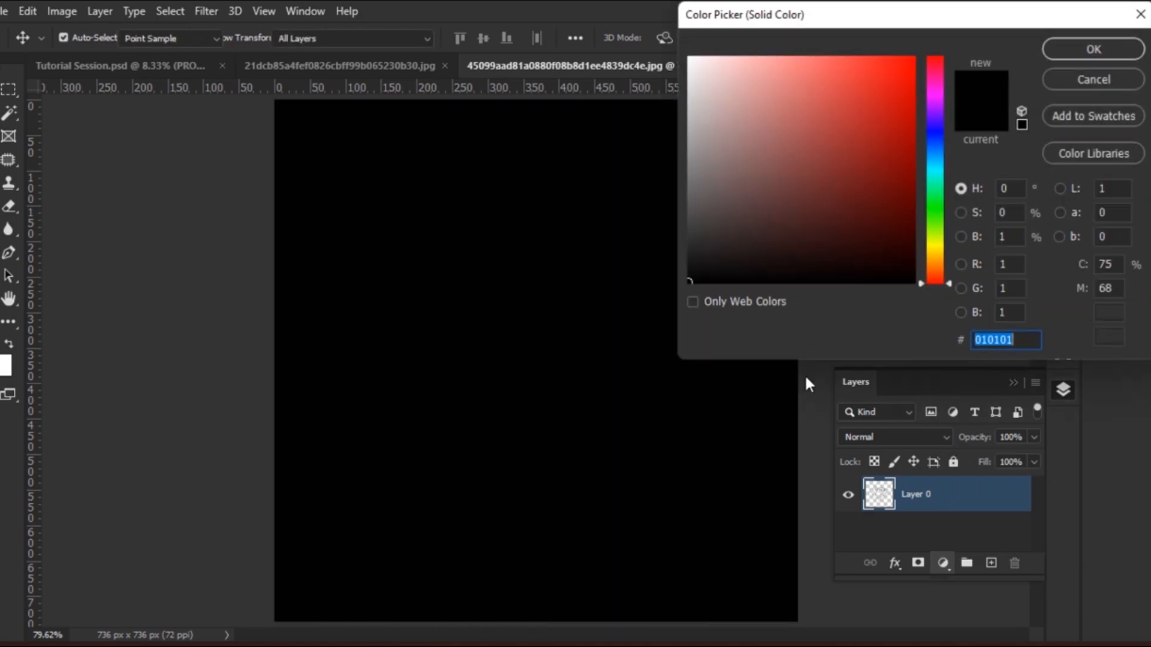
{"action": "left_click", "coordinate": [937, 128]}
{"action": "left_click", "coordinate": [869, 144]}
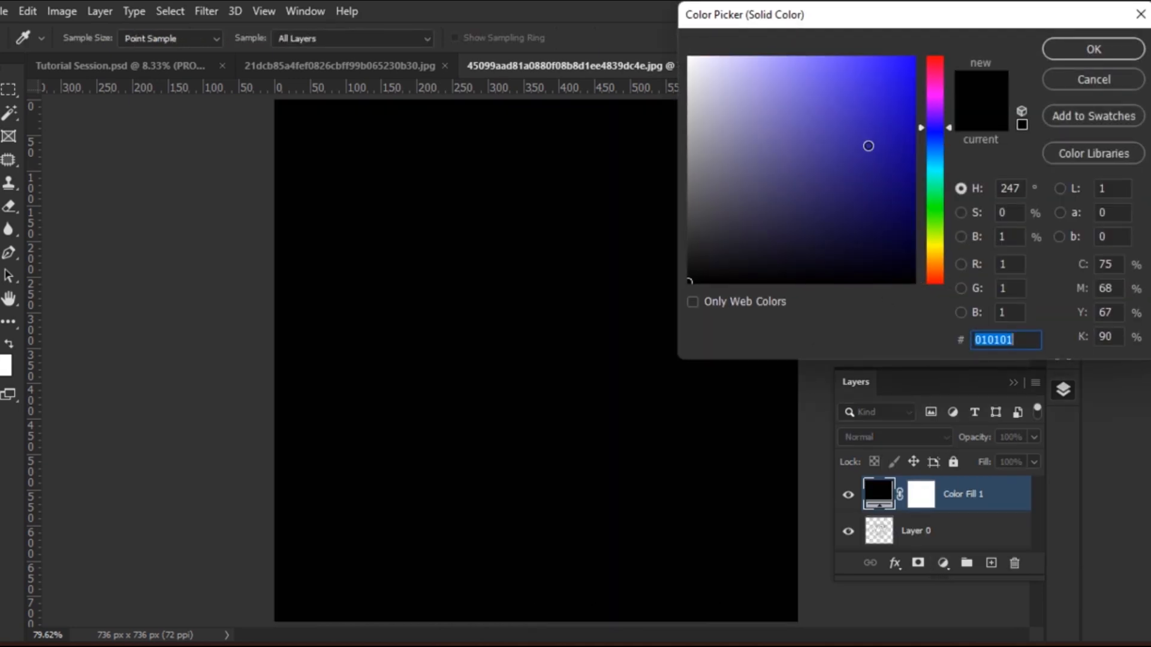
{"action": "left_click", "coordinate": [1079, 51]}
Place the diamond layer above Color Fill 1, reposition it, and copy it
{"action": "left_click_drag", "start_coordinate": [935, 535], "coordinate": [941, 482]}
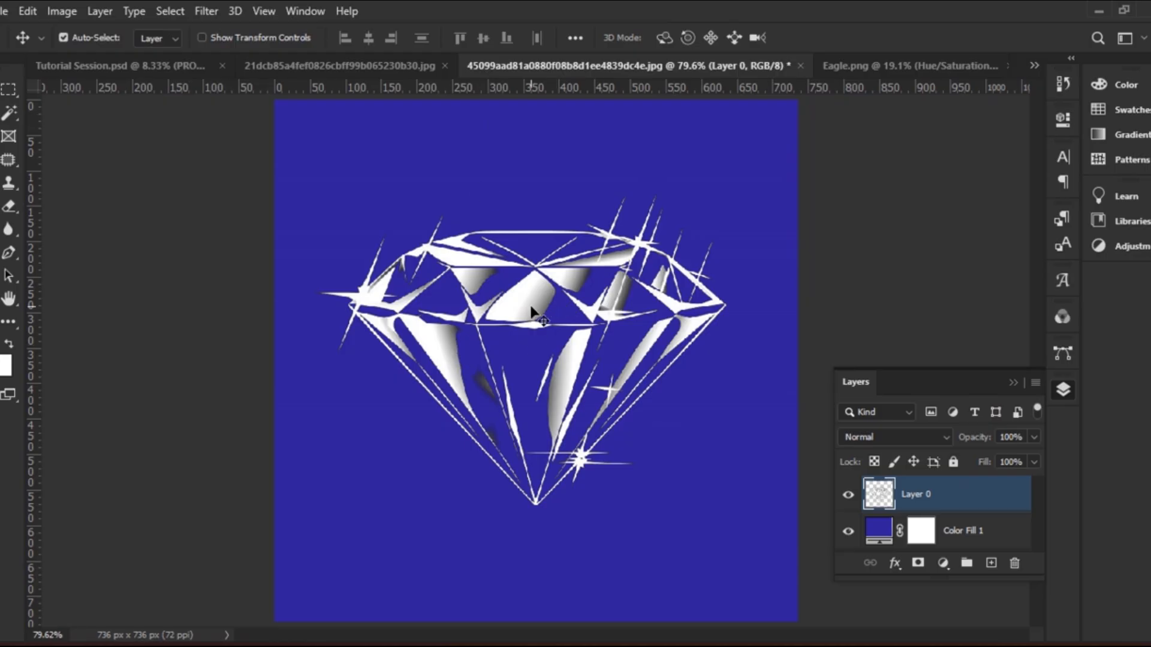
{"action": "mouse_move", "coordinate": [529, 313]}
{"action": "left_mouse_down"}
{"action": "mouse_move", "coordinate": [540, 311]}
{"action": "mouse_move", "coordinate": [521, 289]}
{"action": "mouse_move", "coordinate": [512, 311]}
{"action": "mouse_move", "coordinate": [497, 297]}
{"action": "mouse_move", "coordinate": [526, 310]}
{"action": "left_mouse_up"}
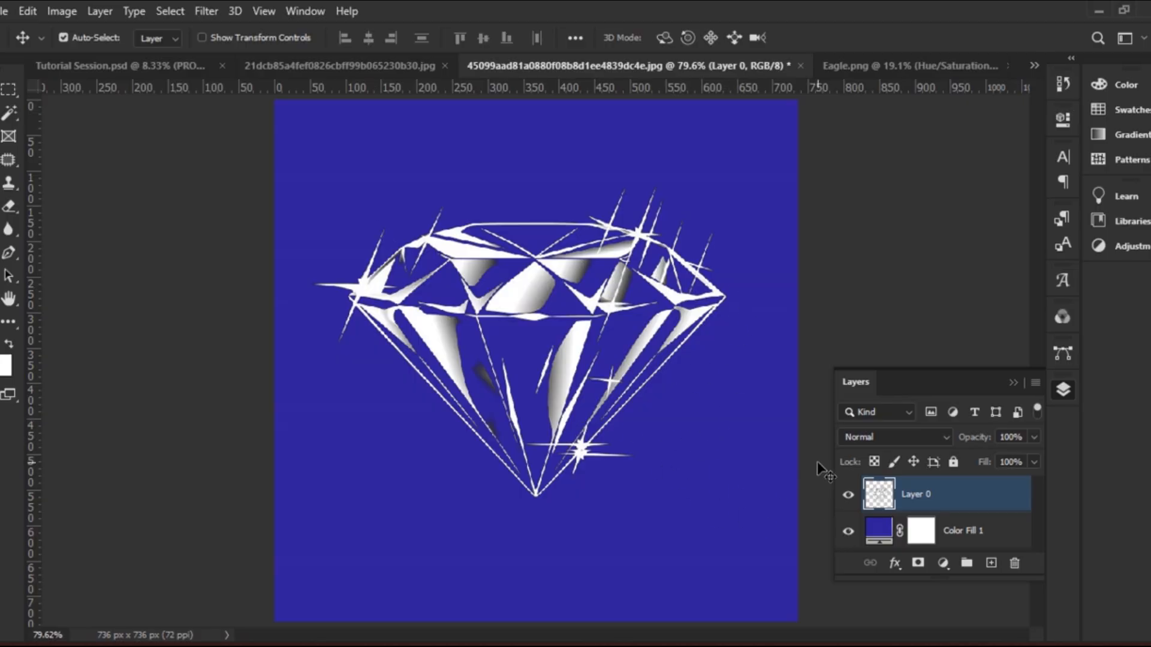
{"action": "key", "text": "ctrl+c"}
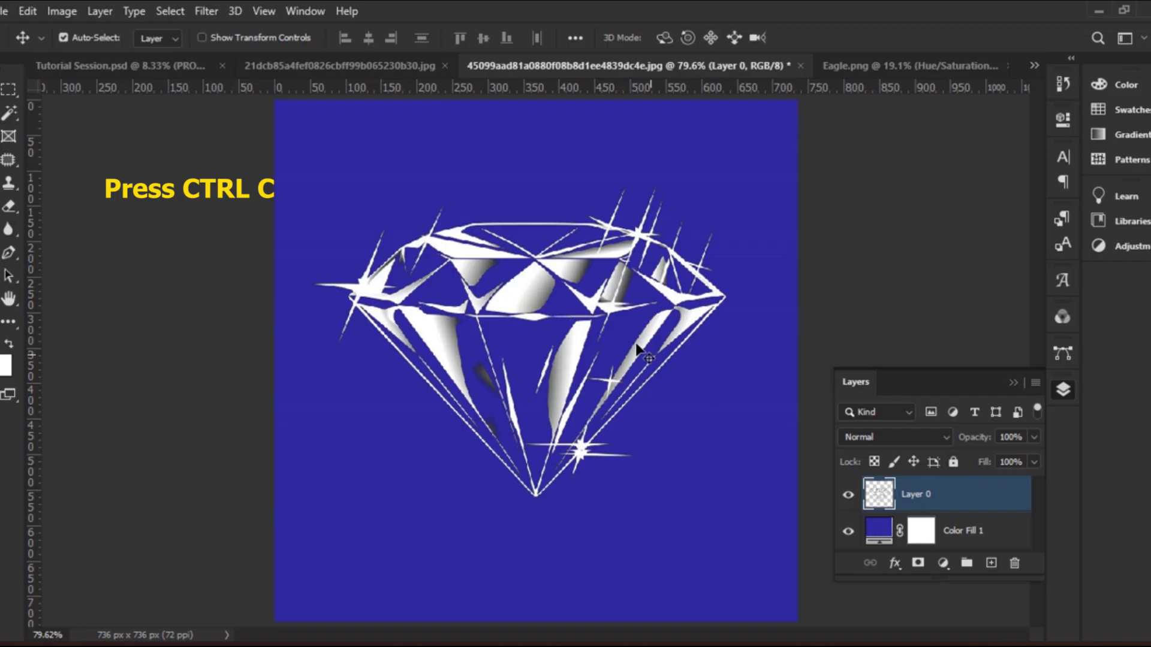
Paste the diamond into the PRODIGY poster above the black background layer
{"action": "left_click", "coordinate": [134, 69]}
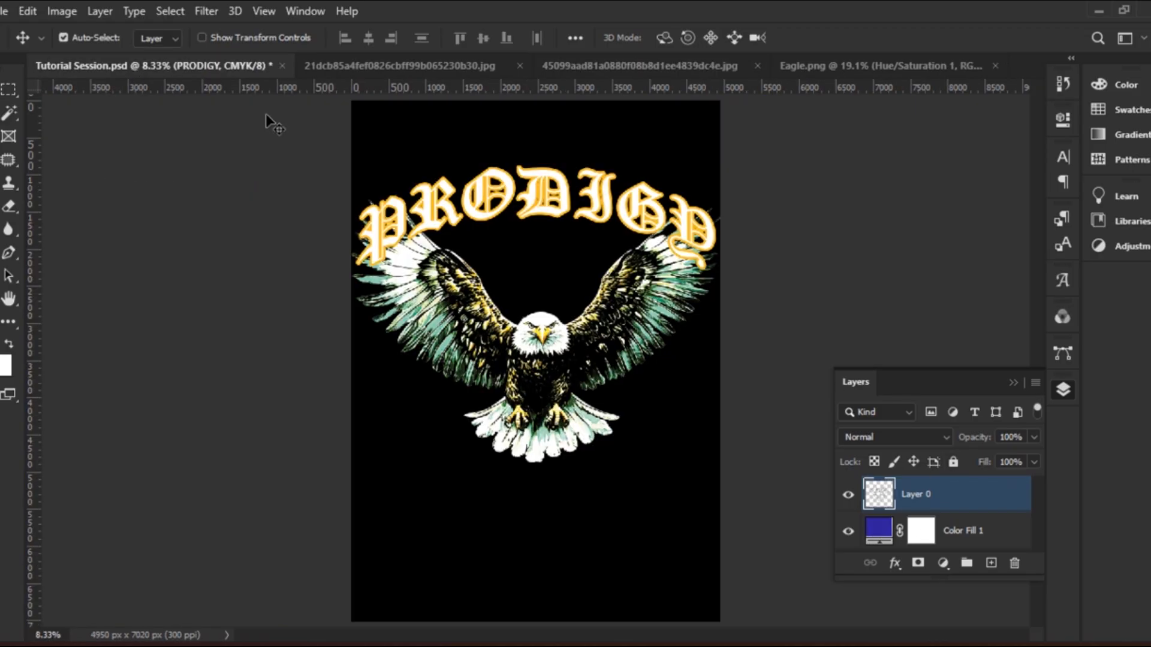
{"action": "left_click", "coordinate": [543, 269]}
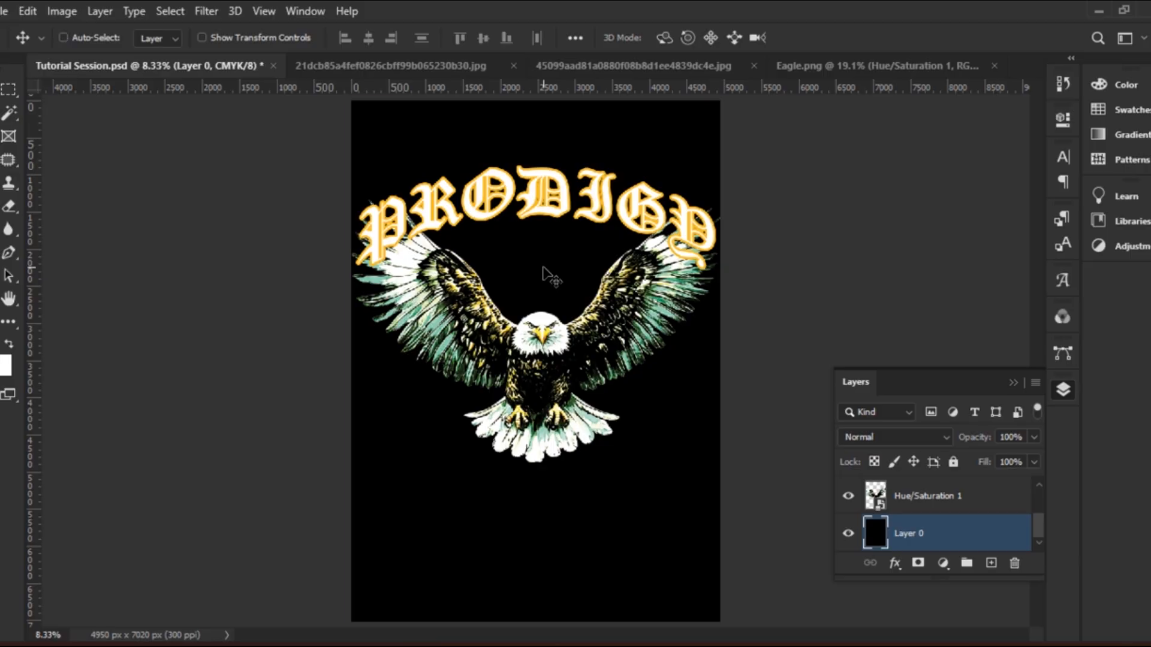
{"action": "key", "text": "ctrl+v"}
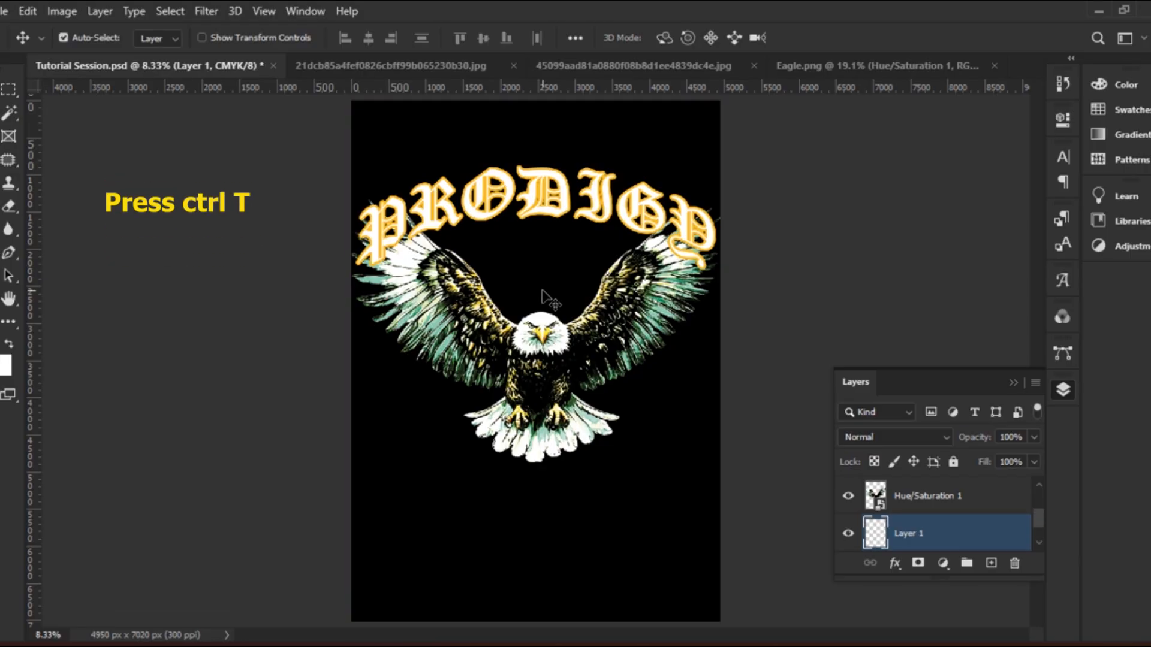
Enlarge the diamond to about 296% above the eagle's head, then raise PRODIGY slightly
{"action": "key", "text": "ctrl+t"}
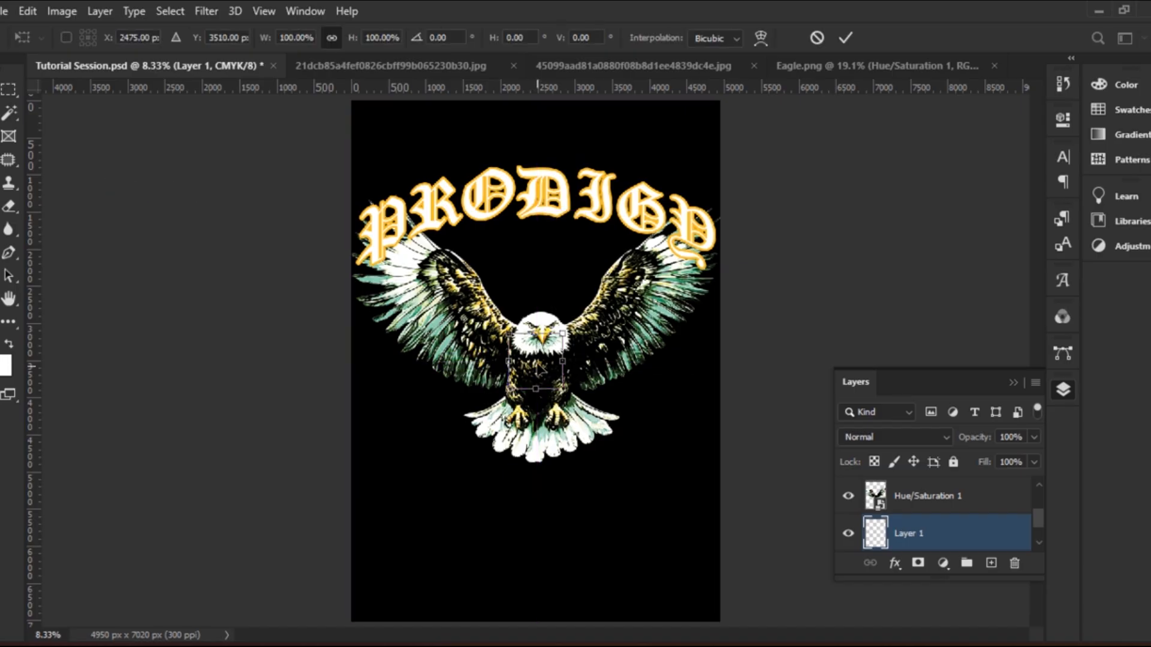
{"action": "left_click_drag", "start_coordinate": [538, 370], "coordinate": [610, 342]}
{"action": "left_click_drag", "start_coordinate": [510, 242], "coordinate": [461, 193]}
{"action": "left_click_drag", "start_coordinate": [541, 275], "coordinate": [545, 278]}
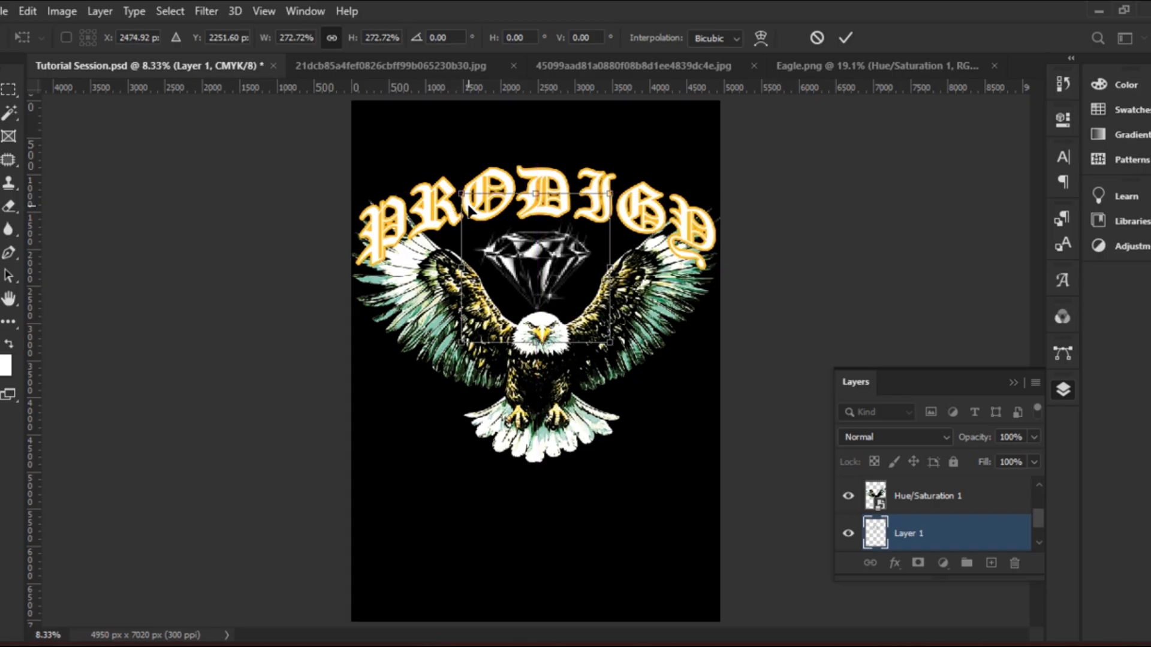
{"action": "left_click_drag", "start_coordinate": [463, 194], "coordinate": [456, 187]}
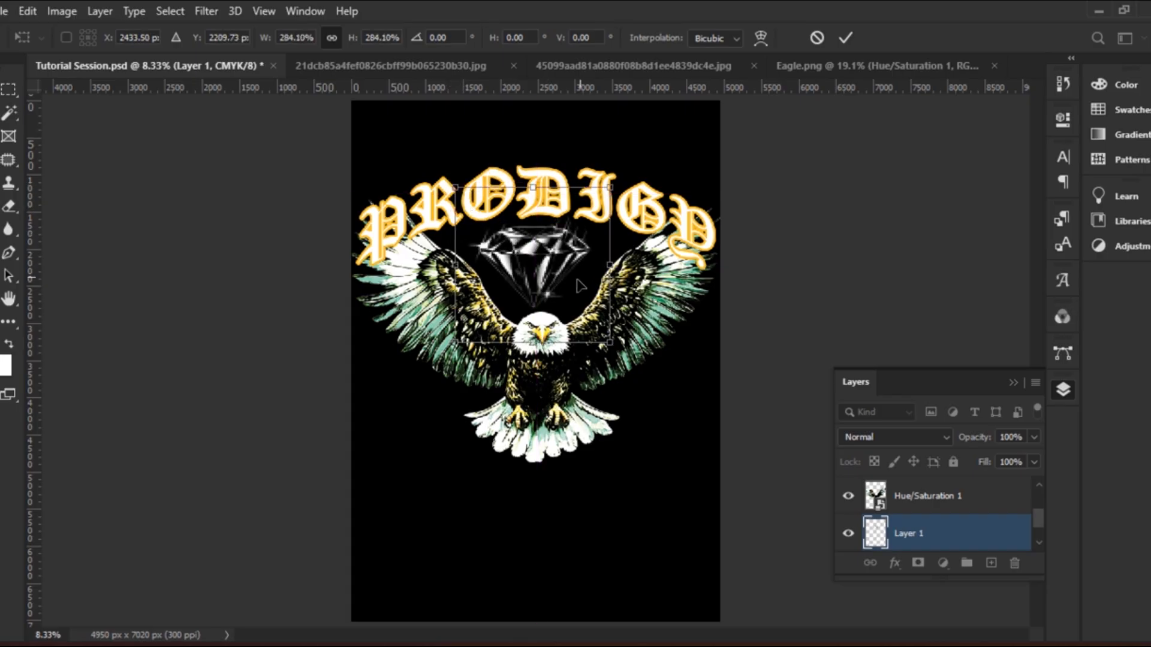
{"action": "left_click_drag", "start_coordinate": [554, 283], "coordinate": [556, 288]}
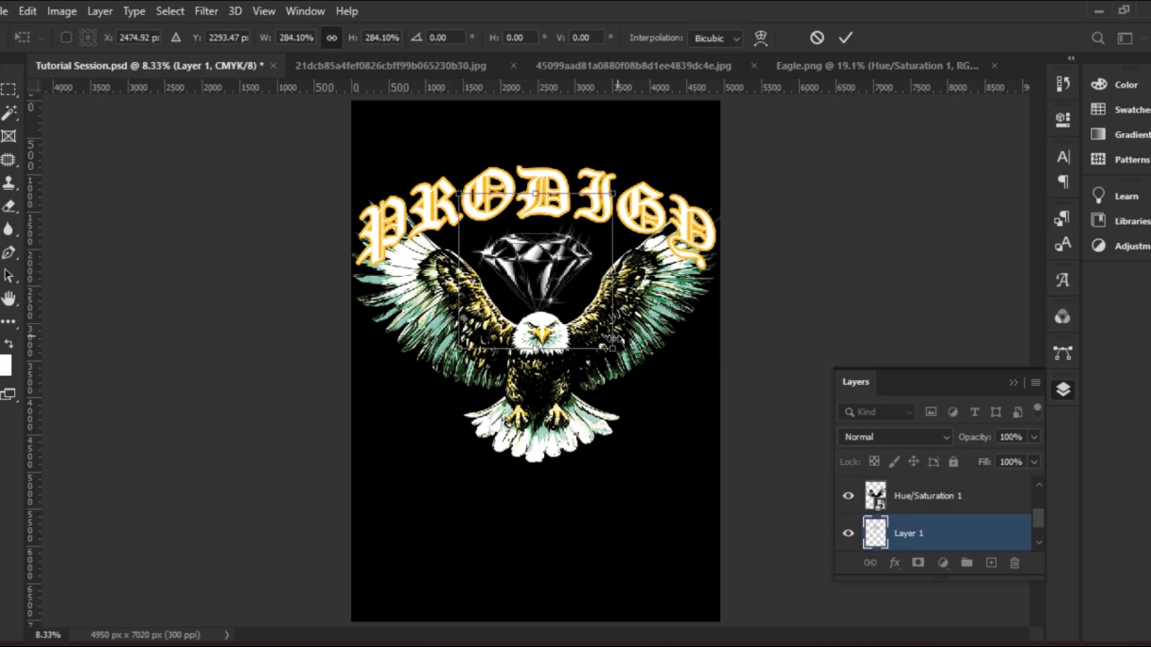
{"action": "left_click_drag", "start_coordinate": [610, 349], "coordinate": [618, 354]}
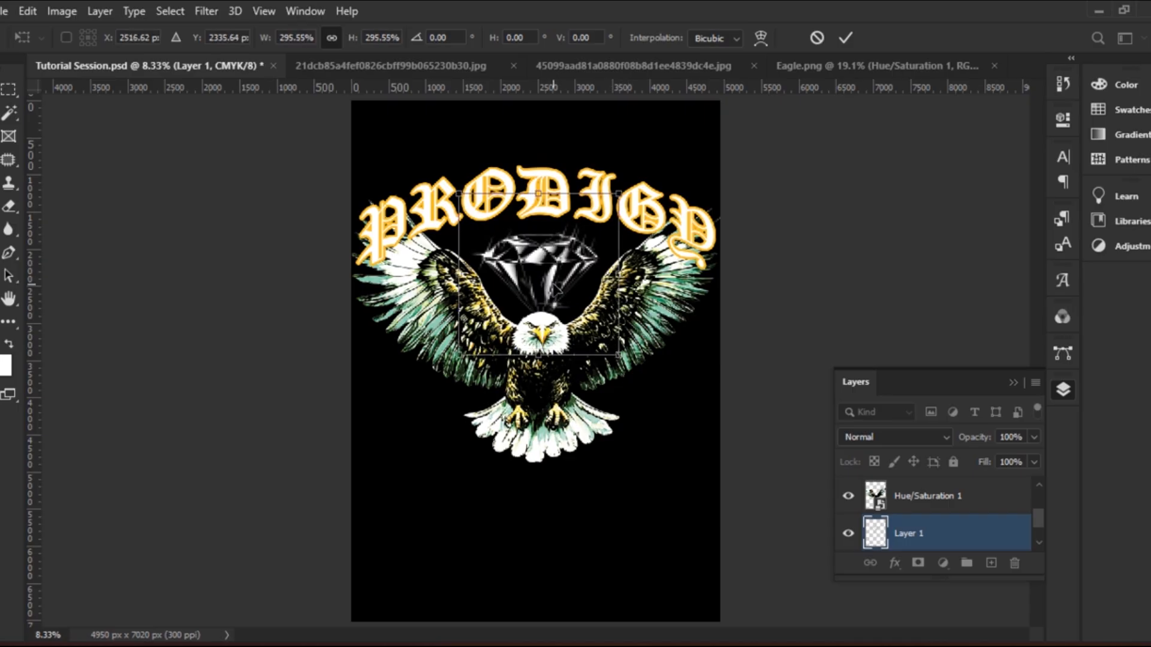
{"action": "key", "text": "Return"}
{"action": "left_click_drag", "start_coordinate": [538, 264], "coordinate": [535, 256]}
{"action": "left_click_drag", "start_coordinate": [544, 216], "coordinate": [543, 225]}
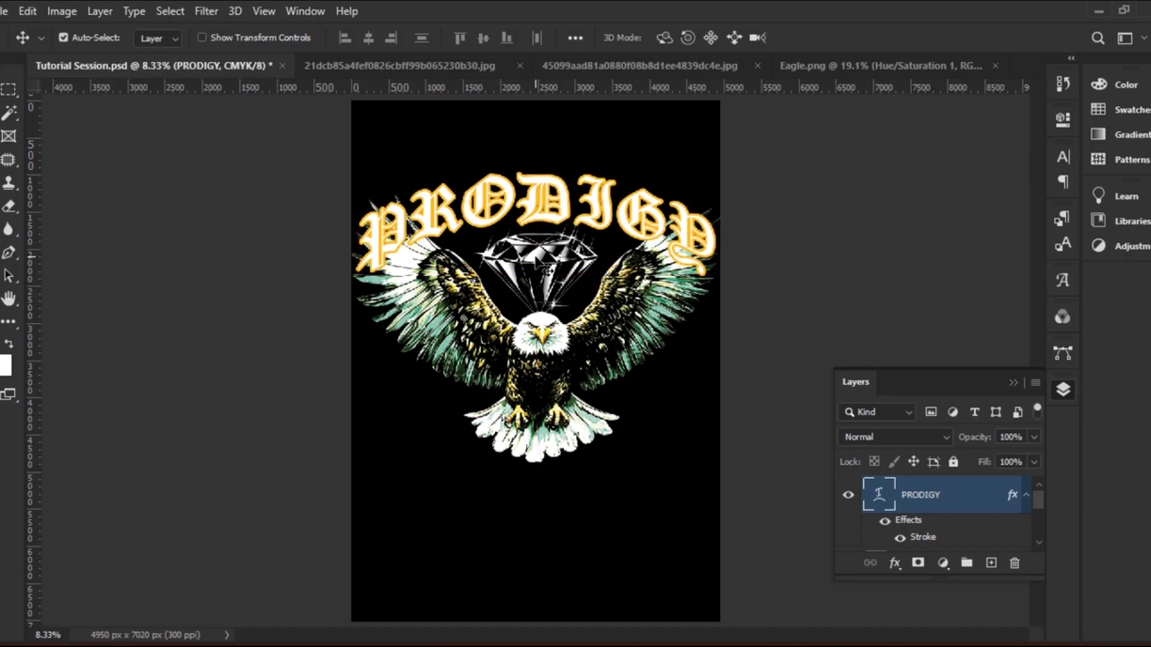
Add a colorized Hue/Saturation layer at Hue 56, Saturation 70 above the diamond
{"action": "left_click", "coordinate": [558, 300]}
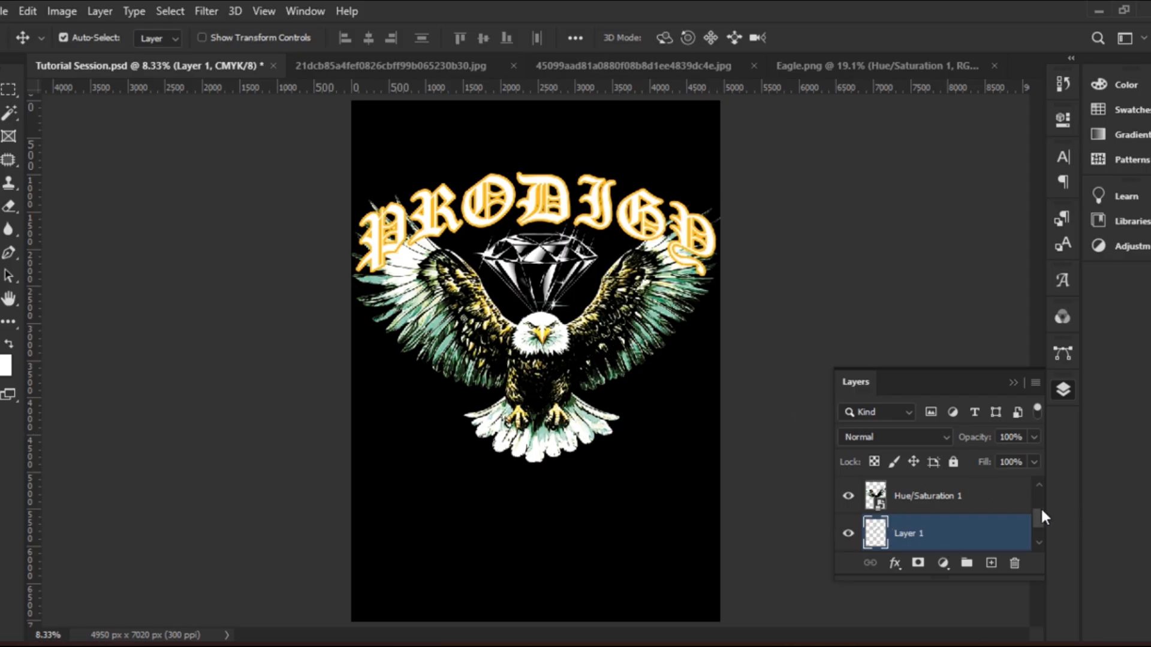
{"action": "left_click", "coordinate": [942, 564]}
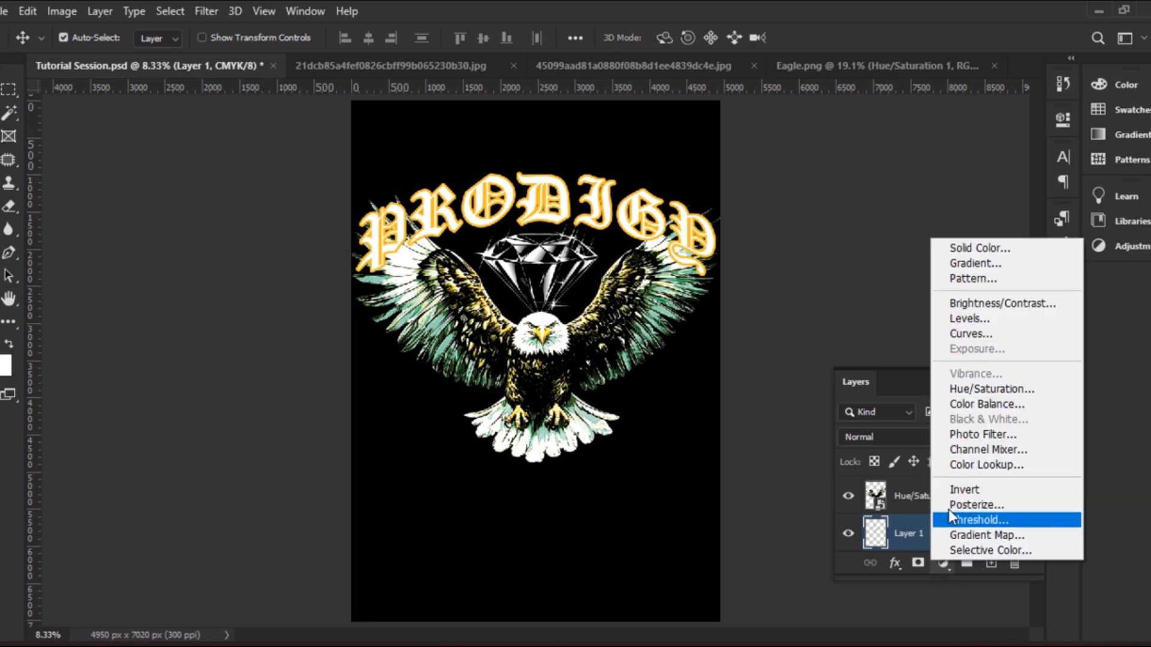
{"action": "left_click", "coordinate": [1001, 390]}
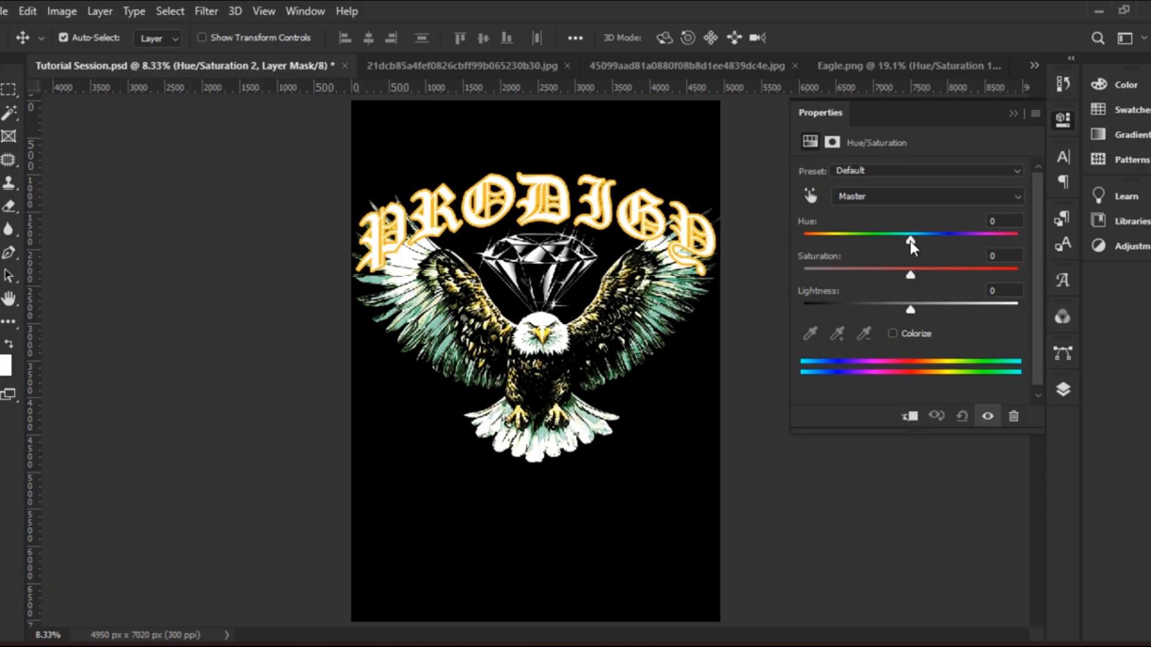
{"action": "left_click", "coordinate": [893, 333]}
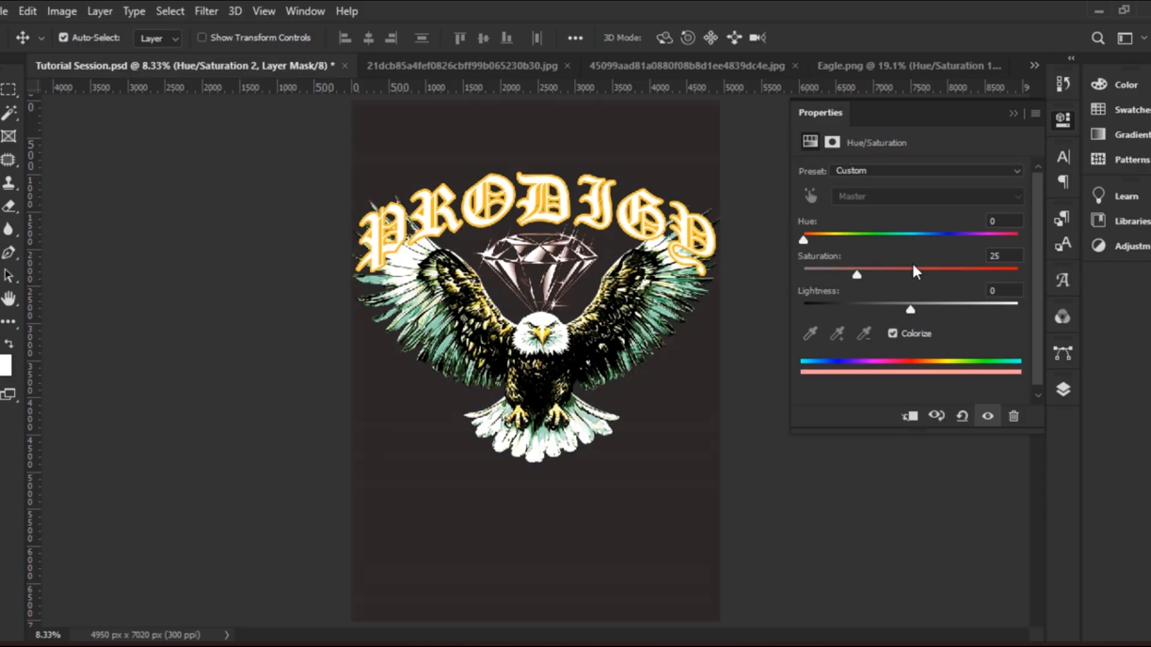
{"action": "left_click_drag", "start_coordinate": [803, 240], "coordinate": [966, 275]}
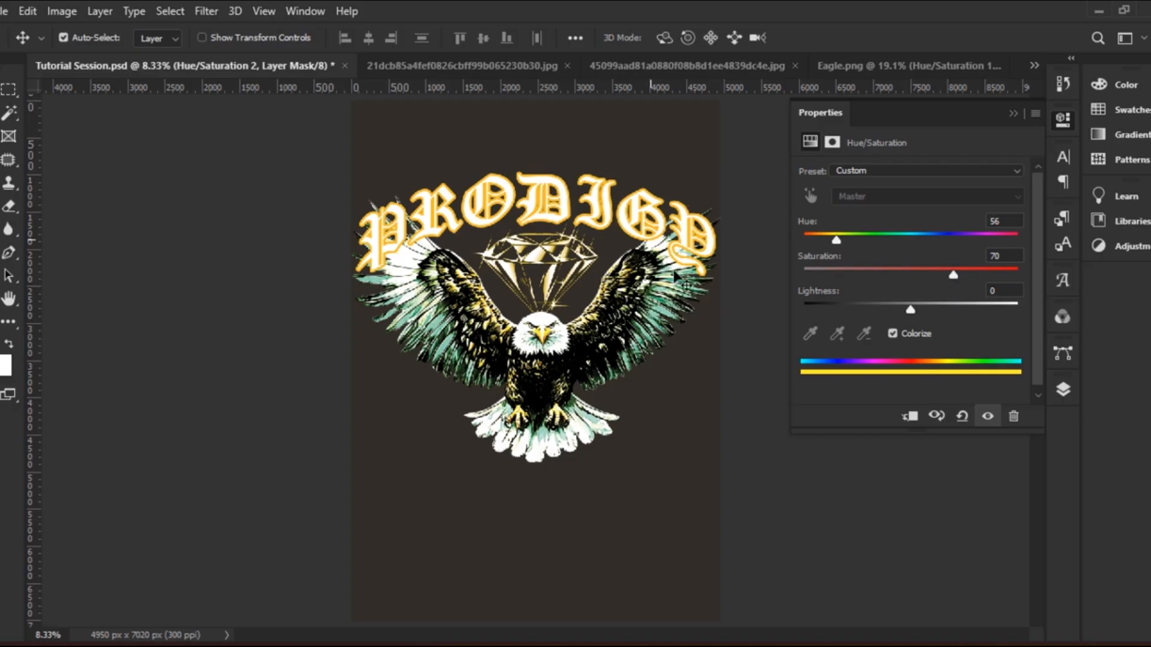
{"action": "left_click", "coordinate": [1013, 114]}
{"action": "left_click", "coordinate": [1062, 388]}
{"action": "scroll", "coordinate": [962, 537], "scroll_direction": "down", "scroll_amount": 2}
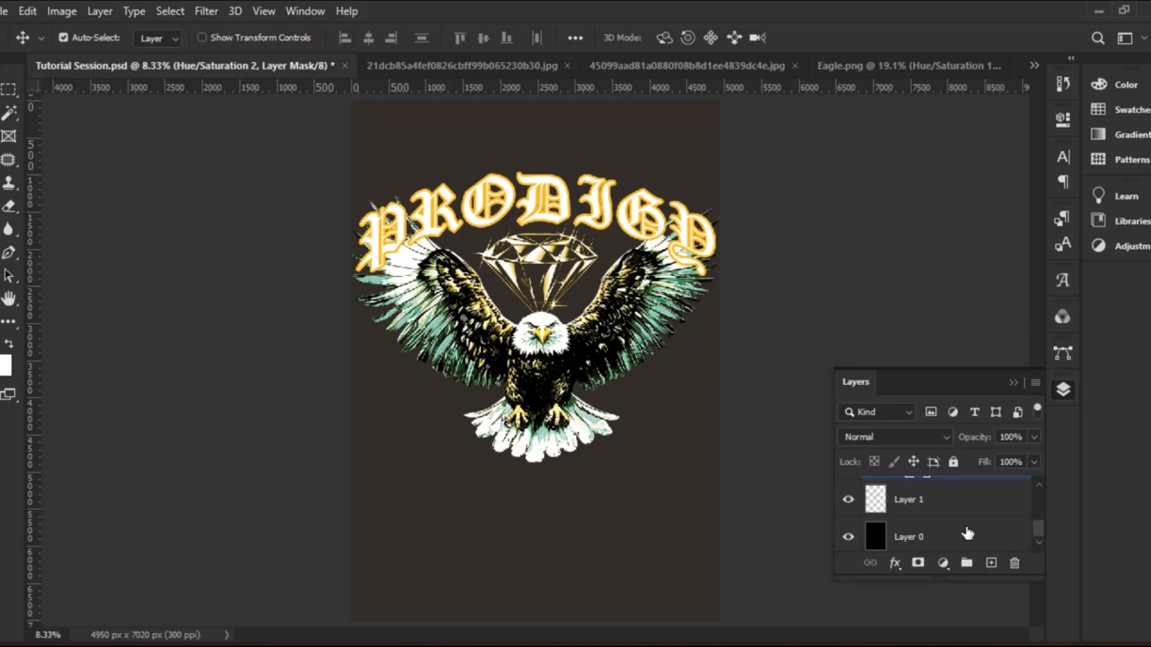
{"action": "scroll", "coordinate": [960, 526], "scroll_direction": "up", "scroll_amount": 2}
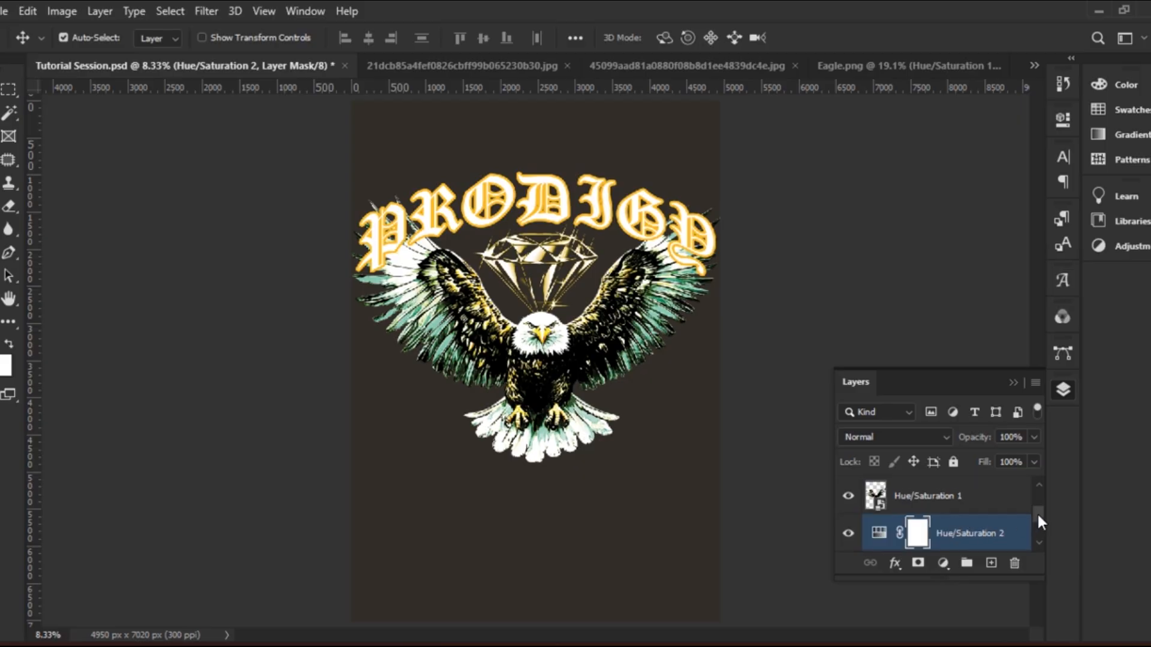
Clip Hue/Saturation 2 to the diamond layer and convert both into one smart object
{"action": "left_click_drag", "start_coordinate": [1037, 512], "coordinate": [1040, 526]}
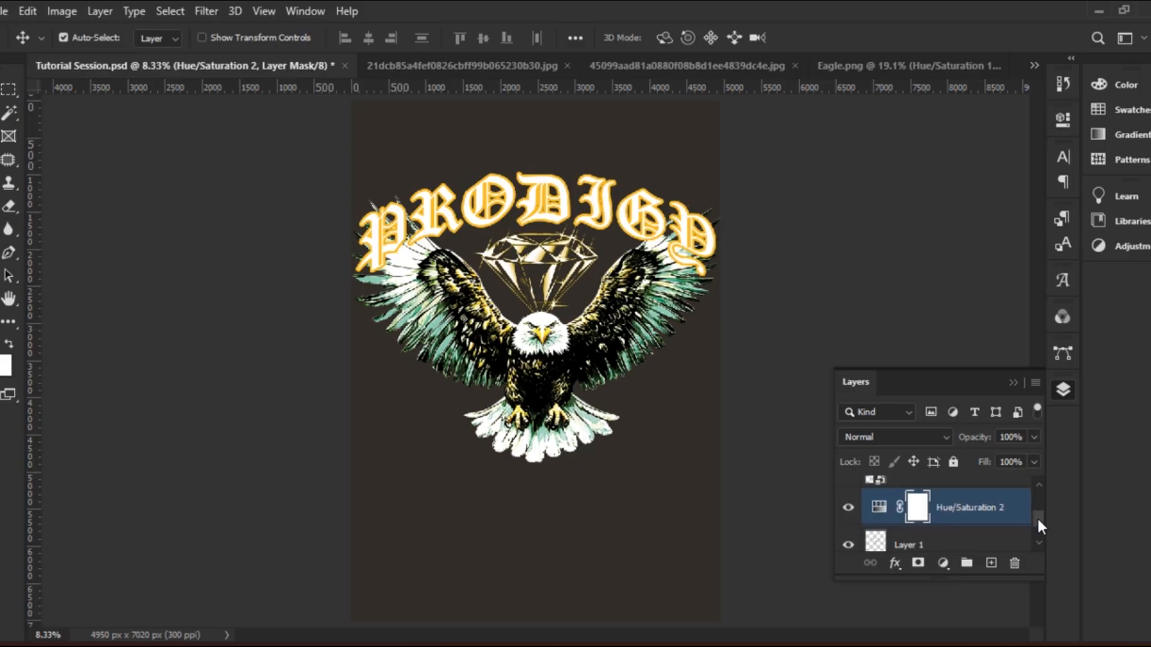
{"action": "left_click", "coordinate": [906, 519], "text": "alt"}
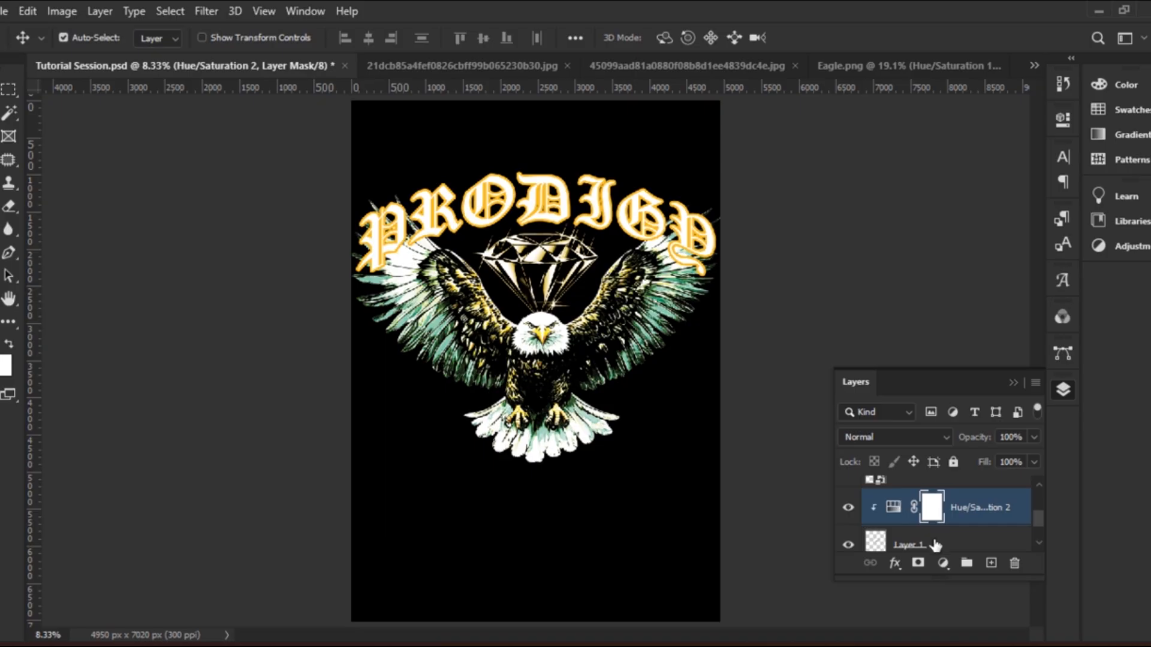
{"action": "left_click", "coordinate": [931, 544], "text": "shift"}
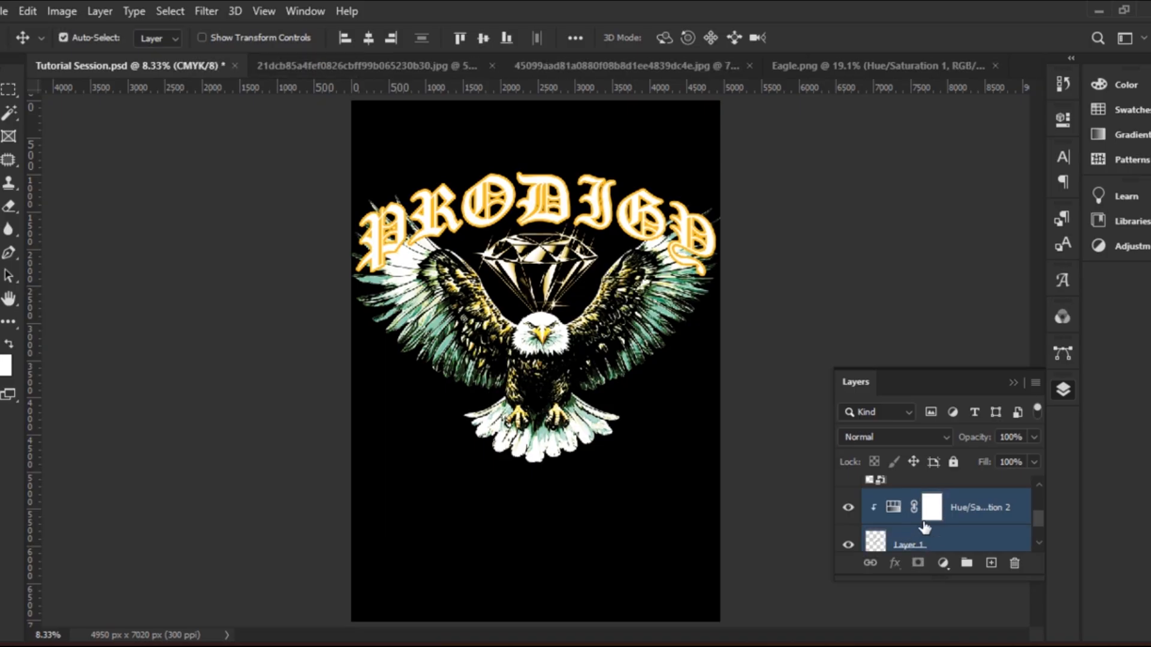
{"action": "right_click", "coordinate": [961, 514]}
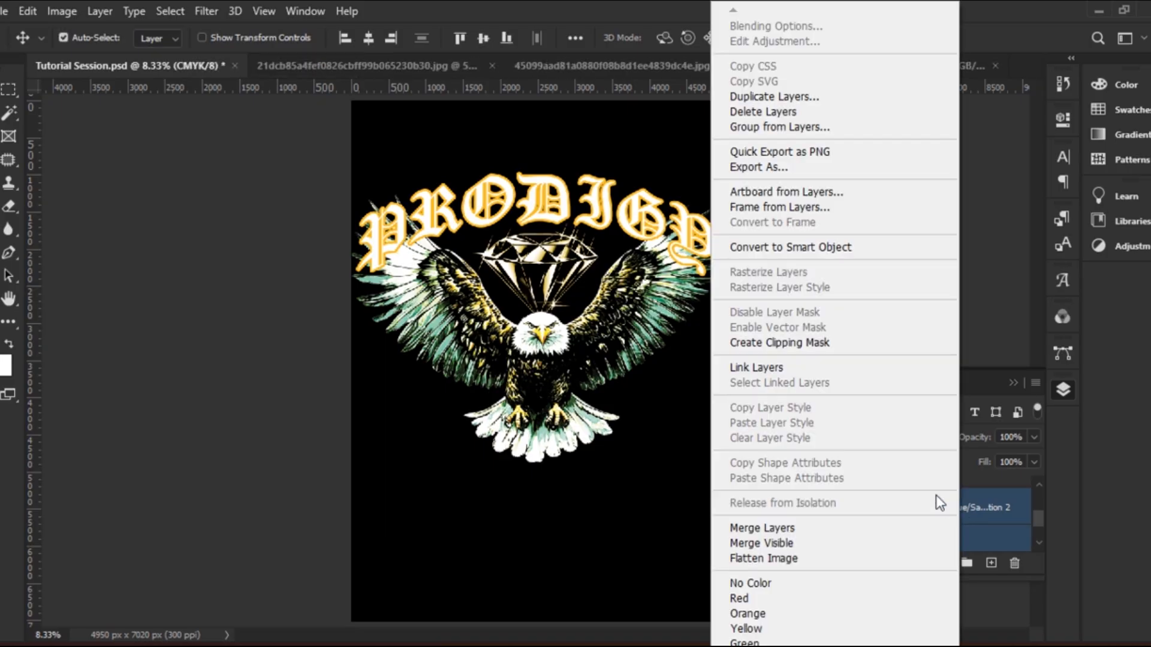
{"action": "left_click", "coordinate": [867, 257]}
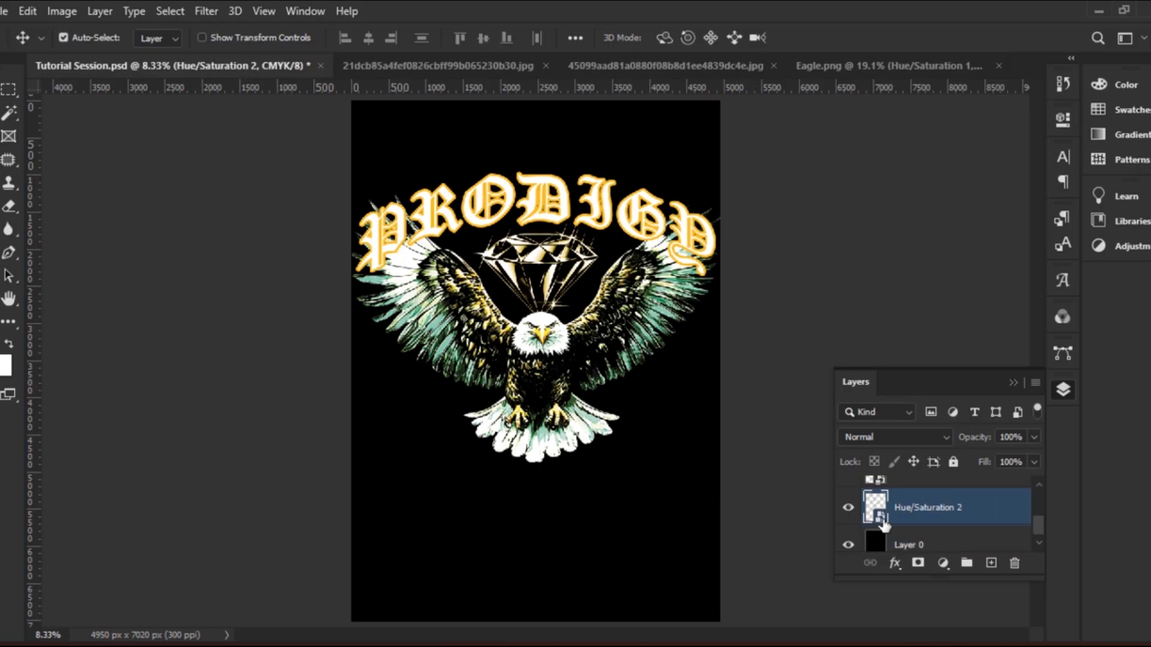
Toggle the diamond and eagle layers' visibility to check the result, then select the eagle
{"action": "left_click", "coordinate": [848, 510]}
{"action": "left_click", "coordinate": [847, 510]}
{"action": "left_click", "coordinate": [545, 378]}
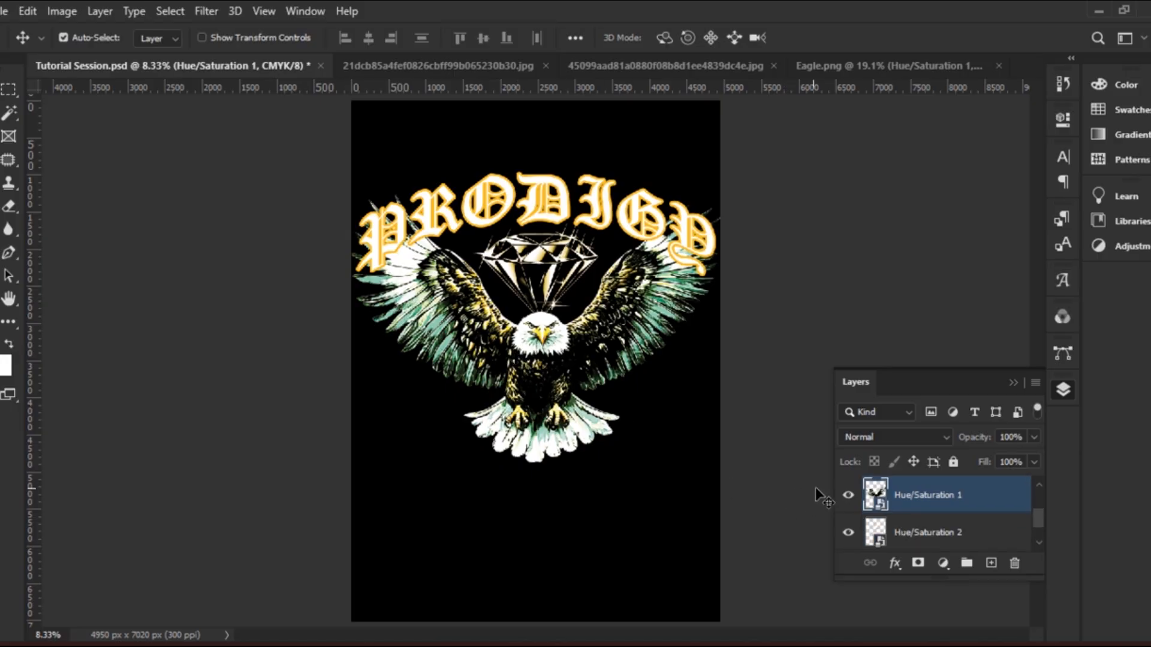
{"action": "left_click", "coordinate": [850, 496]}
{"action": "left_click", "coordinate": [850, 496]}
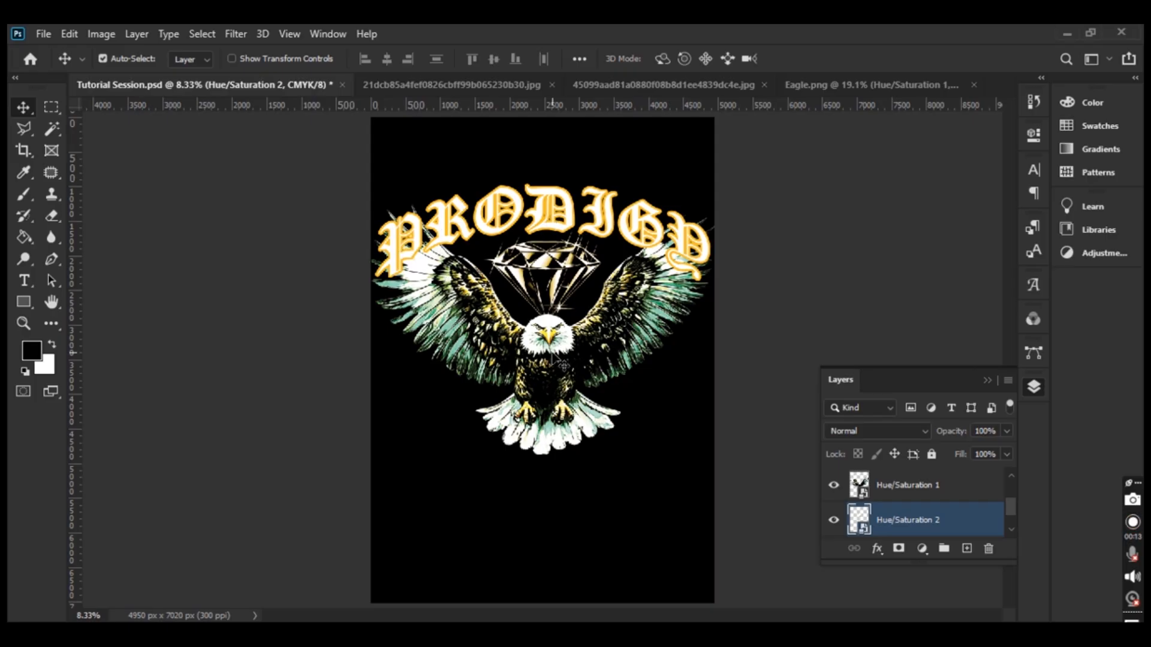
{"action": "left_click", "coordinate": [834, 520]}
{"action": "left_click", "coordinate": [834, 520]}
{"action": "left_click", "coordinate": [574, 372]}
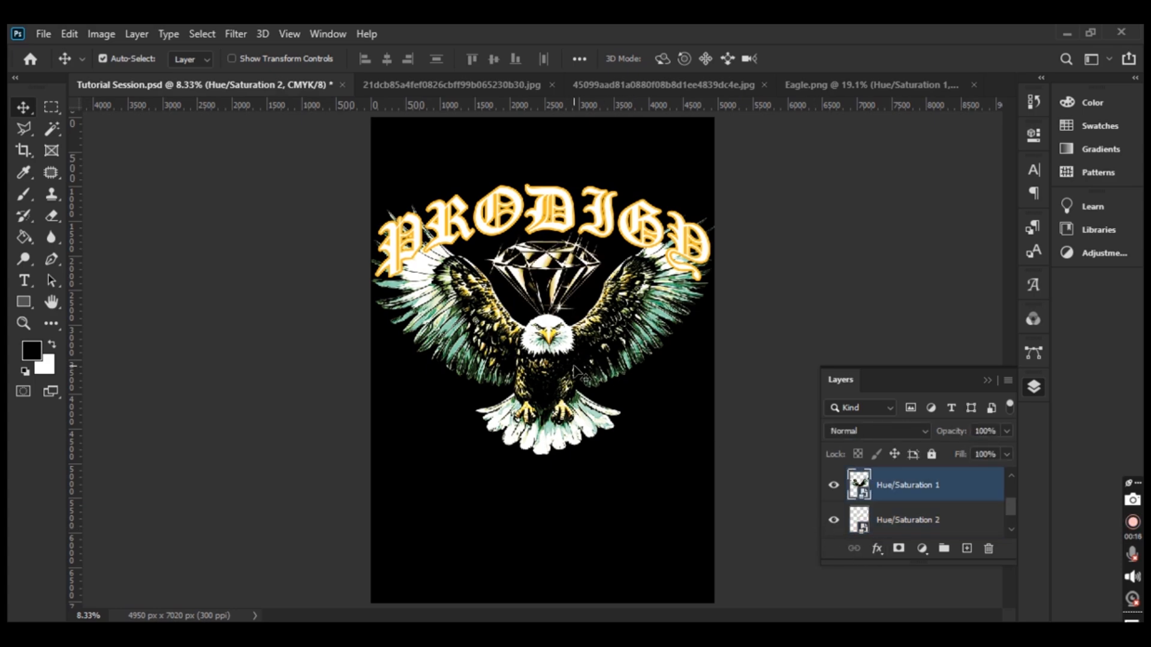
Rename the Hue/Saturation 1 eagle layer to 'Eagle'
{"action": "double_click", "coordinate": [927, 483]}
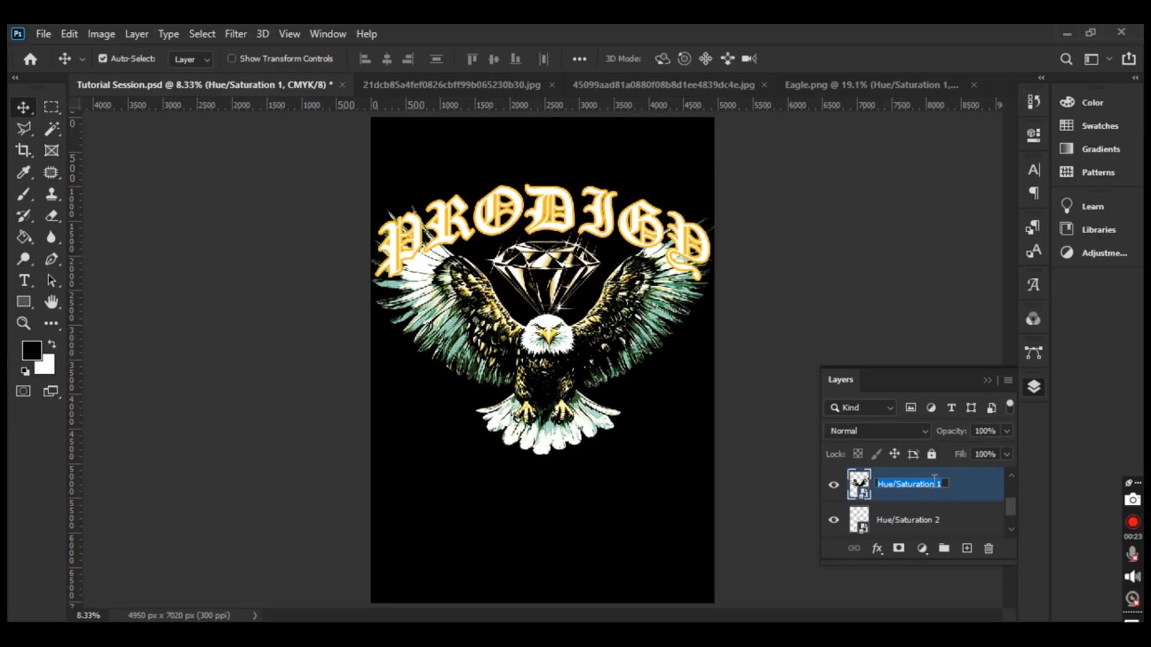
{"action": "type", "text": "Eagle"}
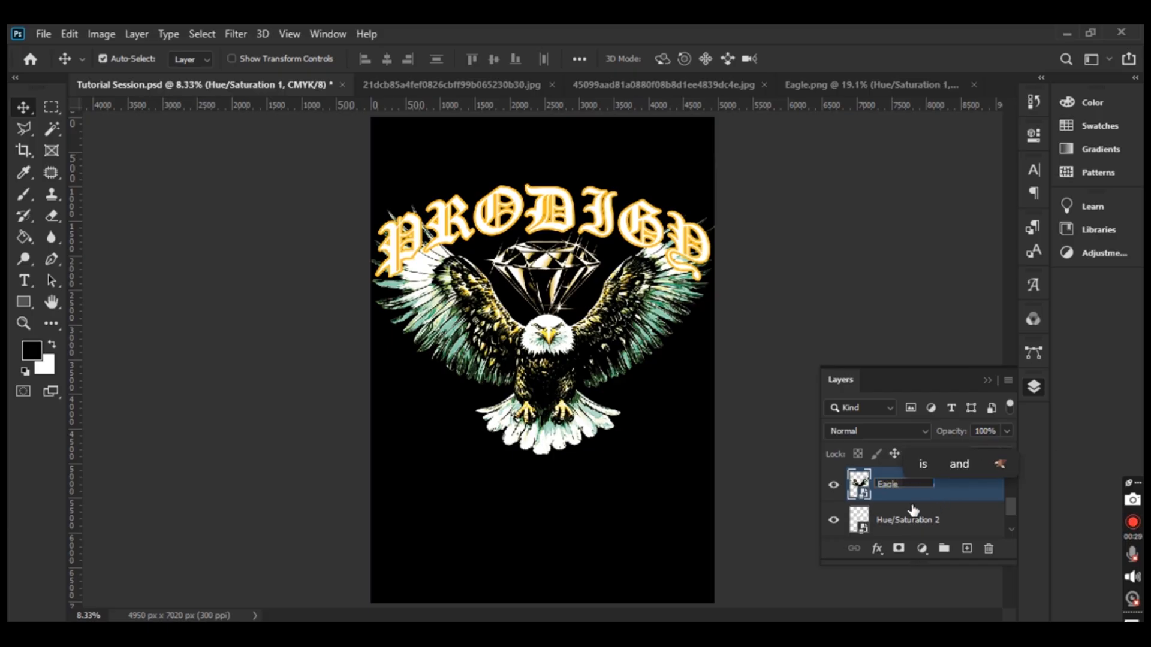
{"action": "left_click", "coordinate": [919, 520]}
Duplicate the Eagle layer into Eagle copy, keeping both layers visible
{"action": "left_click", "coordinate": [946, 485]}
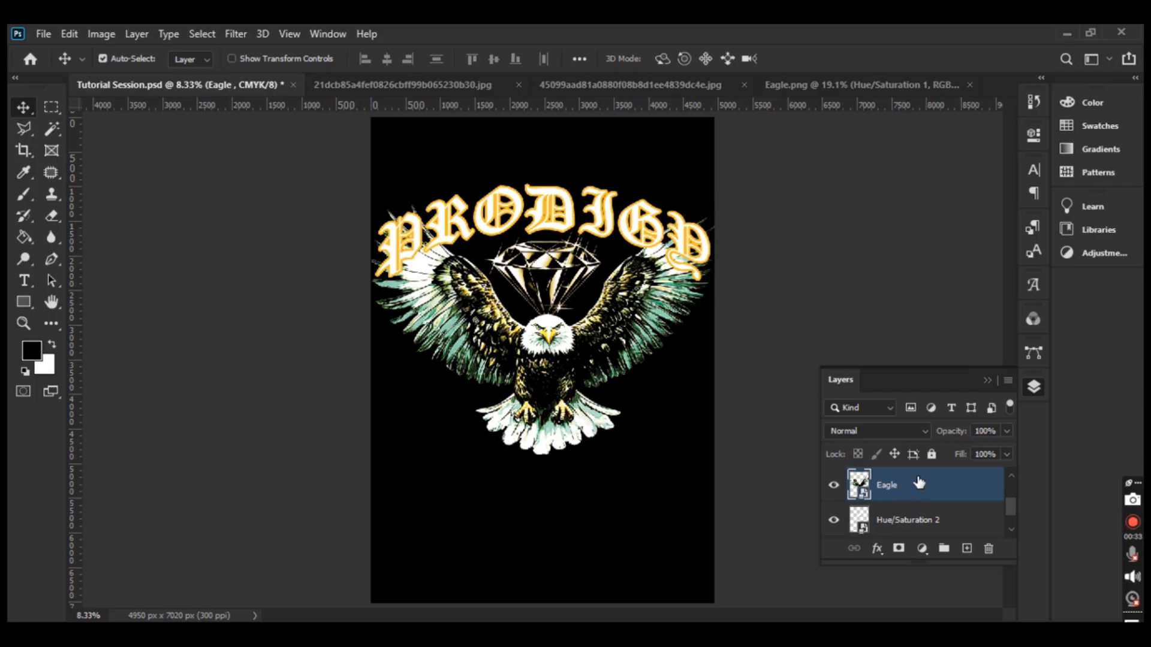
{"action": "left_click_drag", "start_coordinate": [919, 483], "coordinate": [967, 548]}
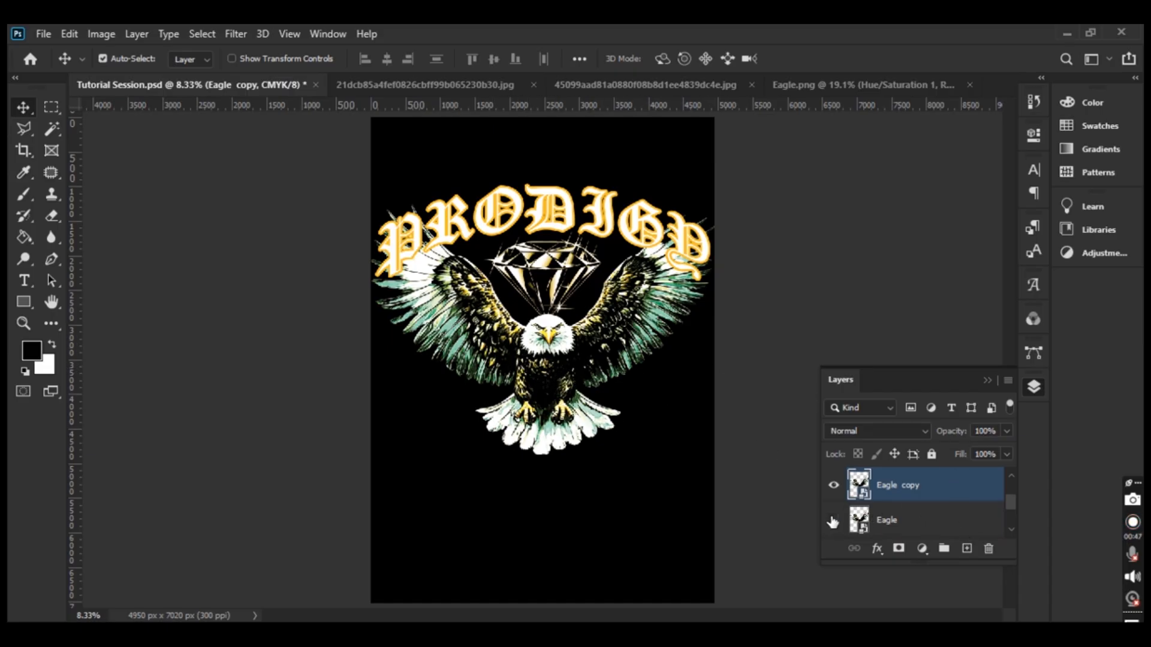
{"action": "left_click", "coordinate": [833, 485]}
{"action": "left_click", "coordinate": [834, 485]}
{"action": "left_click", "coordinate": [834, 521]}
{"action": "left_click", "coordinate": [835, 486]}
Convert the PRODIGY text layer to a shape and check it by toggling visibility
{"action": "left_click", "coordinate": [555, 227]}
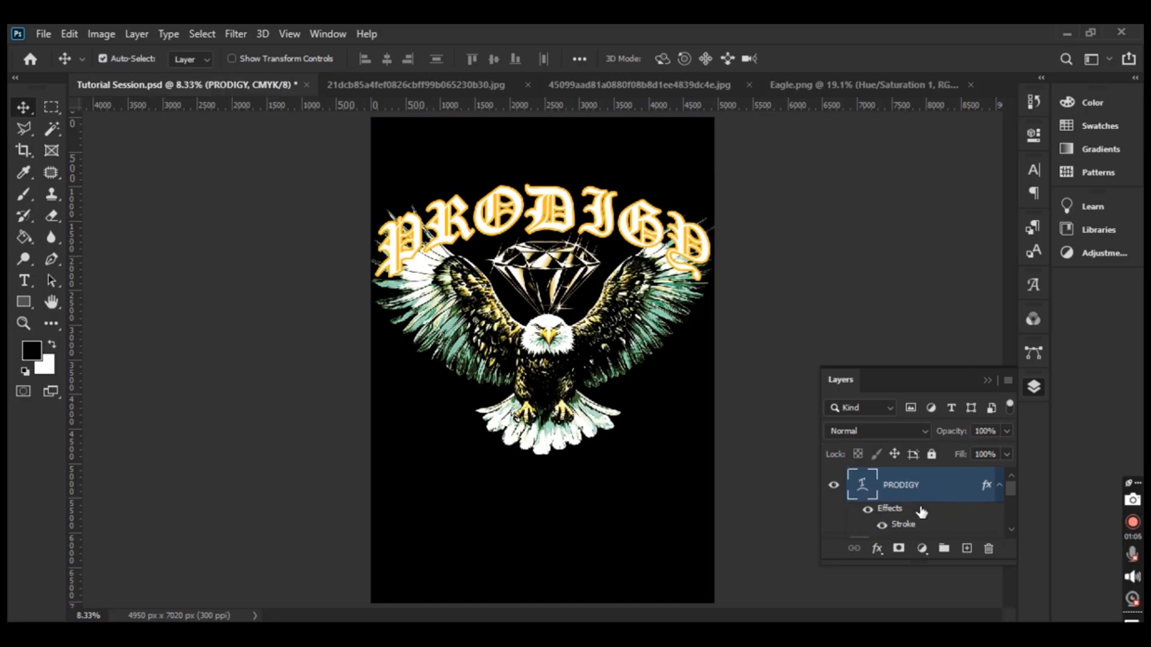
{"action": "right_click", "coordinate": [915, 480]}
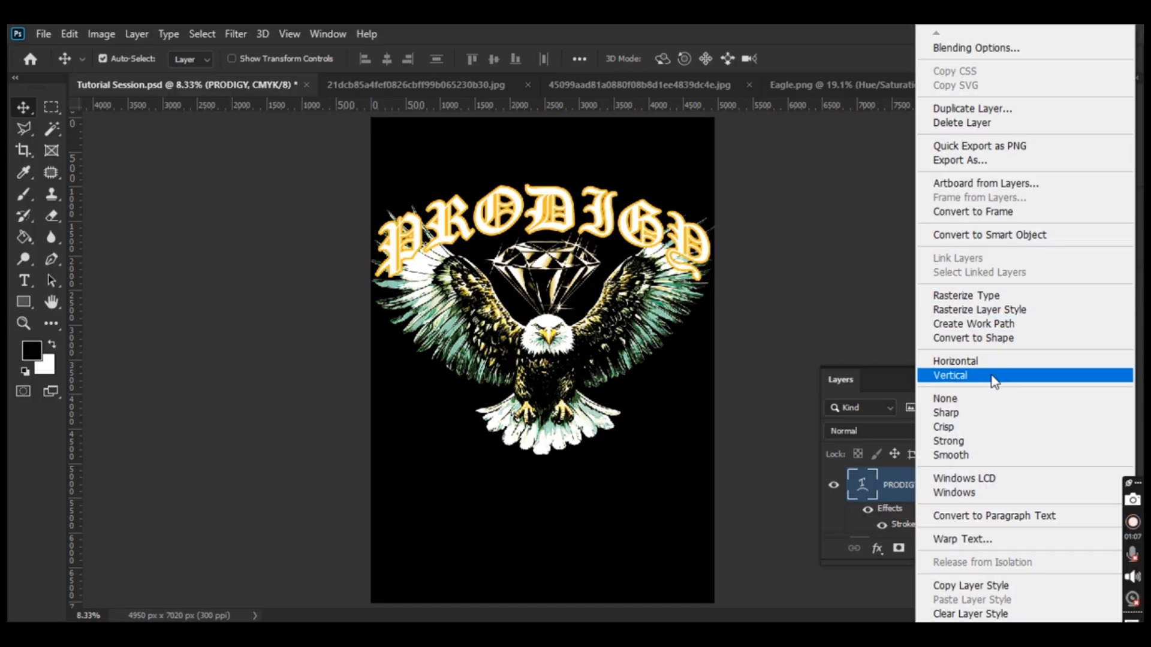
{"action": "left_click", "coordinate": [1022, 339]}
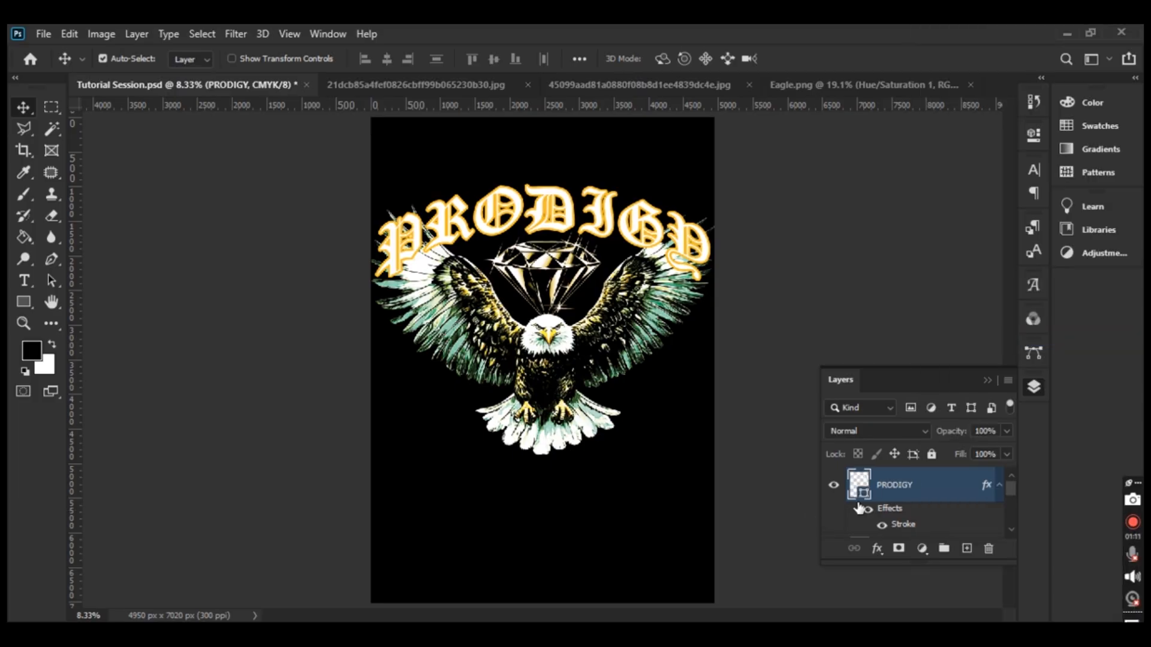
{"action": "left_click", "coordinate": [833, 485]}
{"action": "left_click", "coordinate": [834, 486]}
Convert the PRODIGY layer into a smart object and verify it on the canvas
{"action": "right_click", "coordinate": [907, 488]}
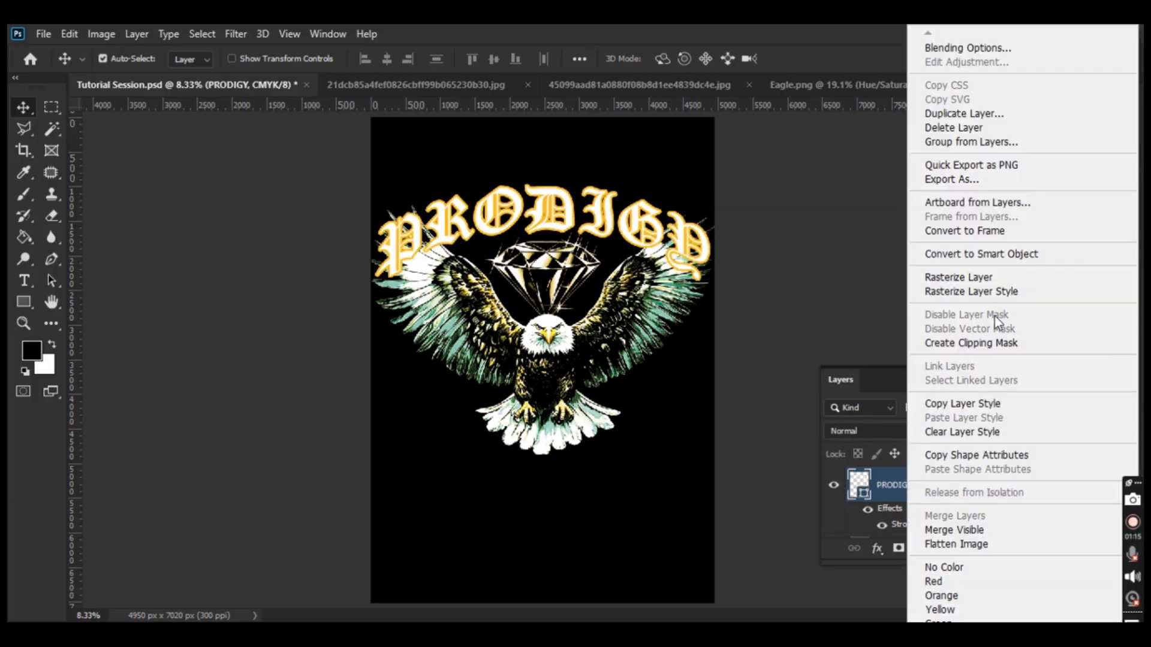
{"action": "left_click", "coordinate": [1020, 260]}
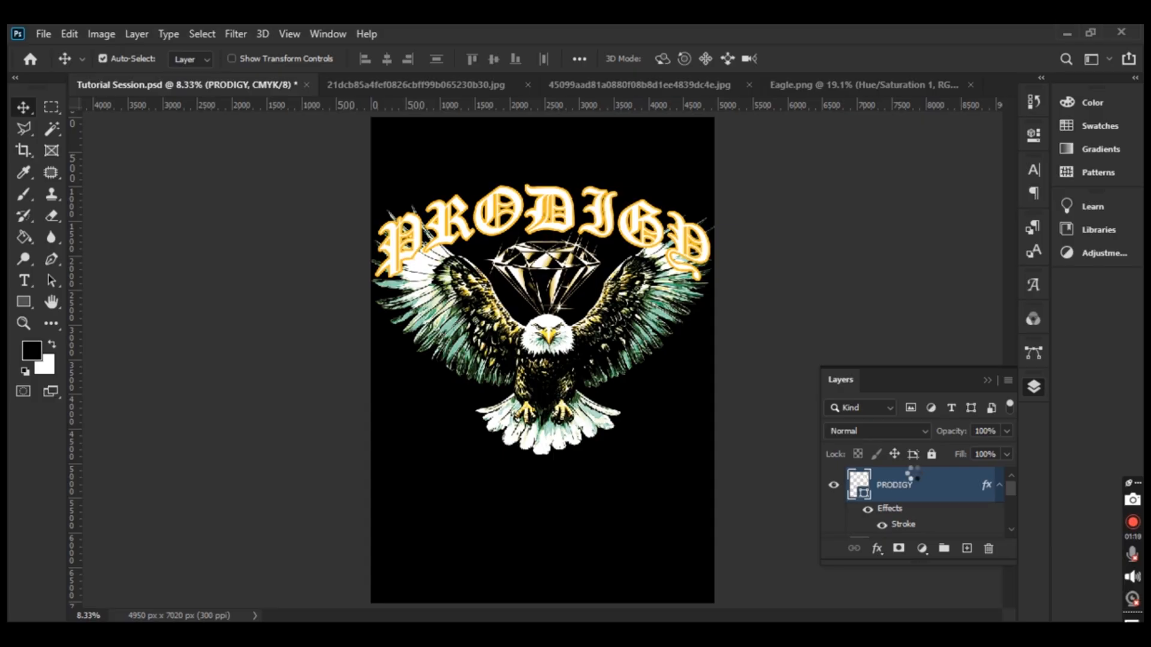
{"action": "left_click", "coordinate": [833, 486]}
{"action": "left_click", "coordinate": [833, 487]}
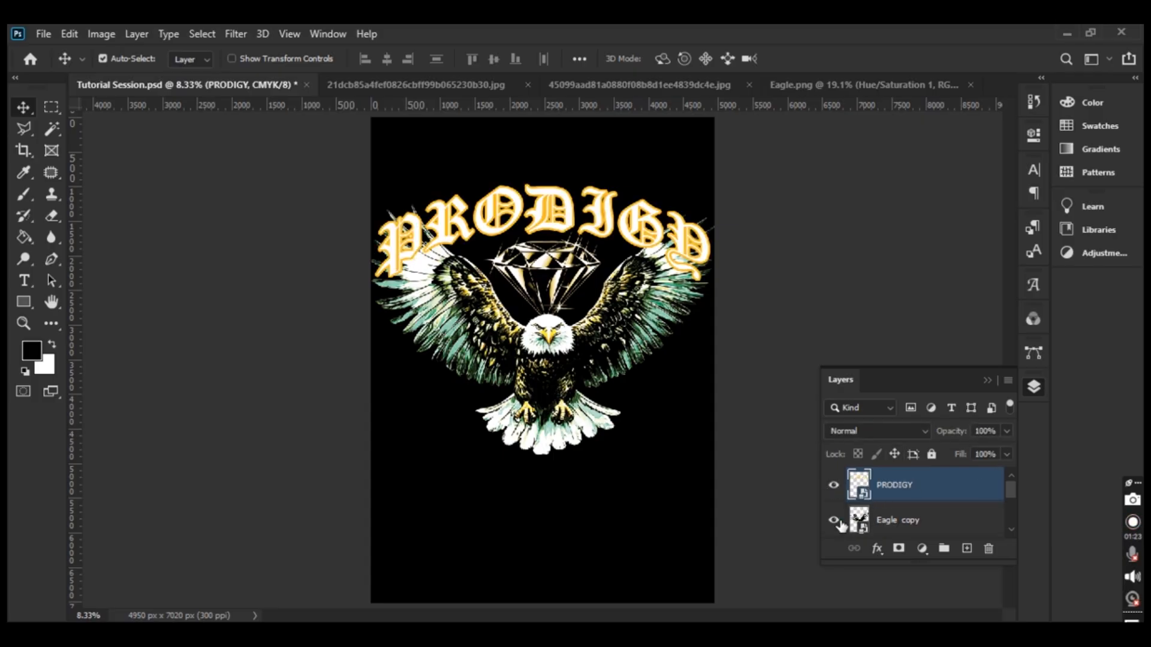
Drag the Eagle copy layer above the PRODIGY layer in the Layers panel
{"action": "left_click", "coordinate": [908, 526]}
{"action": "left_click_drag", "start_coordinate": [913, 525], "coordinate": [922, 489]}
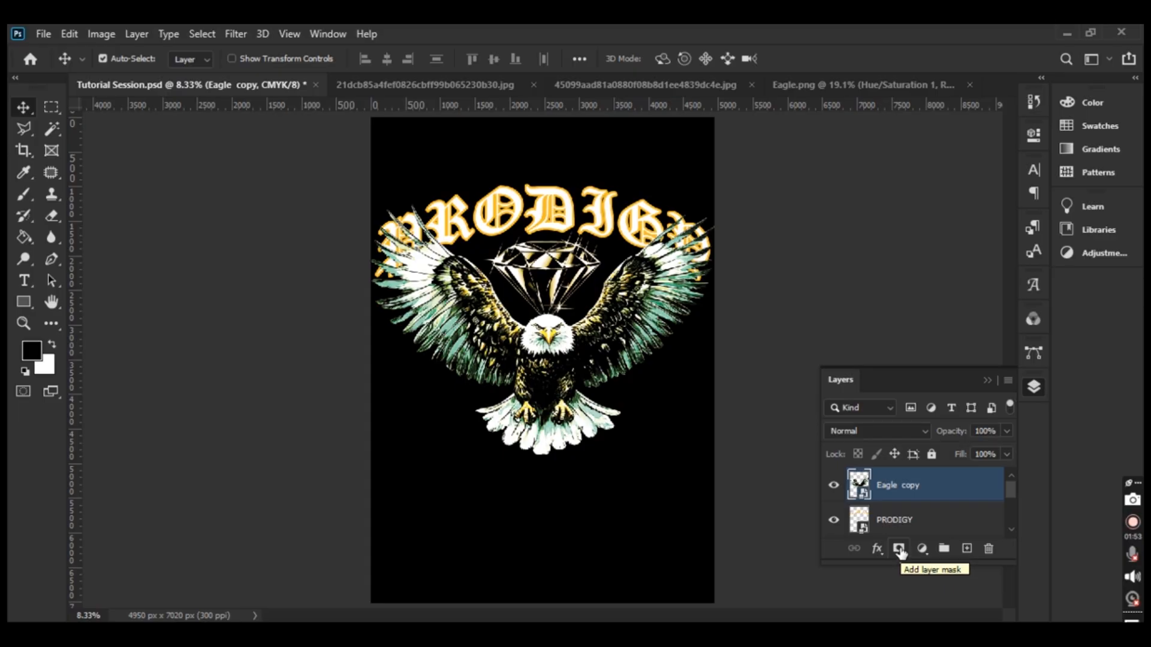
Add a layer mask to Eagle copy and switch to the Brush tool
{"action": "left_click", "coordinate": [899, 550]}
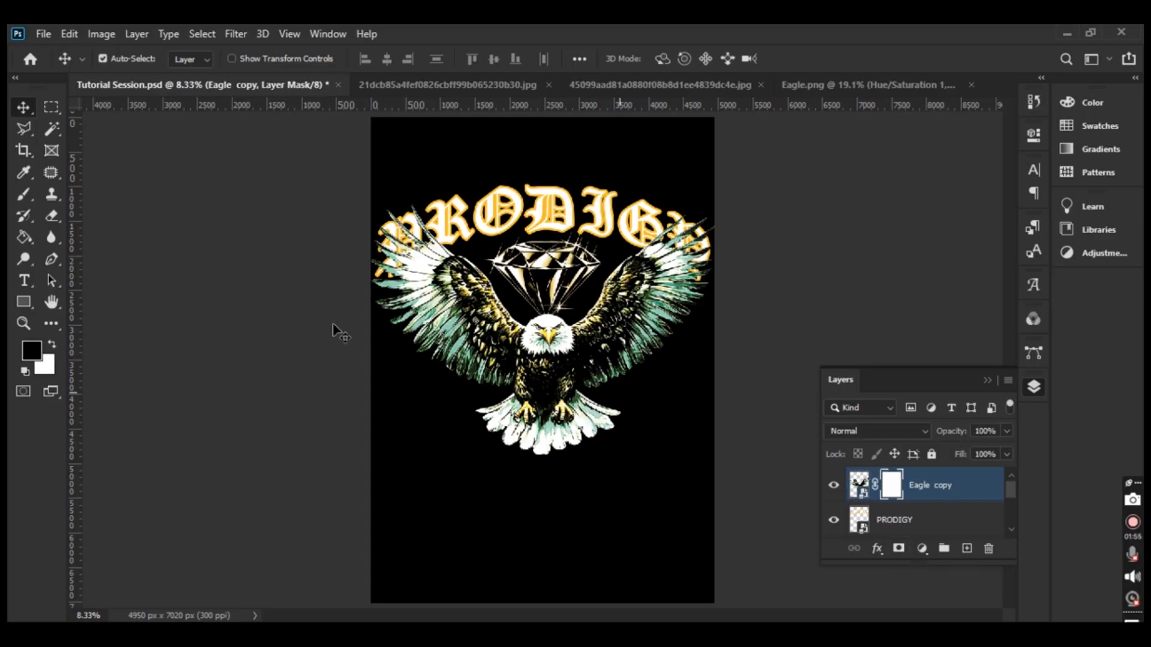
{"action": "left_click", "coordinate": [25, 194]}
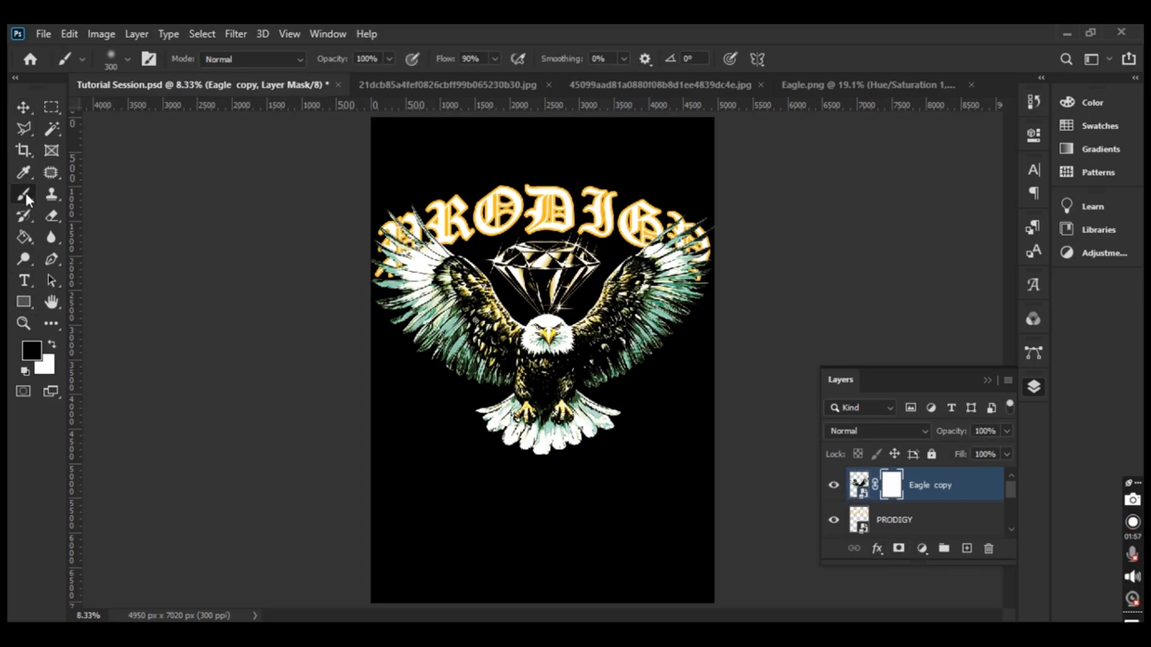
{"action": "left_click", "coordinate": [95, 193]}
{"action": "right_click", "coordinate": [230, 200]}
{"action": "key", "text": "Escape"}
Choose the General Brushes Soft Round brush at 300 px
{"action": "right_click", "coordinate": [463, 177]}
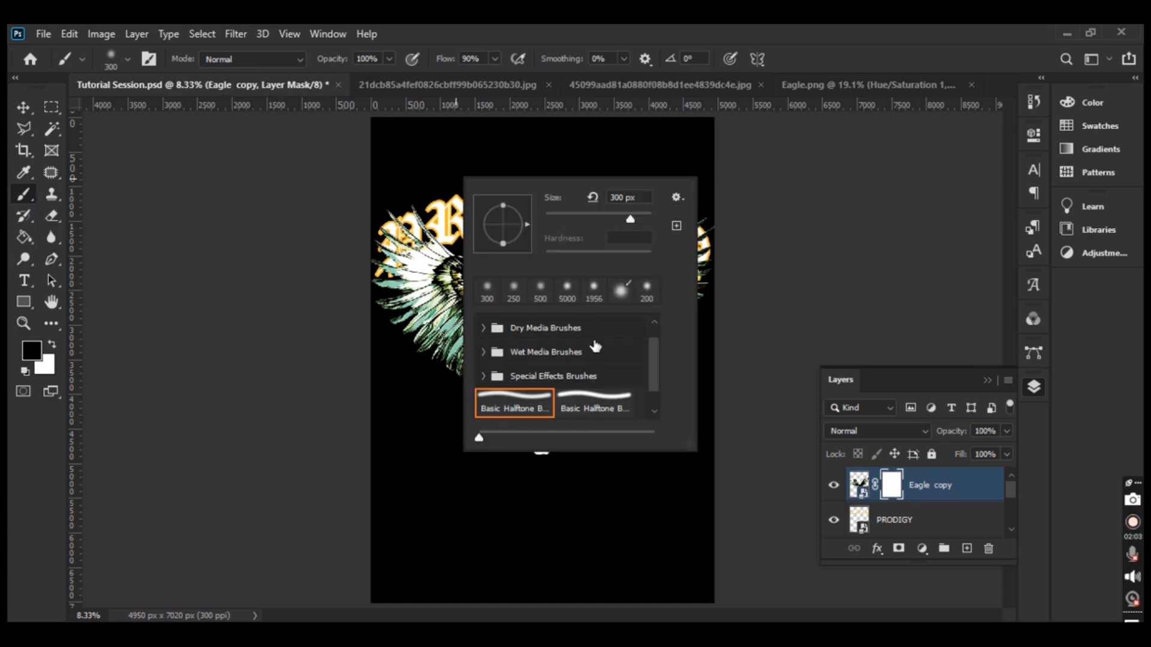
{"action": "left_click_drag", "start_coordinate": [656, 368], "coordinate": [652, 327]}
{"action": "left_click", "coordinate": [519, 324]}
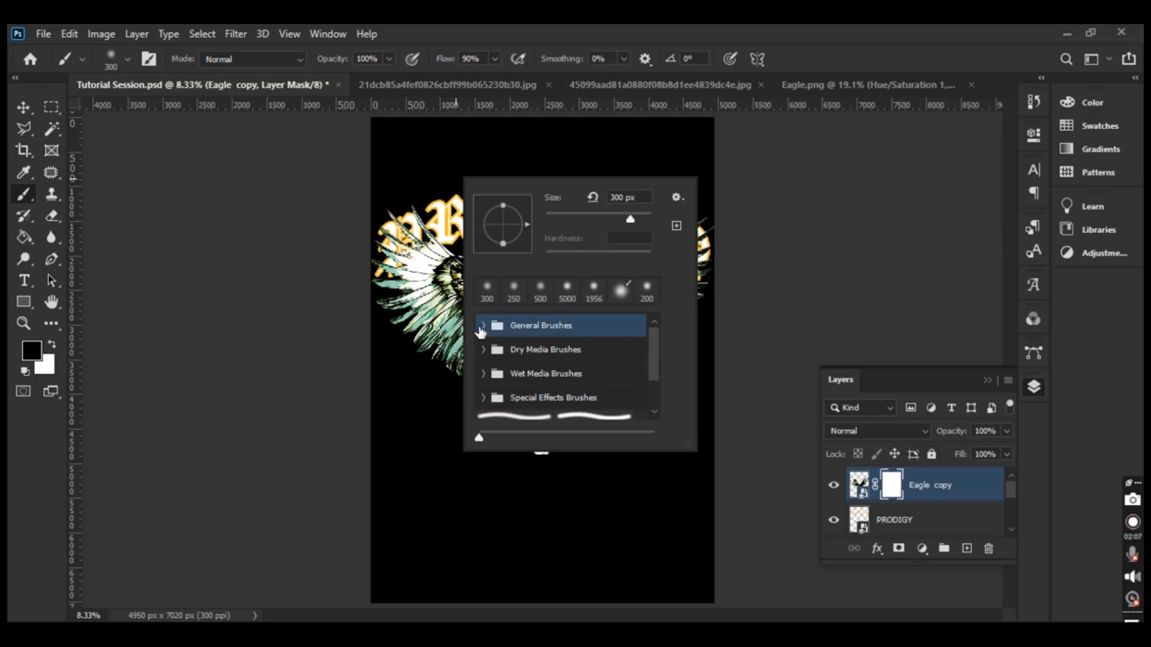
{"action": "left_click", "coordinate": [483, 325]}
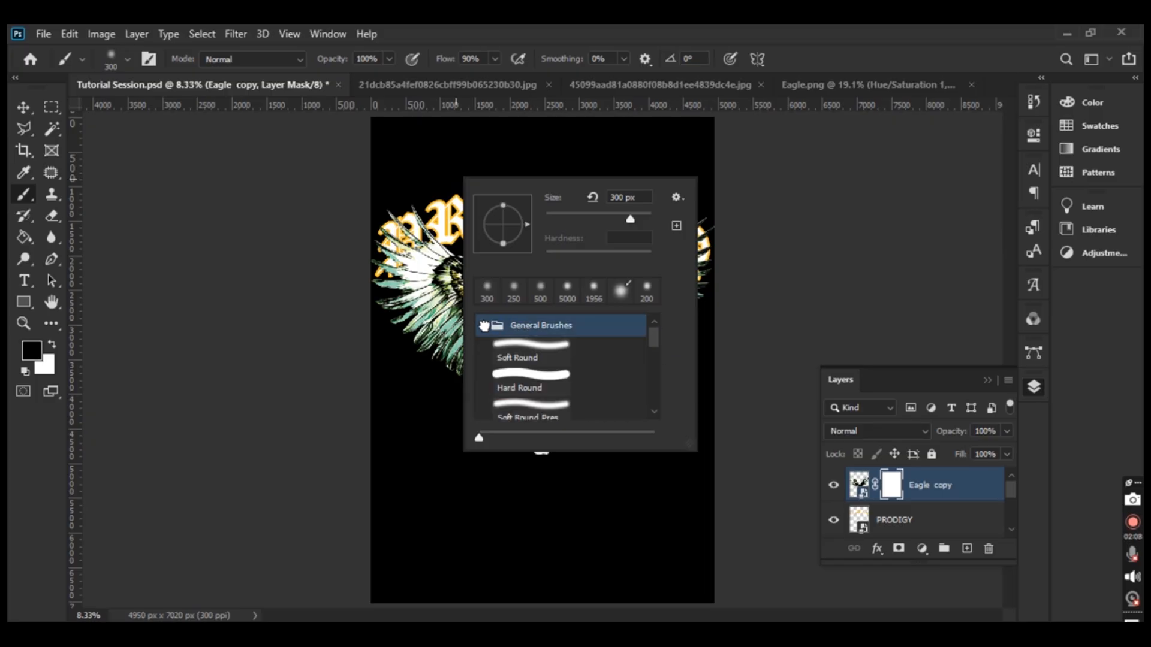
{"action": "left_click", "coordinate": [530, 353]}
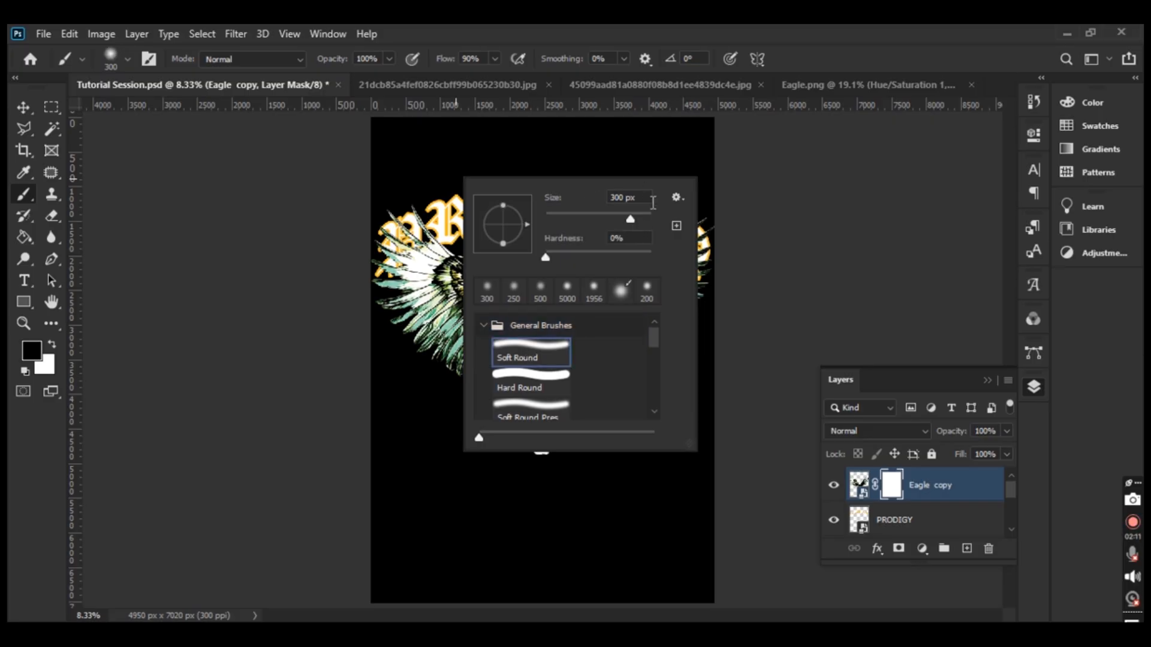
{"action": "left_click", "coordinate": [699, 160]}
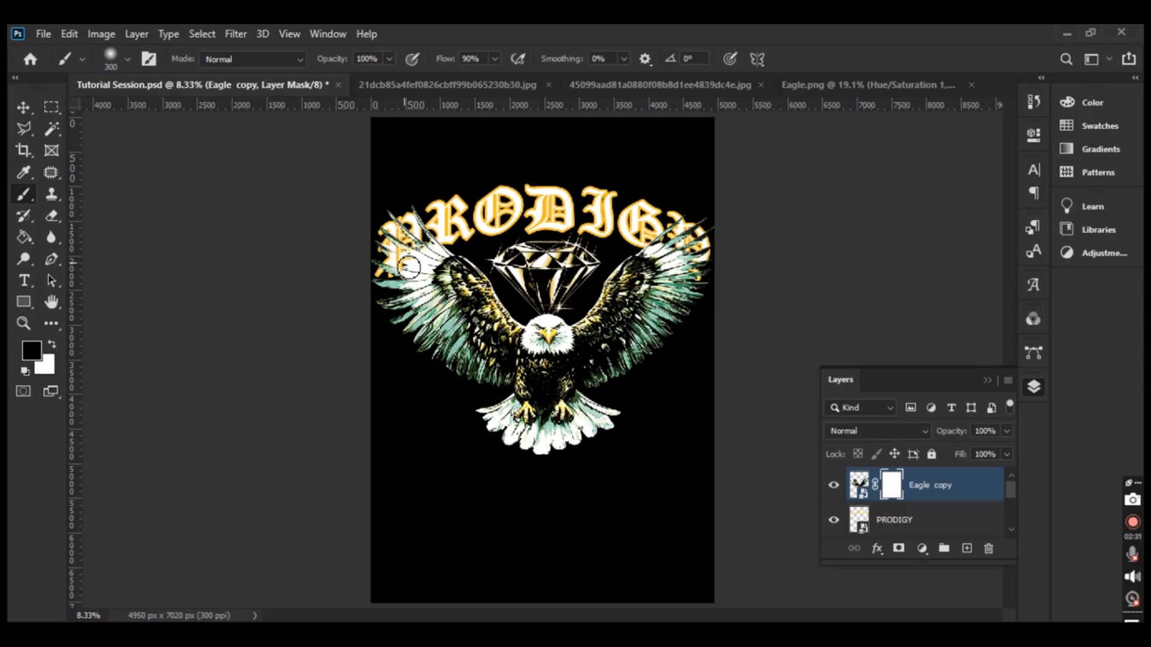
Paint black on the Eagle copy mask to hide the left-wing feathers over the P
{"action": "key", "text": "ctrl+plus"}
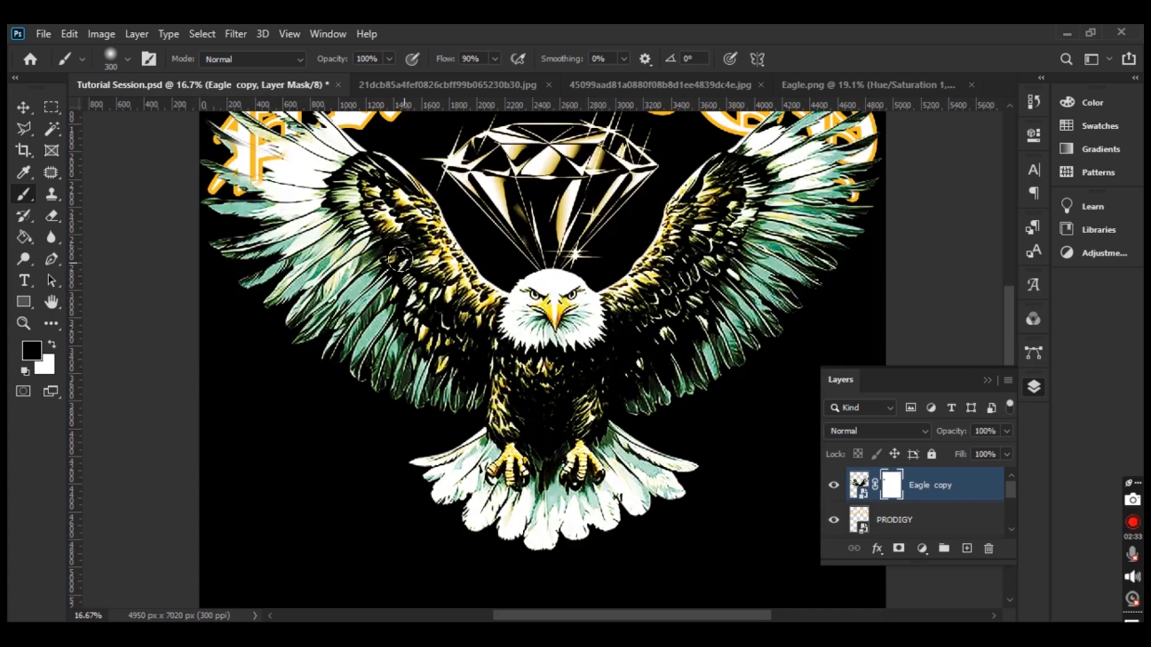
{"action": "left_click_drag", "start_coordinate": [367, 247], "coordinate": [434, 382]}
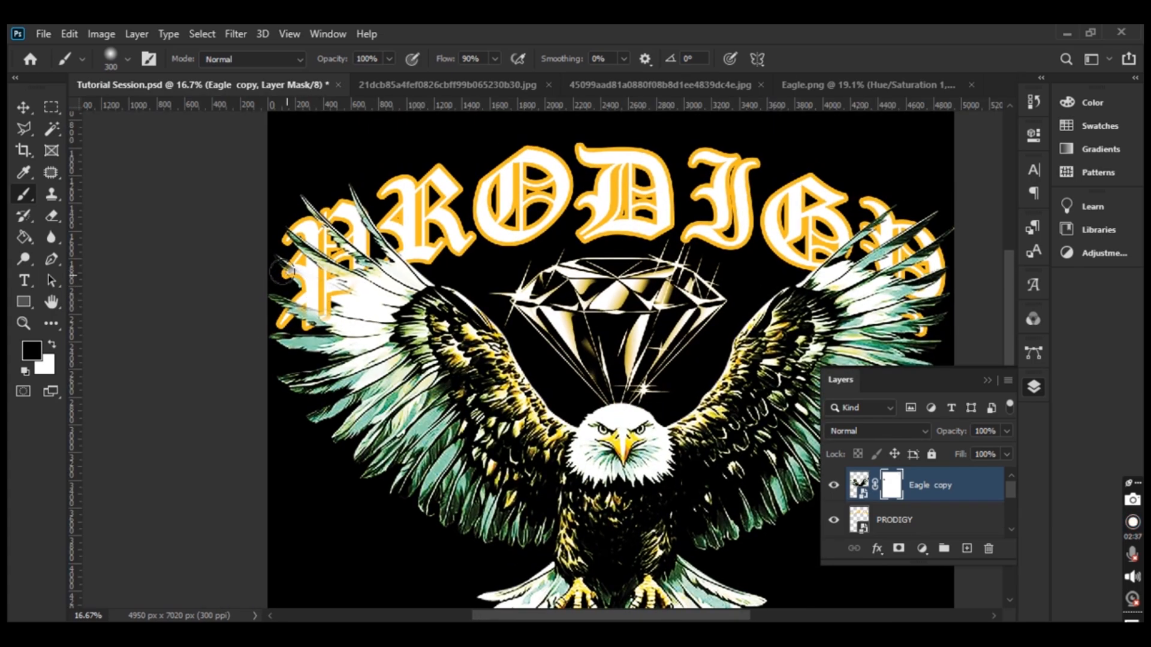
{"action": "mouse_move", "coordinate": [297, 283]}
{"action": "left_mouse_down"}
{"action": "mouse_move", "coordinate": [333, 295]}
{"action": "mouse_move", "coordinate": [306, 285]}
{"action": "mouse_move", "coordinate": [325, 308]}
{"action": "mouse_move", "coordinate": [292, 302]}
{"action": "mouse_move", "coordinate": [306, 309]}
{"action": "left_mouse_up"}
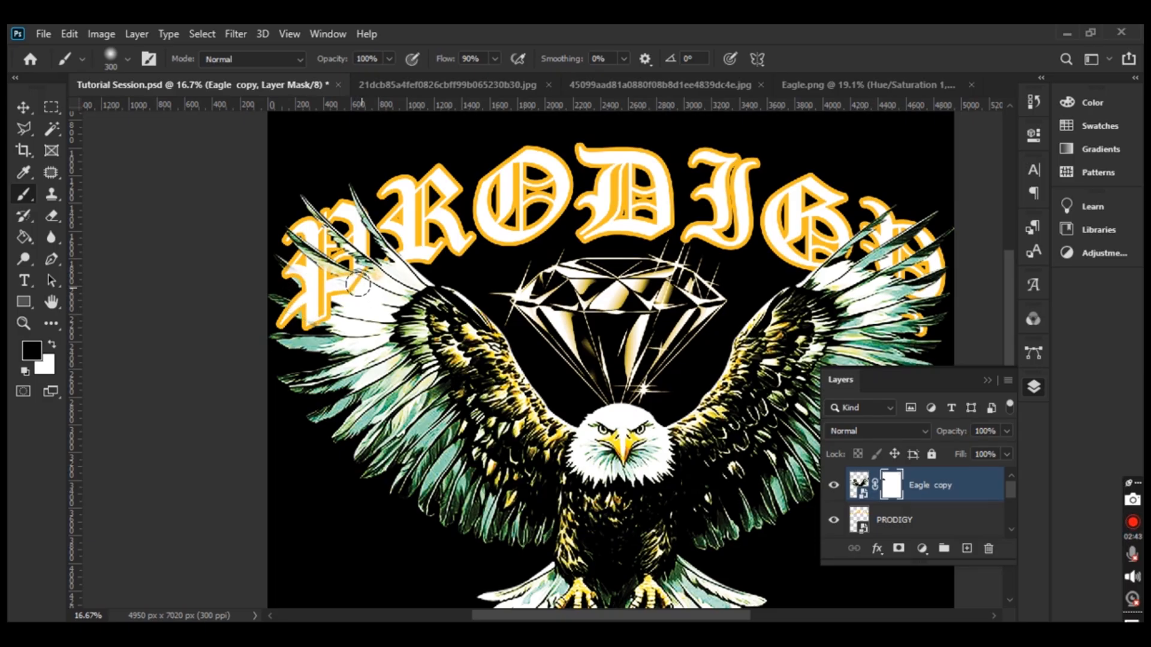
{"action": "left_click_drag", "start_coordinate": [367, 284], "coordinate": [351, 278]}
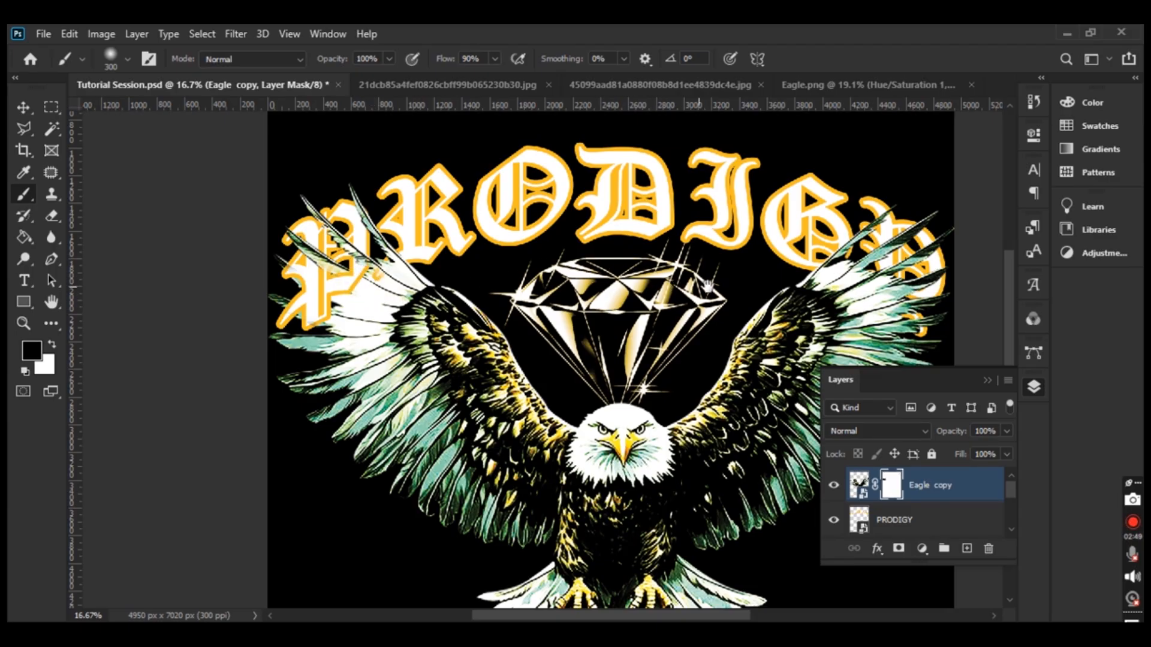
{"action": "left_click_drag", "start_coordinate": [778, 288], "coordinate": [505, 283]}
Paint black on the Eagle copy mask over the right-wing feathers covering the Y
{"action": "key", "text": "ctrl+r"}
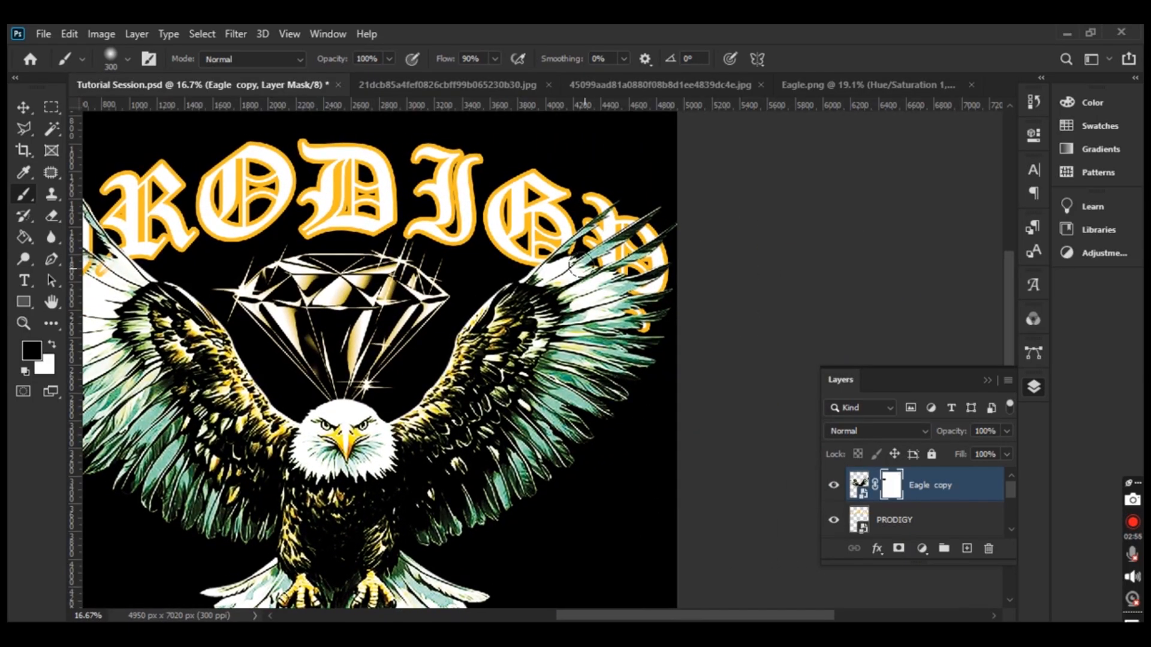
{"action": "mouse_move", "coordinate": [570, 261]}
{"action": "left_mouse_down"}
{"action": "mouse_move", "coordinate": [583, 287]}
{"action": "mouse_move", "coordinate": [609, 262]}
{"action": "mouse_move", "coordinate": [586, 280]}
{"action": "mouse_move", "coordinate": [586, 293]}
{"action": "mouse_move", "coordinate": [607, 276]}
{"action": "mouse_move", "coordinate": [589, 301]}
{"action": "mouse_move", "coordinate": [621, 287]}
{"action": "mouse_move", "coordinate": [599, 313]}
{"action": "mouse_move", "coordinate": [634, 297]}
{"action": "mouse_move", "coordinate": [614, 316]}
{"action": "mouse_move", "coordinate": [636, 293]}
{"action": "mouse_move", "coordinate": [611, 327]}
{"action": "mouse_move", "coordinate": [637, 323]}
{"action": "left_mouse_up"}
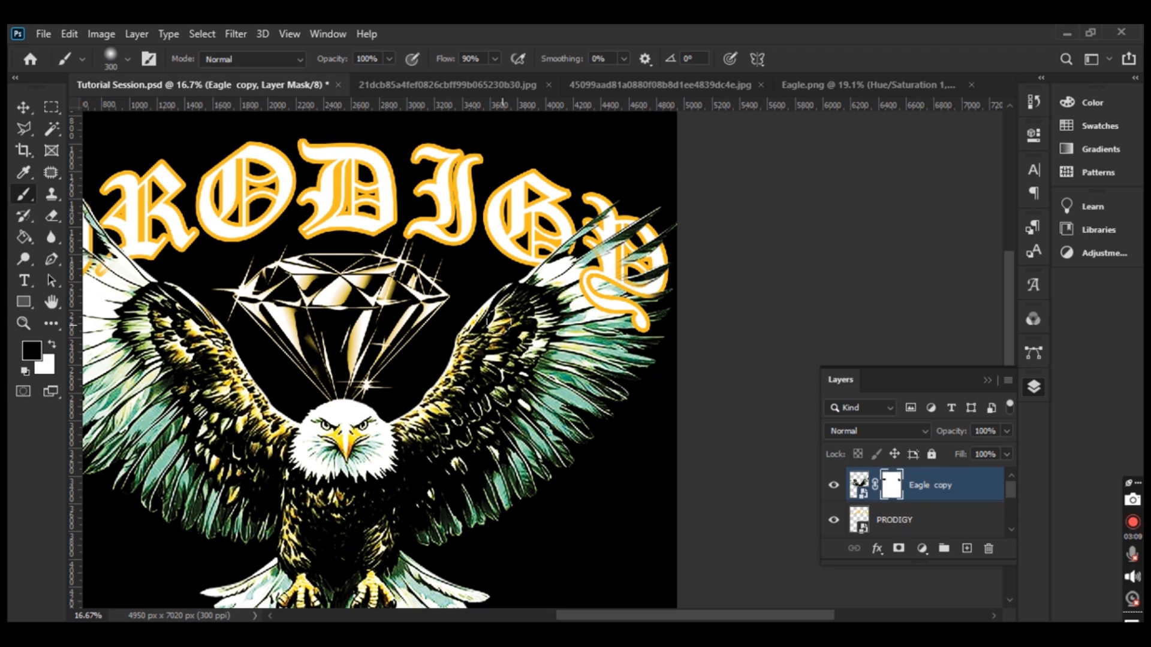
{"action": "left_click_drag", "start_coordinate": [332, 356], "coordinate": [526, 347]}
{"action": "key", "text": "ctrl+r"}
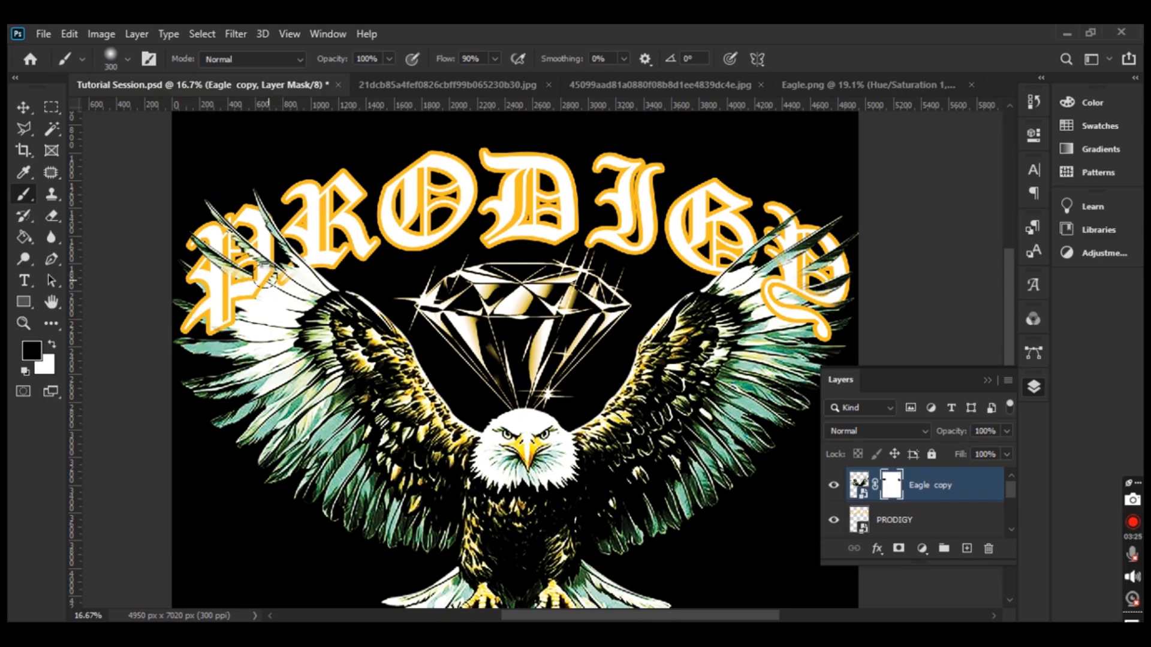
Mask off the feather tips lying over the P with black
{"action": "key", "text": "x"}
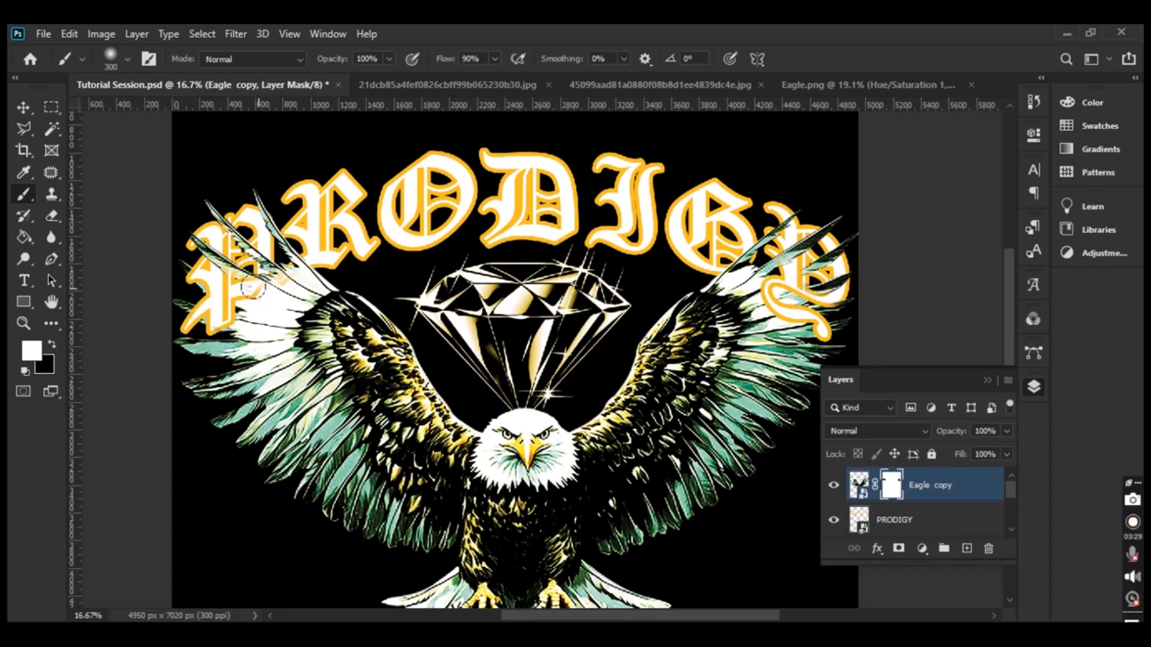
{"action": "key", "text": "x"}
{"action": "key", "text": "x"}
{"action": "key", "text": "x"}
{"action": "mouse_move", "coordinate": [277, 276]}
{"action": "left_mouse_down"}
{"action": "mouse_move", "coordinate": [265, 269]}
{"action": "mouse_move", "coordinate": [296, 292]}
{"action": "mouse_move", "coordinate": [258, 258]}
{"action": "mouse_move", "coordinate": [239, 259]}
{"action": "left_mouse_up"}
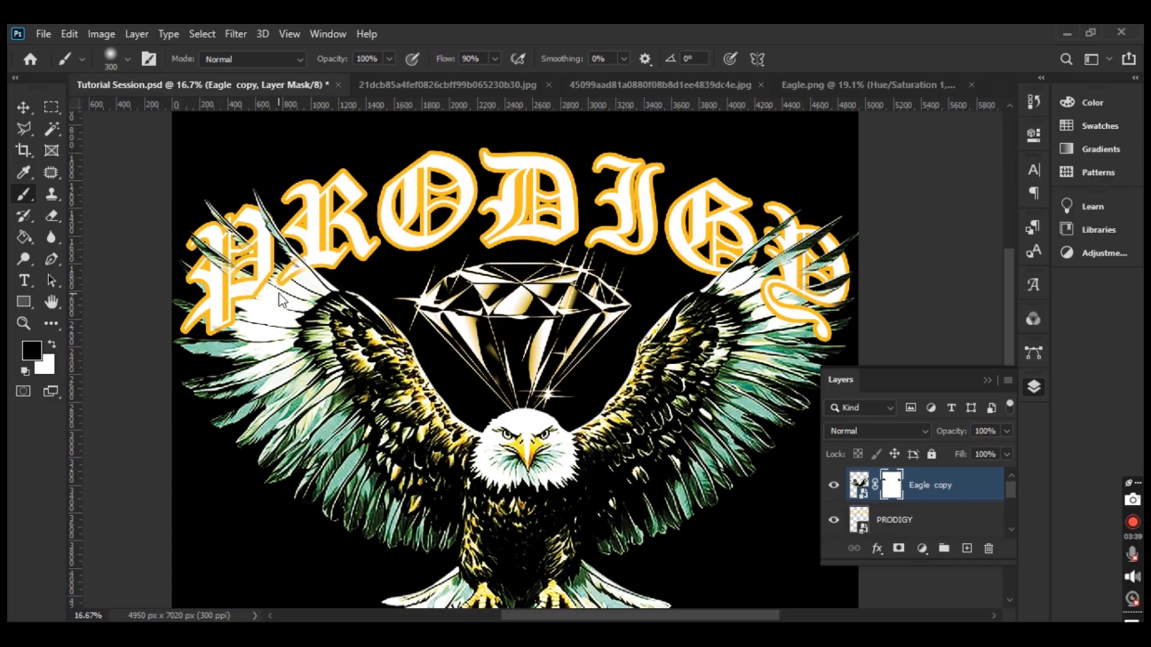
Paint white on the mask to restore some feathers over the P
{"action": "key", "text": "x"}
{"action": "mouse_move", "coordinate": [224, 269]}
{"action": "left_mouse_down"}
{"action": "mouse_move", "coordinate": [216, 299]}
{"action": "mouse_move", "coordinate": [195, 270]}
{"action": "mouse_move", "coordinate": [244, 303]}
{"action": "mouse_move", "coordinate": [269, 299]}
{"action": "mouse_move", "coordinate": [259, 282]}
{"action": "mouse_move", "coordinate": [253, 297]}
{"action": "mouse_move", "coordinate": [241, 282]}
{"action": "mouse_move", "coordinate": [270, 298]}
{"action": "mouse_move", "coordinate": [210, 283]}
{"action": "mouse_move", "coordinate": [215, 259]}
{"action": "mouse_move", "coordinate": [209, 282]}
{"action": "mouse_move", "coordinate": [184, 260]}
{"action": "mouse_move", "coordinate": [241, 303]}
{"action": "mouse_move", "coordinate": [173, 270]}
{"action": "mouse_move", "coordinate": [247, 305]}
{"action": "left_mouse_up"}
{"action": "key", "text": "x"}
{"action": "key", "text": "x"}
{"action": "key", "text": "x"}
{"action": "key", "text": "x"}
{"action": "key", "text": "x"}
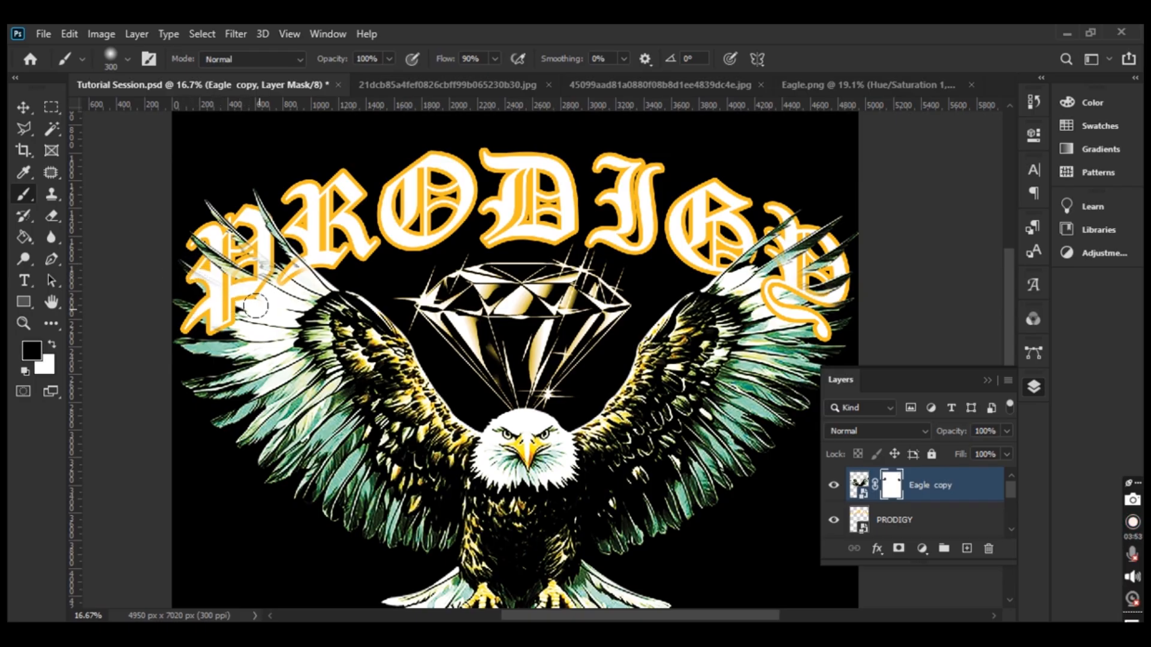
{"action": "key", "text": "ctrl+plus"}
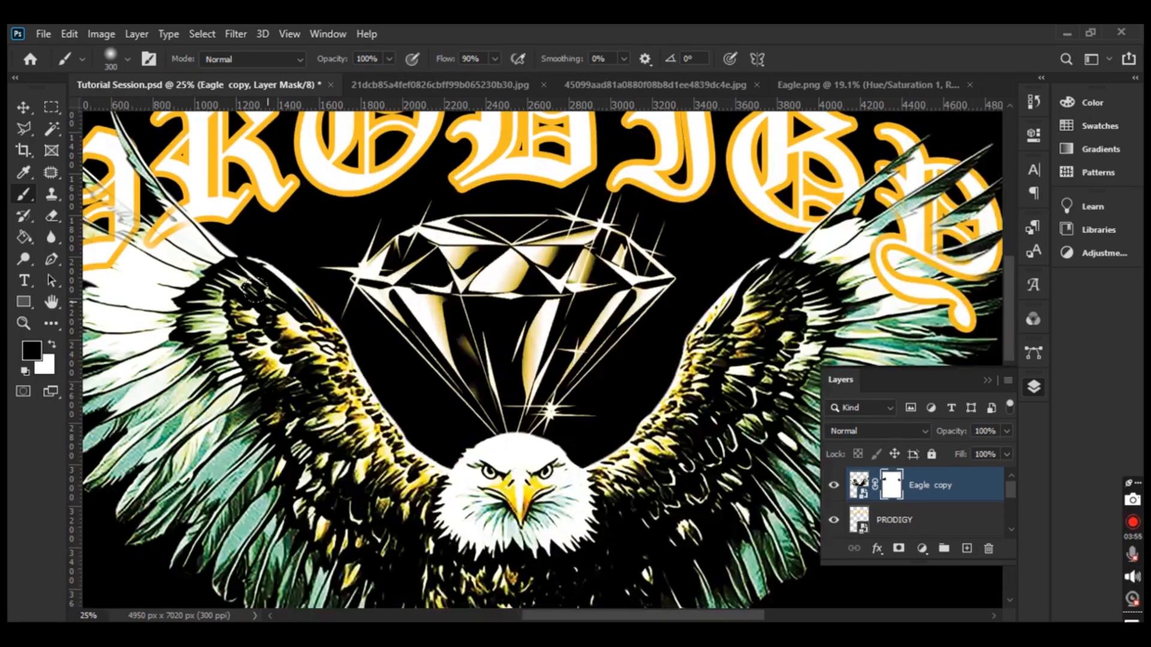
Restore feather detail at the P's lower left and hide feathers over its lower bowl
{"action": "left_click_drag", "start_coordinate": [184, 276], "coordinate": [380, 308]}
{"action": "key", "text": "ctrl+r"}
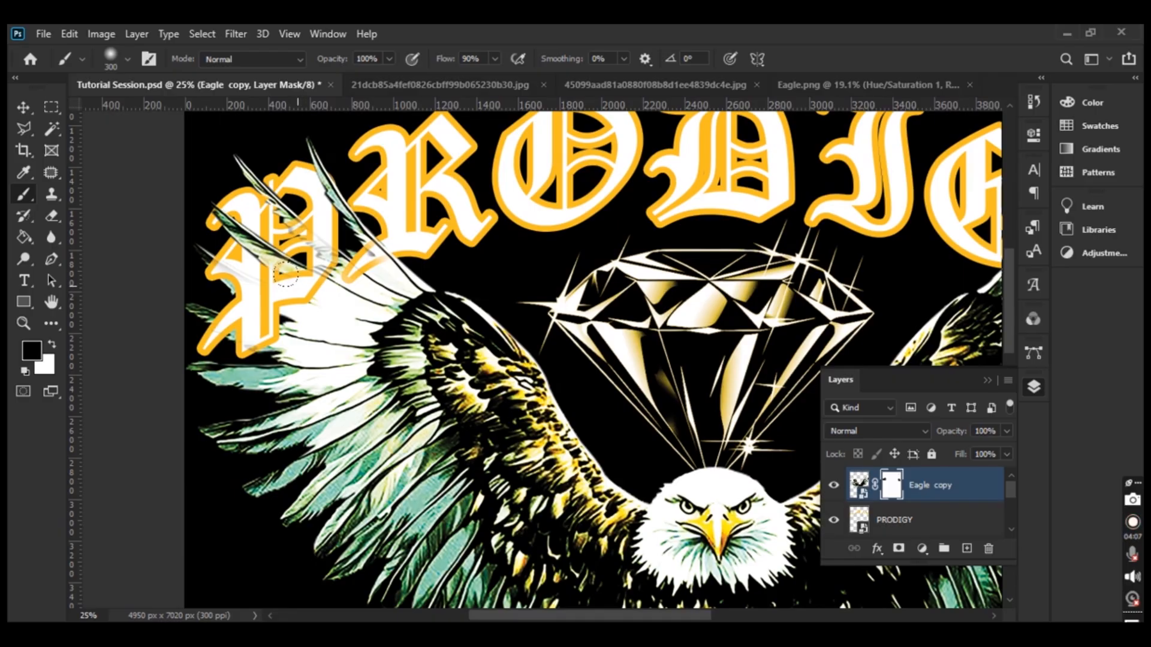
{"action": "key", "text": "x"}
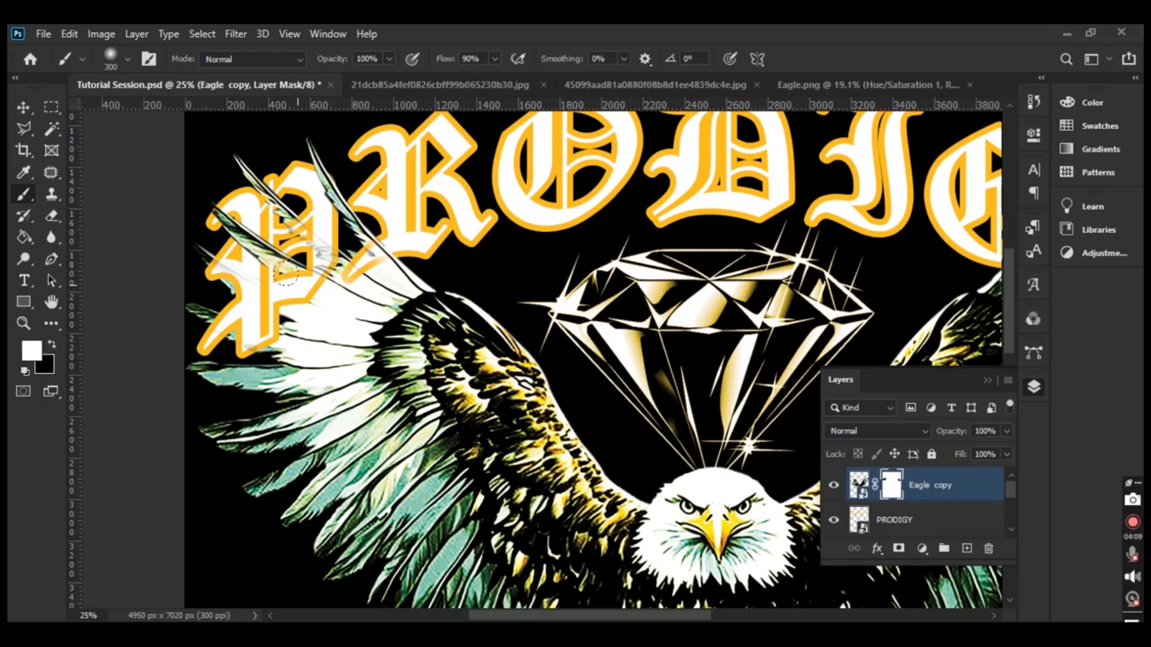
{"action": "mouse_move", "coordinate": [285, 274]}
{"action": "left_mouse_down"}
{"action": "mouse_move", "coordinate": [251, 254]}
{"action": "mouse_move", "coordinate": [255, 277]}
{"action": "mouse_move", "coordinate": [284, 269]}
{"action": "mouse_move", "coordinate": [243, 268]}
{"action": "mouse_move", "coordinate": [253, 272]}
{"action": "left_mouse_up"}
{"action": "key", "text": "x"}
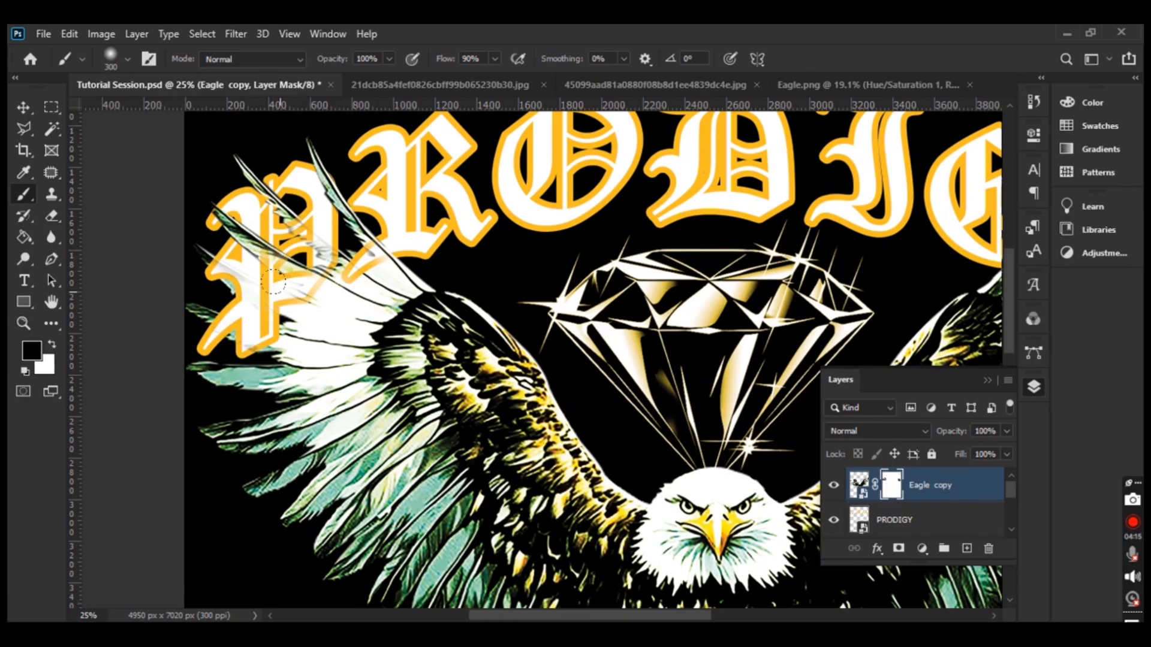
{"action": "mouse_move", "coordinate": [286, 292]}
{"action": "left_mouse_down"}
{"action": "mouse_move", "coordinate": [308, 293]}
{"action": "mouse_move", "coordinate": [301, 289]}
{"action": "left_mouse_up"}
{"action": "key", "text": "x"}
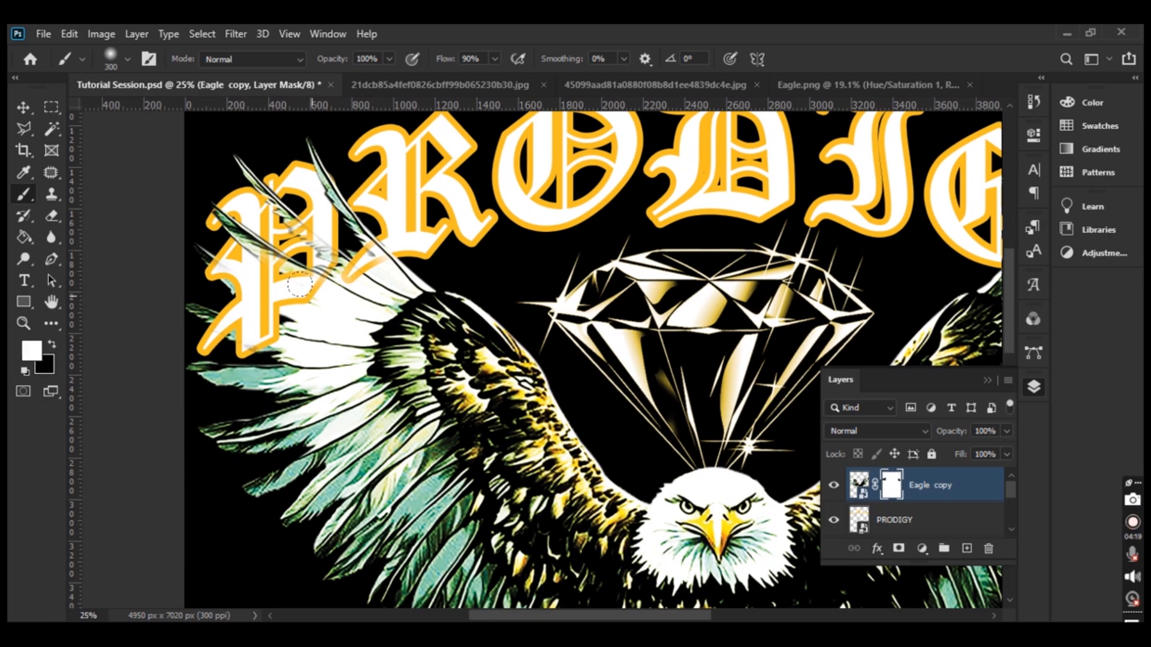
{"action": "left_click", "coordinate": [49, 343]}
{"action": "key", "text": "x"}
{"action": "key", "text": "x"}
With a smaller brush, refine the feather over the P stem and hide the feather over the R's tail
{"action": "key", "text": "bracketleft"}
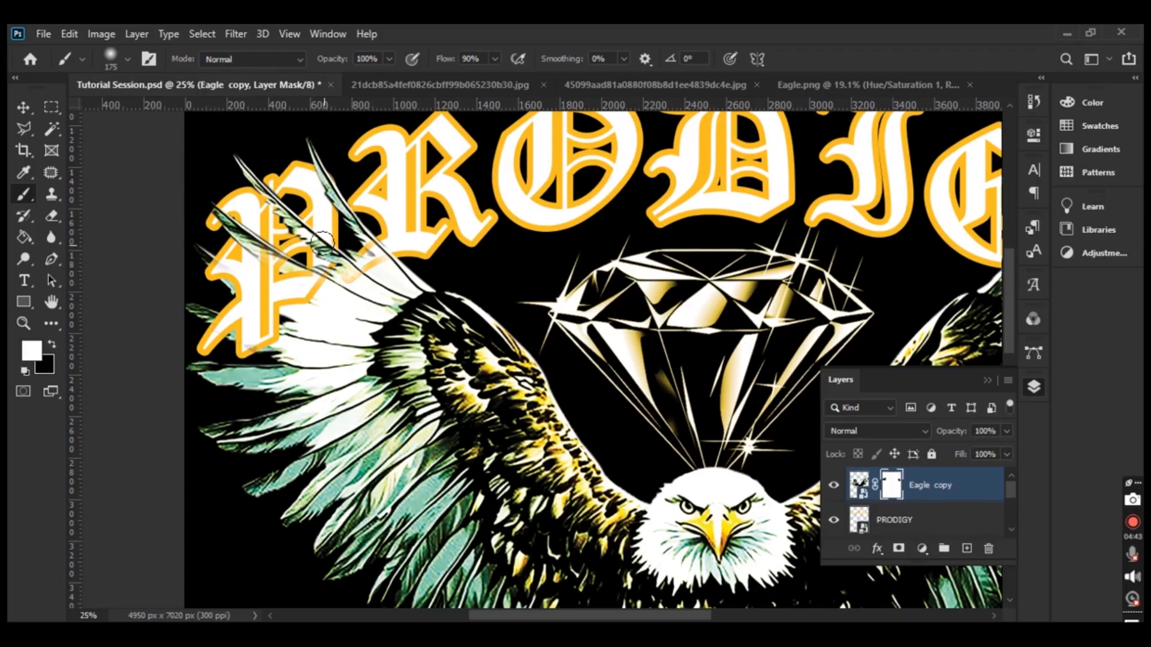
{"action": "key", "text": "x"}
{"action": "mouse_move", "coordinate": [299, 230]}
{"action": "left_mouse_down"}
{"action": "mouse_move", "coordinate": [353, 264]}
{"action": "mouse_move", "coordinate": [275, 210]}
{"action": "left_mouse_up"}
{"action": "key", "text": "x"}
{"action": "mouse_move", "coordinate": [289, 252]}
{"action": "left_mouse_down"}
{"action": "mouse_move", "coordinate": [287, 266]}
{"action": "mouse_move", "coordinate": [233, 234]}
{"action": "mouse_move", "coordinate": [278, 271]}
{"action": "left_mouse_up"}
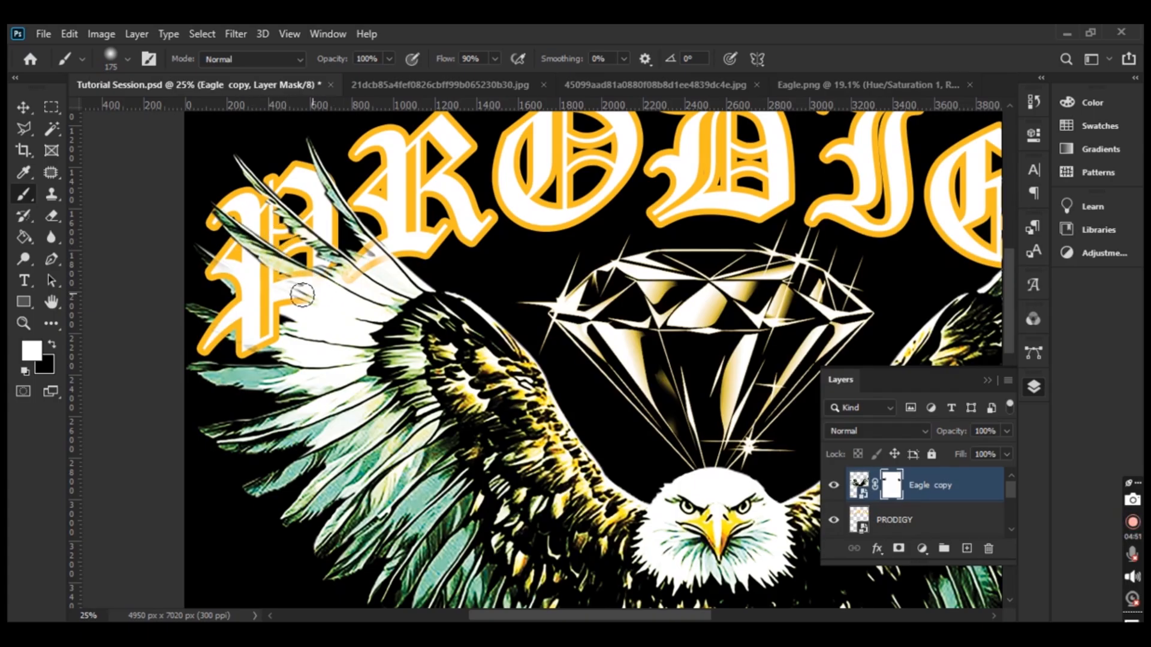
{"action": "key", "text": "x"}
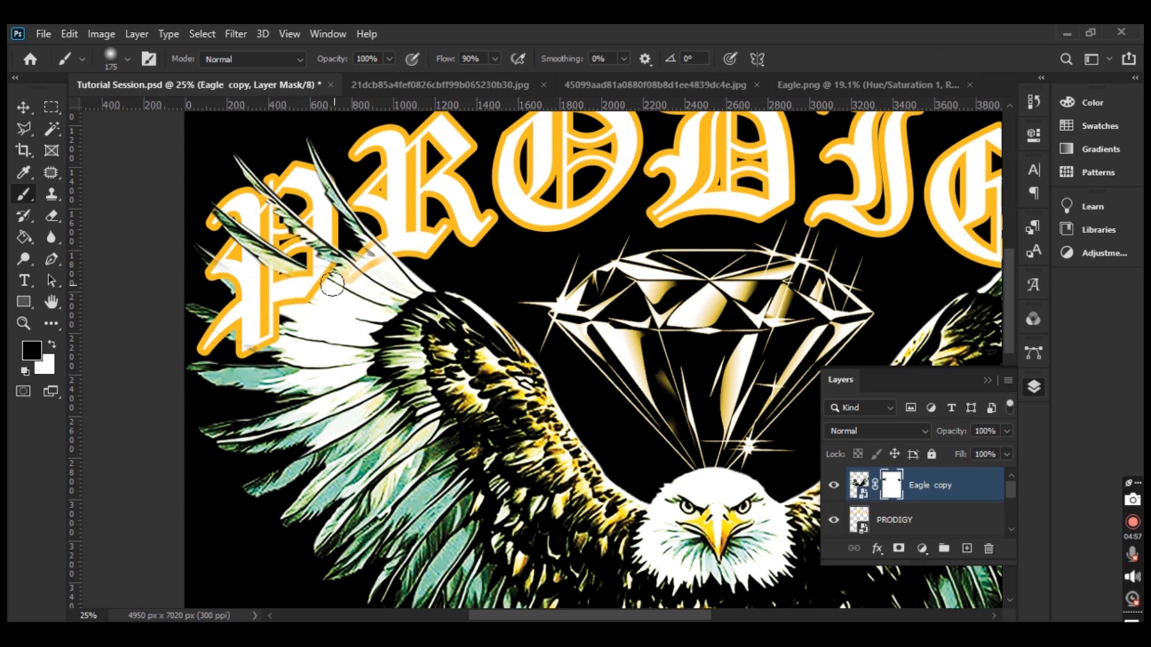
{"action": "left_click_drag", "start_coordinate": [364, 275], "coordinate": [341, 258]}
{"action": "key", "text": "x"}
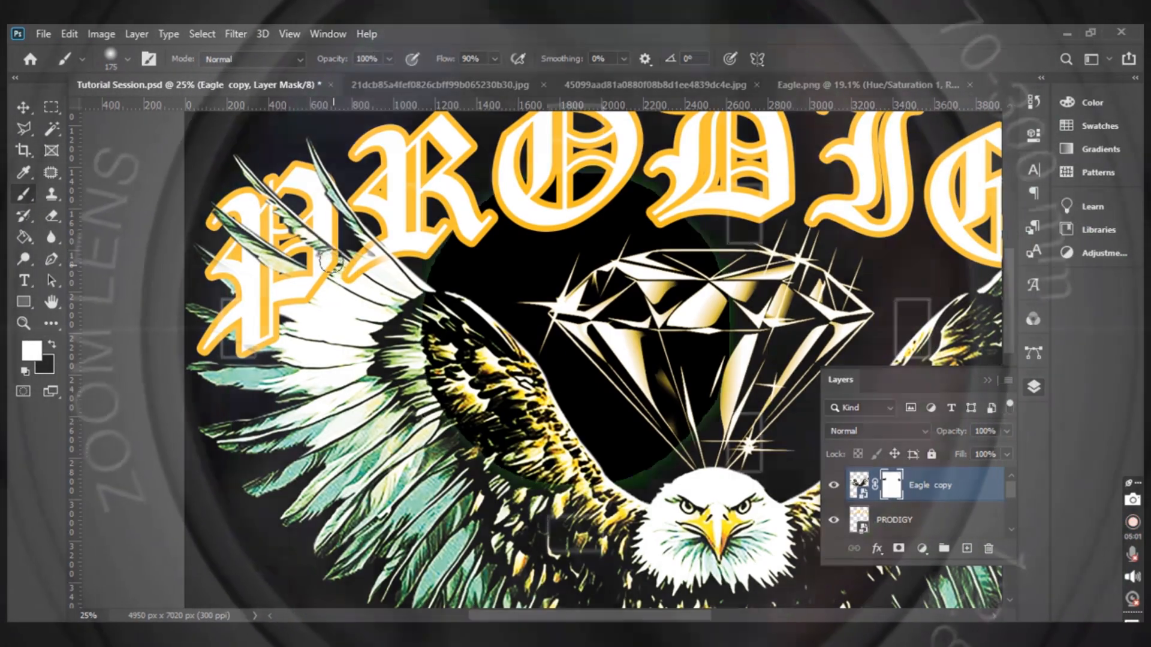
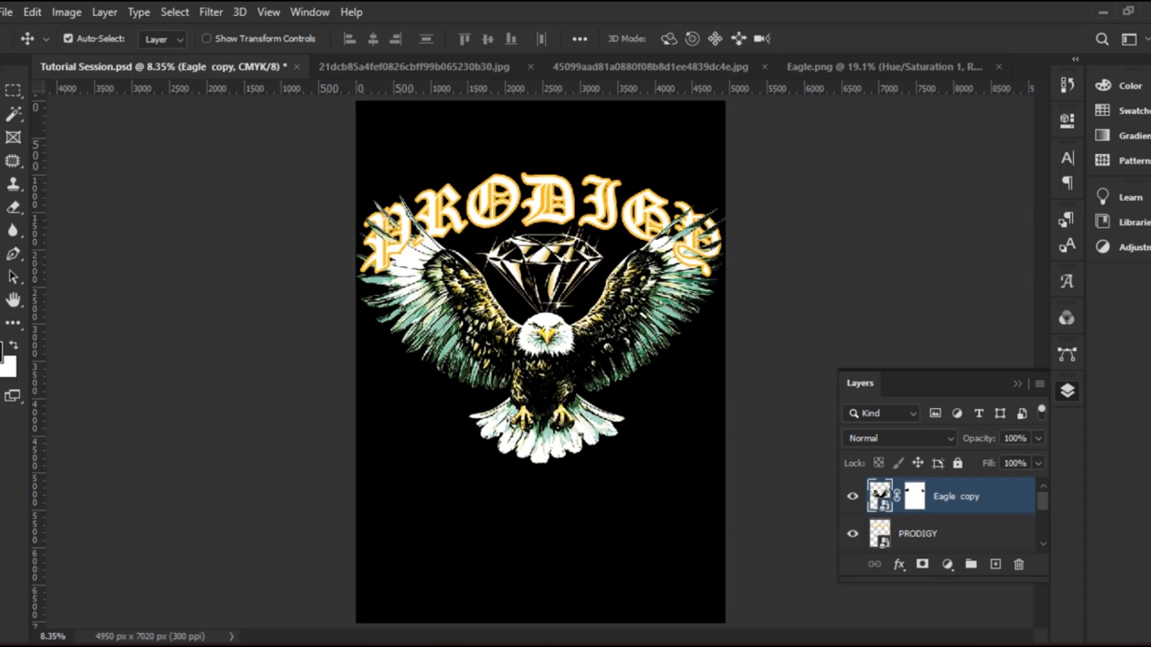
Zoom in to inspect the PRODIGY lettering, fit the design back on screen, and bring up the lightning JPG
{"action": "key", "text": "ctrl+plus"}
{"action": "key", "text": "ctrl+plus"}
{"action": "left_click_drag", "start_coordinate": [591, 231], "coordinate": [548, 347]}
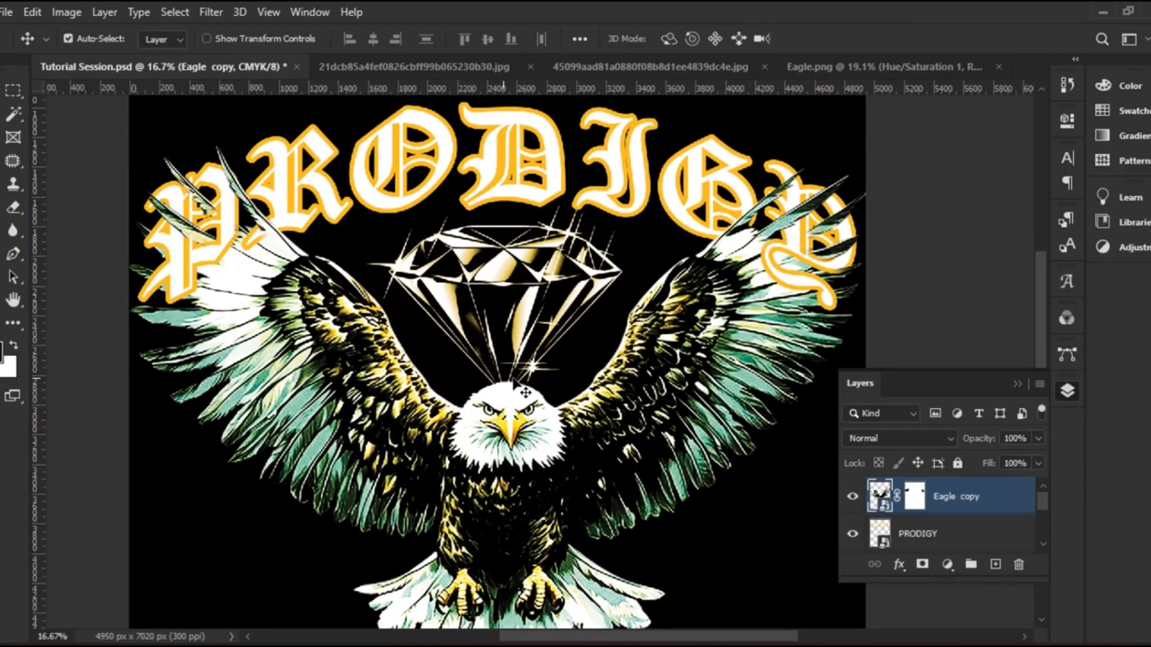
{"action": "key", "text": "ctrl+0"}
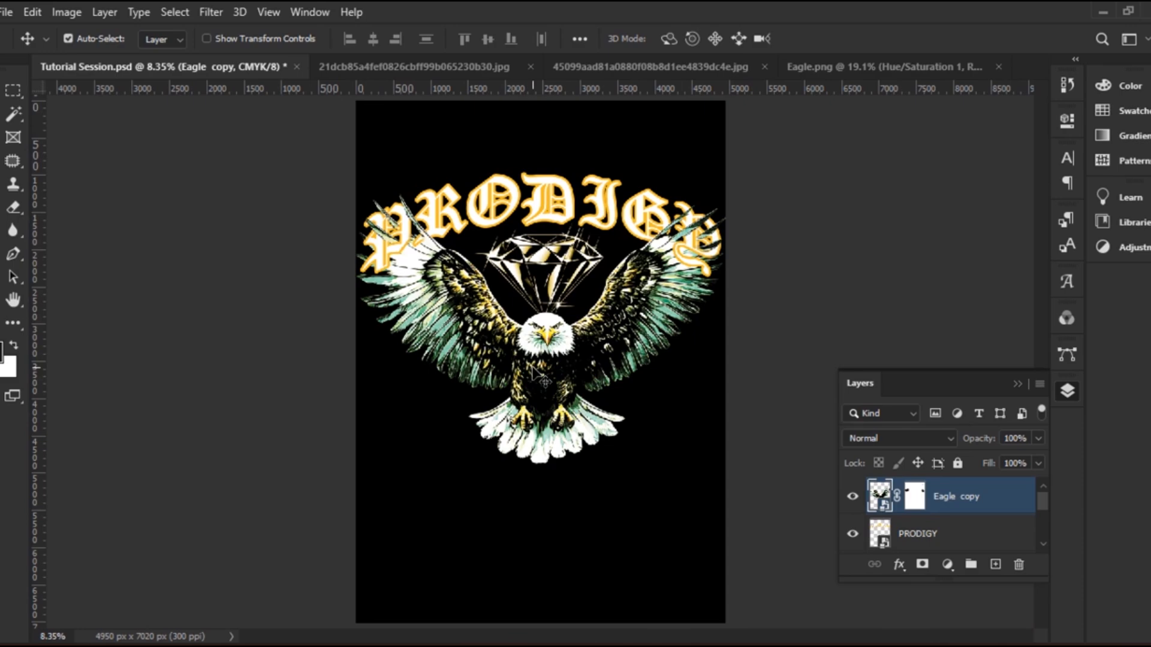
{"action": "left_click", "coordinate": [420, 67]}
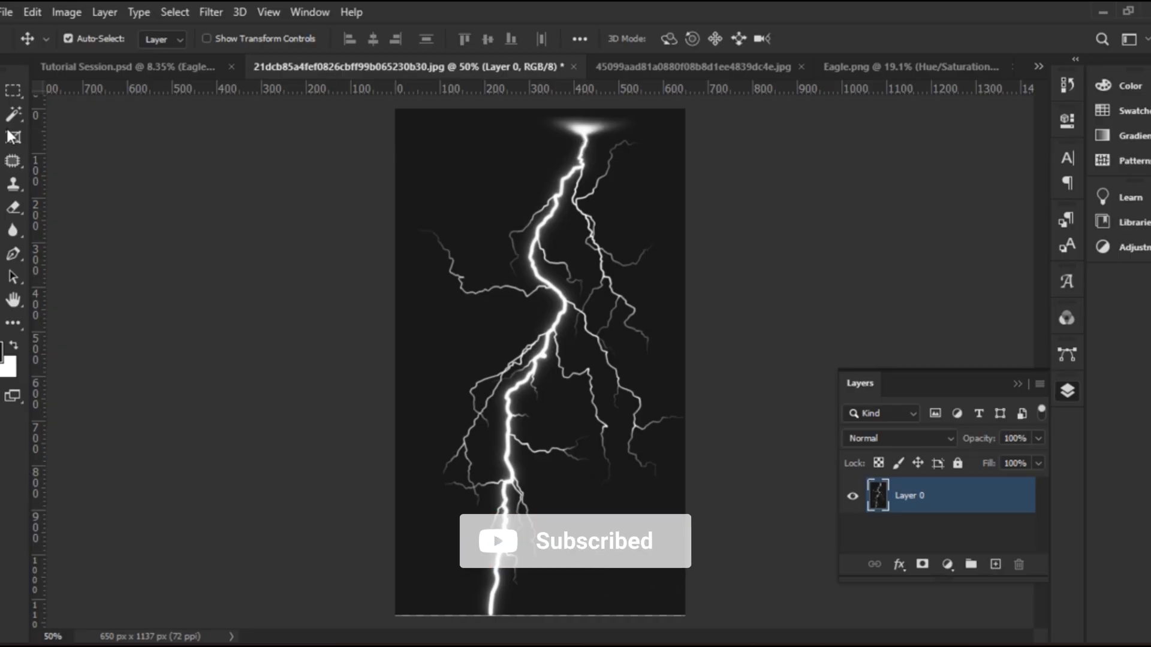
Remove the lightning image's dark background using Color Range and Delete, then return to the eagle design
{"action": "left_click", "coordinate": [95, 67]}
{"action": "left_click", "coordinate": [383, 66]}
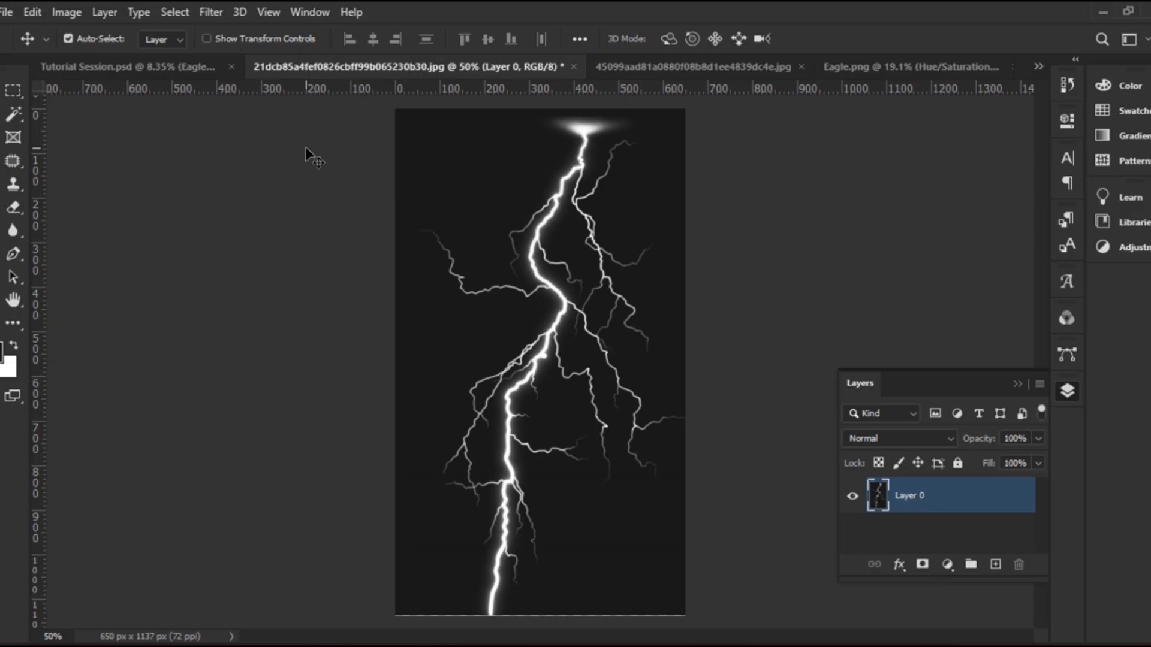
{"action": "left_click", "coordinate": [179, 13]}
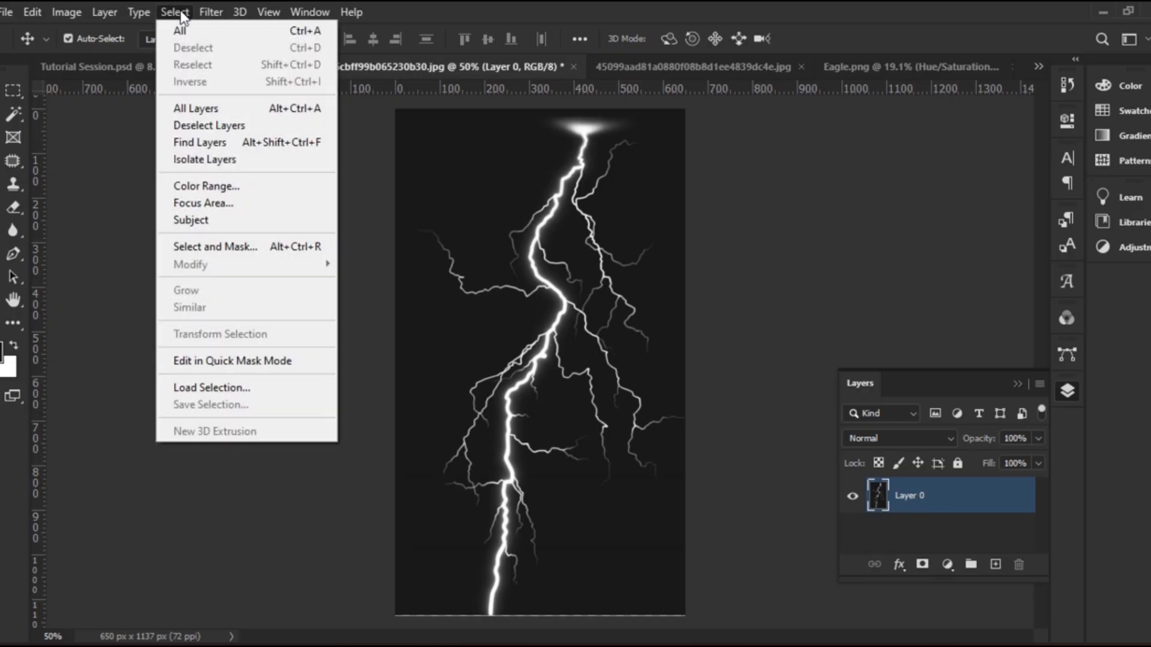
{"action": "left_click", "coordinate": [275, 190]}
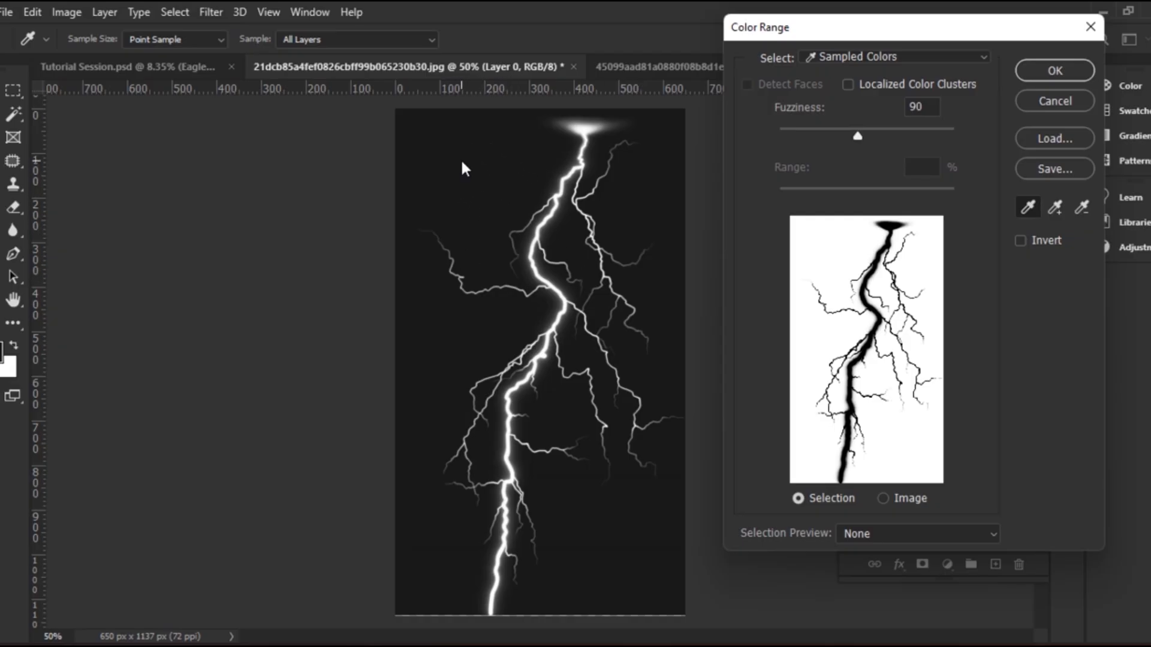
{"action": "left_click", "coordinate": [1066, 69]}
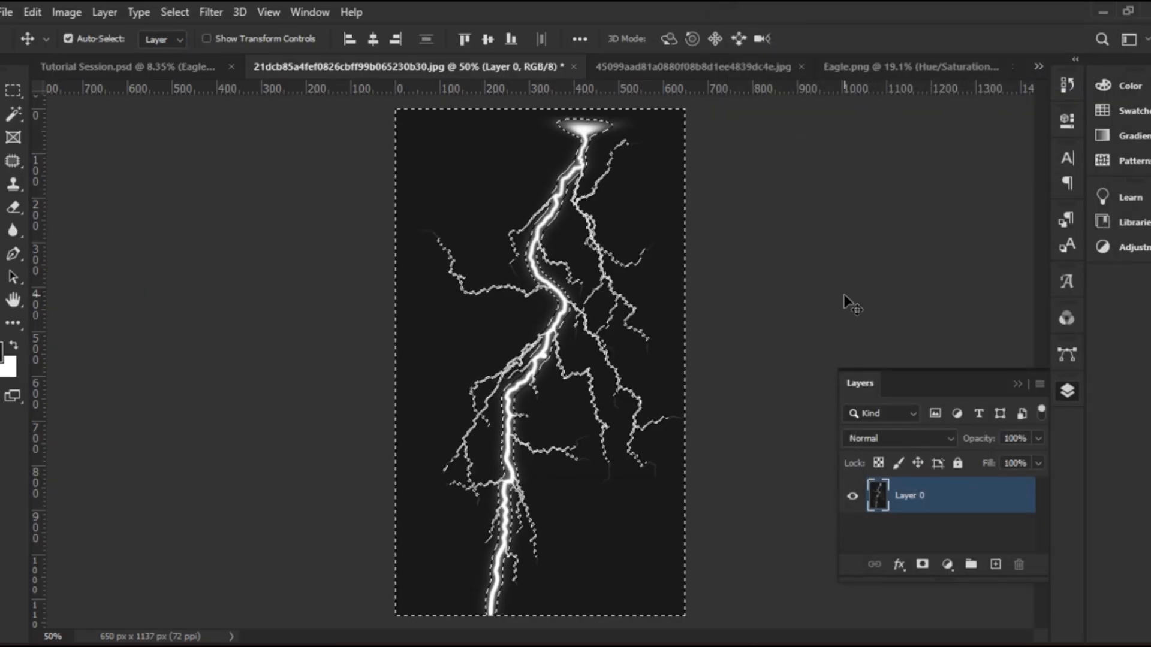
{"action": "key", "text": "Delete"}
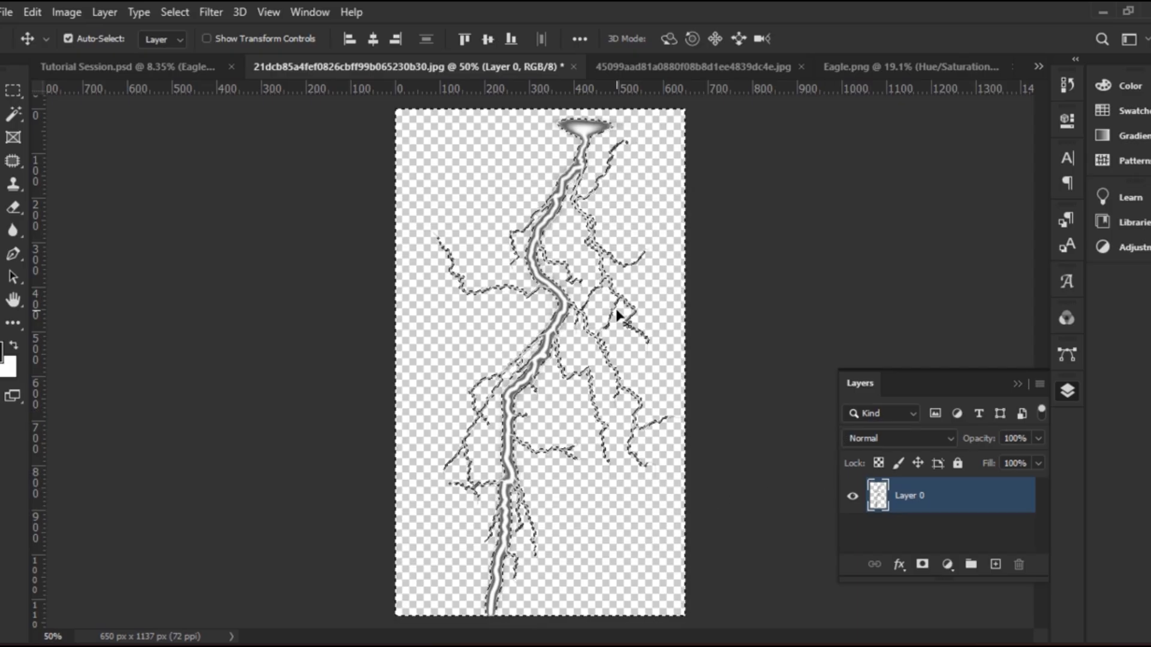
{"action": "key", "text": "ctrl+d"}
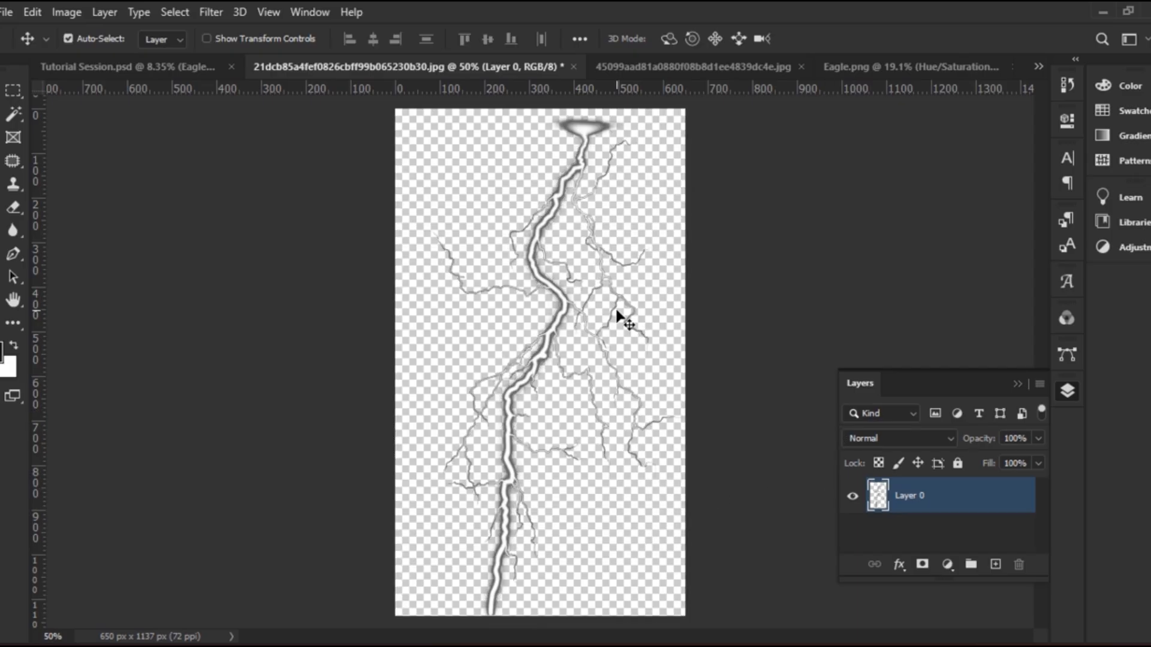
{"action": "mouse_move", "coordinate": [580, 138]}
{"action": "left_mouse_down"}
{"action": "mouse_move", "coordinate": [594, 135]}
{"action": "mouse_move", "coordinate": [563, 138]}
{"action": "left_mouse_up"}
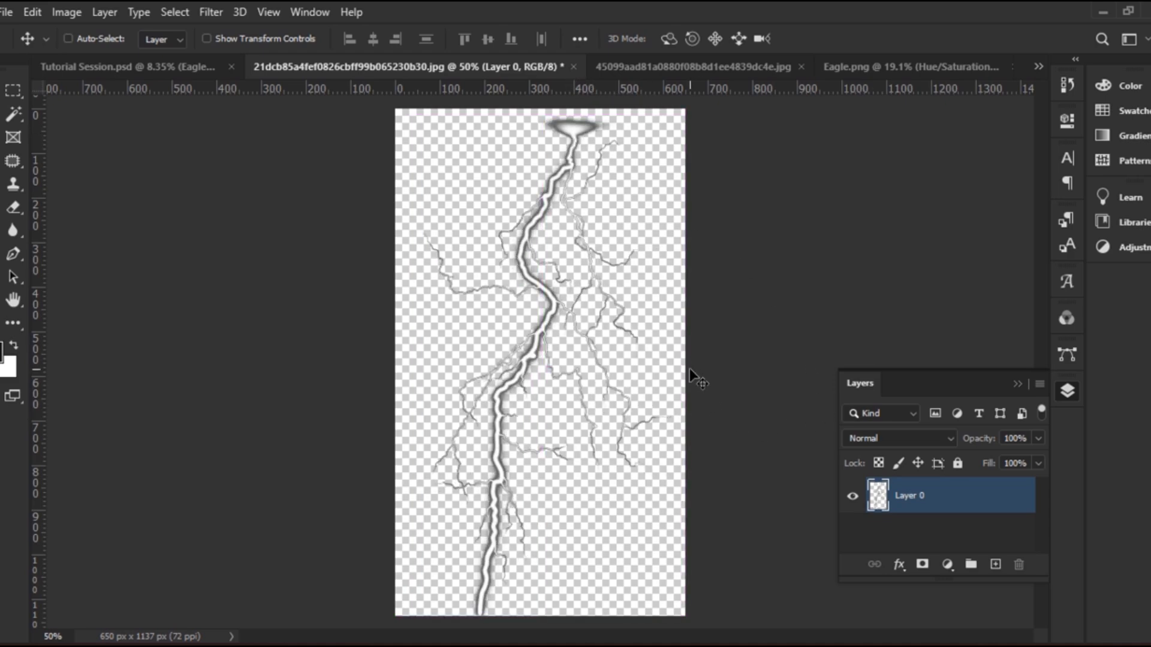
{"action": "left_click", "coordinate": [152, 64]}
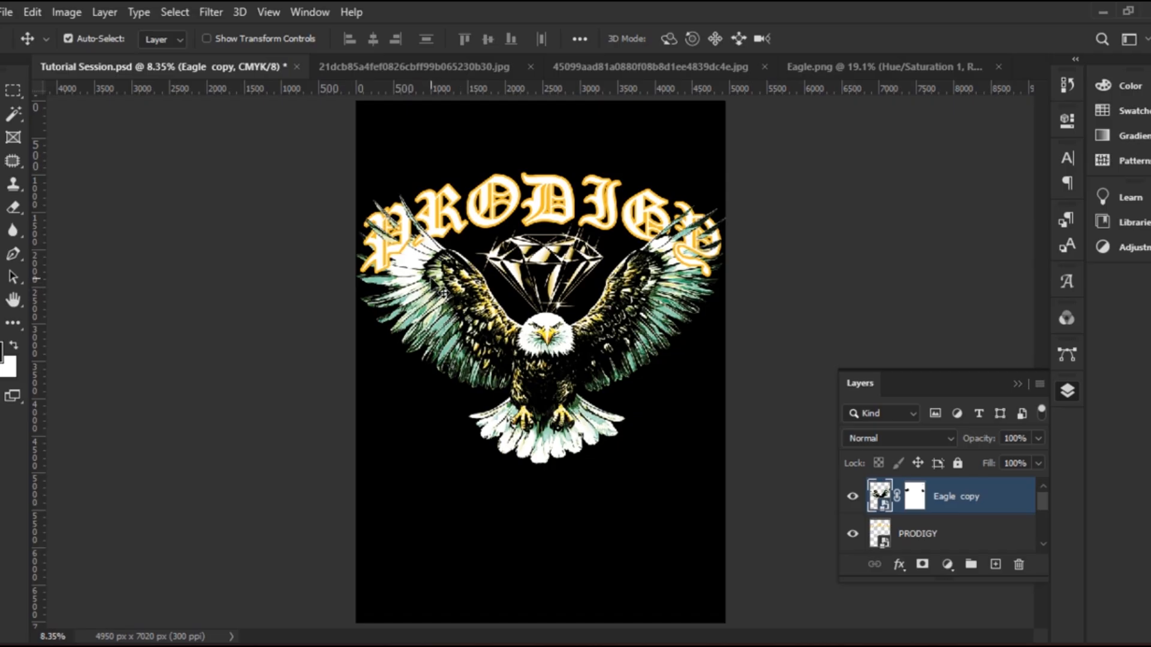
Paste the lightning as Layer 1, enlarge it about 282% beside the left wing, and duplicate it rightward
{"action": "key", "text": "ctrl+shift+alt+n"}
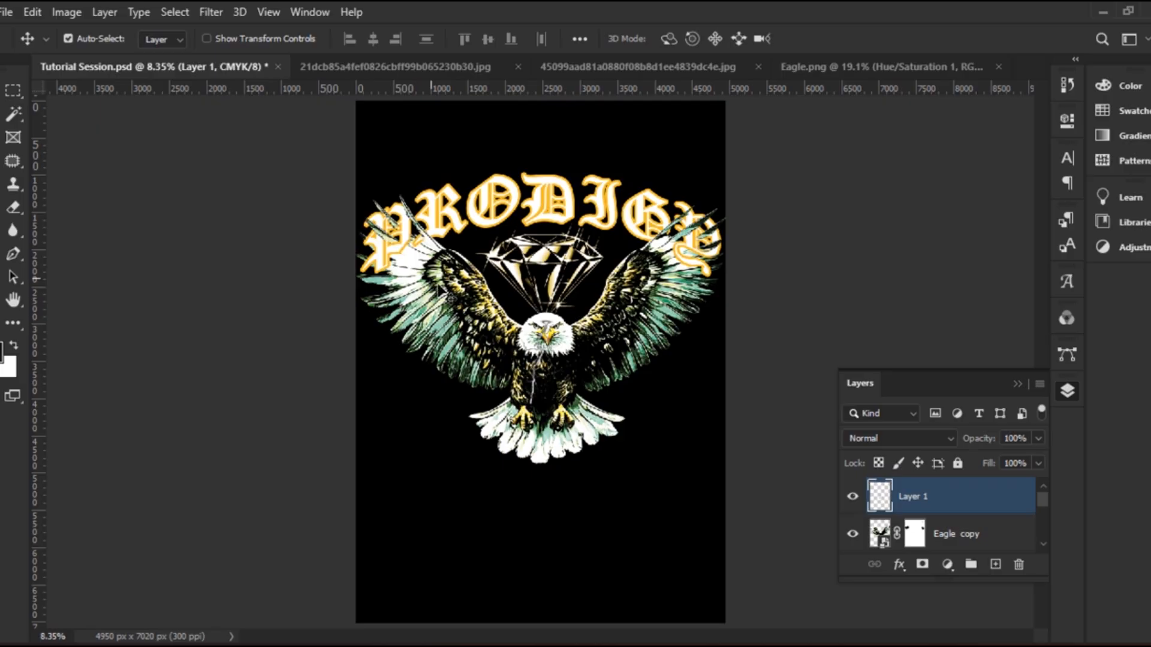
{"action": "key", "text": "ctrl"}
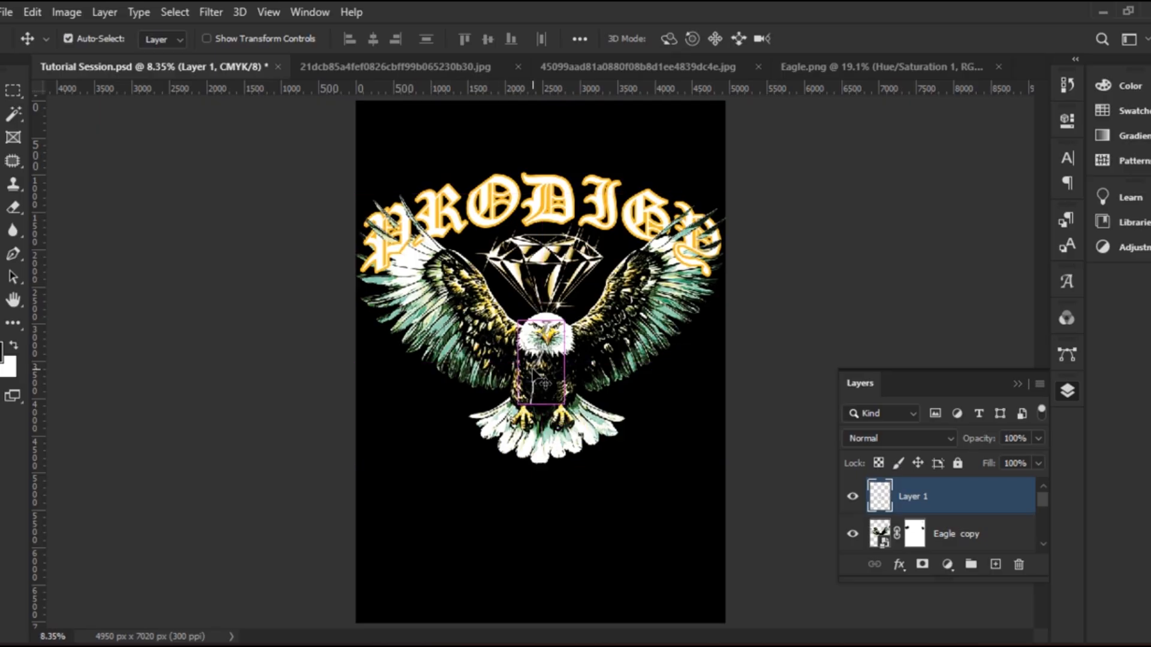
{"action": "key", "text": "ctrl+t"}
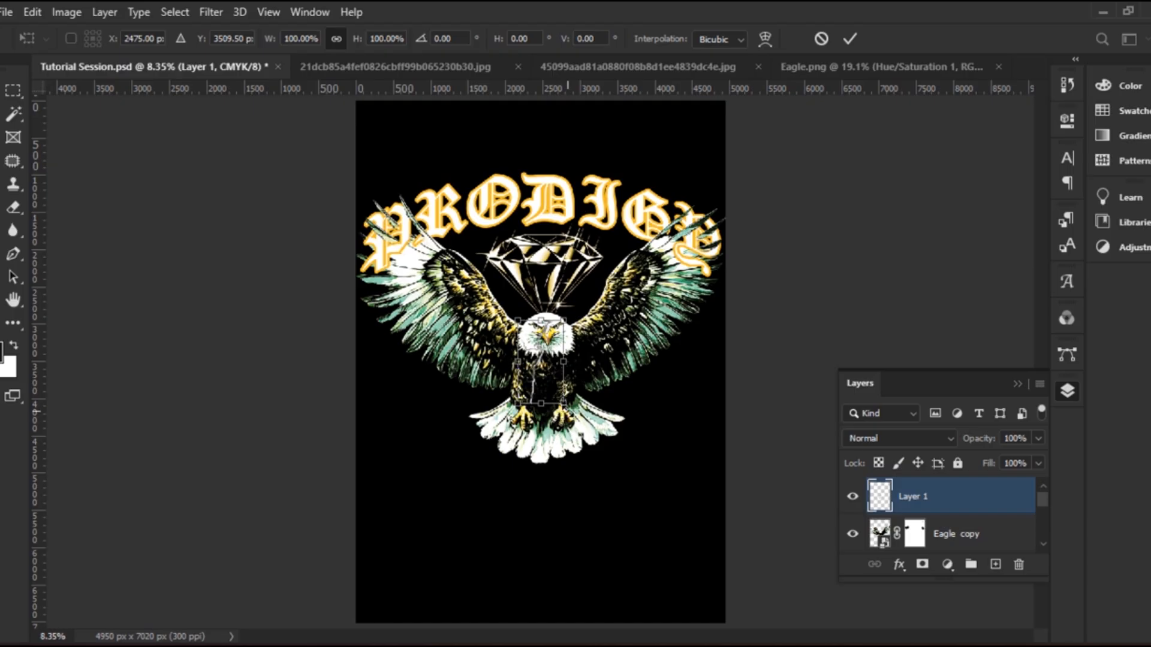
{"action": "left_click_drag", "start_coordinate": [564, 404], "coordinate": [644, 555]}
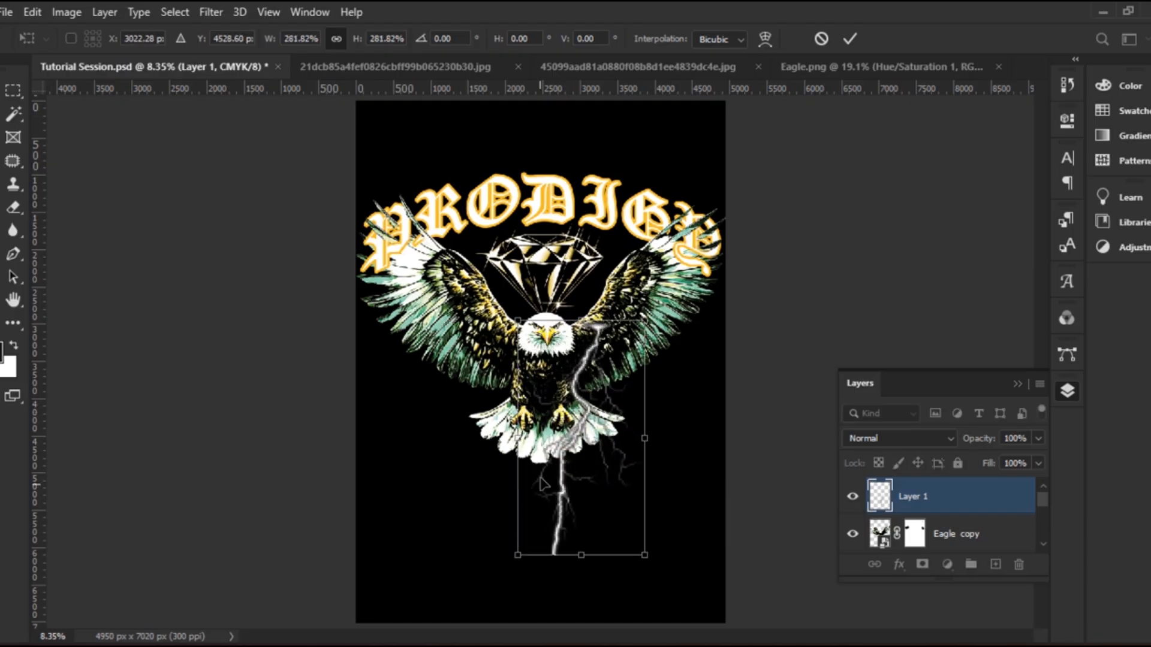
{"action": "left_click_drag", "start_coordinate": [556, 477], "coordinate": [408, 367]}
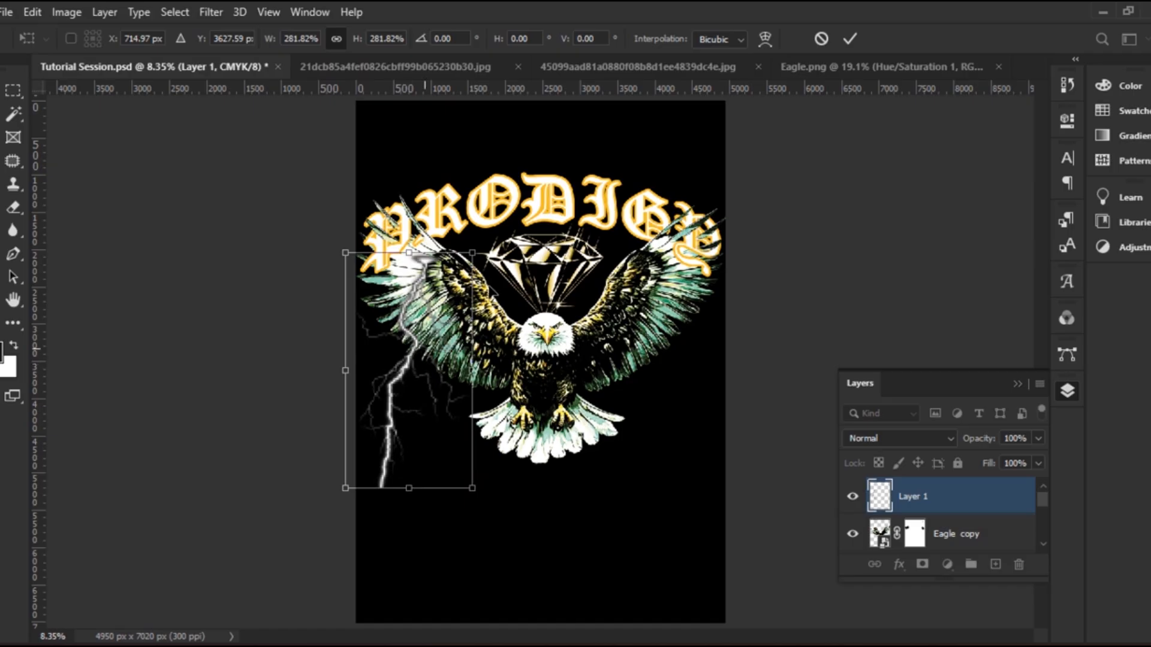
{"action": "left_click", "coordinate": [849, 39]}
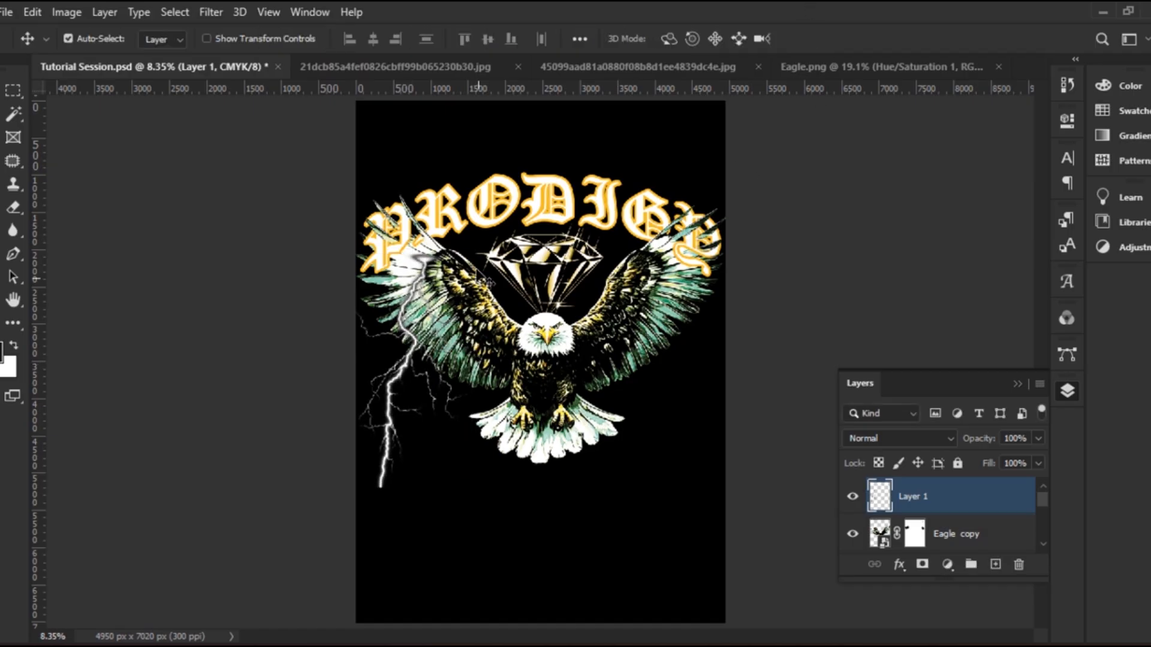
{"action": "left_click_drag", "start_coordinate": [408, 368], "coordinate": [414, 370]}
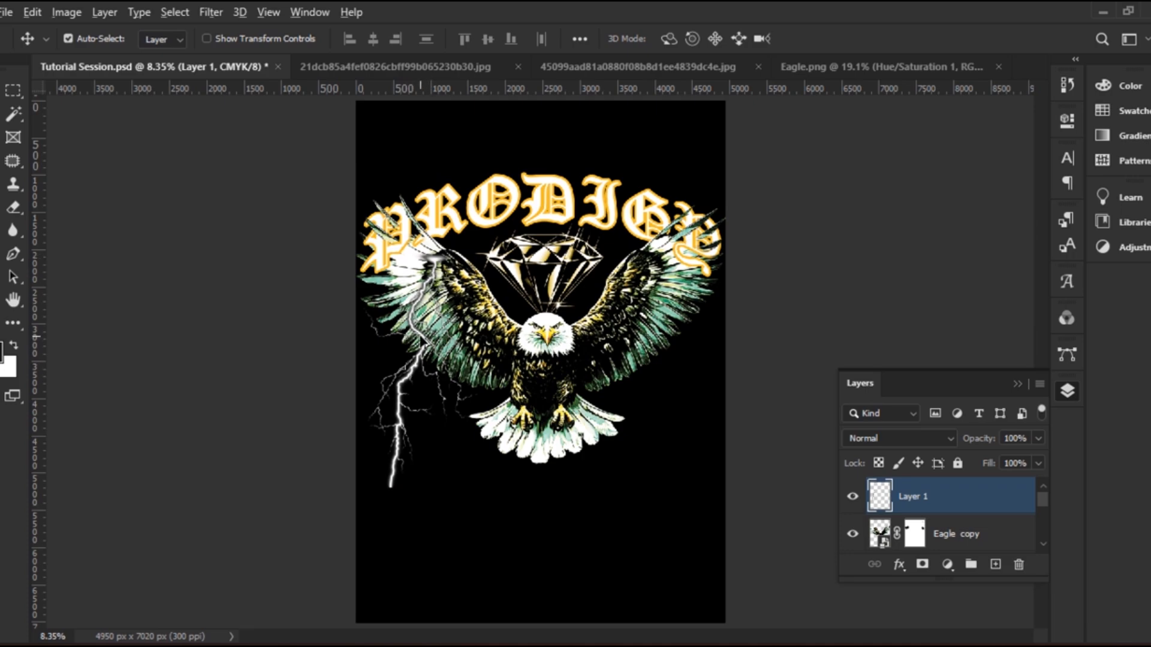
{"action": "left_click_drag", "start_coordinate": [428, 343], "coordinate": [674, 347]}
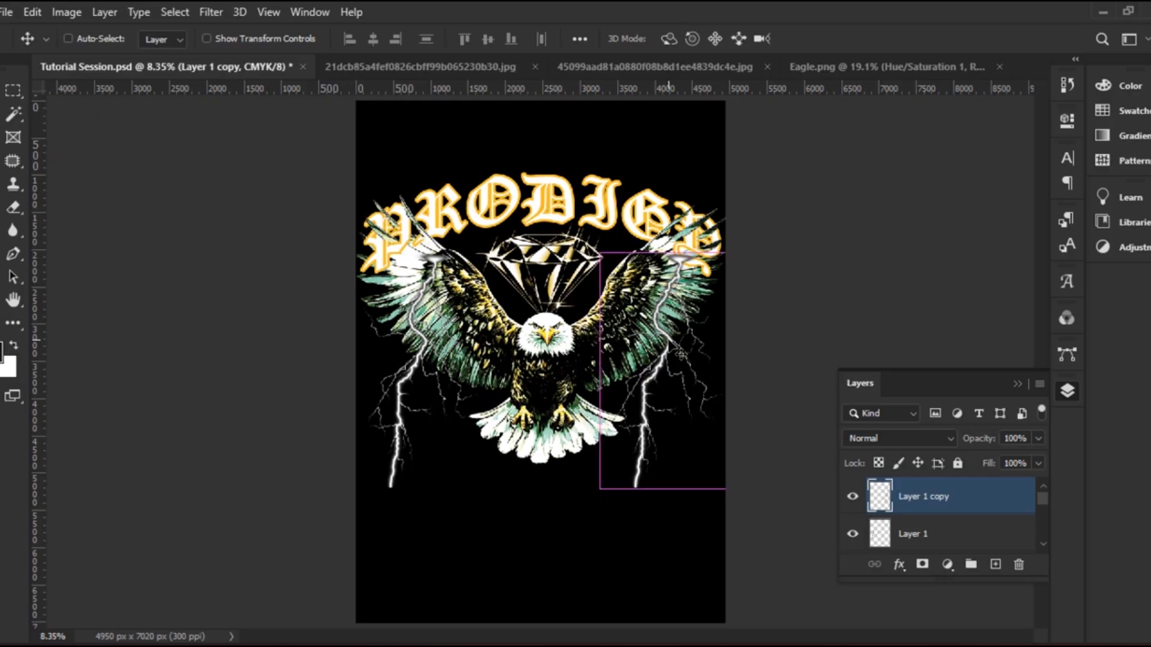
Flip the lightning copy horizontally and move it further right
{"action": "key", "text": "ctrl+t"}
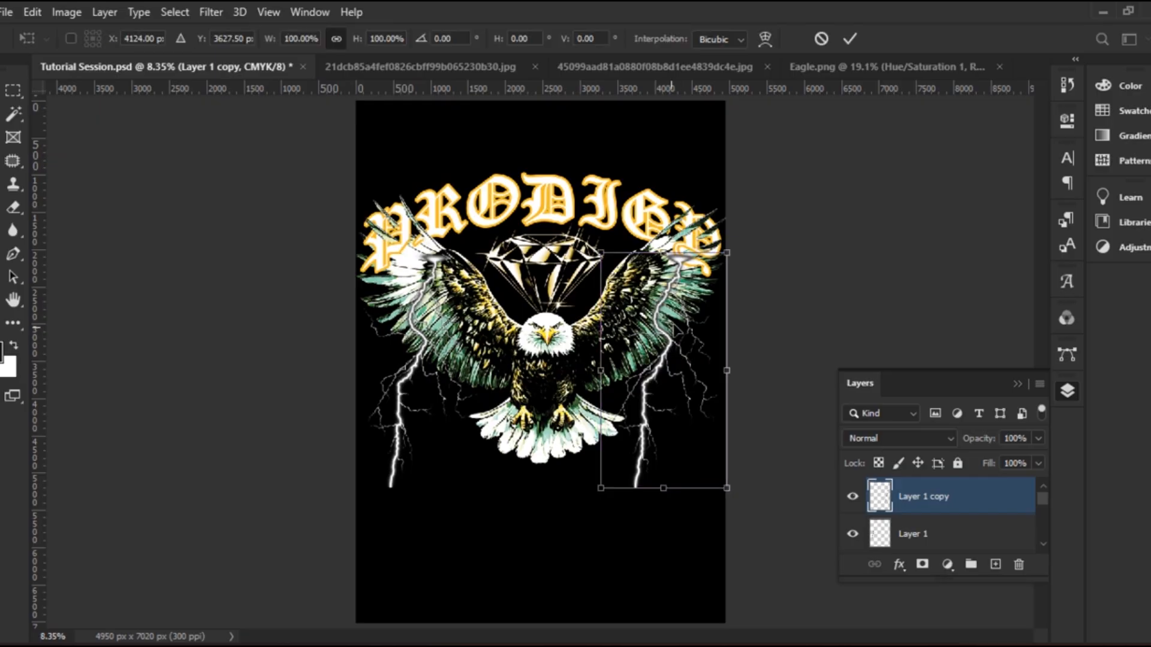
{"action": "right_click", "coordinate": [670, 312]}
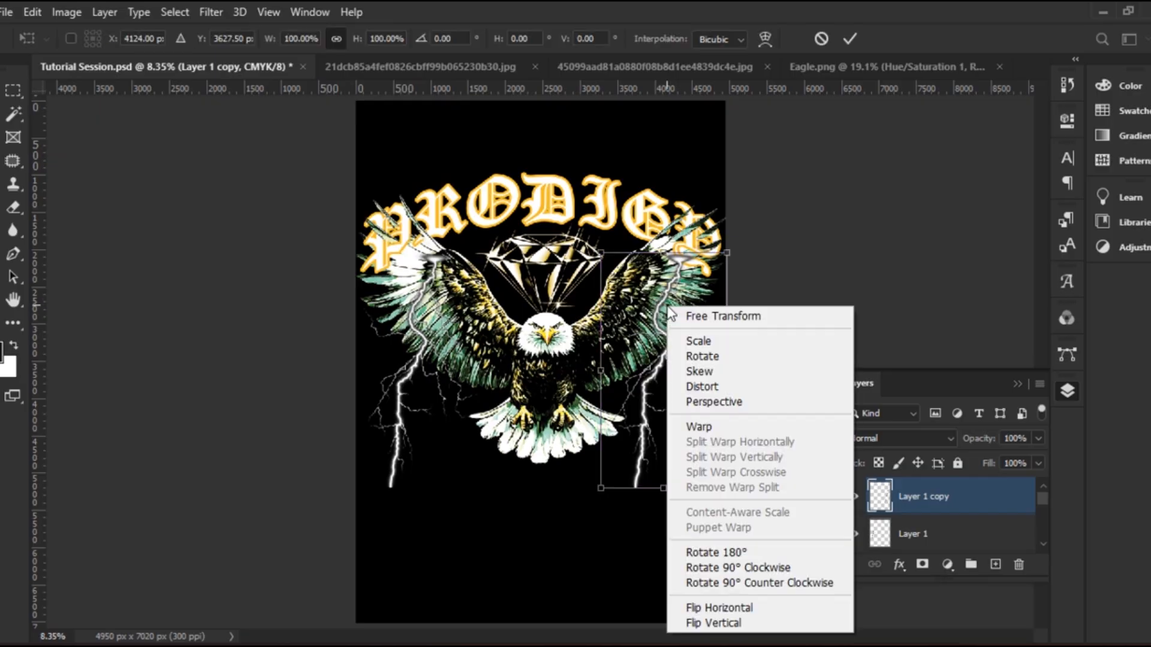
{"action": "left_click", "coordinate": [763, 608]}
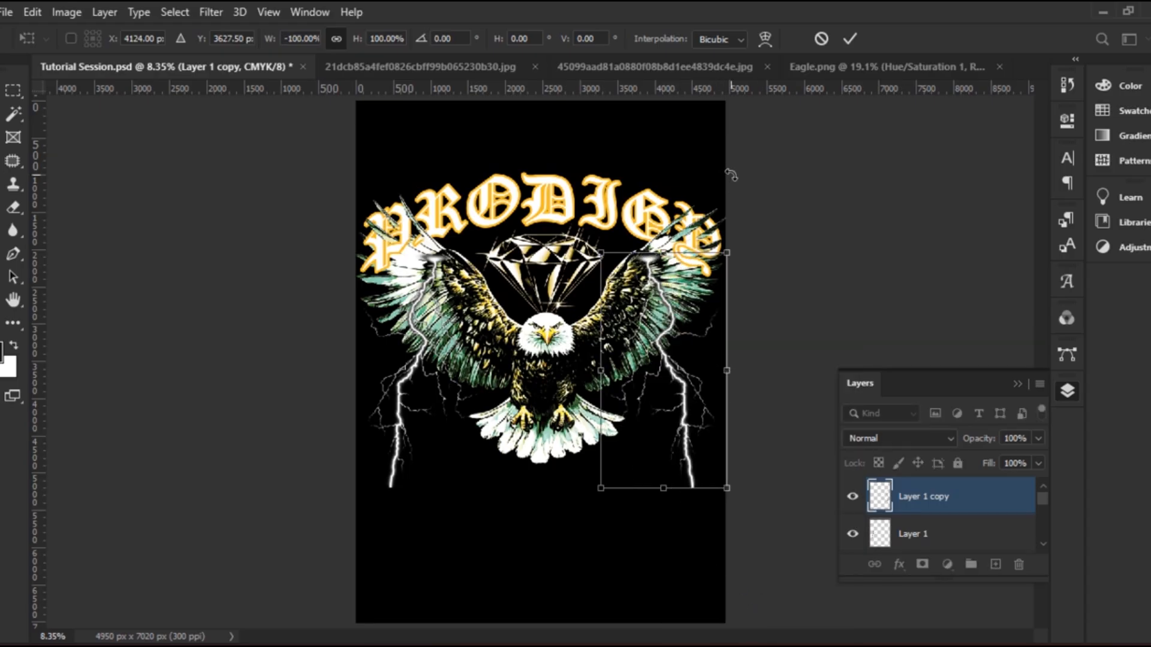
{"action": "left_click", "coordinate": [850, 39]}
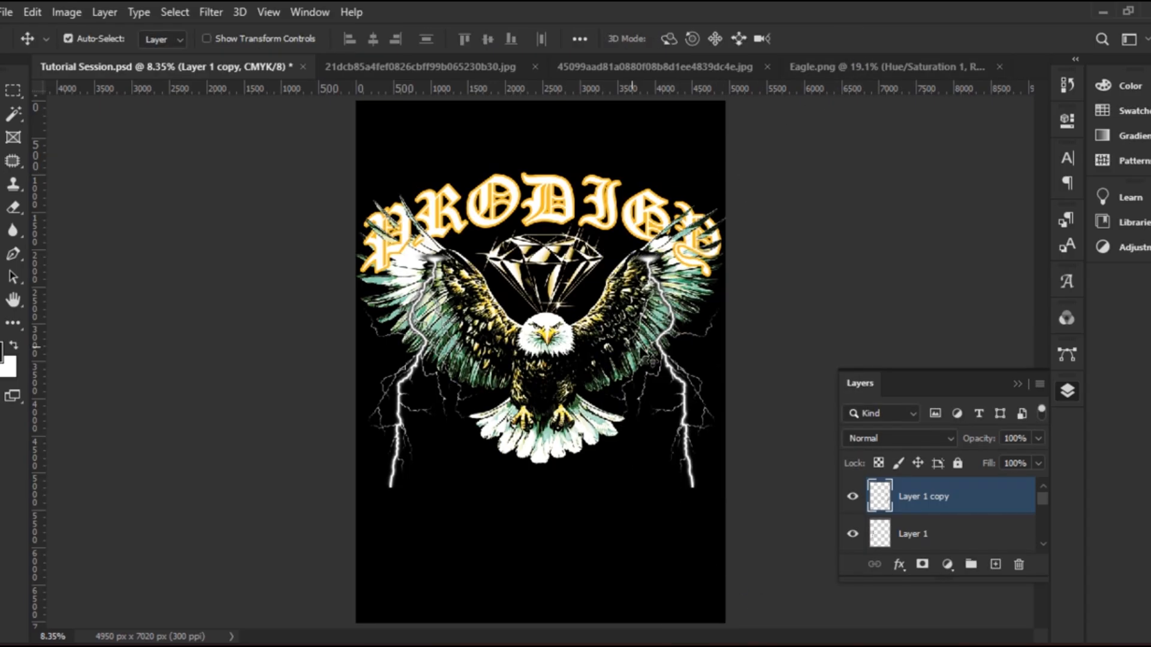
{"action": "mouse_move", "coordinate": [660, 347]}
{"action": "left_mouse_down"}
{"action": "mouse_move", "coordinate": [680, 337]}
{"action": "mouse_move", "coordinate": [667, 360]}
{"action": "left_mouse_up"}
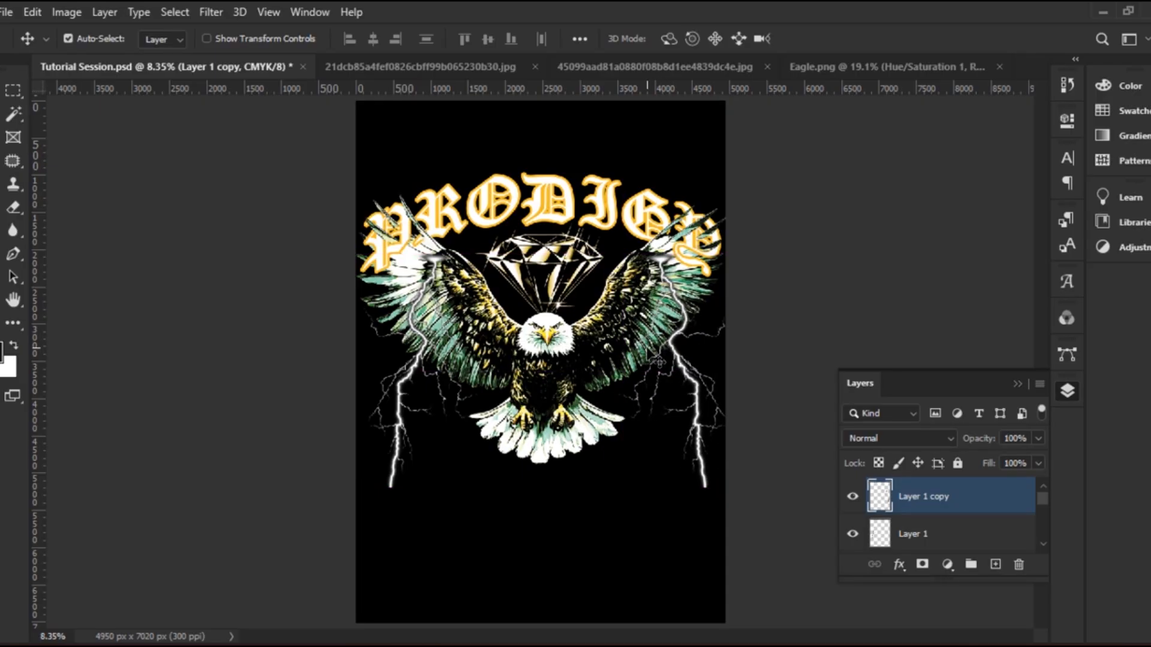
Fine-tune the mirrored bolt's position beside the eagle's right wing
{"action": "left_click", "coordinate": [665, 346]}
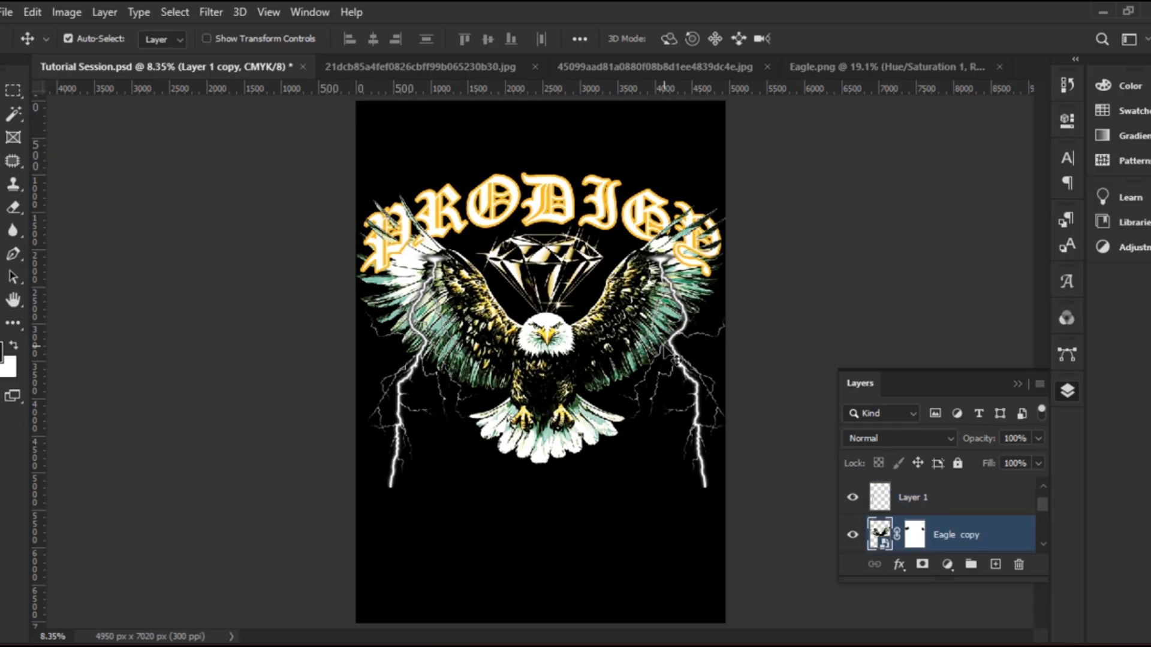
{"action": "left_click", "coordinate": [671, 346]}
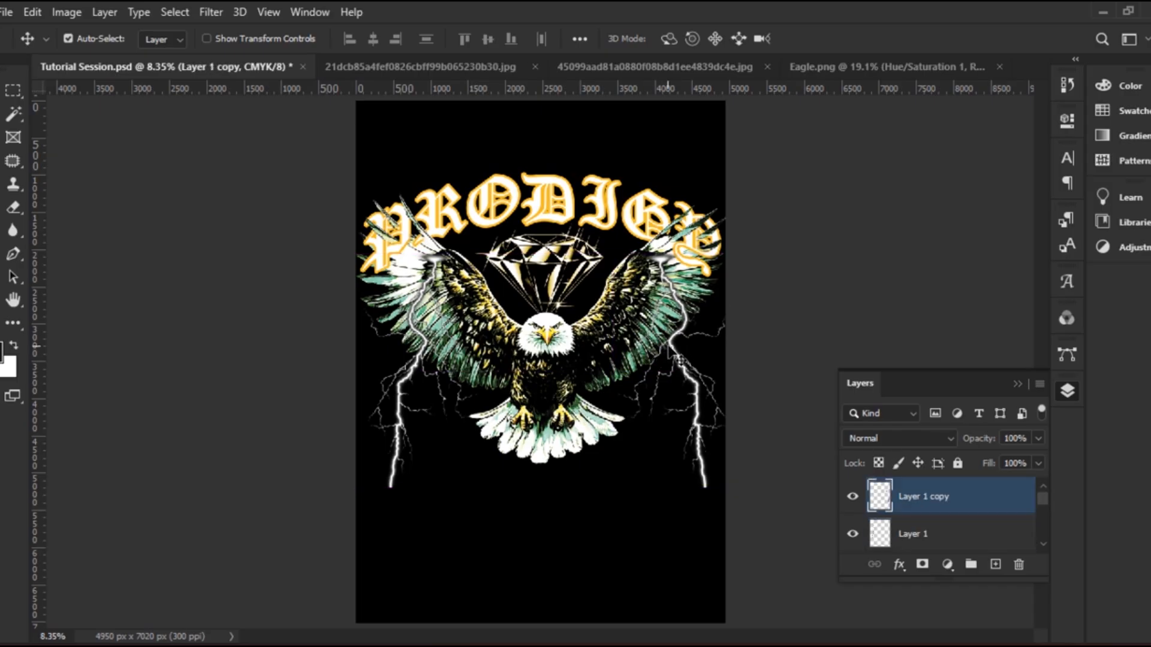
{"action": "left_click", "coordinate": [684, 367]}
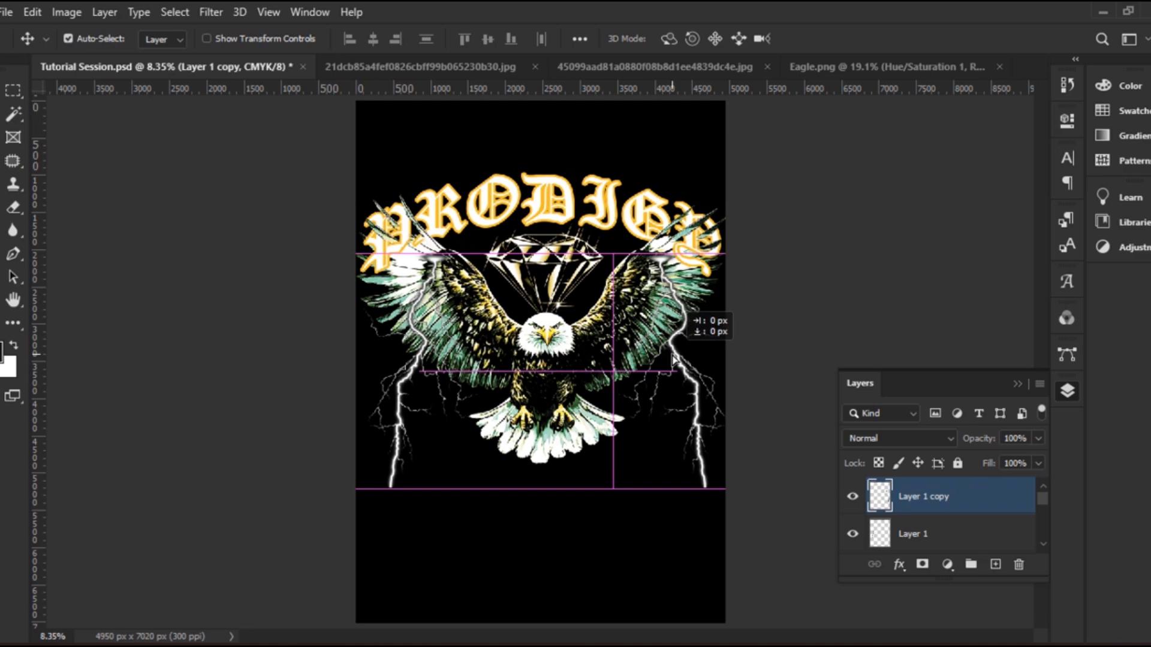
{"action": "left_click_drag", "start_coordinate": [696, 382], "coordinate": [683, 383]}
{"action": "left_click", "coordinate": [674, 373]}
{"action": "left_click", "coordinate": [672, 366]}
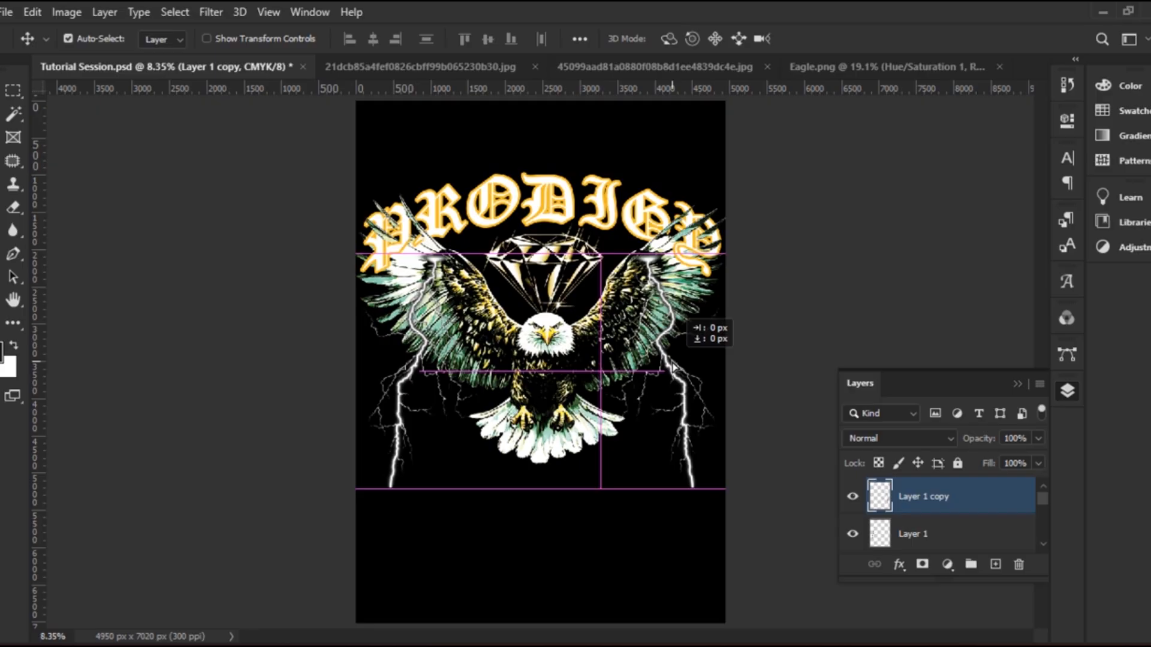
{"action": "left_click_drag", "start_coordinate": [675, 374], "coordinate": [687, 371]}
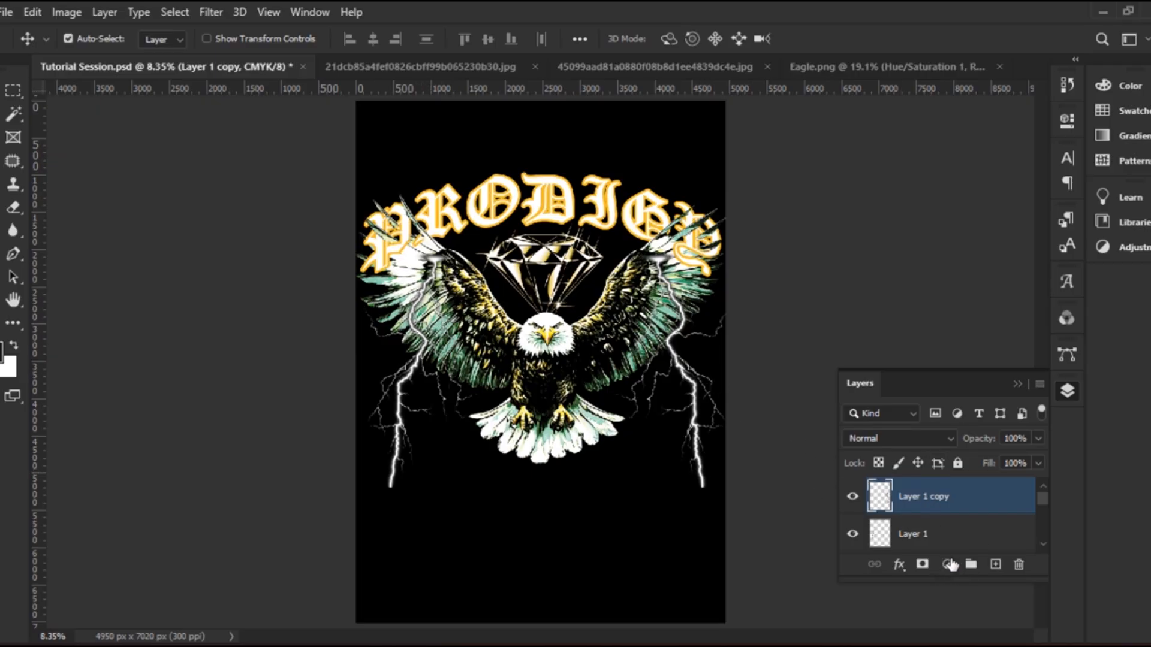
Add a Hue/Saturation adjustment with Colorize on and hue around 58 for a yellow-gold tint
{"action": "left_click", "coordinate": [947, 566]}
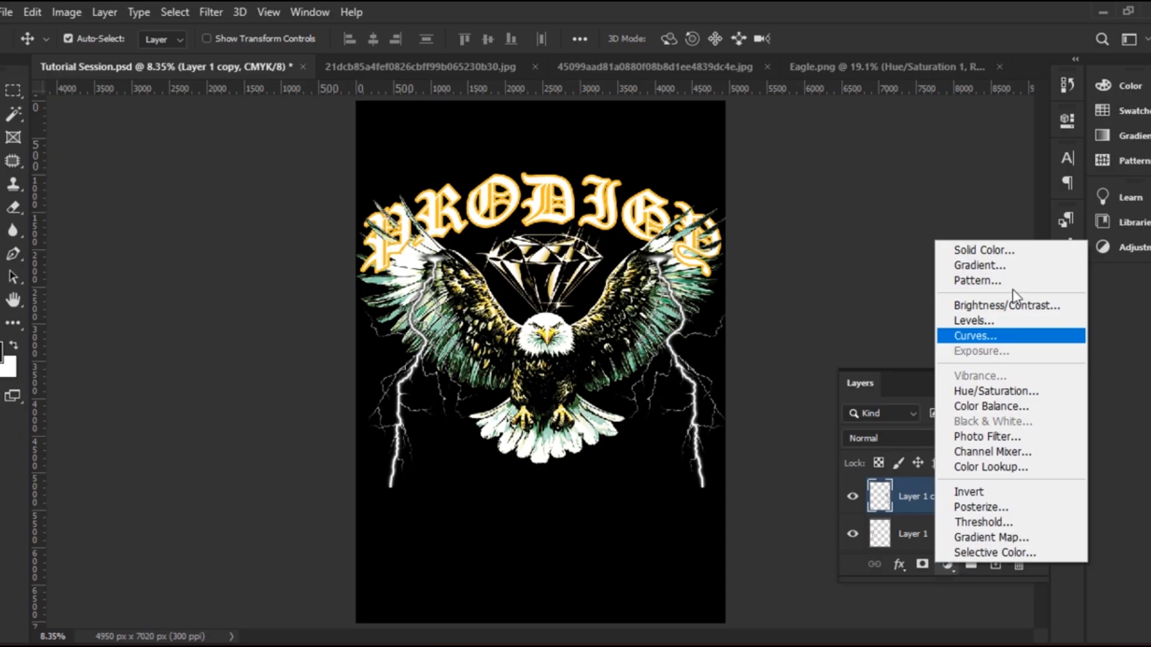
{"action": "left_click", "coordinate": [1016, 390]}
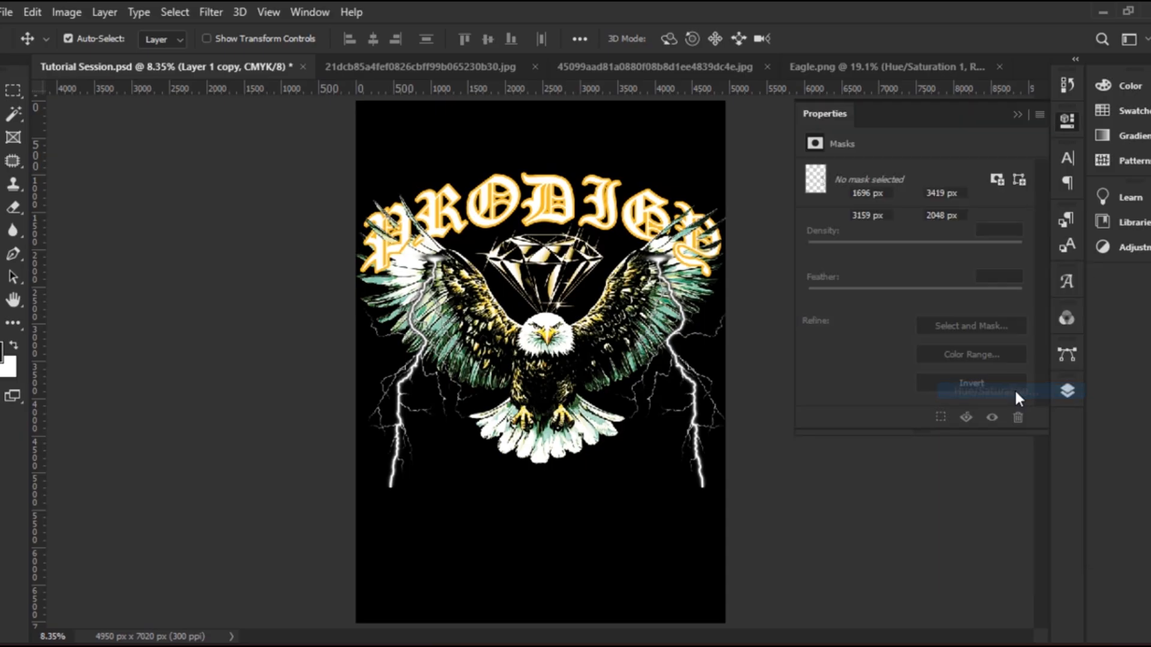
{"action": "left_click", "coordinate": [896, 335]}
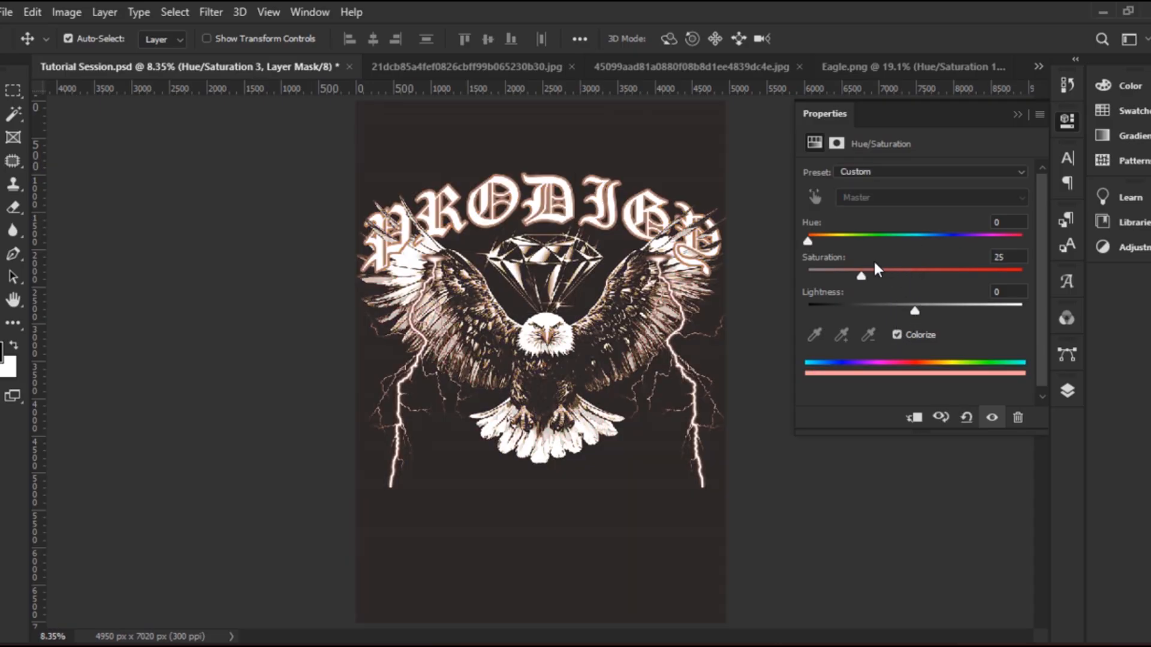
{"action": "left_click_drag", "start_coordinate": [808, 242], "coordinate": [949, 275]}
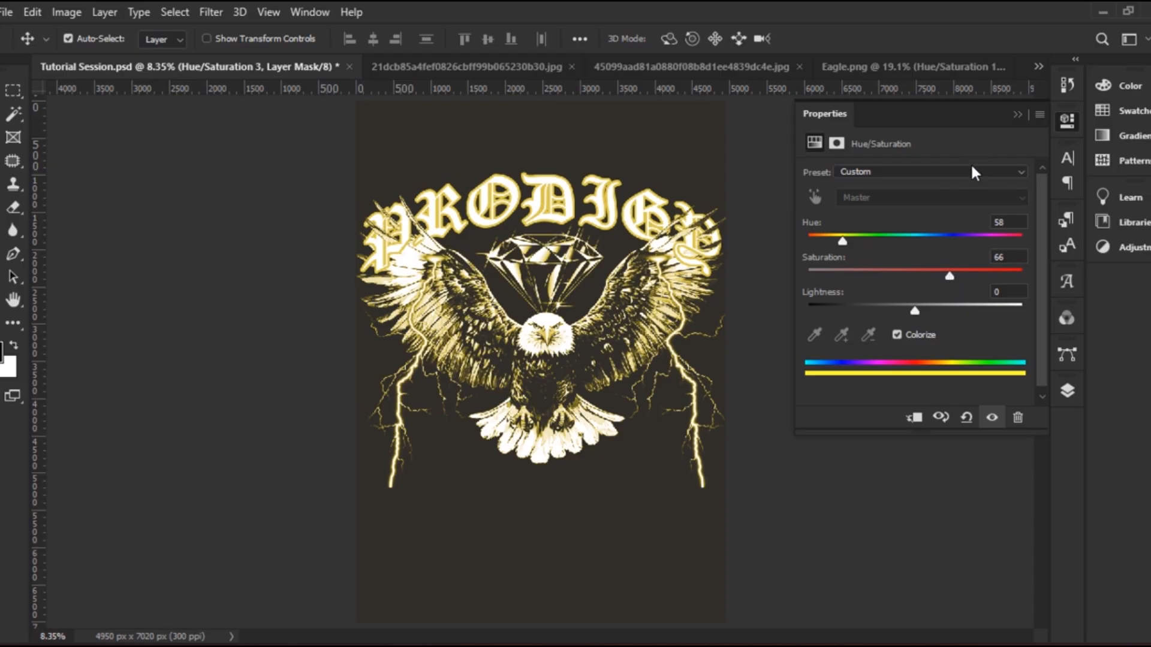
{"action": "left_click", "coordinate": [1015, 115]}
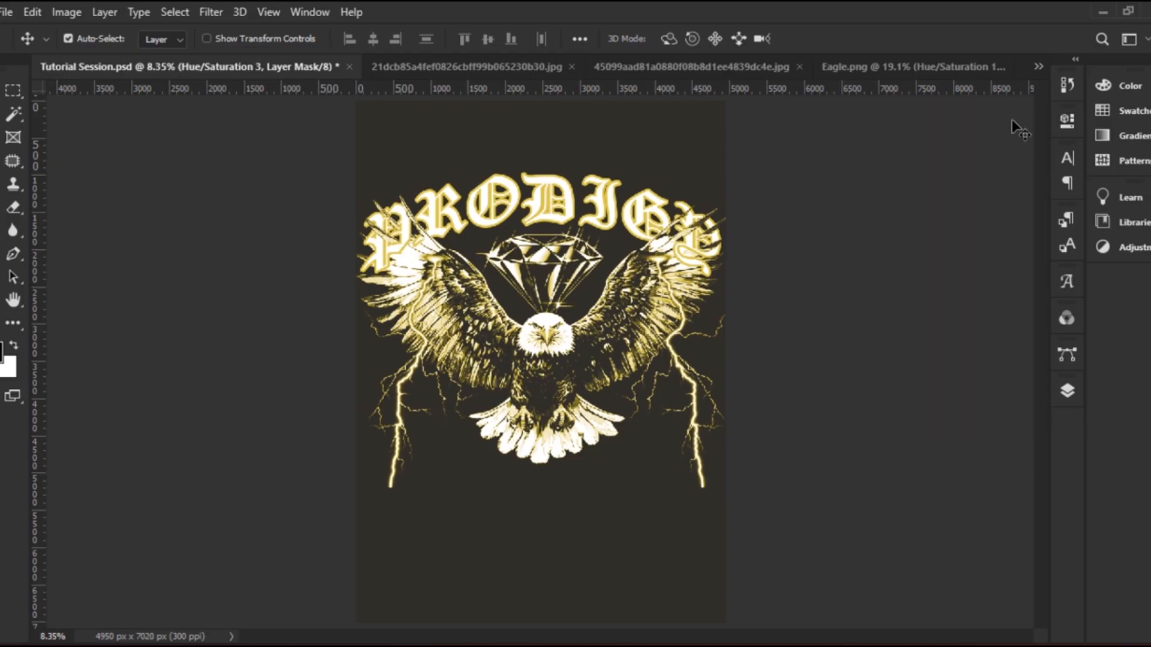
Clip Hue/Saturation 3 to Layer 1 copy and select the two layers together
{"action": "left_click", "coordinate": [1066, 391]}
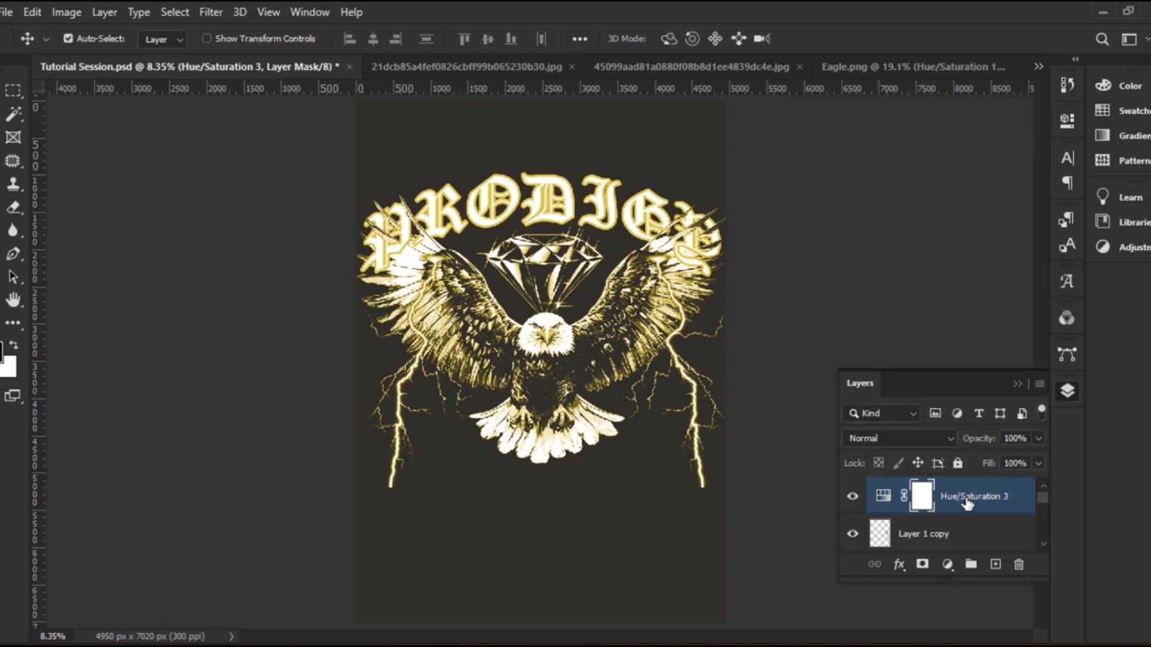
{"action": "left_click", "coordinate": [904, 514], "text": "alt"}
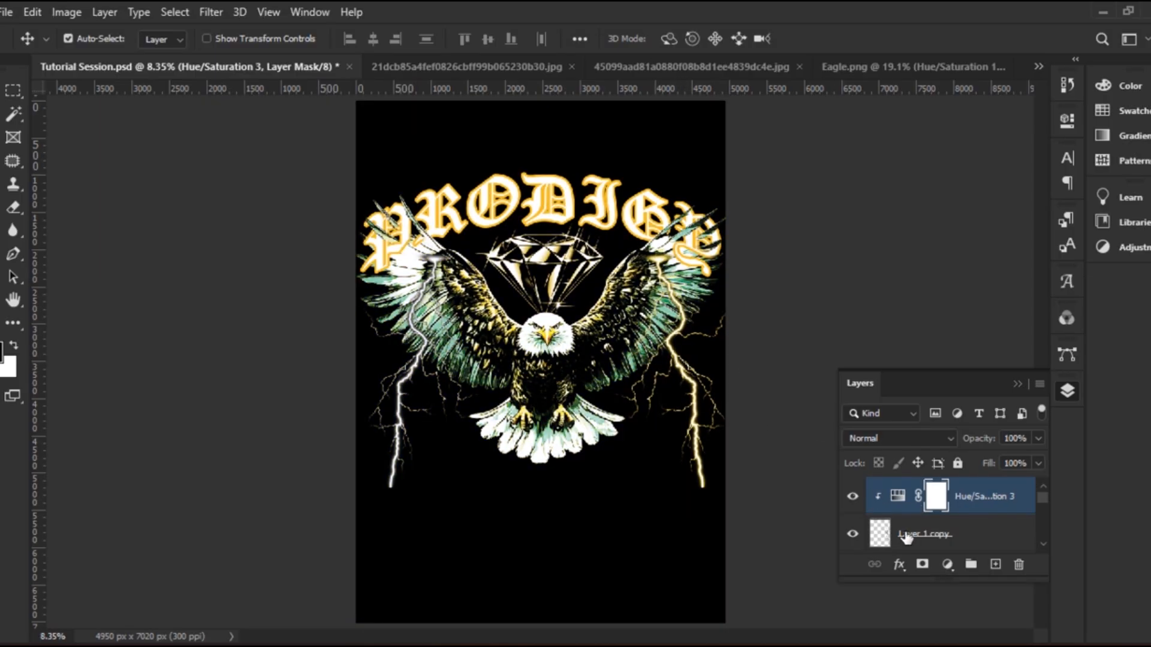
{"action": "left_click", "coordinate": [952, 534], "text": "ctrl"}
{"action": "left_click", "coordinate": [946, 535]}
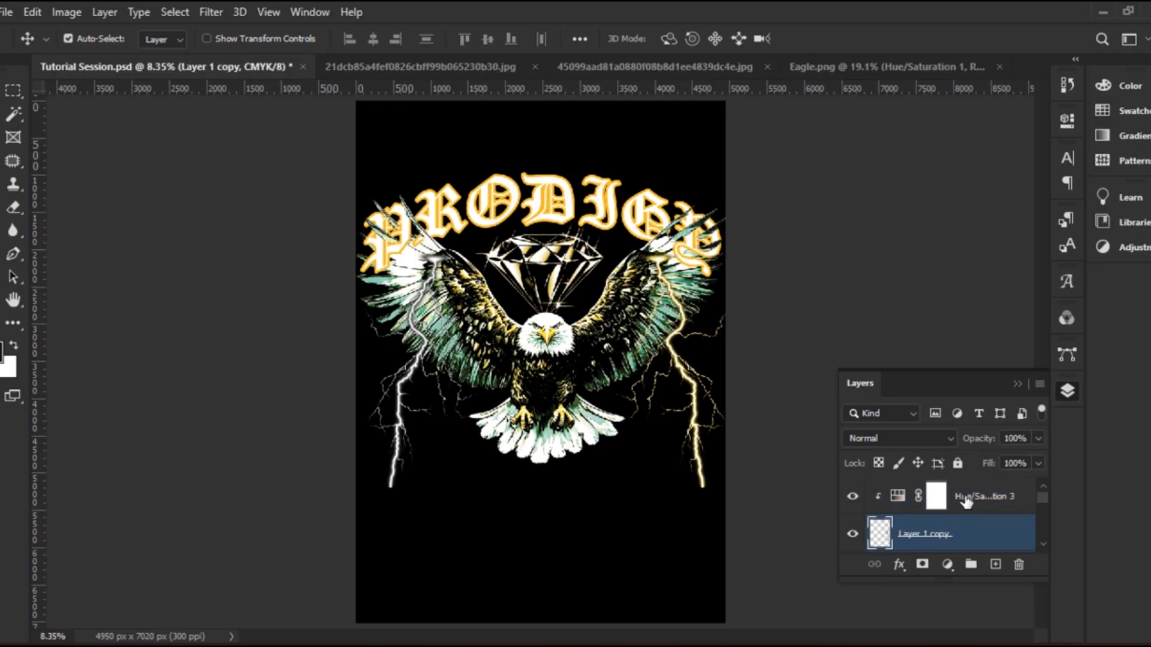
{"action": "left_click", "coordinate": [965, 497]}
{"action": "right_click", "coordinate": [965, 498]}
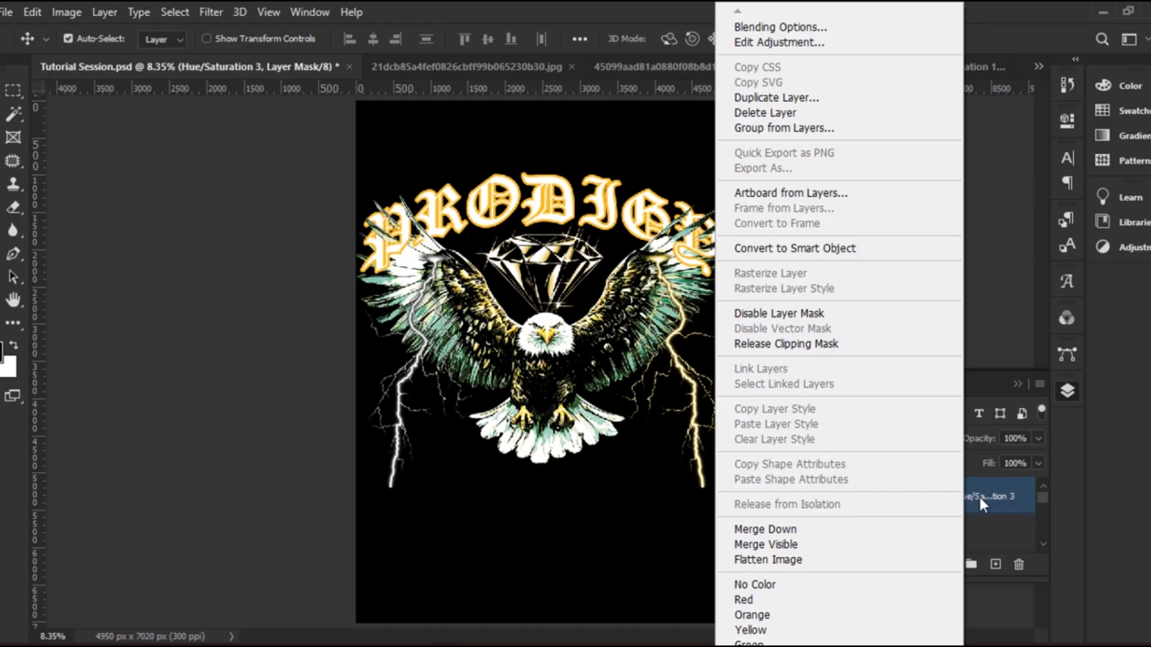
{"action": "left_click", "coordinate": [978, 494]}
{"action": "right_click", "coordinate": [898, 497]}
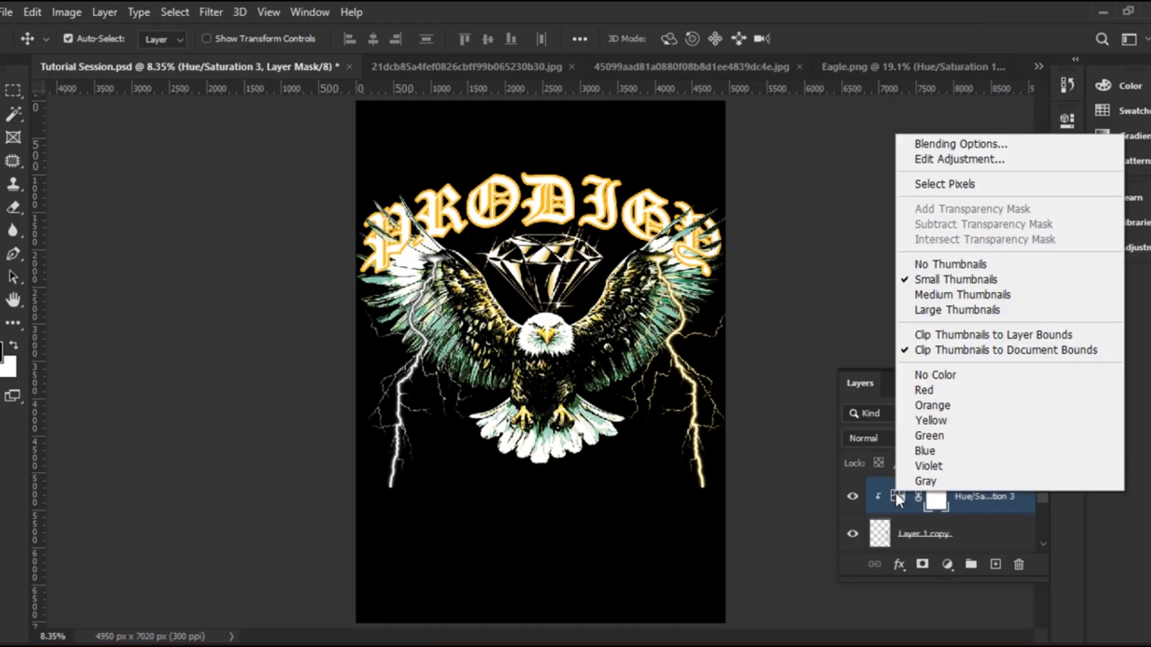
{"action": "right_click", "coordinate": [976, 501]}
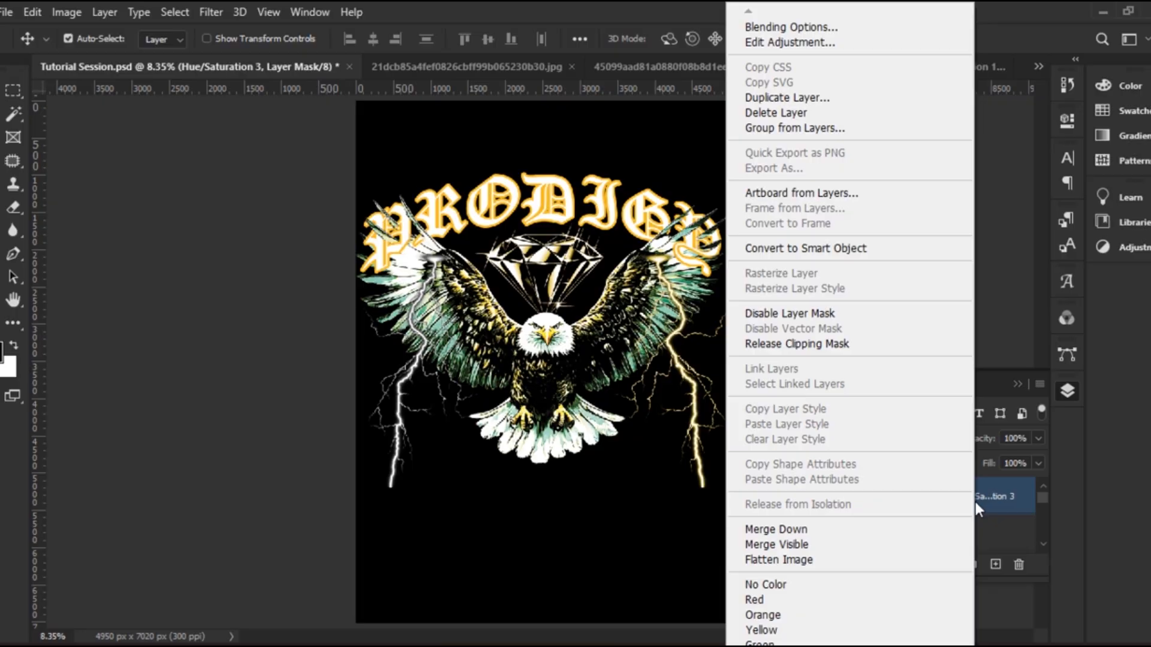
{"action": "left_click", "coordinate": [975, 502]}
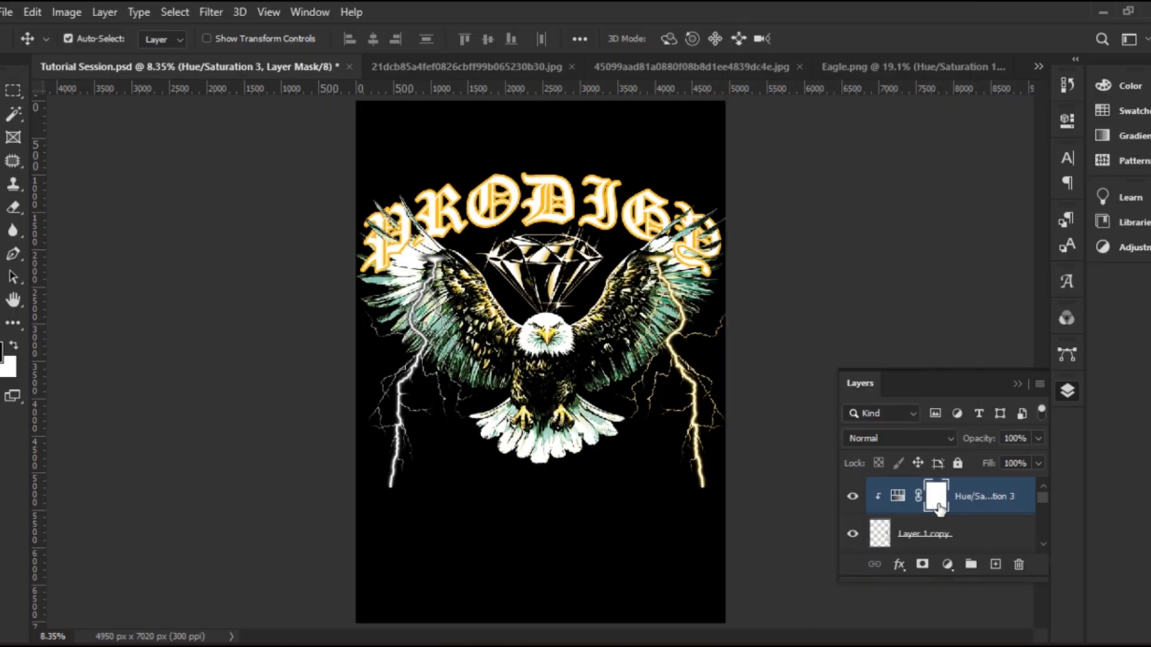
{"action": "left_click", "coordinate": [939, 533], "text": "ctrl"}
Convert the tinted copy to a smart object, then add a Hue/Saturation colorize at Hue 47, Saturation 54
{"action": "right_click", "coordinate": [936, 531]}
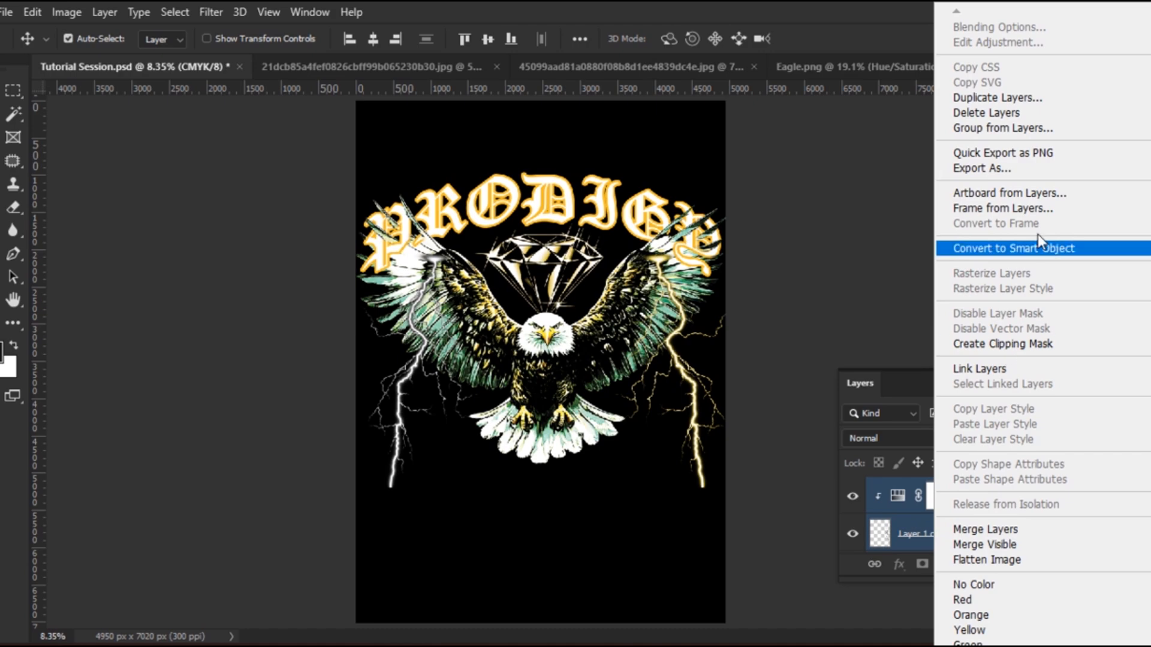
{"action": "left_click", "coordinate": [1048, 247]}
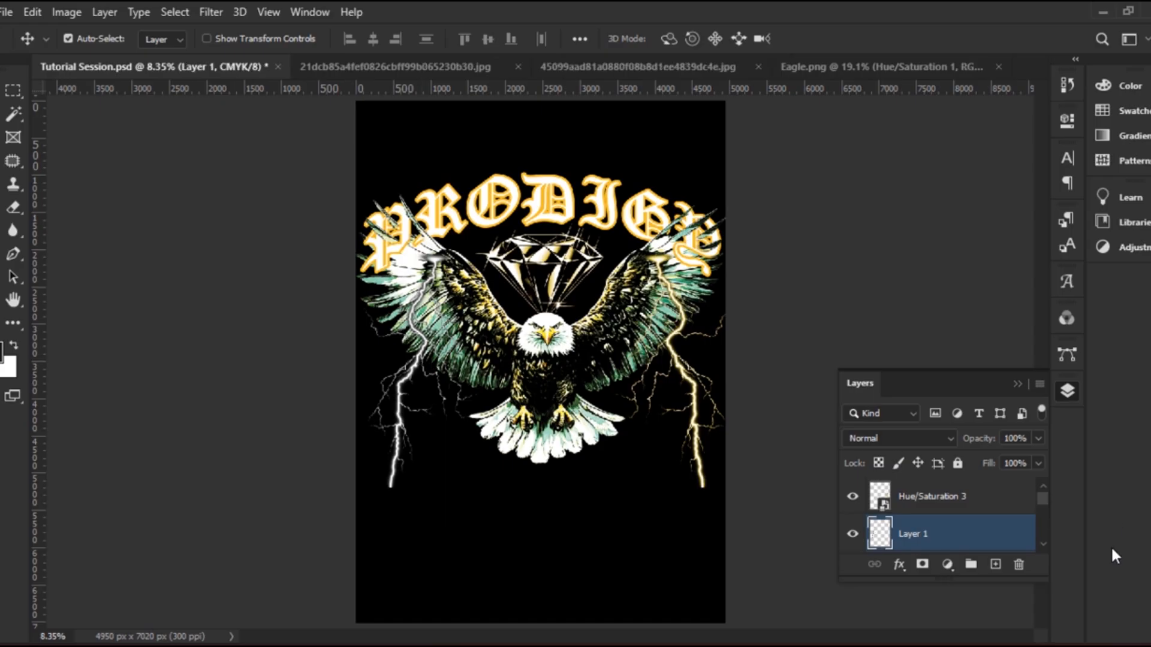
{"action": "left_click", "coordinate": [947, 565]}
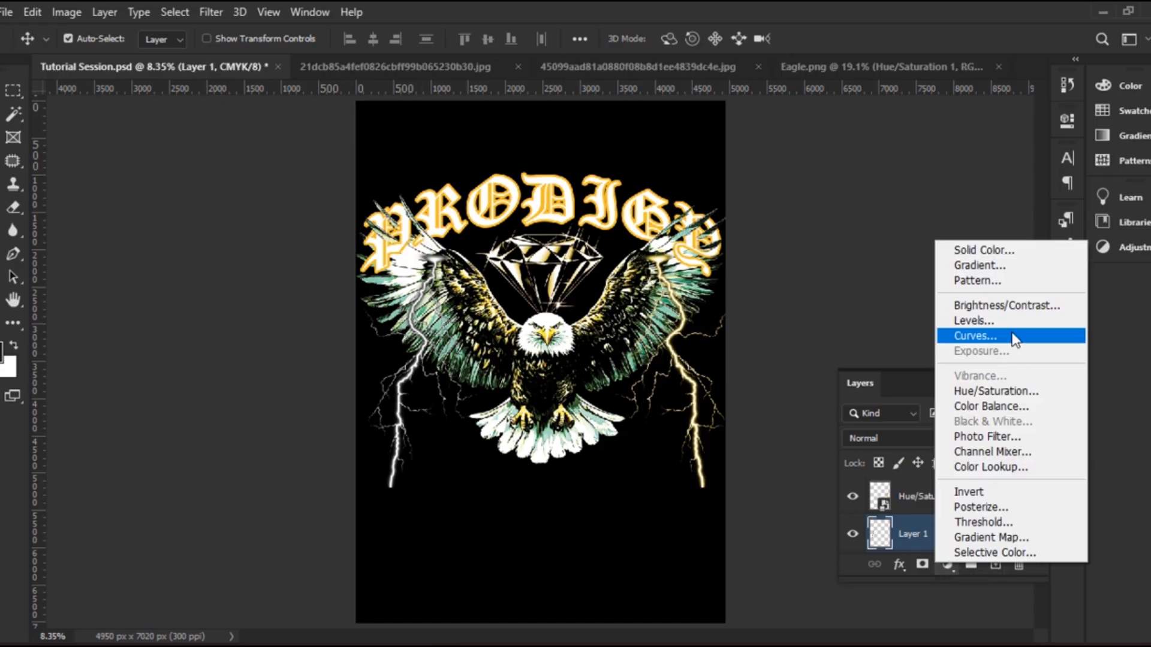
{"action": "left_click", "coordinate": [1013, 391]}
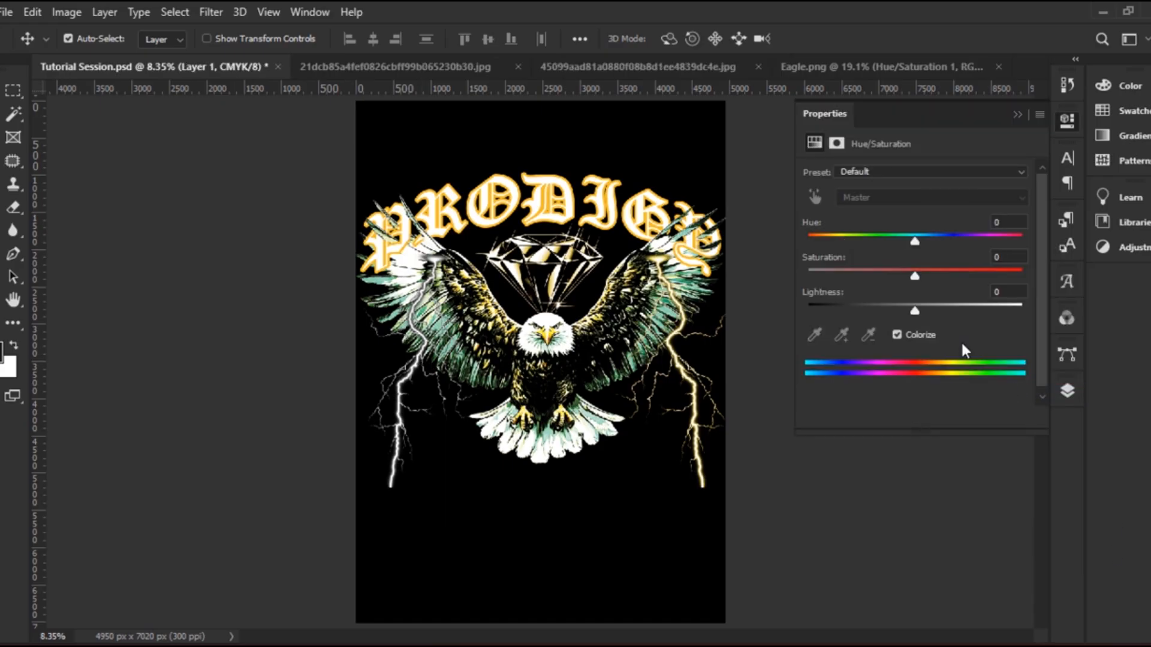
{"action": "left_click", "coordinate": [898, 333]}
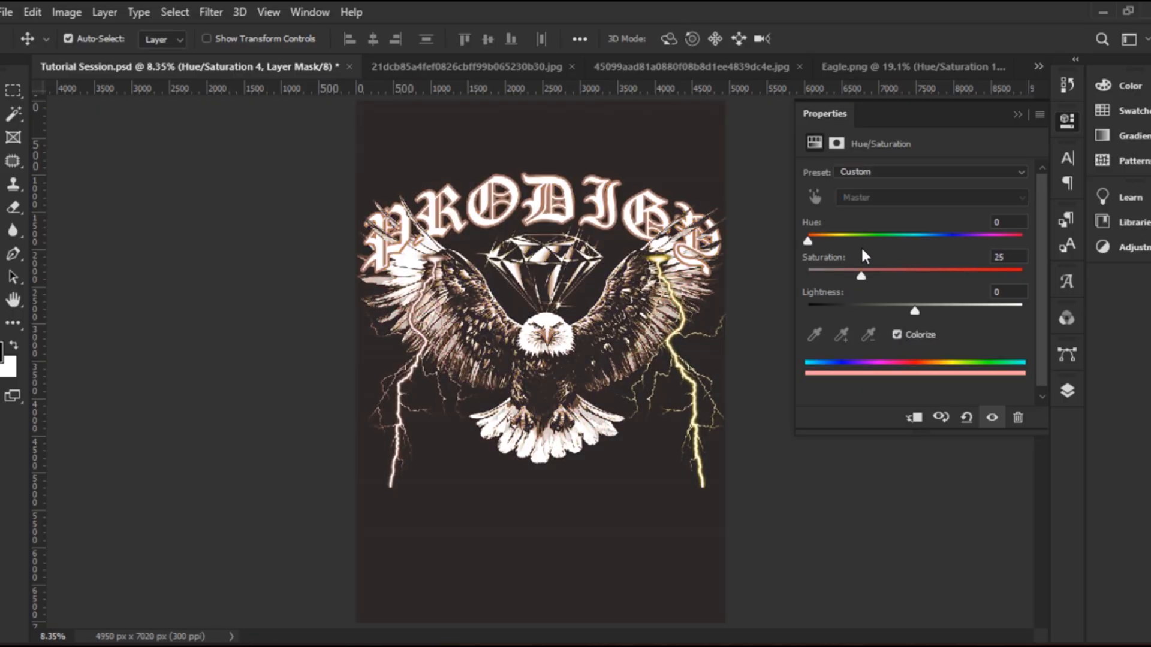
{"action": "left_click_drag", "start_coordinate": [808, 242], "coordinate": [919, 280]}
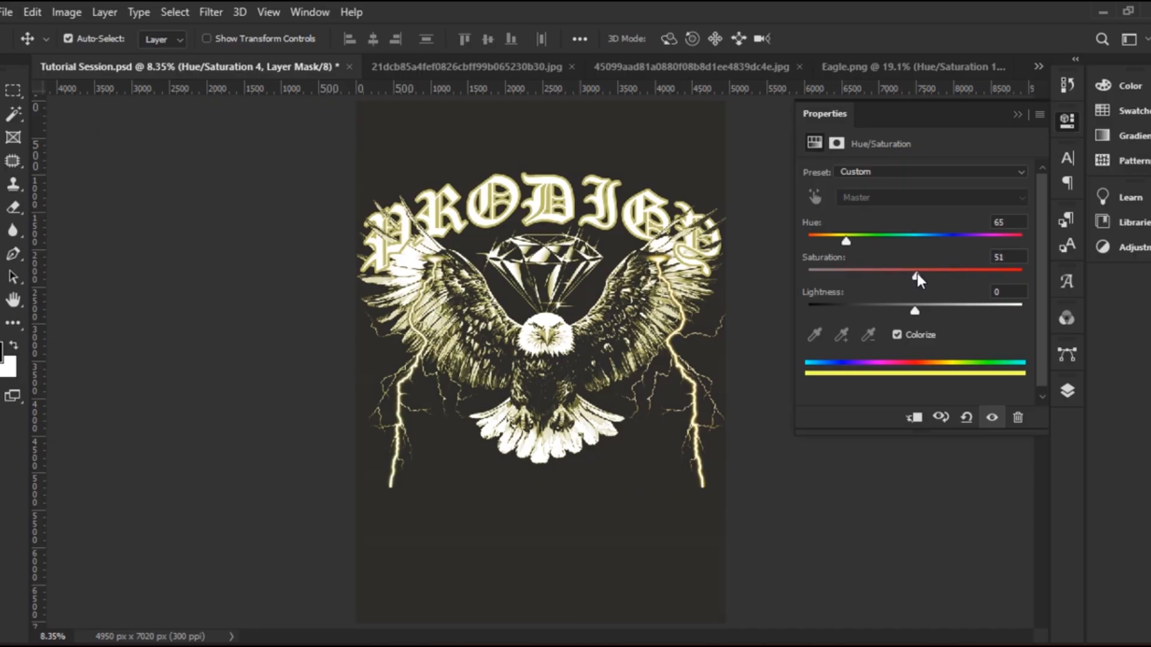
{"action": "left_click_drag", "start_coordinate": [843, 241], "coordinate": [835, 242]}
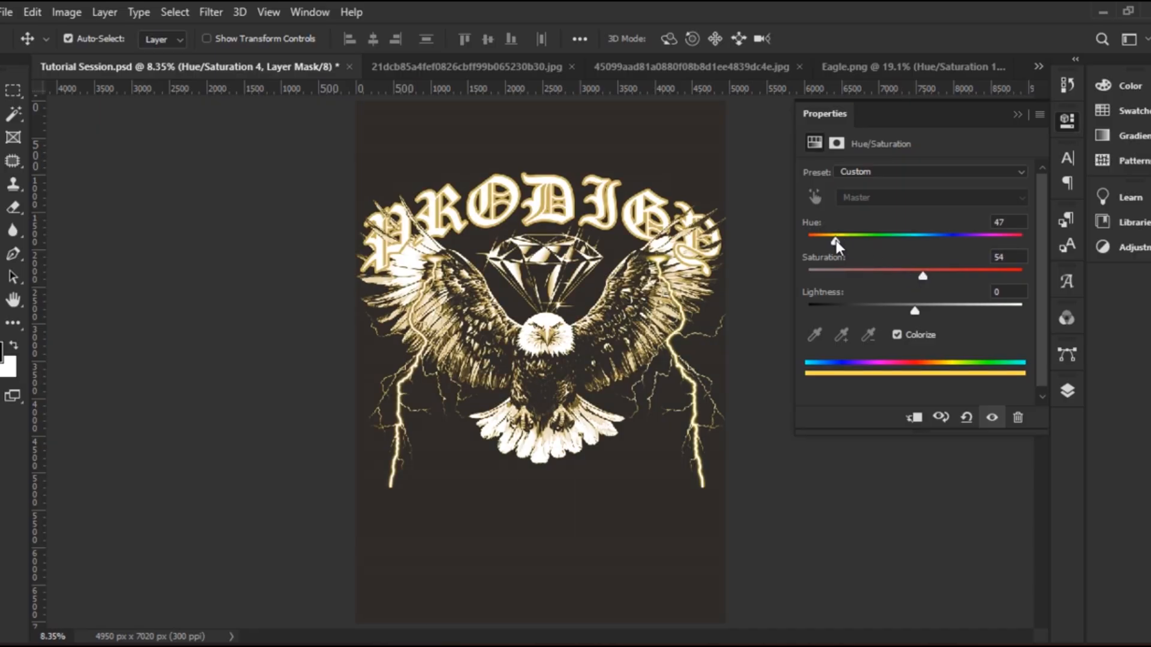
{"action": "left_click", "coordinate": [1024, 115]}
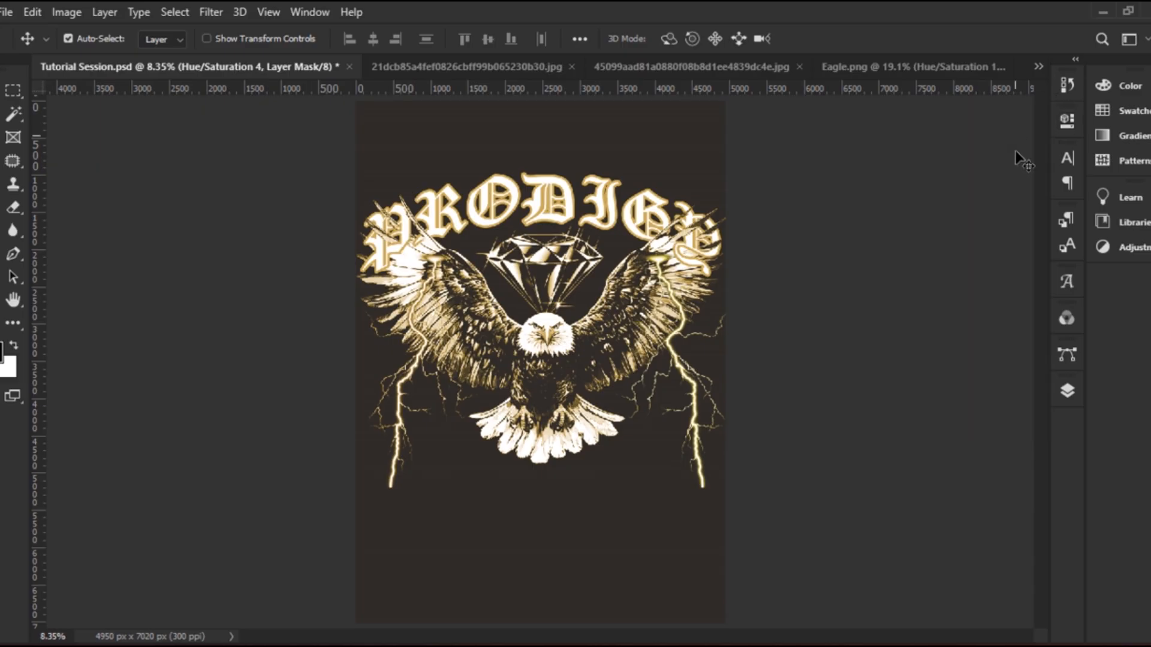
Clip Hue/Saturation 4 to Layer 1 and convert the pair into a smart object
{"action": "left_click", "coordinate": [1066, 393]}
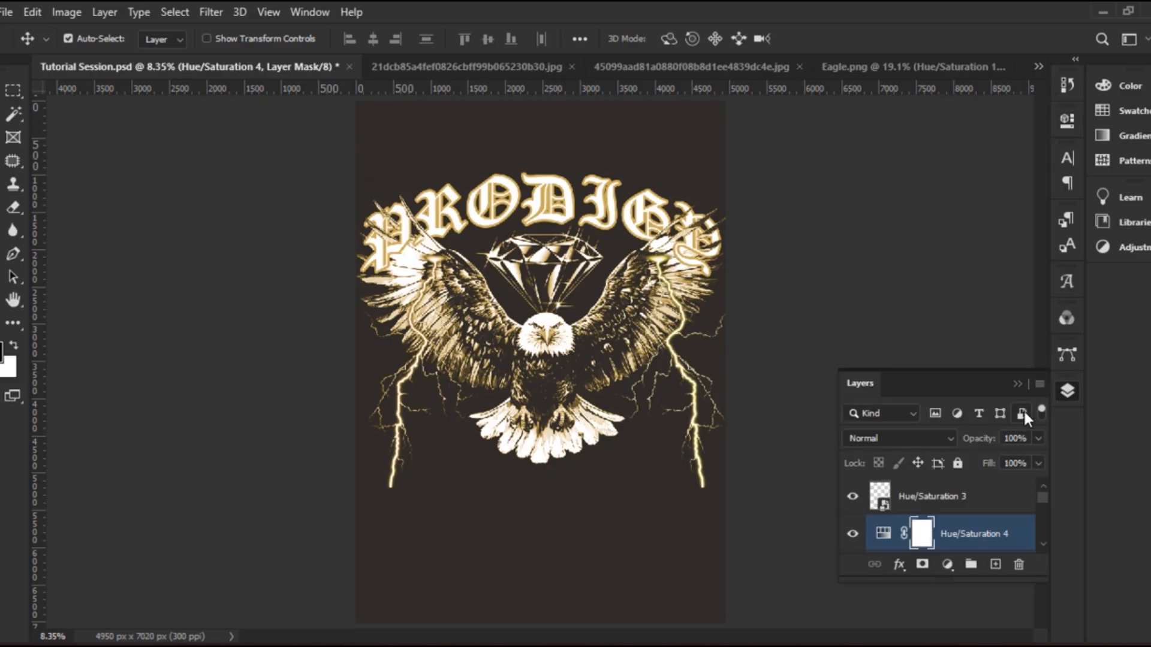
{"action": "scroll", "coordinate": [1001, 534], "scroll_direction": "down", "scroll_amount": 1}
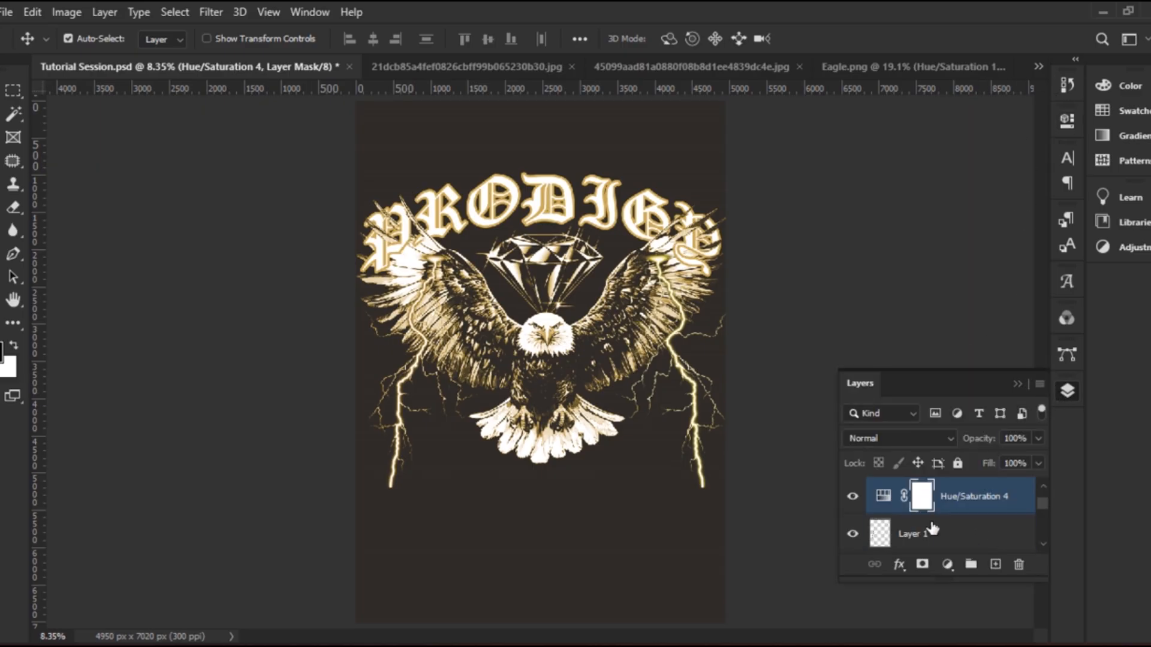
{"action": "left_click", "coordinate": [914, 516], "text": "alt"}
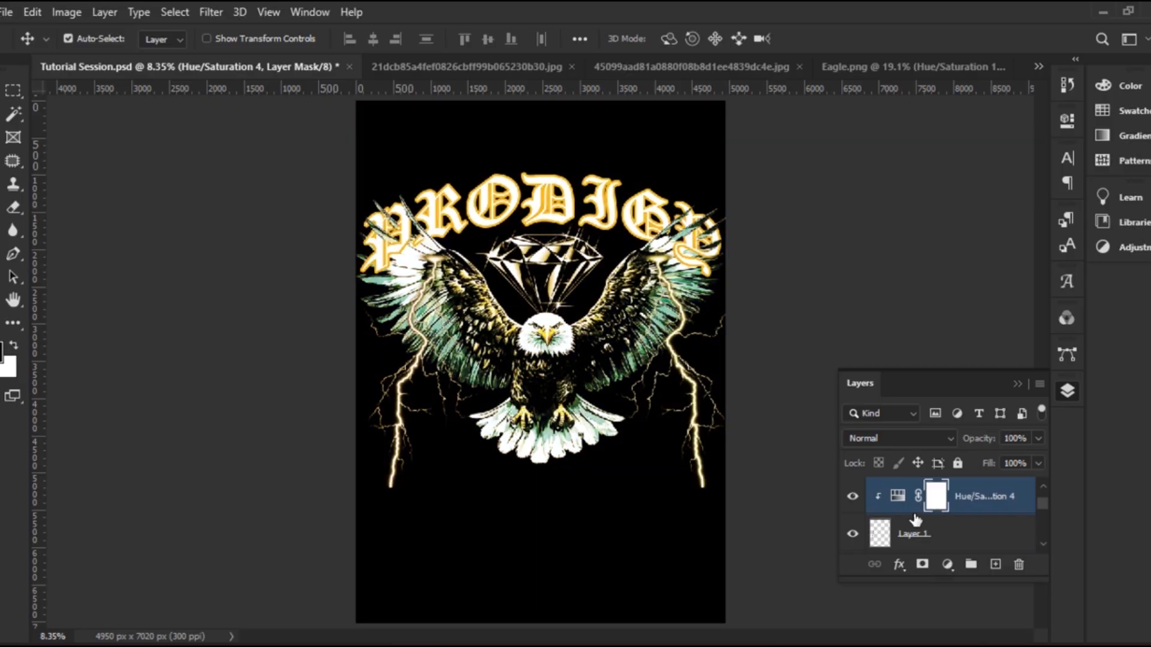
{"action": "left_click", "coordinate": [911, 535], "text": "shift"}
{"action": "right_click", "coordinate": [909, 512]}
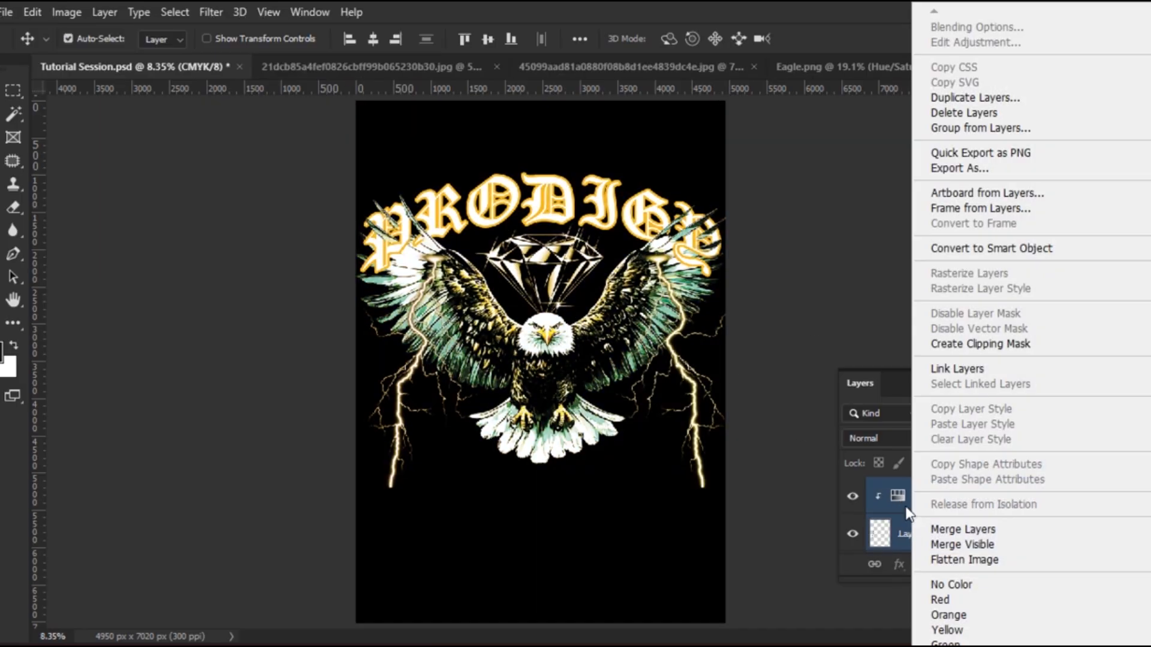
{"action": "left_click", "coordinate": [1003, 249]}
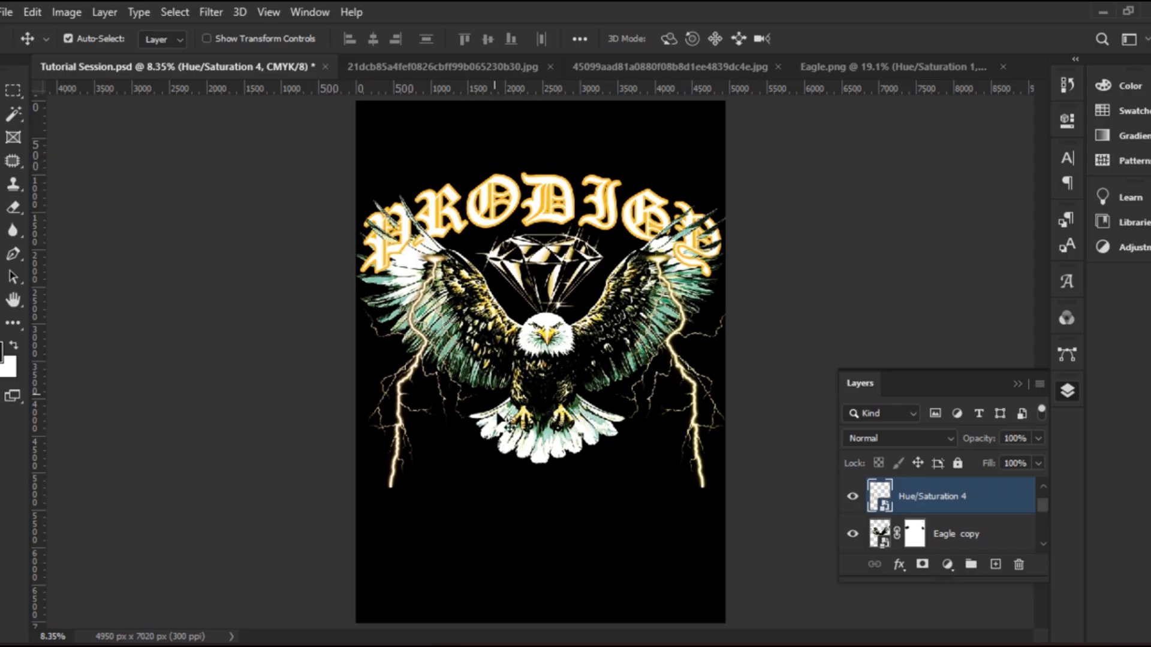
Select Layer 0 and try a rectangle shape below the eagle, then undo it
{"action": "left_click", "coordinate": [520, 481]}
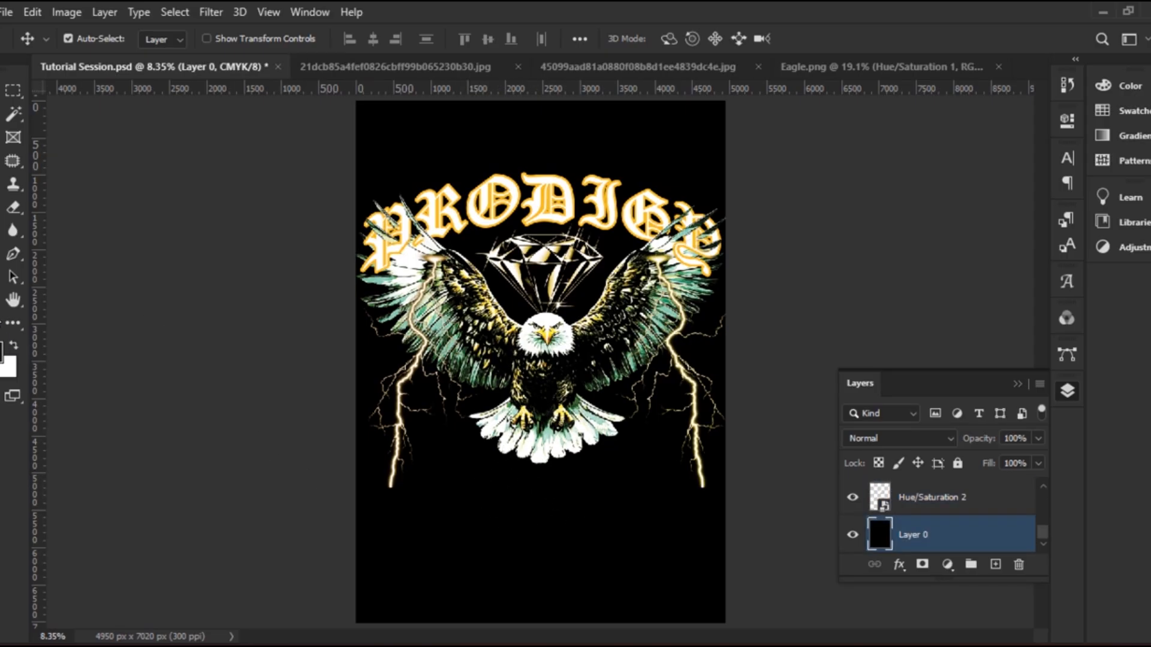
{"action": "key", "text": "u"}
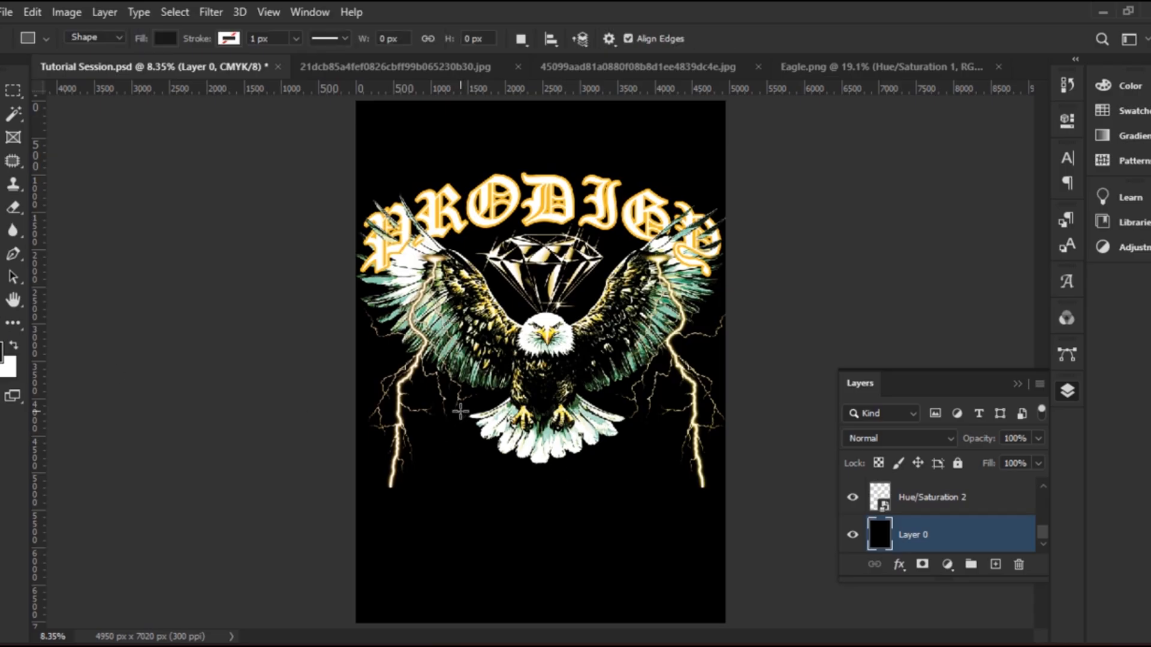
{"action": "mouse_move", "coordinate": [458, 410]}
{"action": "left_mouse_down"}
{"action": "mouse_move", "coordinate": [467, 427]}
{"action": "mouse_move", "coordinate": [653, 483]}
{"action": "mouse_move", "coordinate": [650, 473]}
{"action": "mouse_move", "coordinate": [619, 478]}
{"action": "mouse_move", "coordinate": [464, 439]}
{"action": "mouse_move", "coordinate": [461, 428]}
{"action": "left_mouse_up"}
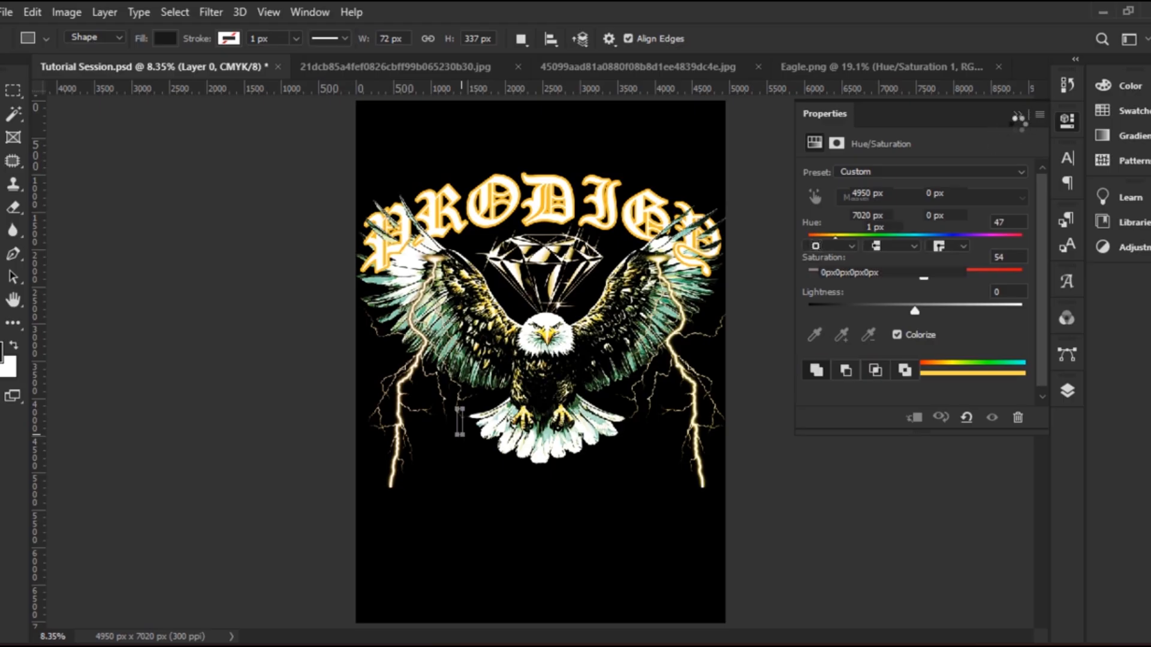
{"action": "key", "text": "ctrl+z"}
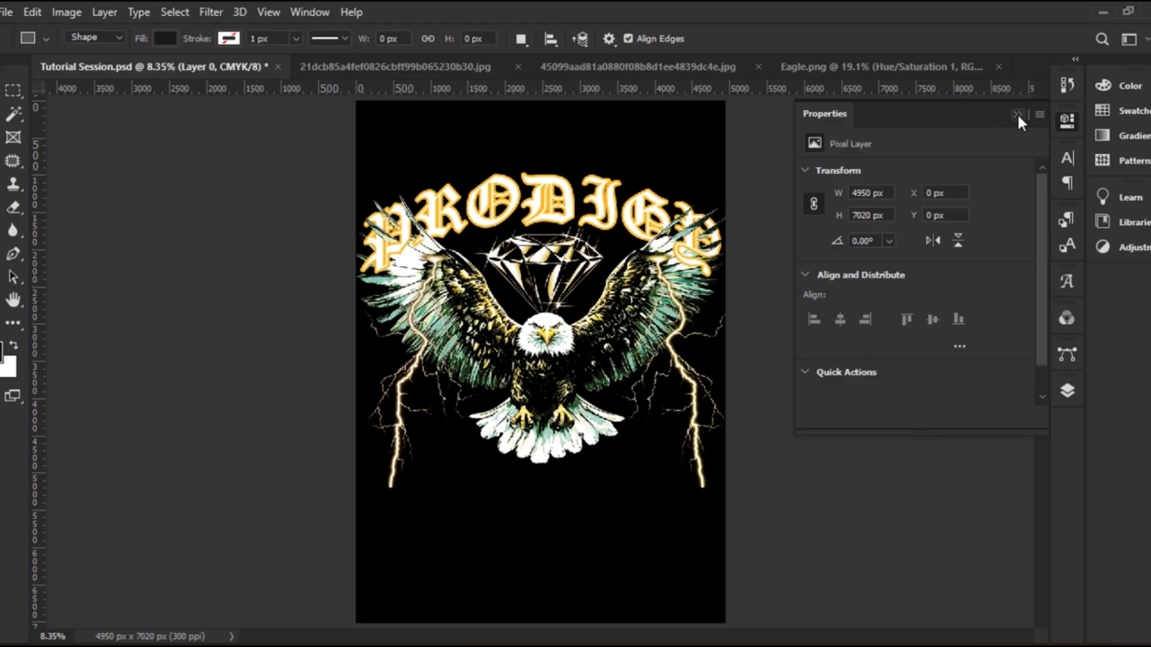
{"action": "left_click", "coordinate": [1017, 115]}
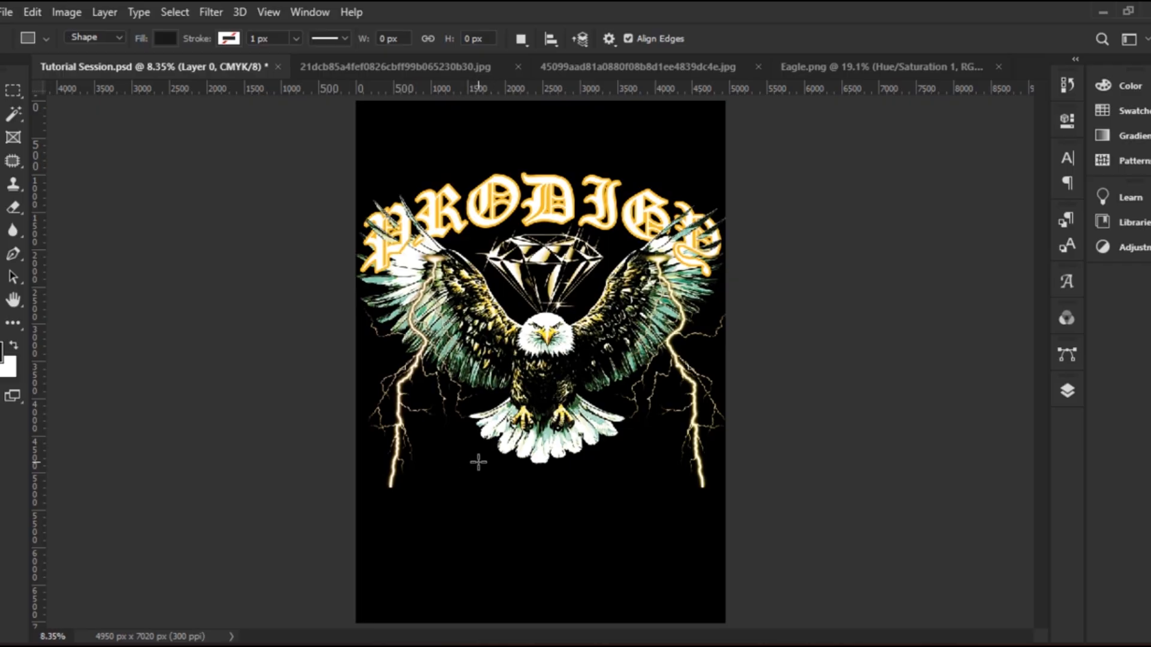
{"action": "left_click", "coordinate": [1067, 392]}
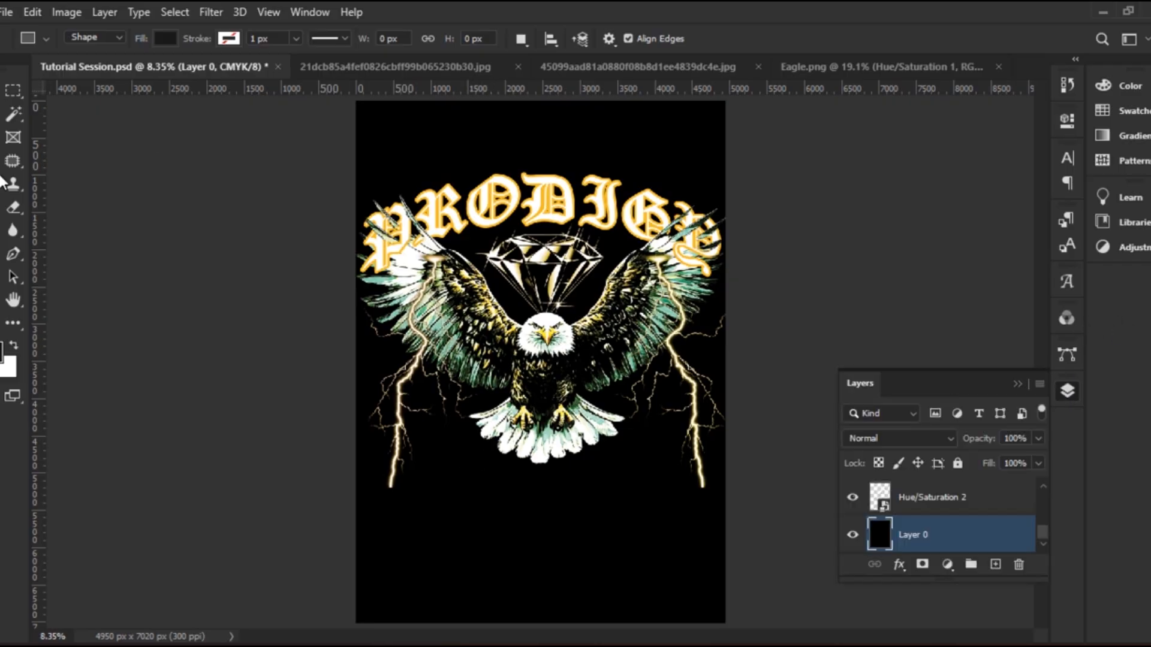
Switch to the Ellipse tool and sample a gold foreground colour from the design
{"action": "right_click", "coordinate": [13, 276]}
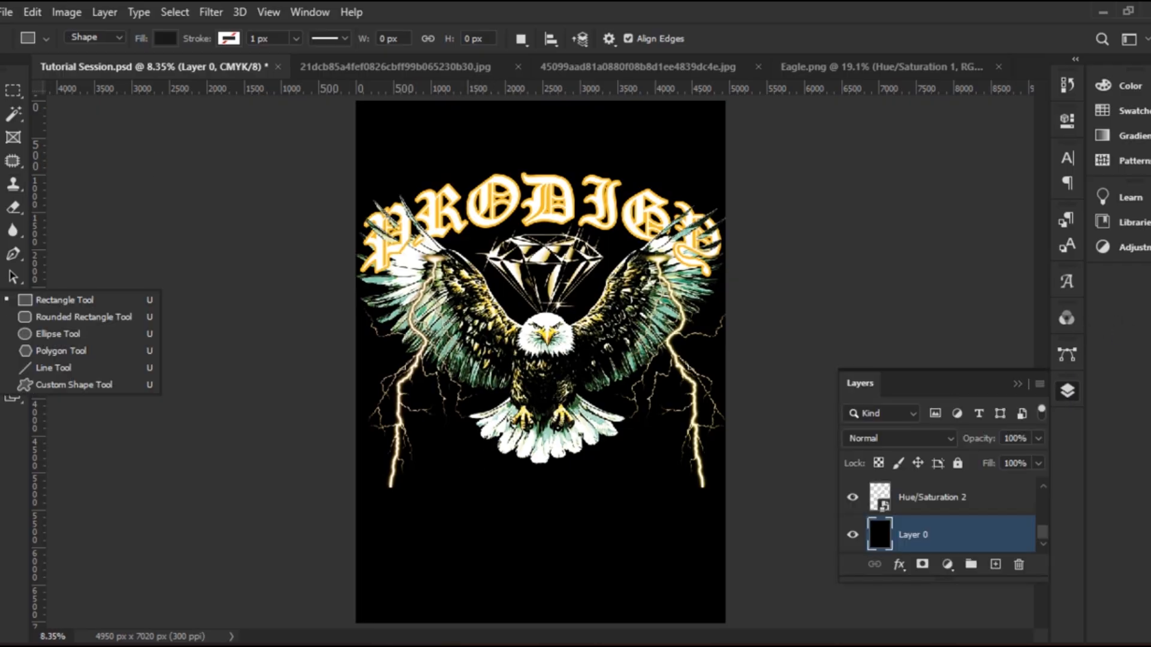
{"action": "left_click", "coordinate": [72, 335]}
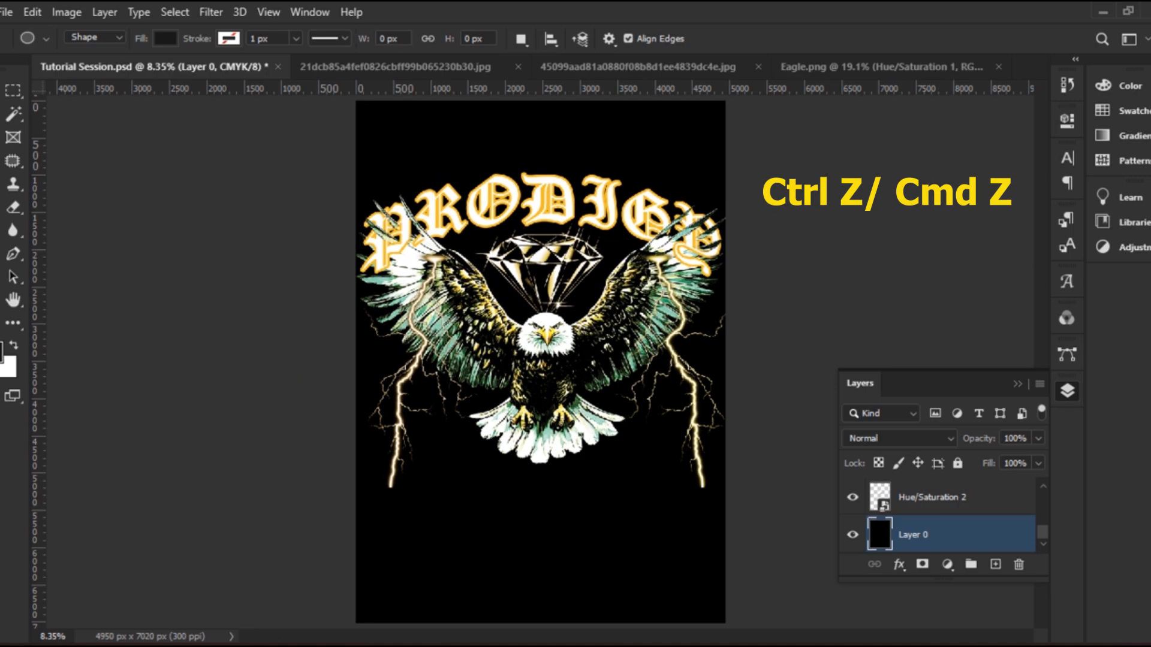
{"action": "key", "text": "i"}
{"action": "key", "text": "v"}
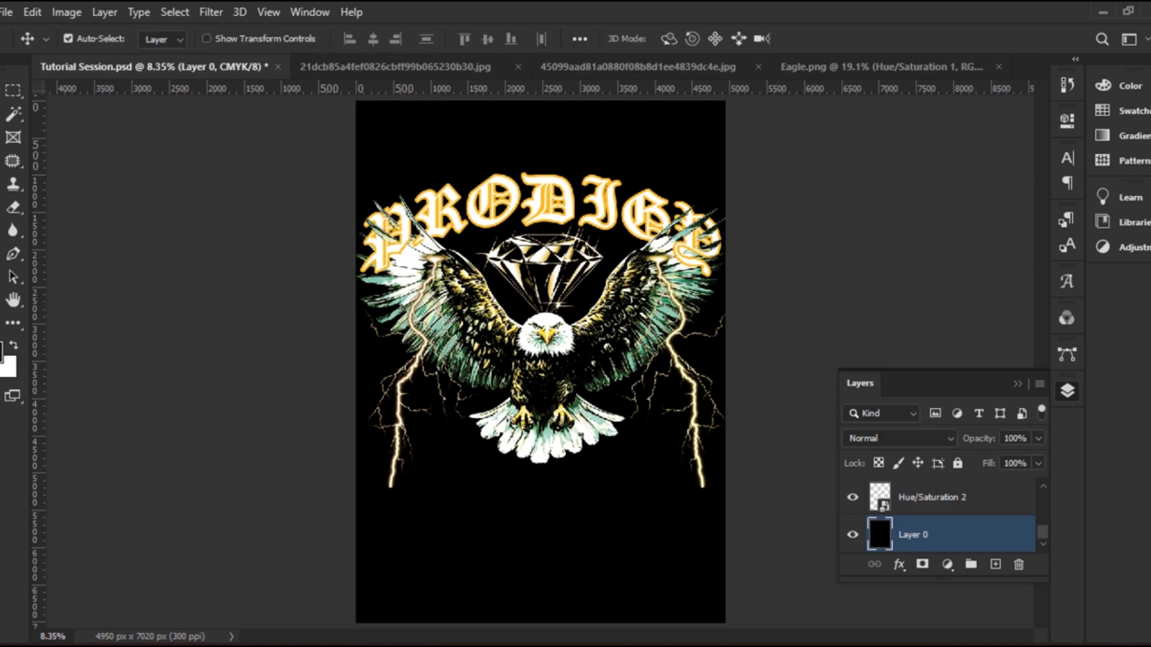
{"action": "key", "text": "i"}
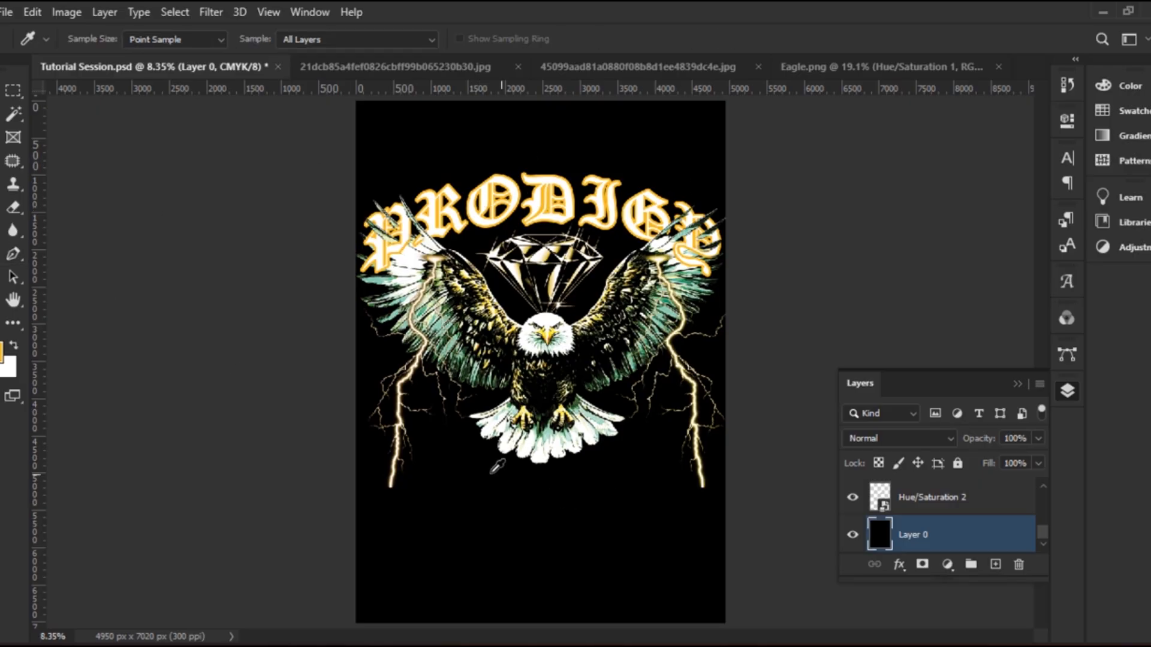
{"action": "key", "text": "v"}
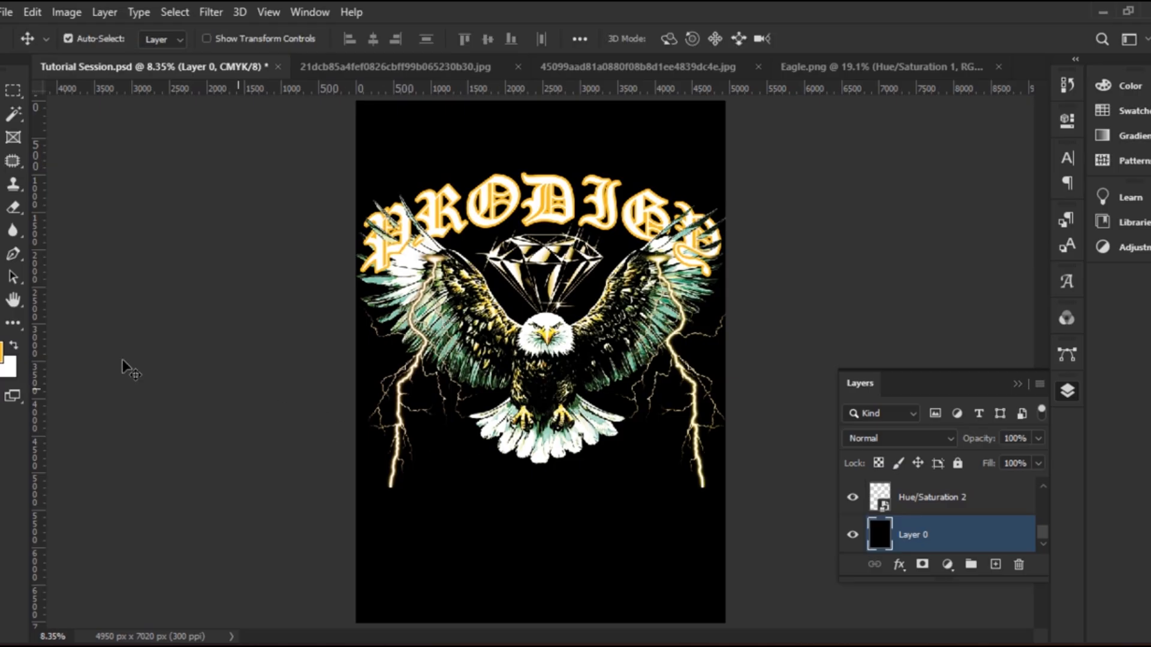
{"action": "key", "text": "u"}
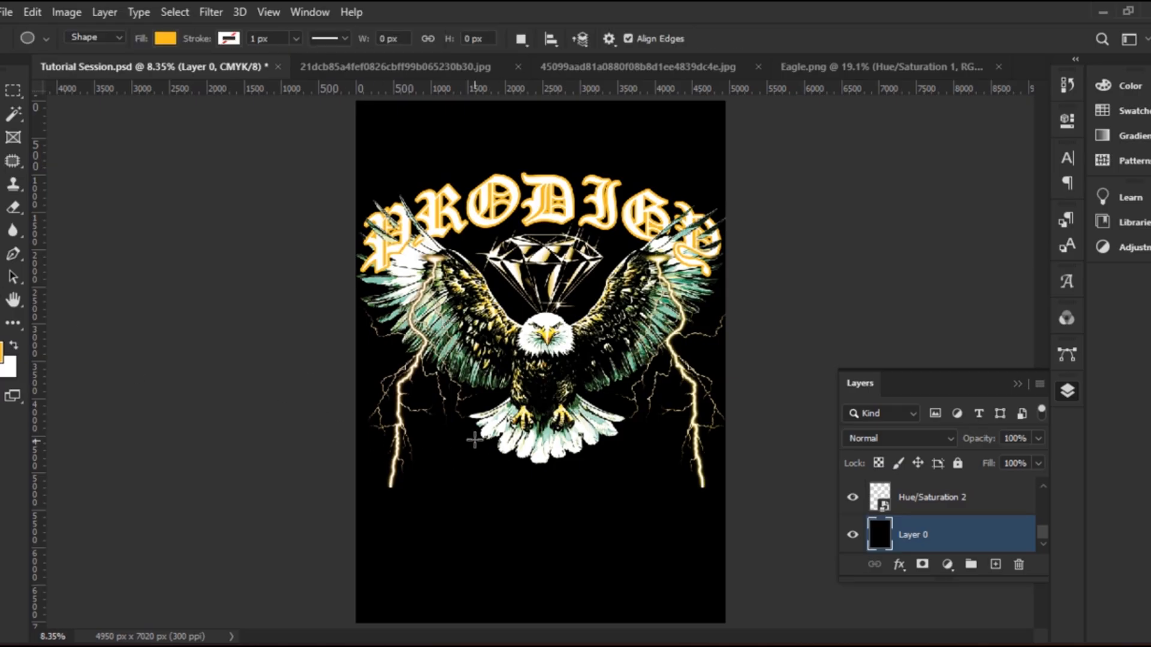
Draw the gold Ellipse 1 below the eagle and move it up under the talons
{"action": "left_click_drag", "start_coordinate": [455, 420], "coordinate": [650, 481]}
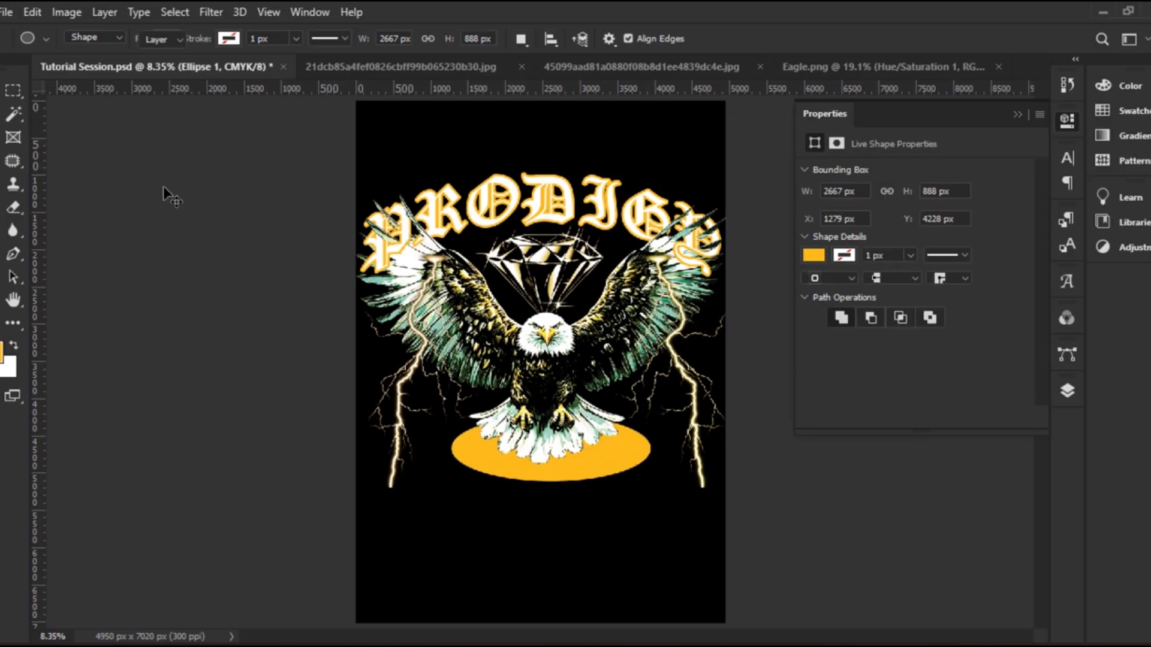
{"action": "key", "text": "v"}
{"action": "left_click_drag", "start_coordinate": [617, 462], "coordinate": [603, 442]}
{"action": "key", "text": "ctrl"}
{"action": "key", "text": "ctrl+t"}
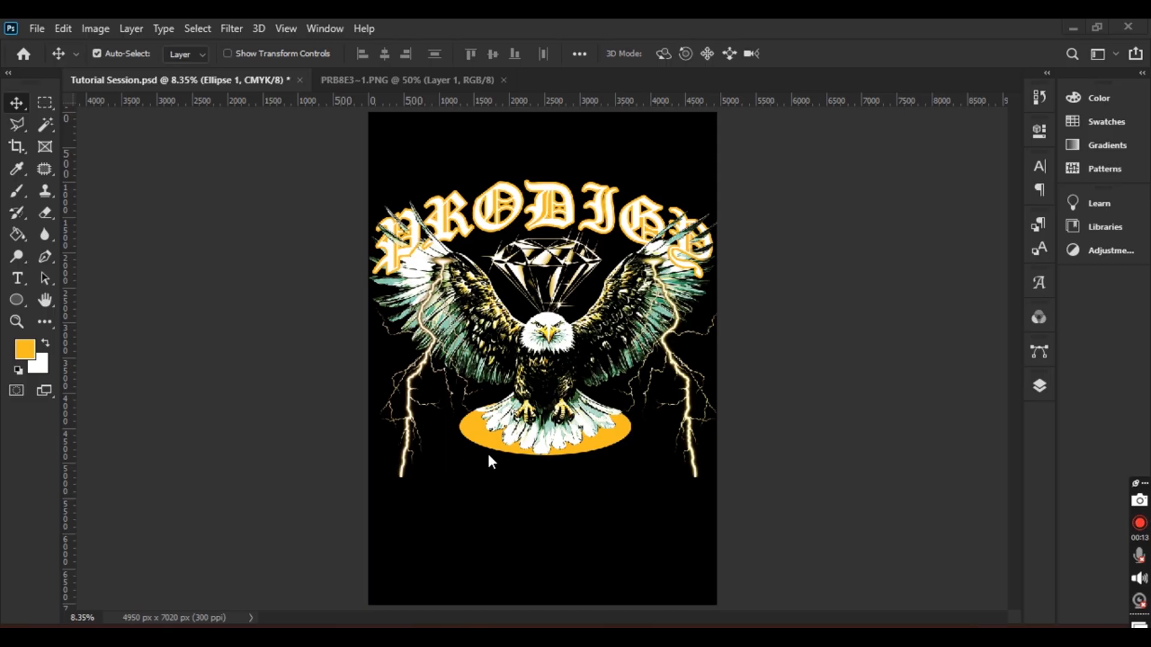
{"action": "left_click", "coordinate": [420, 84]}
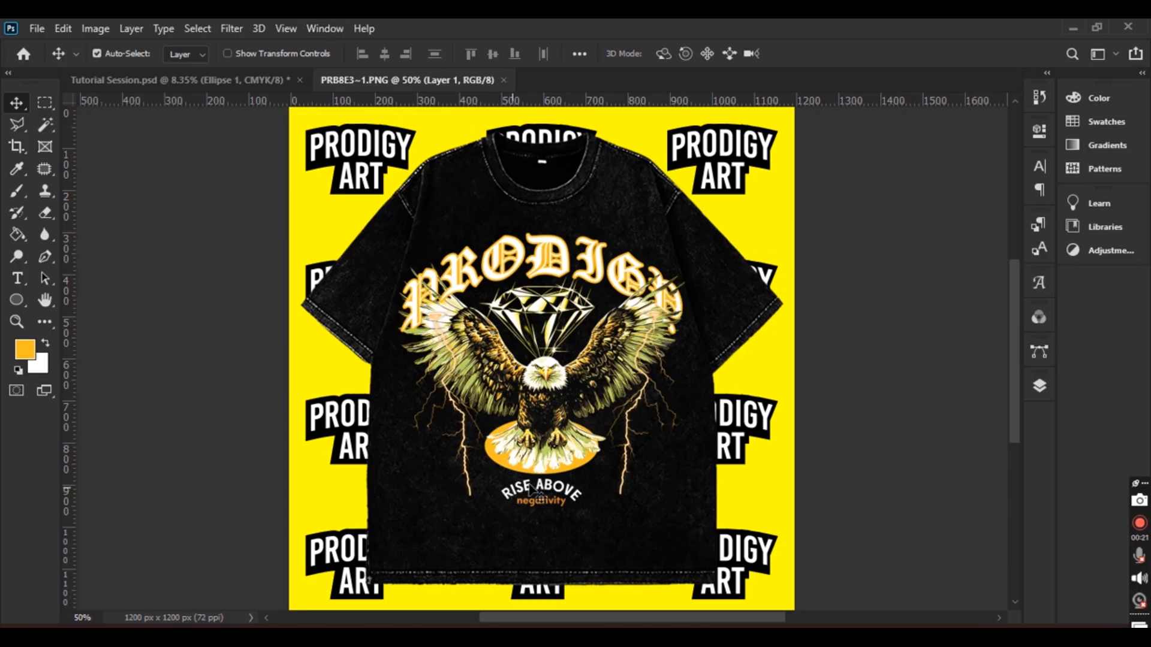
{"action": "left_click", "coordinate": [216, 79]}
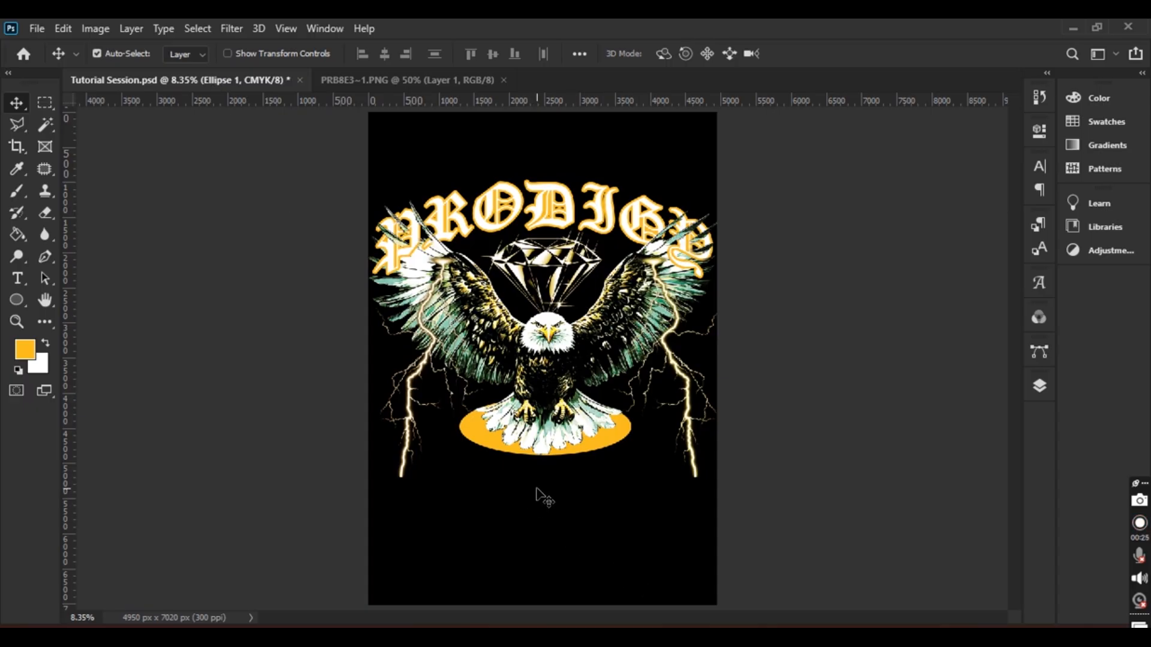
Above Layer 0, start a white 92 pt Bebas Kai text line below the ellipse
{"action": "left_click", "coordinate": [17, 278]}
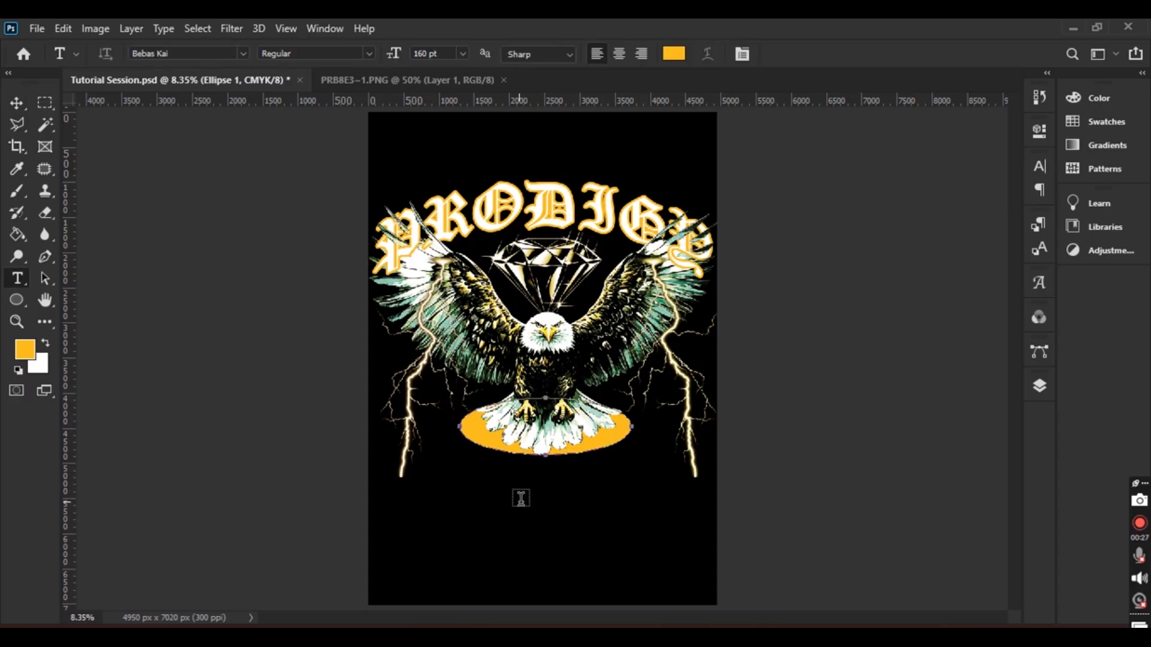
{"action": "left_click", "coordinate": [1040, 386]}
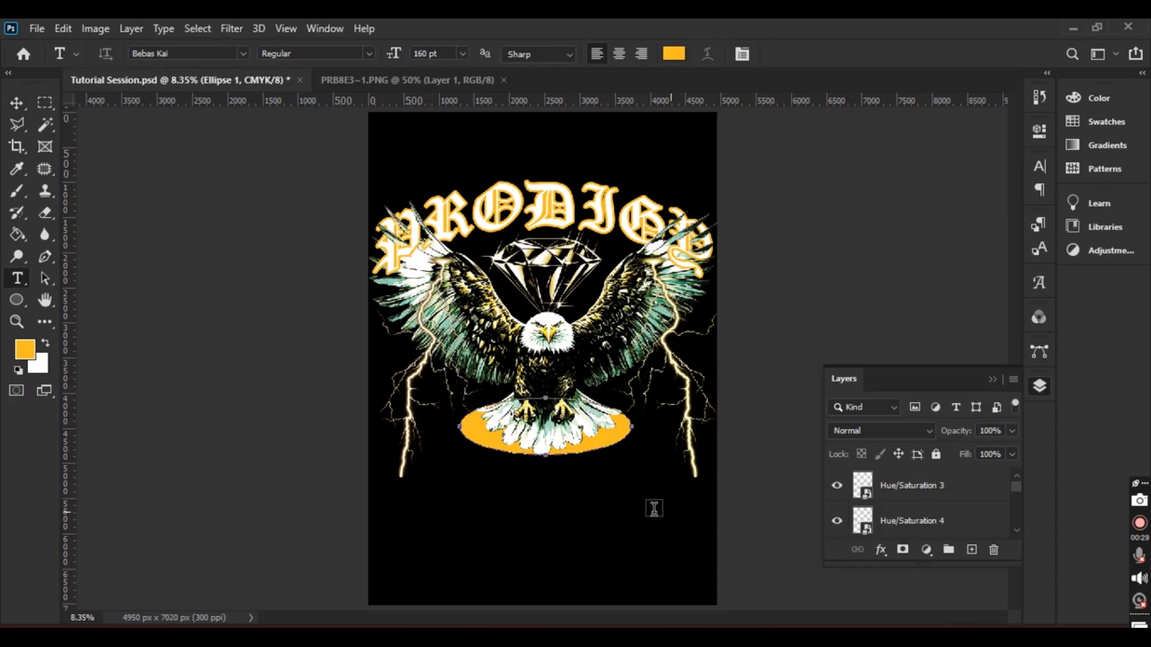
{"action": "left_click", "coordinate": [17, 103]}
{"action": "left_click", "coordinate": [593, 532]}
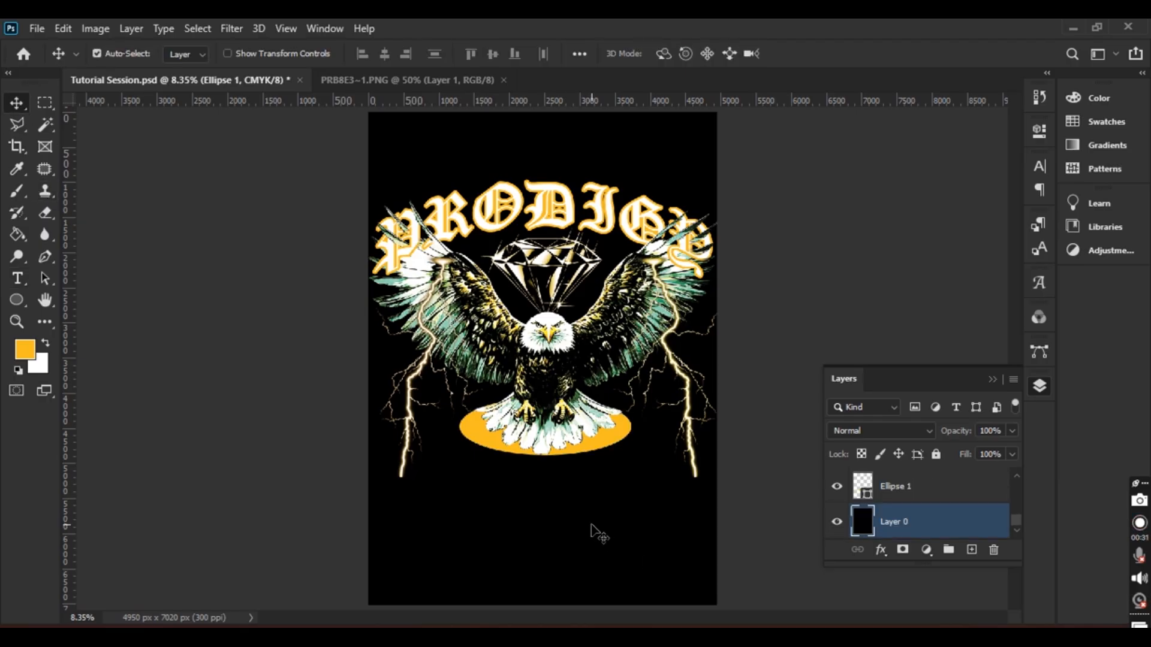
{"action": "left_click", "coordinate": [17, 278]}
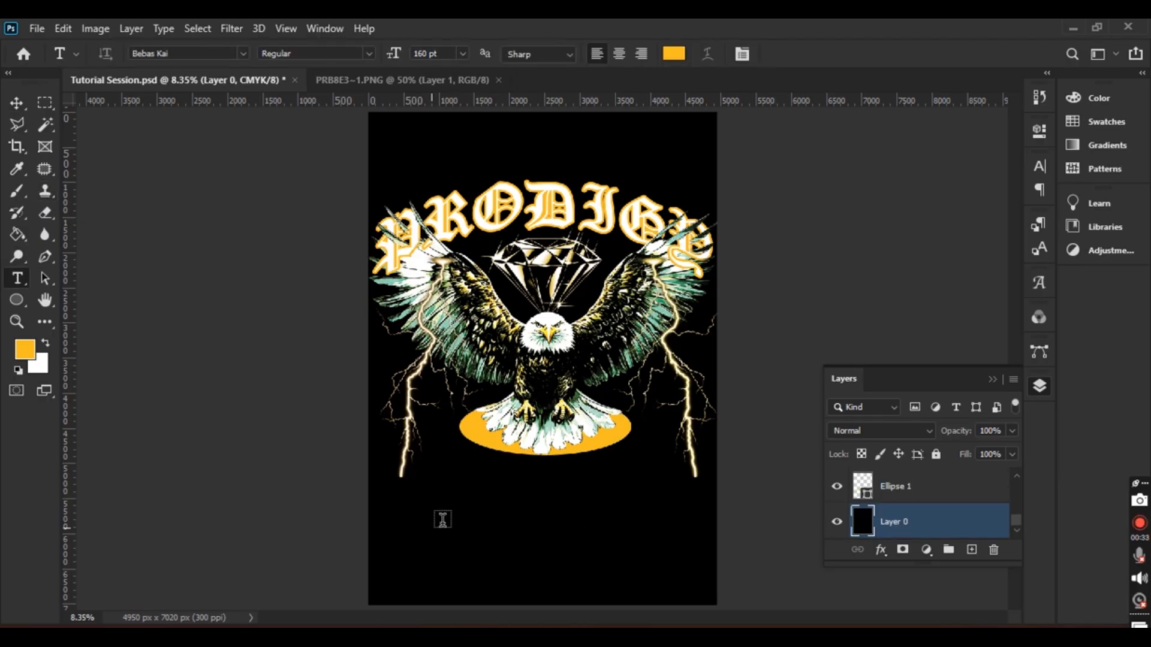
{"action": "left_click", "coordinate": [459, 493]}
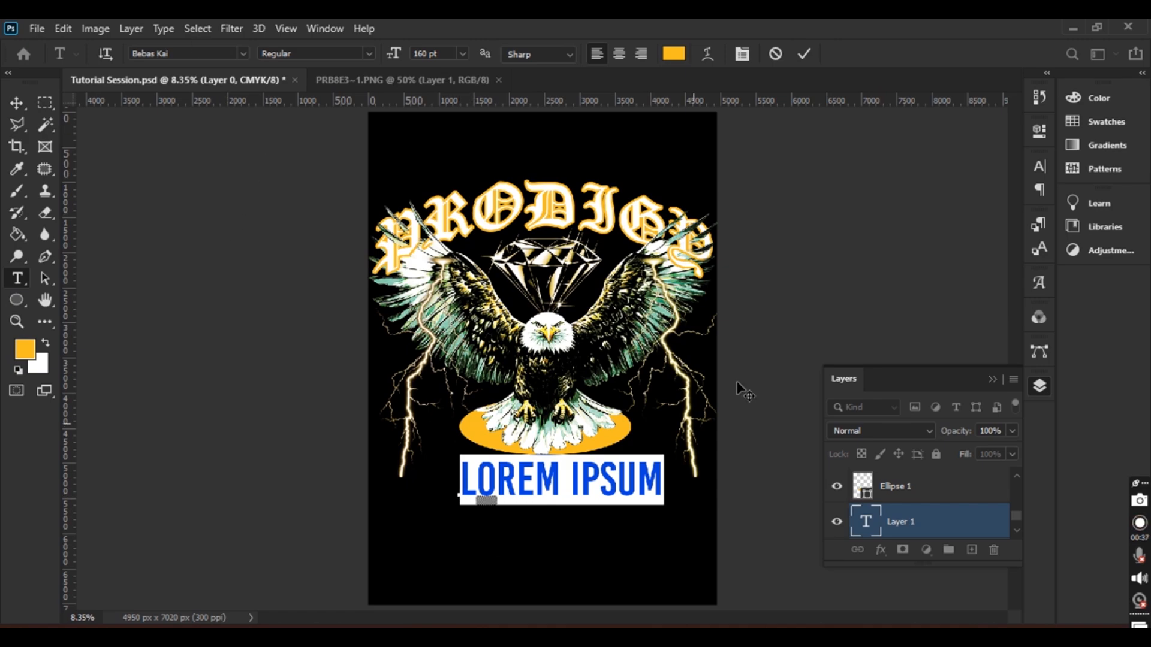
{"action": "left_click", "coordinate": [673, 53]}
{"action": "left_click_drag", "start_coordinate": [703, 202], "coordinate": [687, 73]}
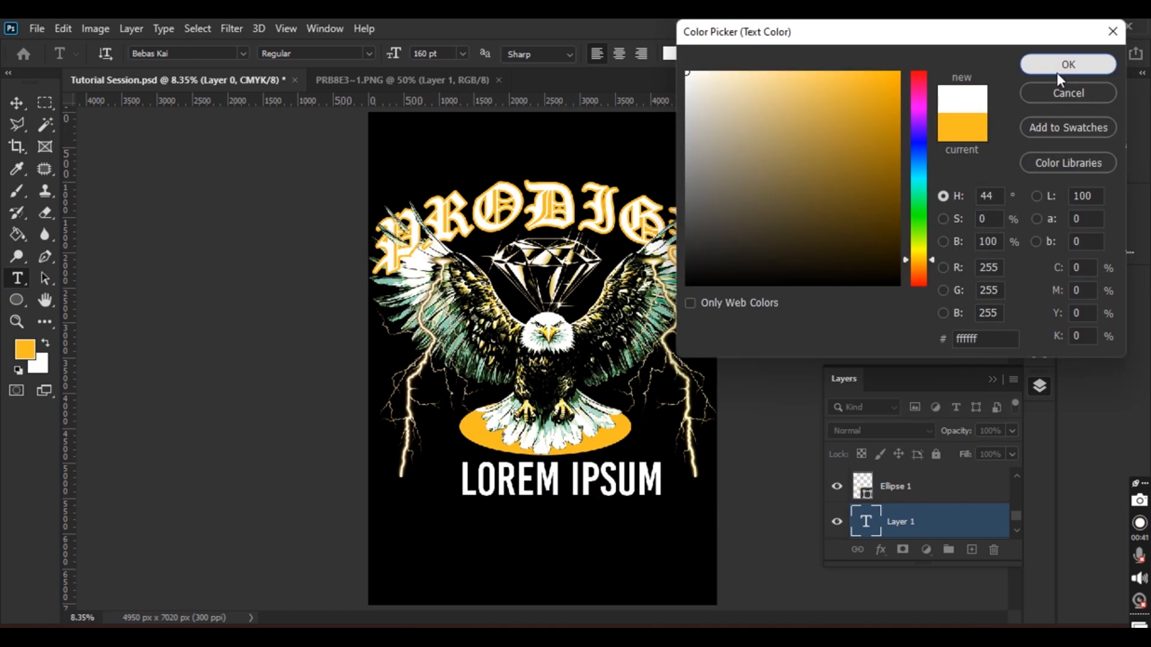
{"action": "left_click", "coordinate": [1056, 70]}
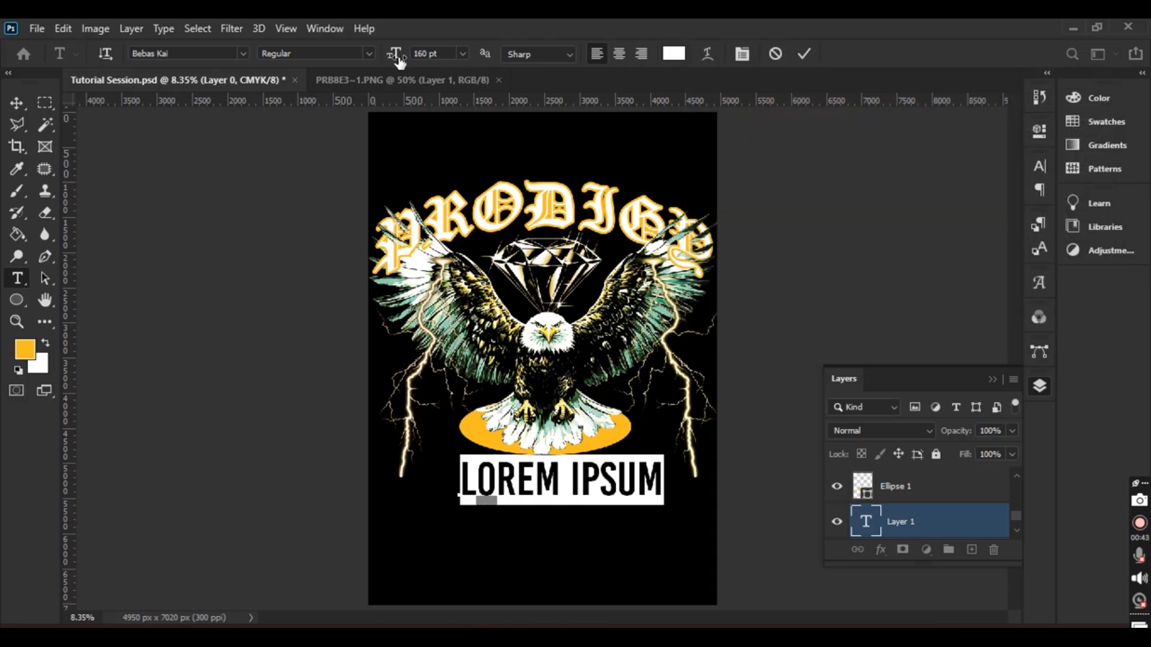
{"action": "left_click_drag", "start_coordinate": [394, 55], "coordinate": [372, 130]}
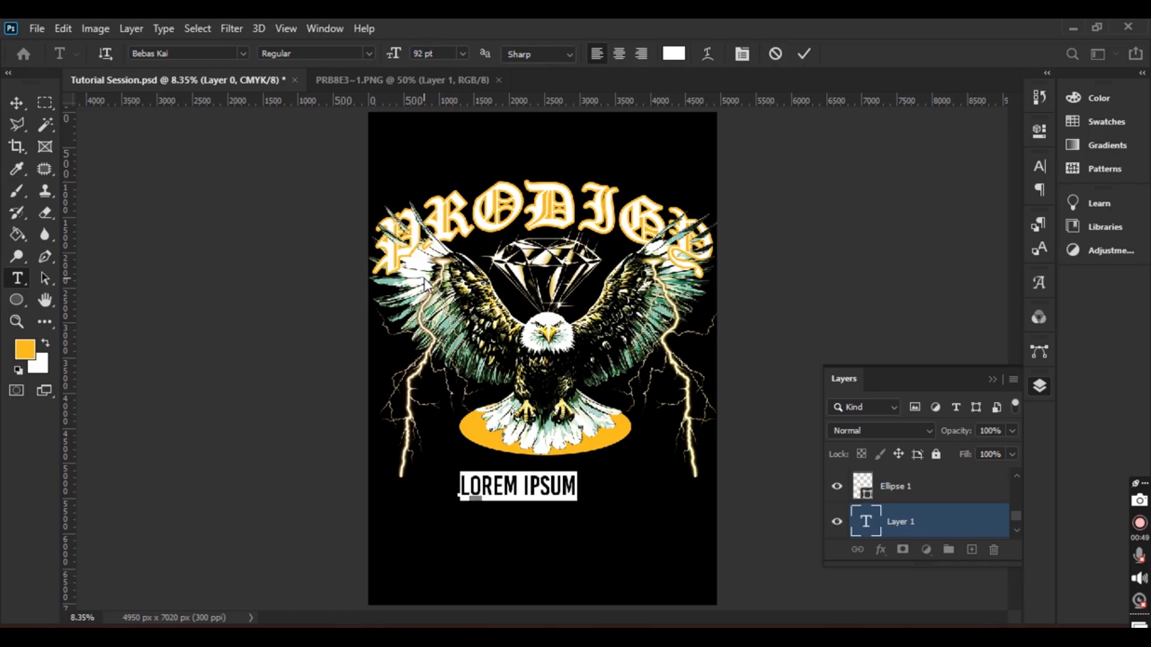
Type the caption 'RISE ABOVE', fixing the typos, and commit it
{"action": "type", "text": "R"}
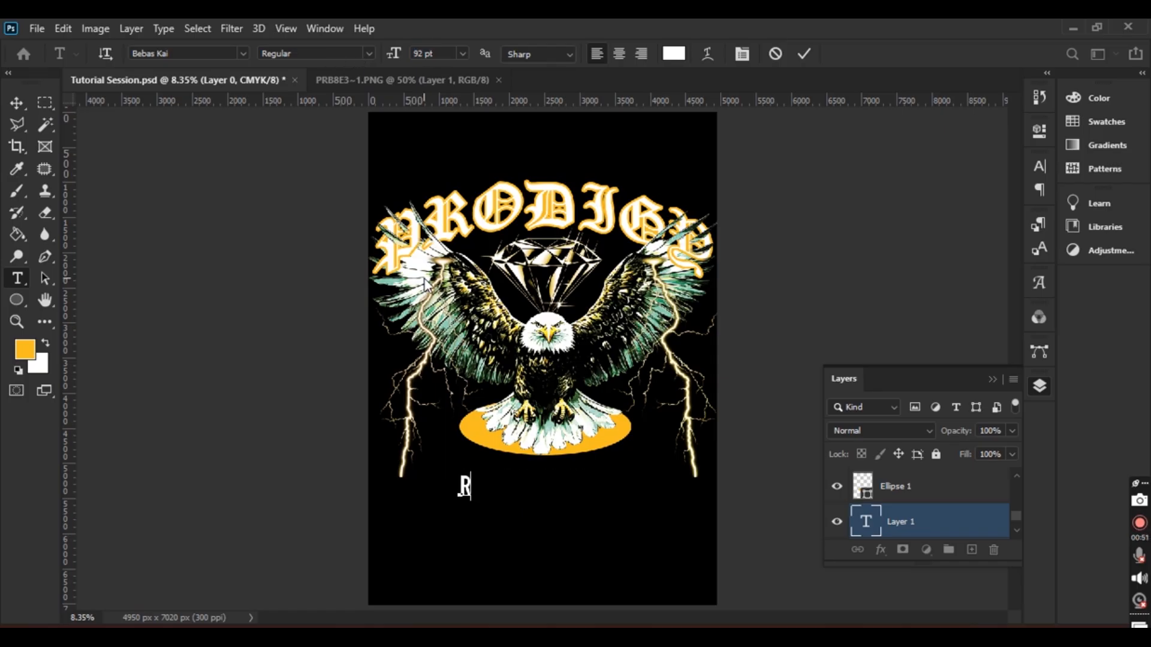
{"action": "type", "text": "ISE A"}
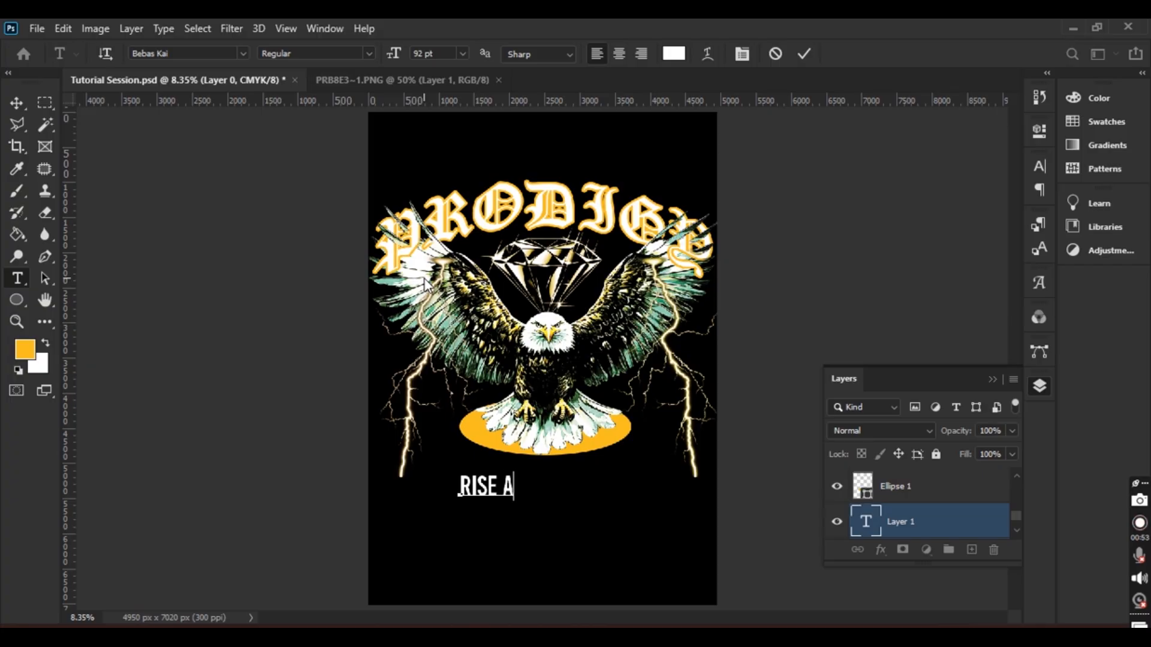
{"action": "type", "text": "BO"}
{"action": "key", "text": "Delete"}
{"action": "key", "text": "Delete"}
{"action": "type", "text": "VE"}
{"action": "key", "text": "BackSpace"}
{"action": "key", "text": "BackSpace"}
{"action": "type", "text": "OVE"}
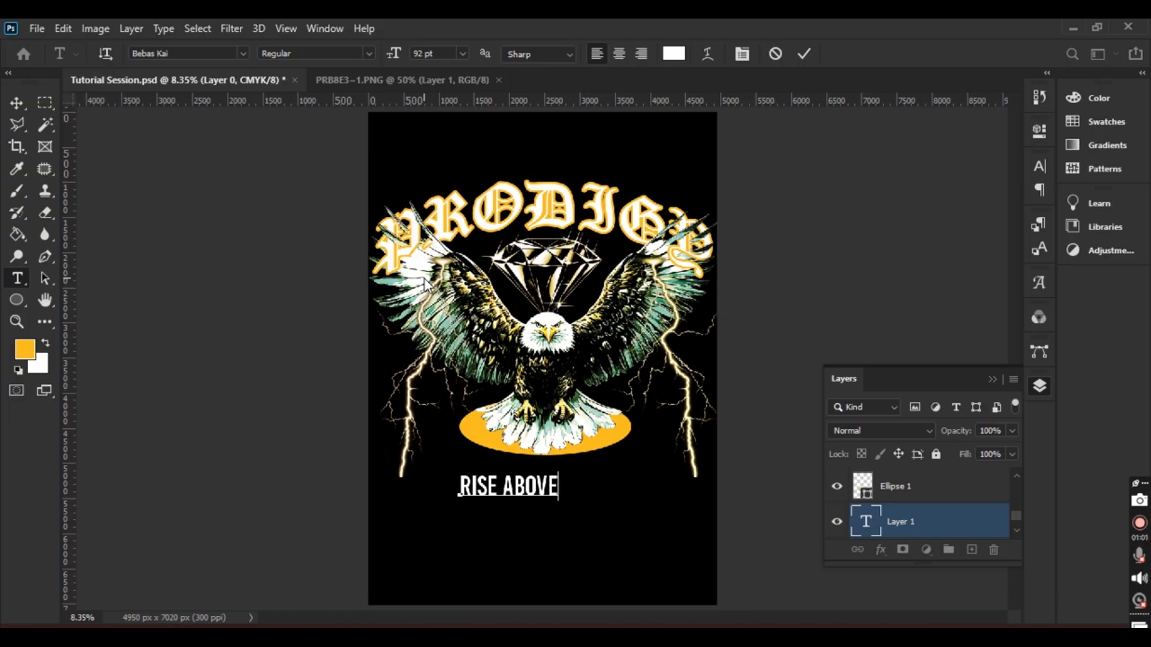
{"action": "left_click", "coordinate": [804, 54]}
{"action": "left_click", "coordinate": [16, 103]}
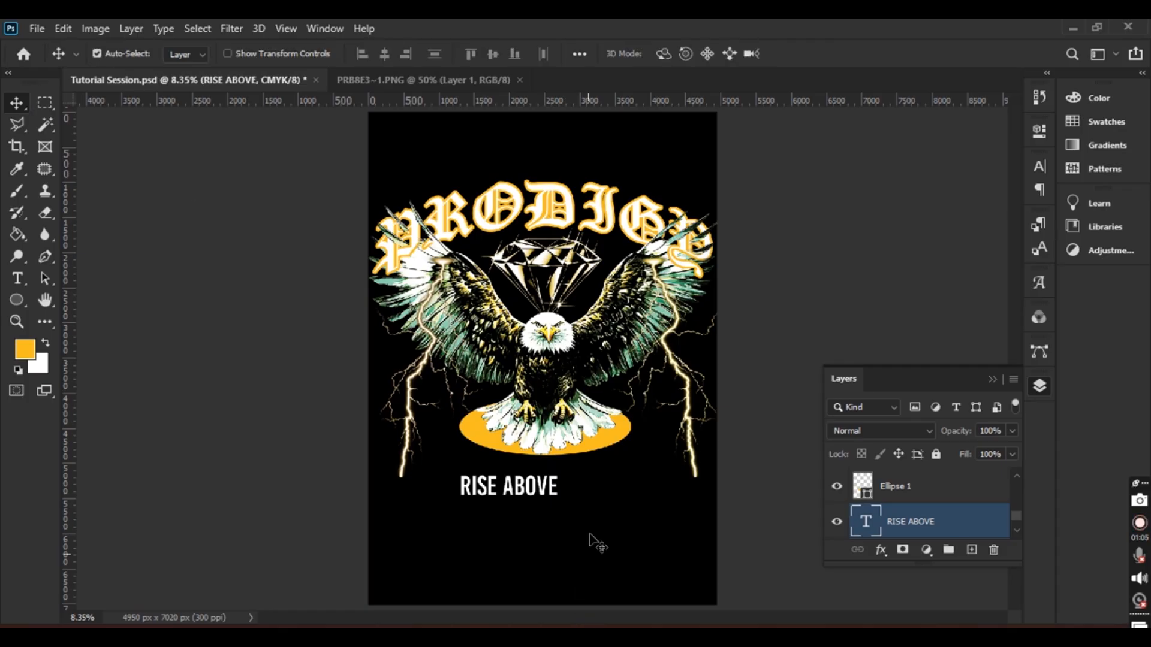
Centre 'RISE ABOVE' on the guide beneath the ellipse and raise its size from 92 to 95 pt
{"action": "left_click_drag", "start_coordinate": [540, 491], "coordinate": [574, 483]}
{"action": "left_click", "coordinate": [17, 278]}
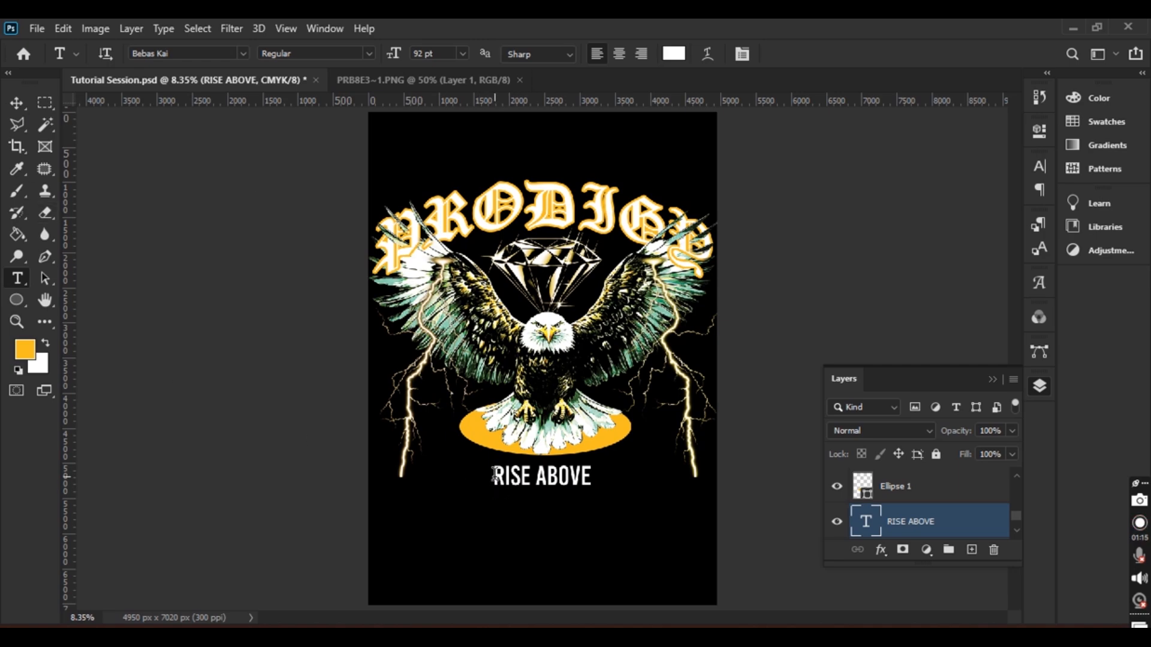
{"action": "left_click_drag", "start_coordinate": [497, 478], "coordinate": [623, 477]}
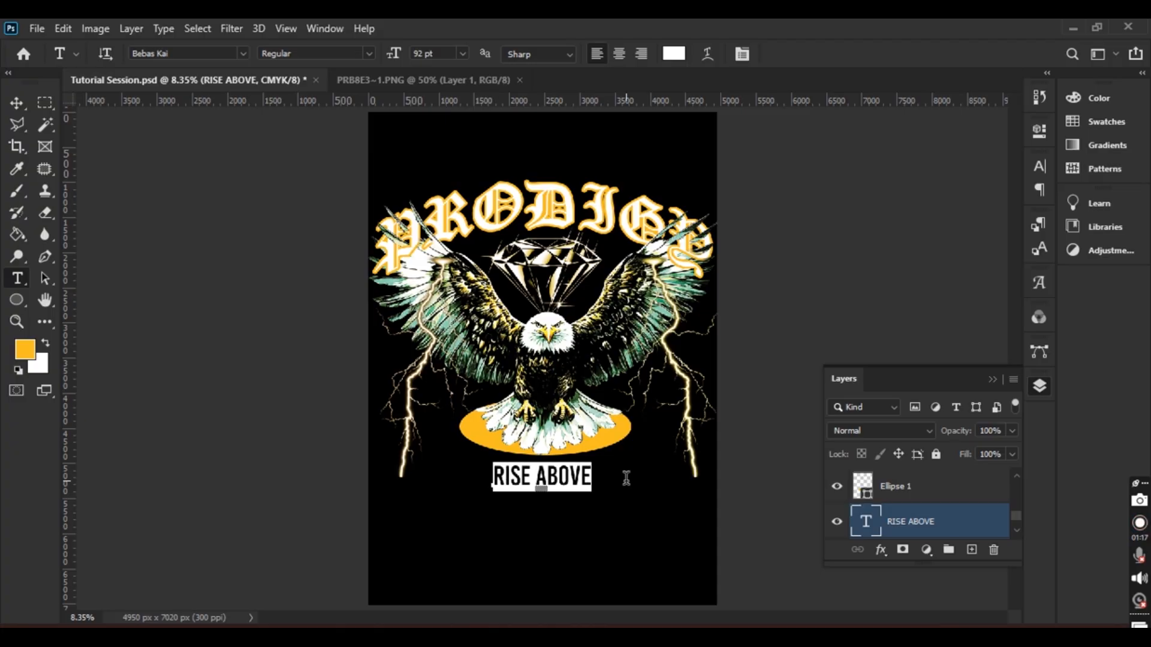
{"action": "left_click_drag", "start_coordinate": [391, 52], "coordinate": [397, 57]}
{"action": "left_click", "coordinate": [804, 59]}
{"action": "left_click", "coordinate": [803, 55]}
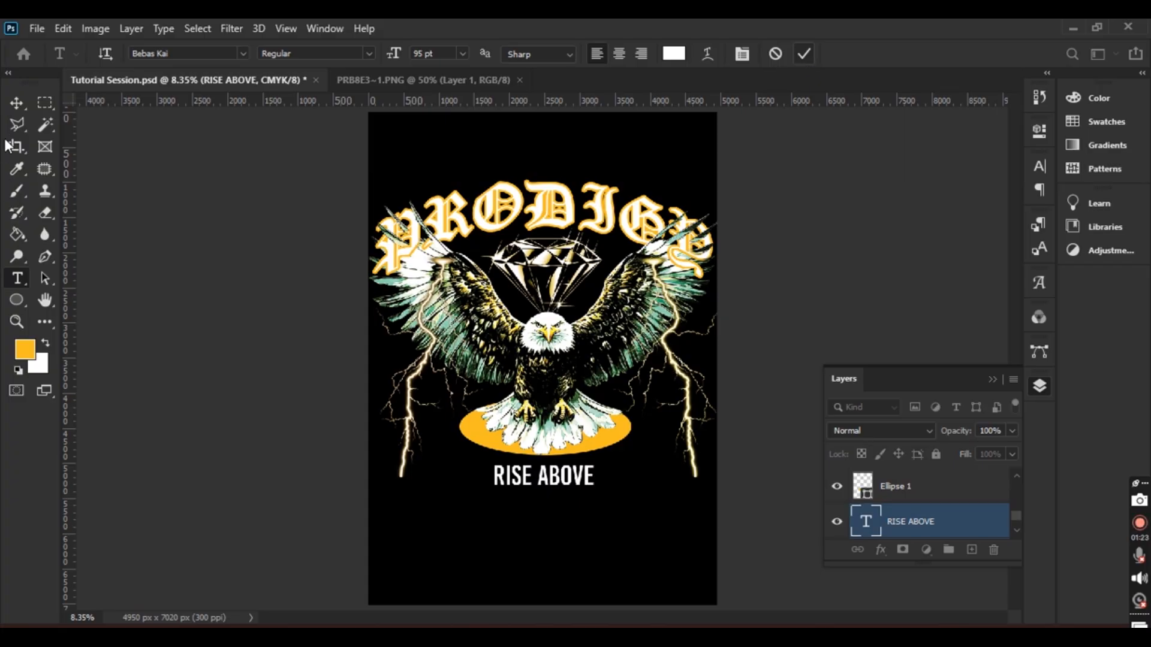
{"action": "left_click", "coordinate": [17, 102]}
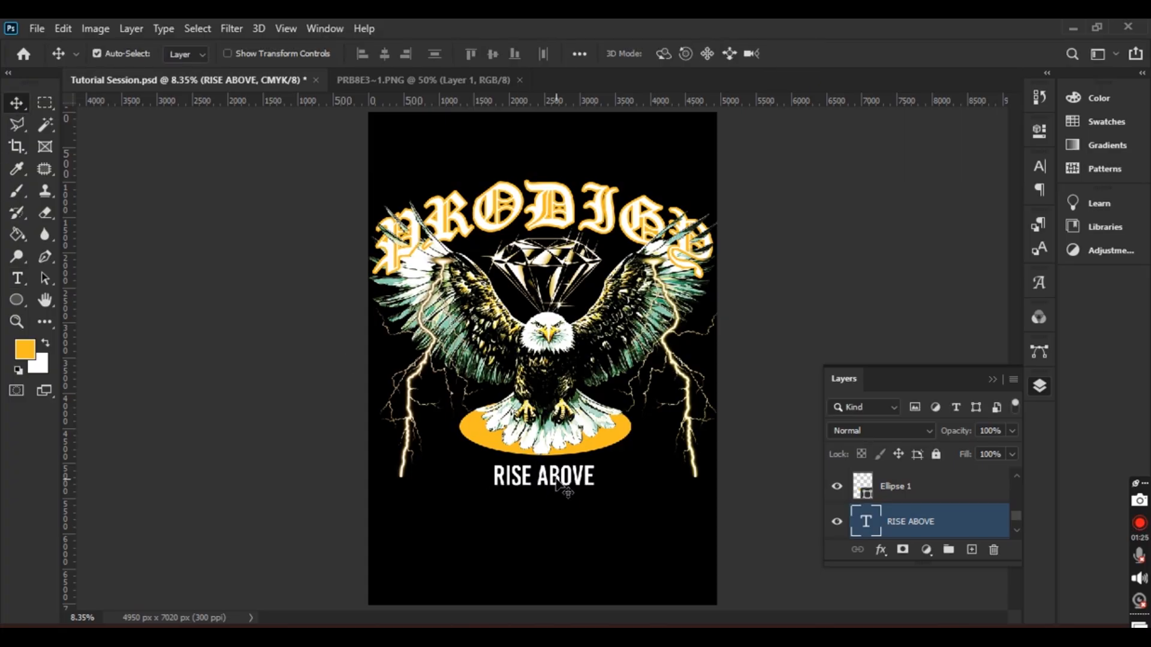
{"action": "key", "text": "ctrl"}
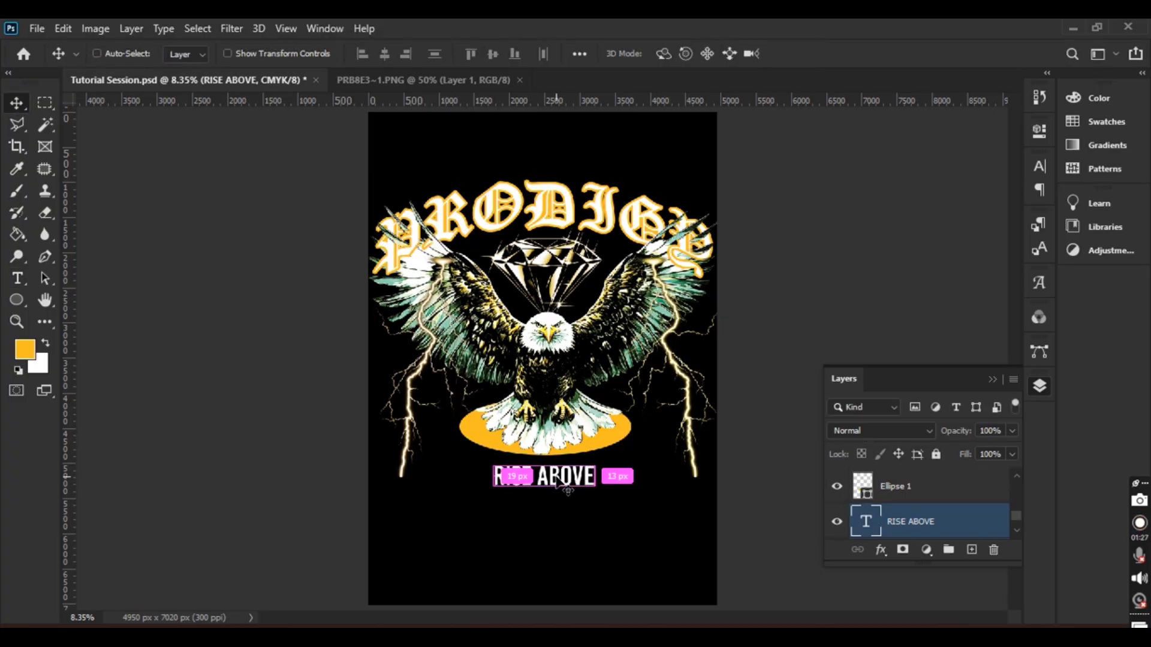
Warp the RISE ABOVE text into an Arch and move it below the gold ellipse
{"action": "key", "text": "ctrl+t"}
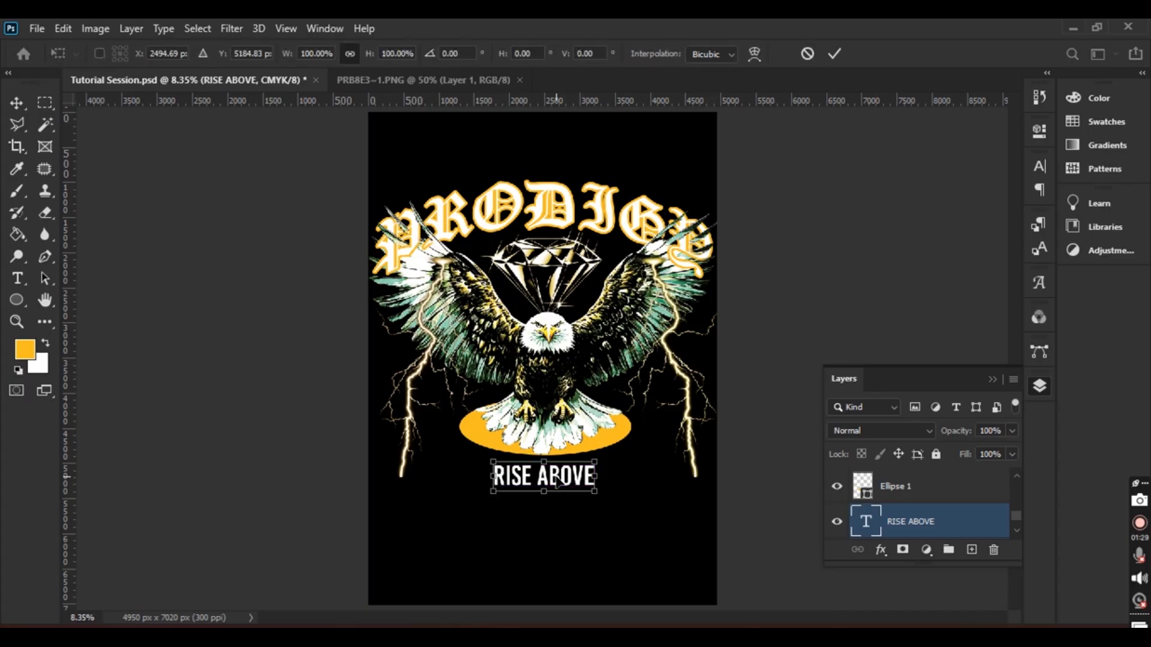
{"action": "right_click", "coordinate": [558, 481]}
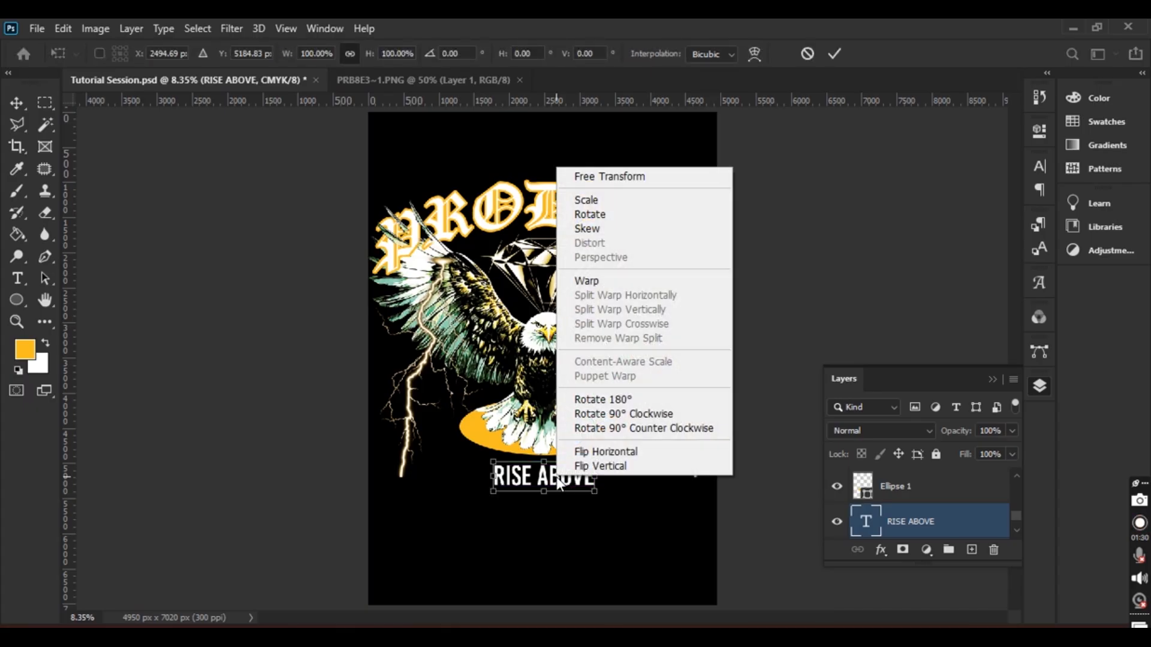
{"action": "left_click", "coordinate": [610, 283]}
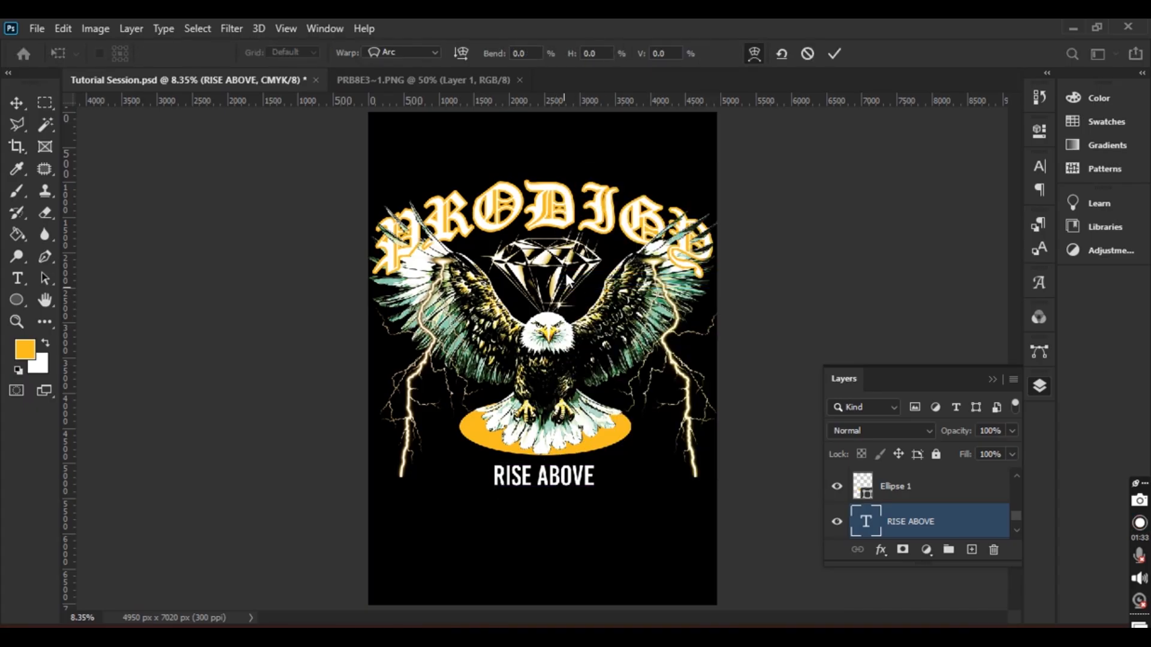
{"action": "left_click", "coordinate": [434, 54]}
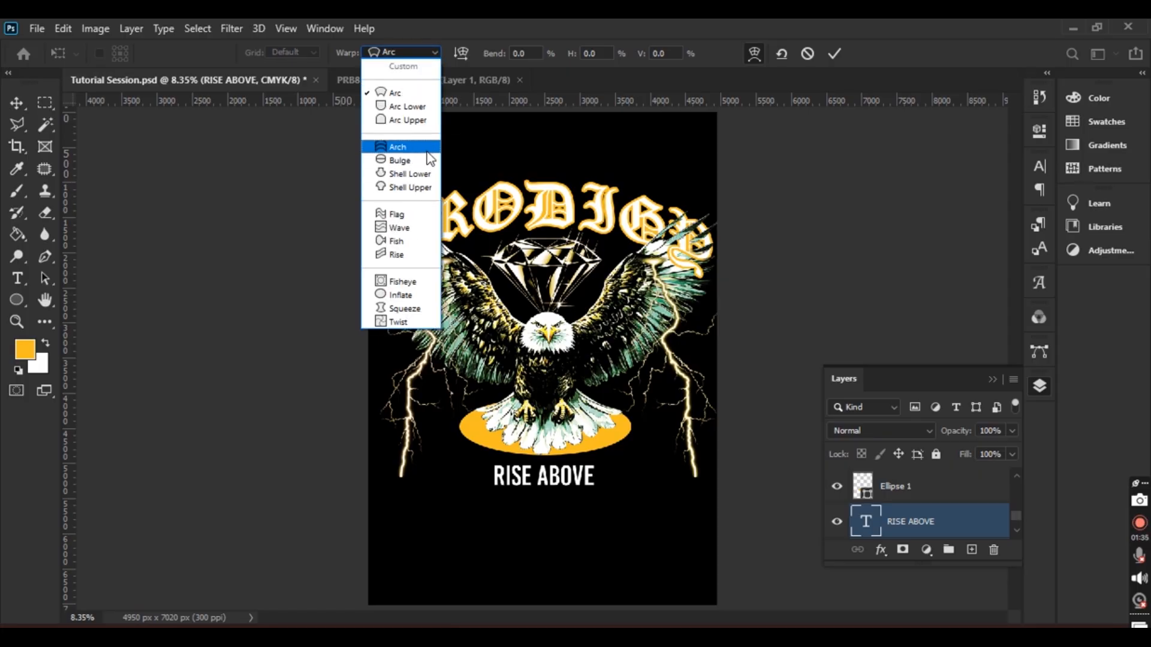
{"action": "left_click", "coordinate": [390, 147]}
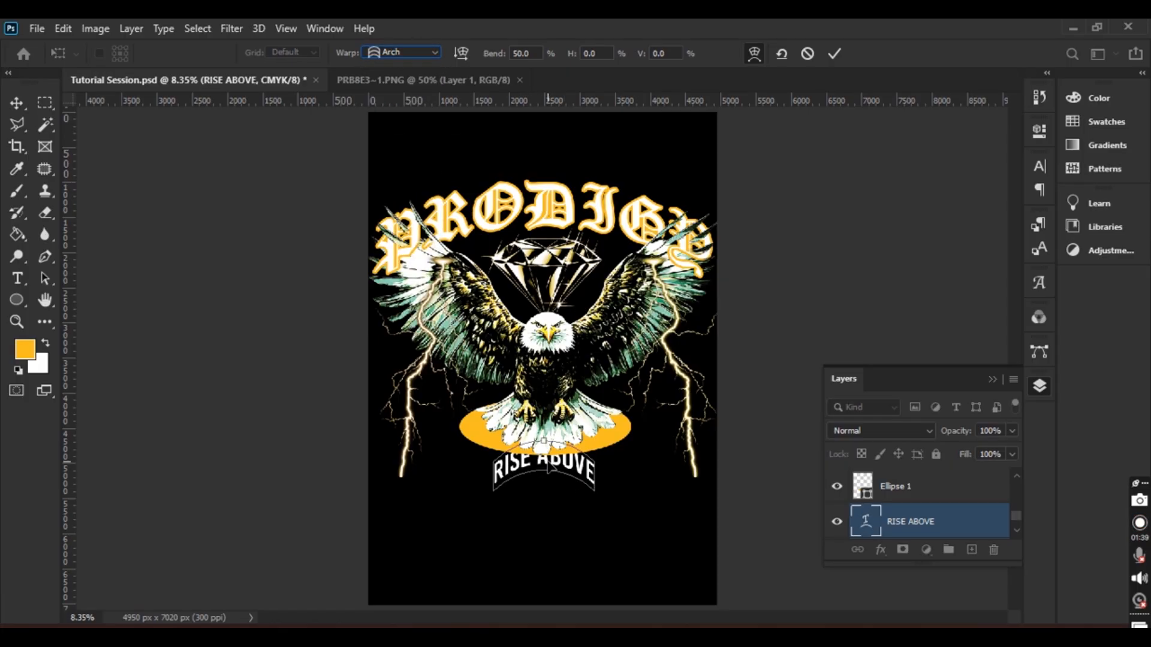
{"action": "key", "text": "ctrl+plus"}
{"action": "key", "text": "ctrl+plus"}
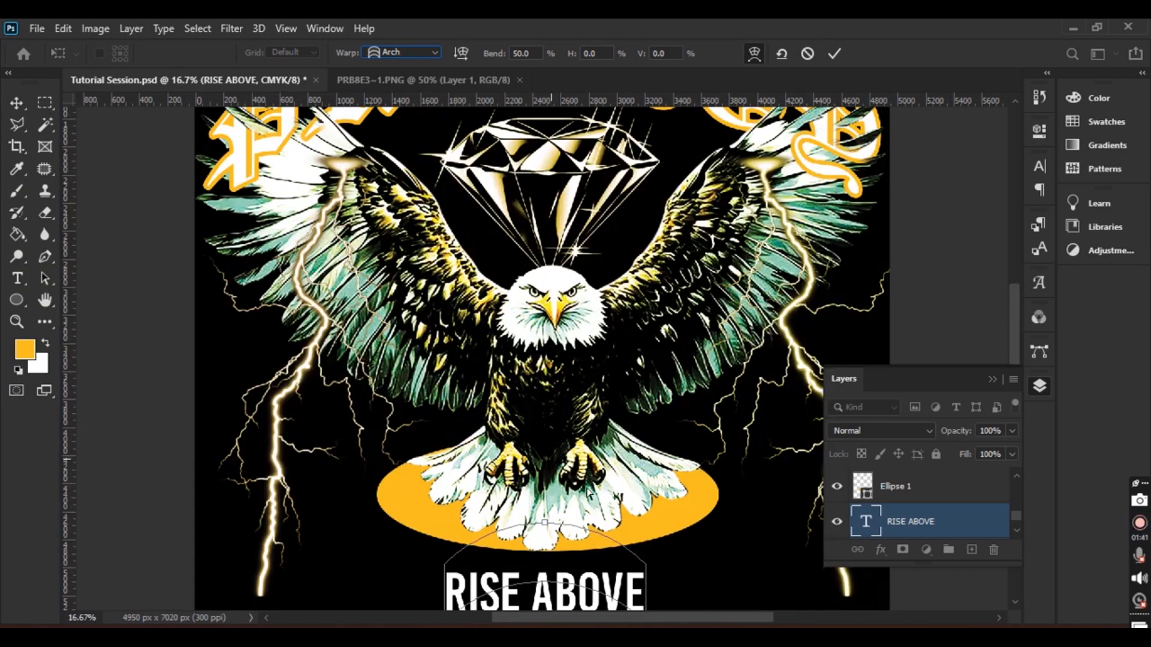
{"action": "left_click_drag", "start_coordinate": [657, 507], "coordinate": [654, 421]}
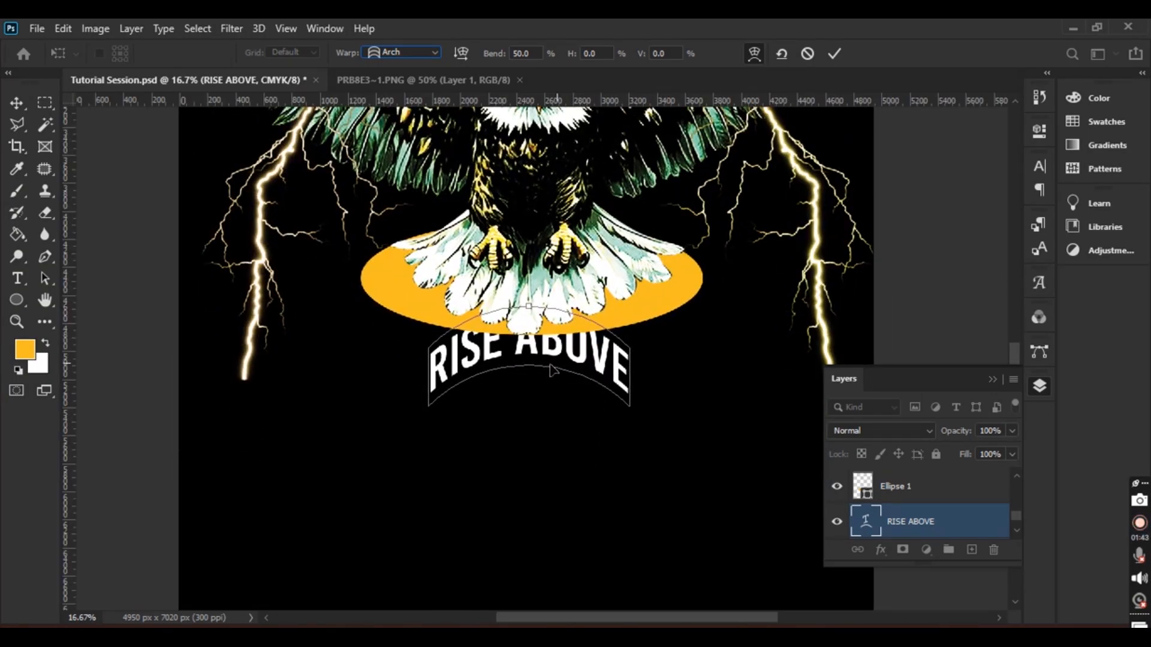
{"action": "left_click_drag", "start_coordinate": [549, 358], "coordinate": [544, 385]}
{"action": "left_click", "coordinate": [834, 59]}
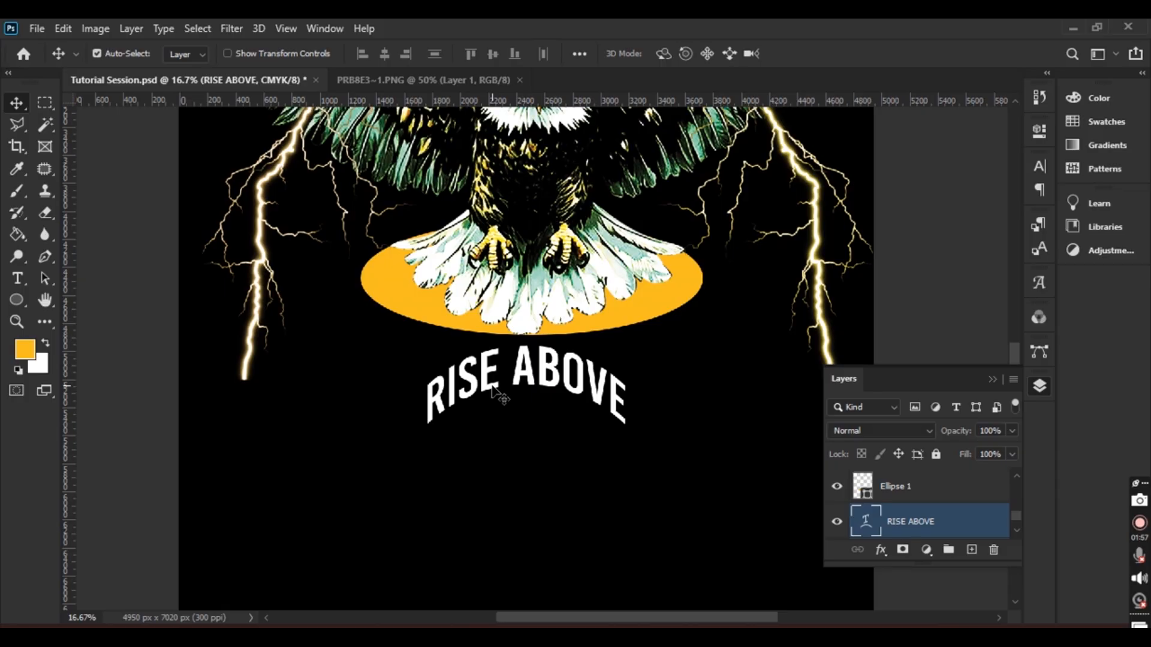
Centre the arched RISE ABOVE text horizontally on the canvas and add a new empty layer
{"action": "key", "text": "ctrl+a"}
{"action": "left_click", "coordinate": [384, 54]}
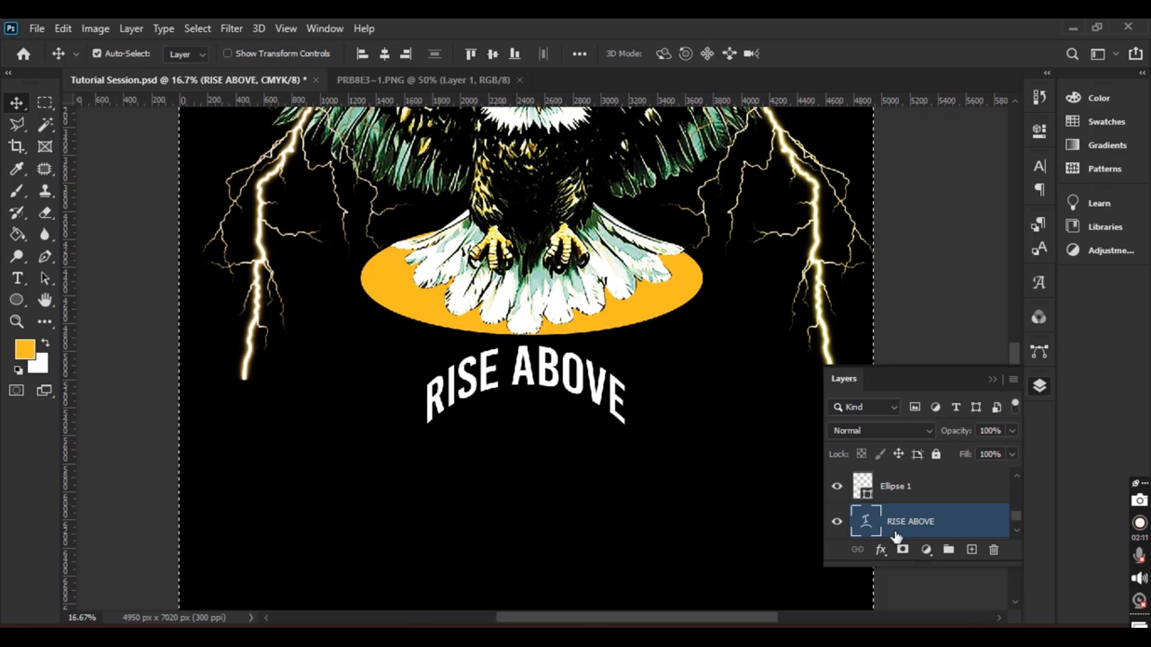
{"action": "left_click", "coordinate": [971, 550]}
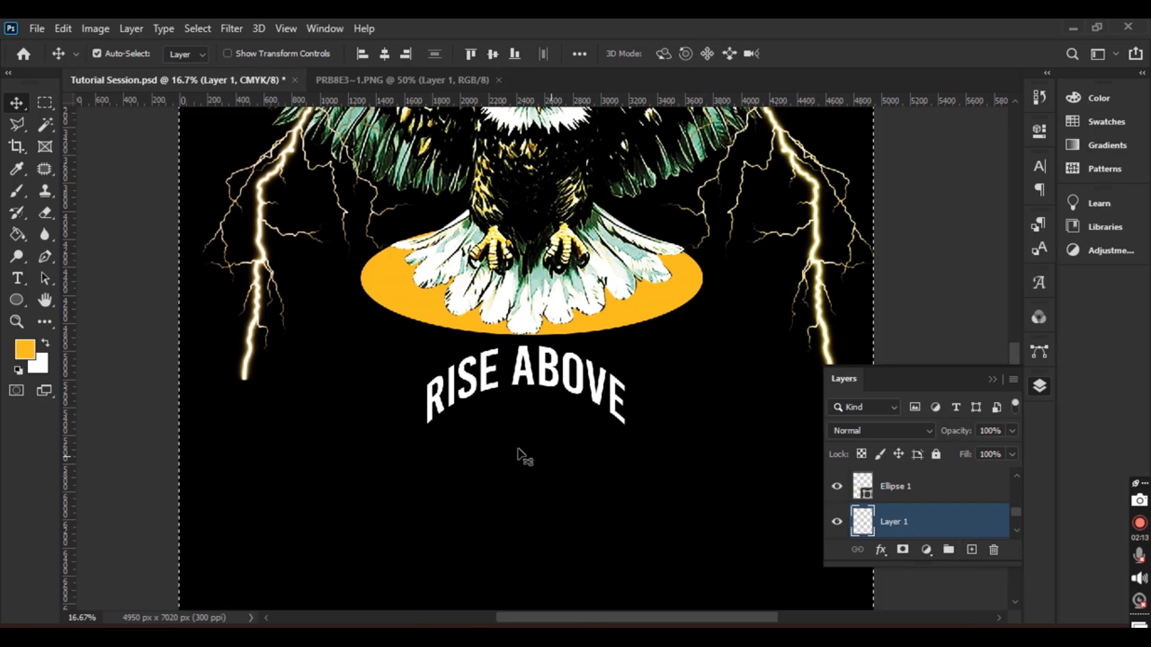
{"action": "left_click", "coordinate": [18, 279]}
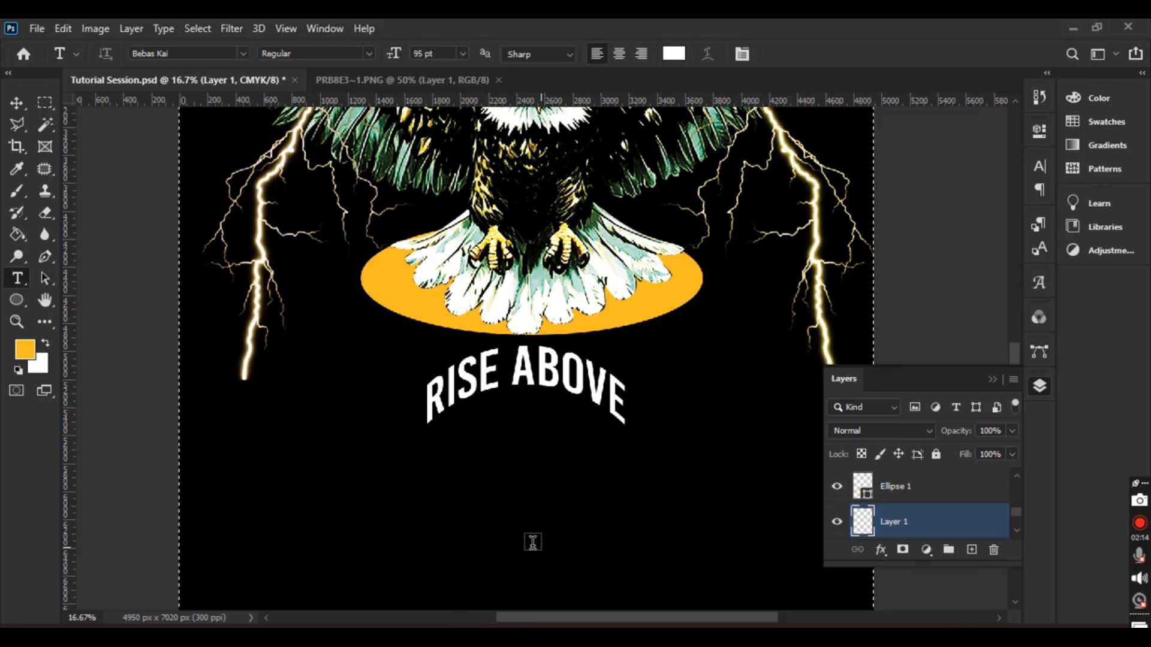
Type 'negativity' in Poster Boy at 63 pt below RISE ABOVE
{"action": "left_click", "coordinate": [460, 475]}
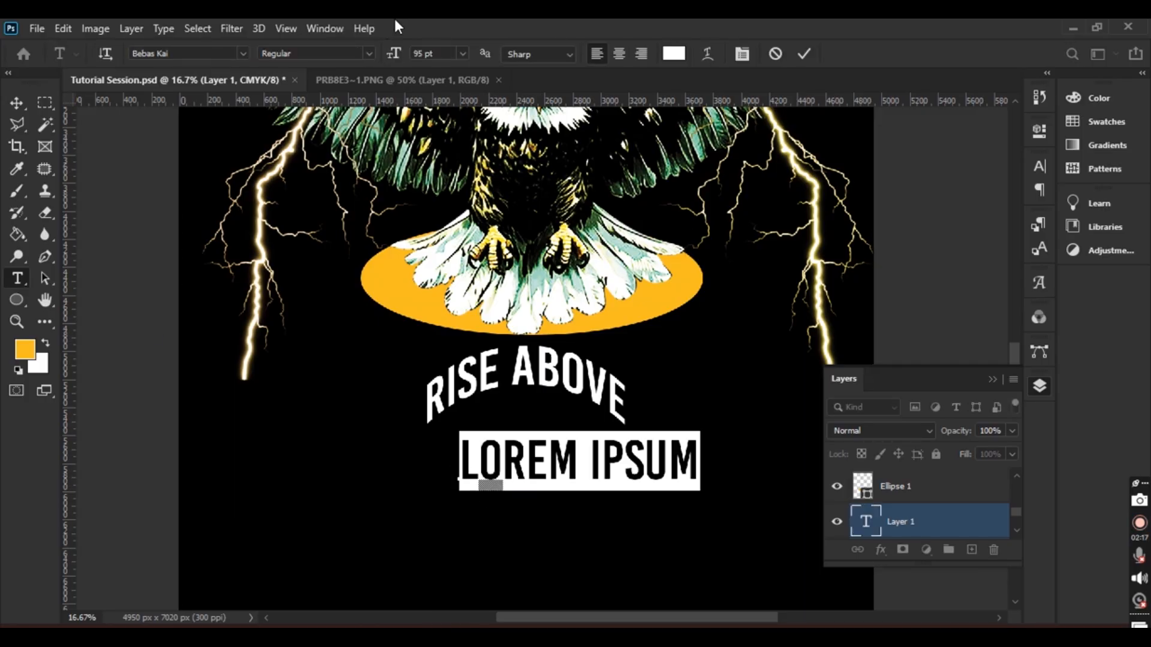
{"action": "left_click_drag", "start_coordinate": [394, 55], "coordinate": [365, 62]}
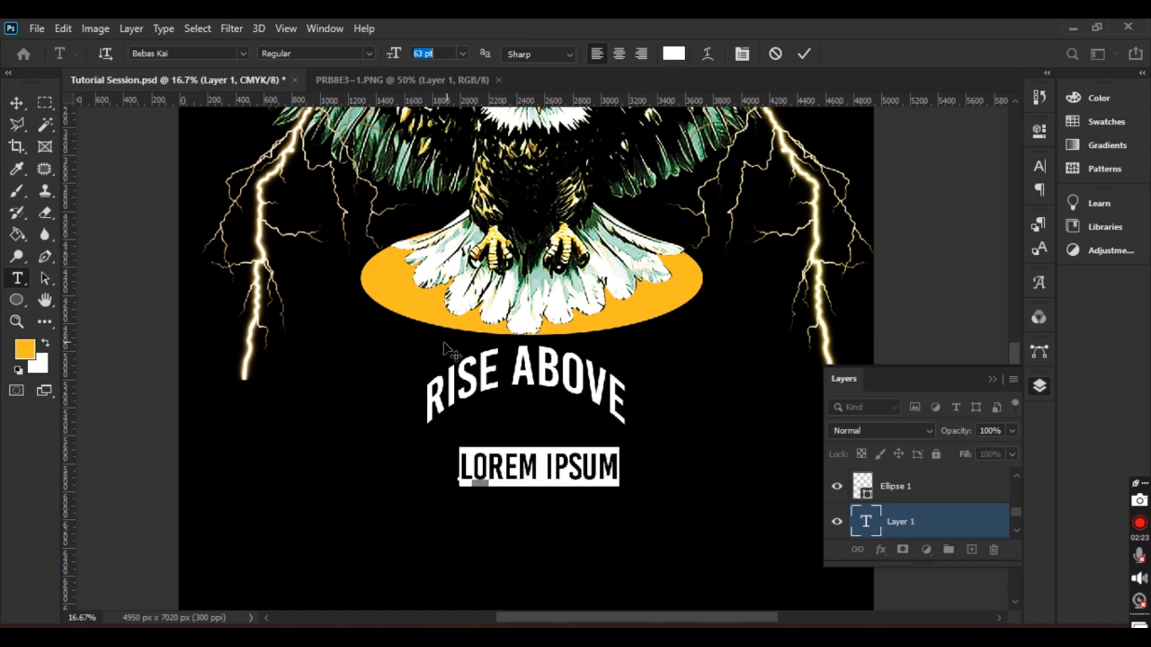
{"action": "type", "text": "N"}
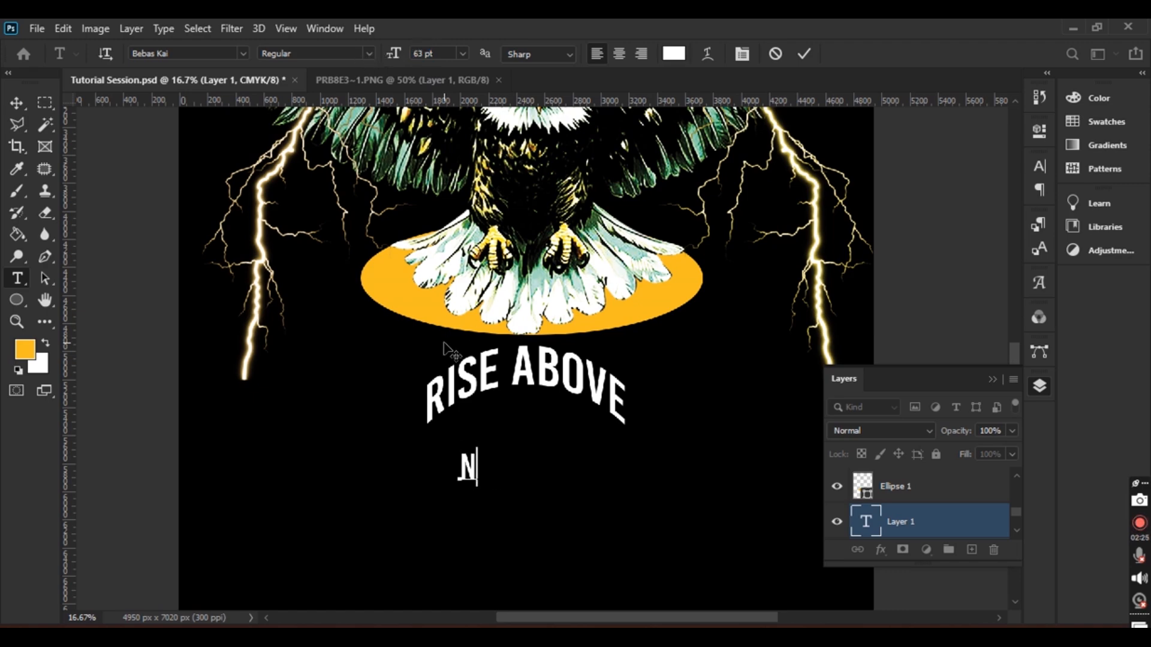
{"action": "key", "text": "BackSpace"}
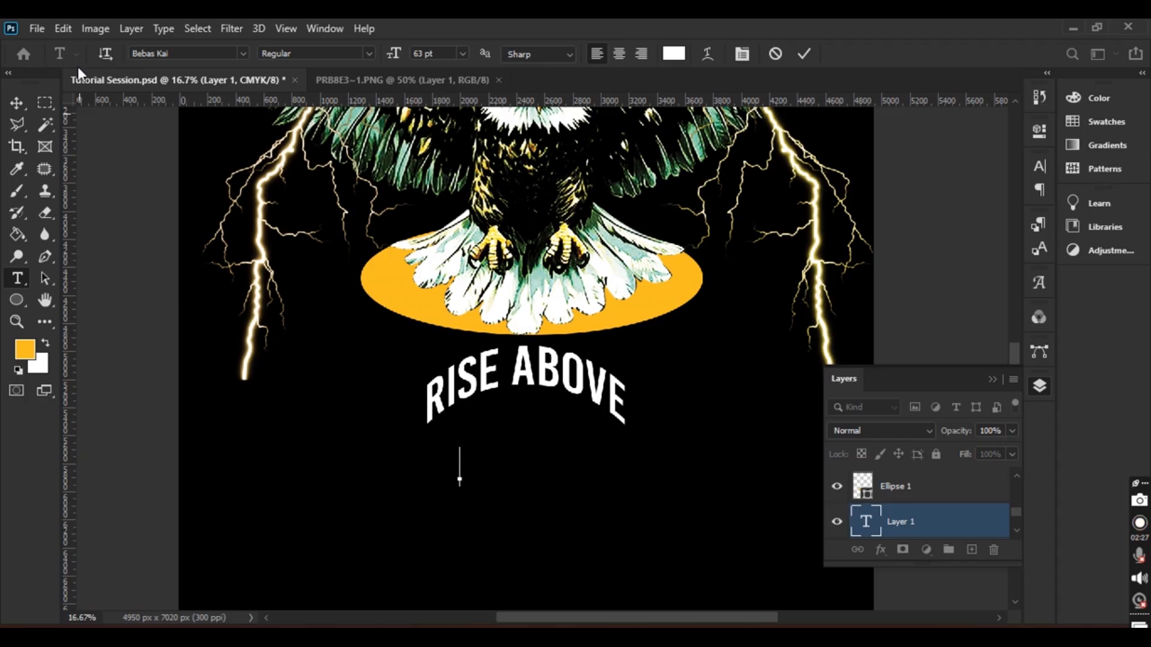
{"action": "left_click", "coordinate": [243, 53]}
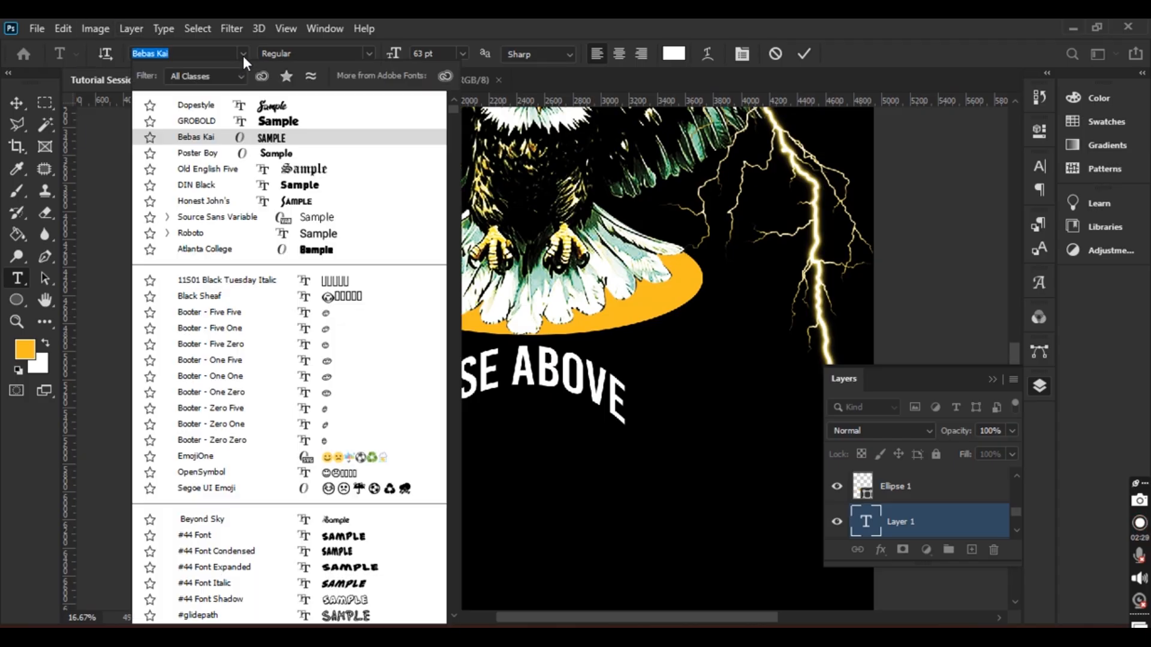
{"action": "left_click", "coordinate": [217, 154]}
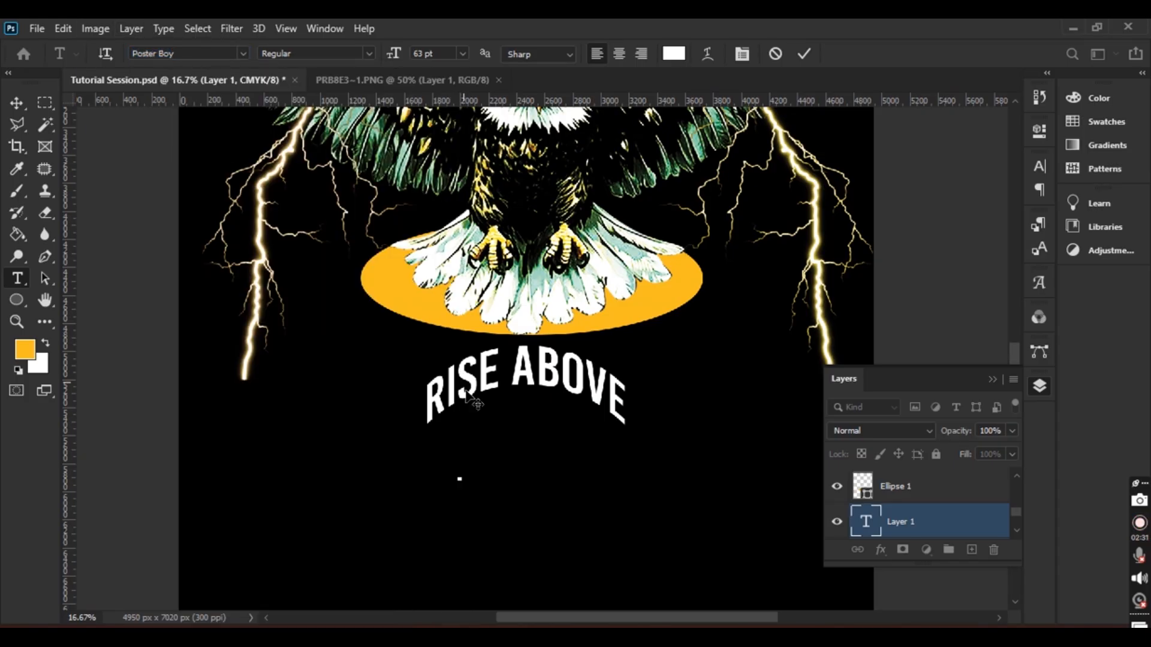
{"action": "type", "text": "n"}
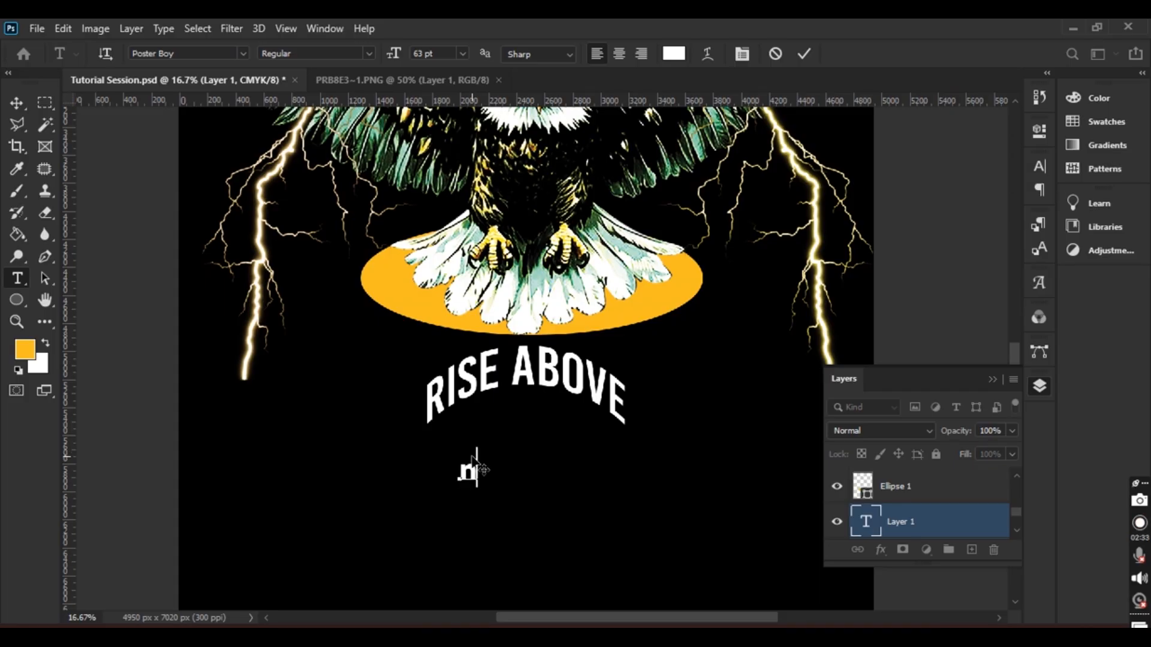
{"action": "type", "text": "egat"}
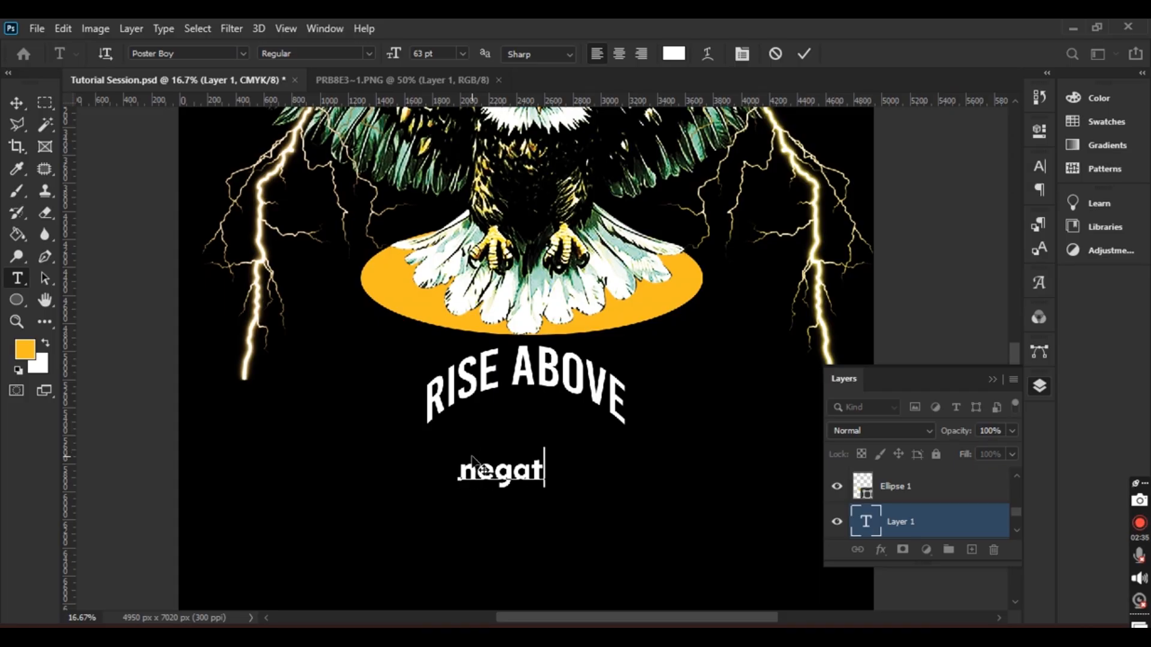
{"action": "type", "text": "ivity"}
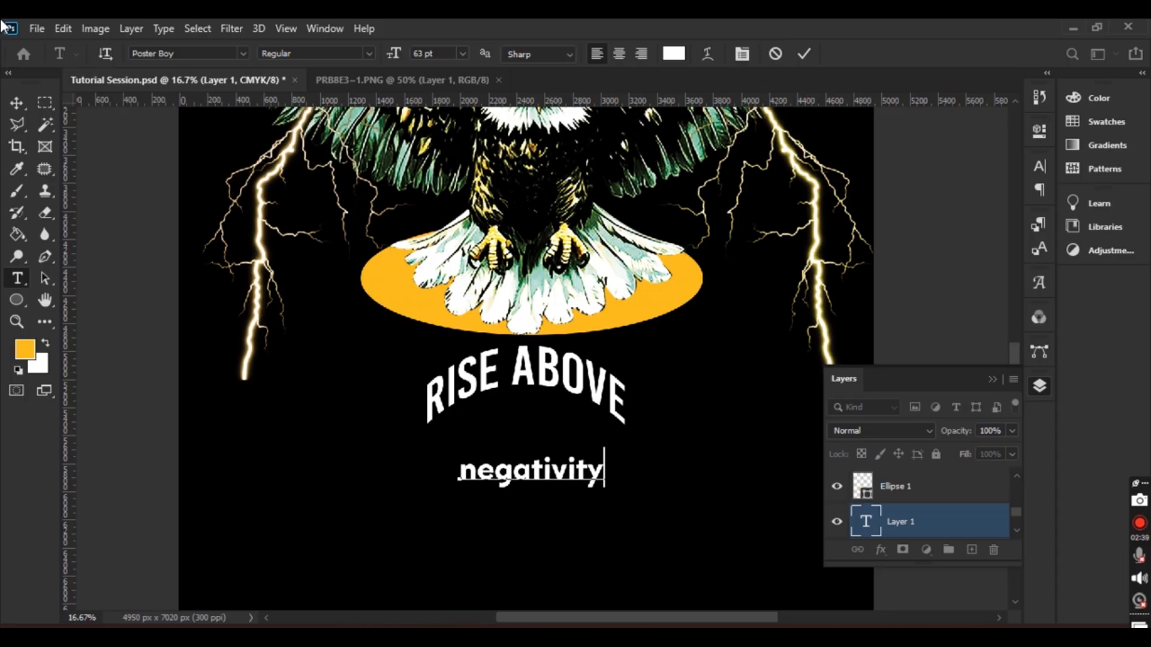
{"action": "left_click", "coordinate": [18, 101]}
Move negativity up under RISE ABOVE and select the word for editing
{"action": "left_click_drag", "start_coordinate": [543, 478], "coordinate": [537, 438]}
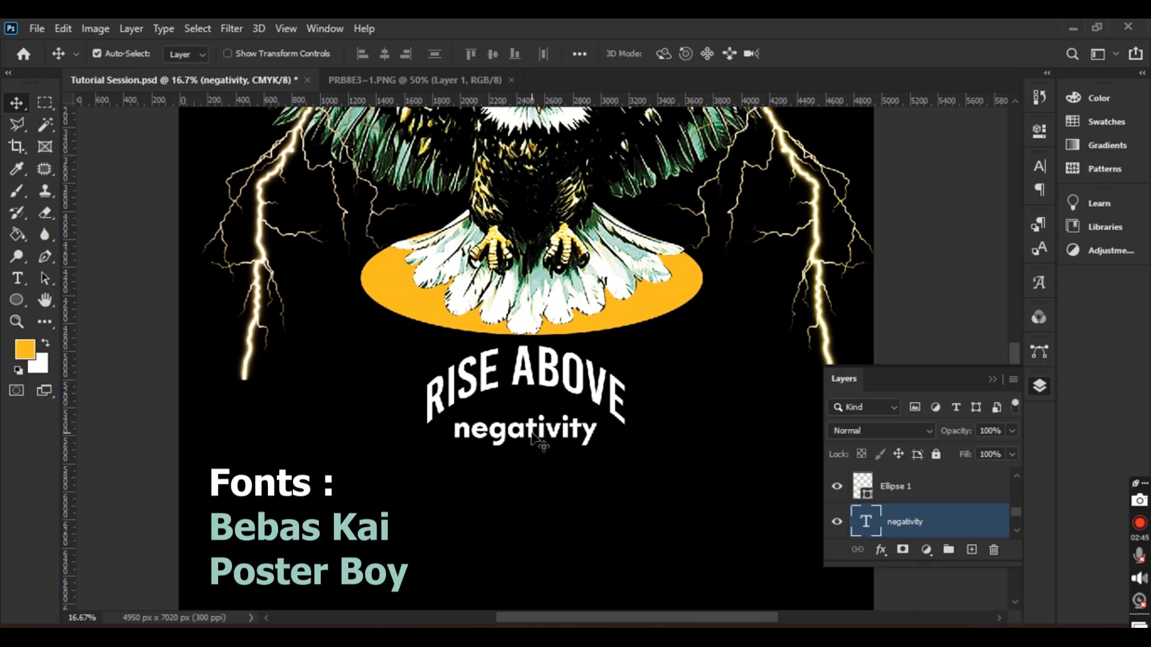
{"action": "key", "text": "t"}
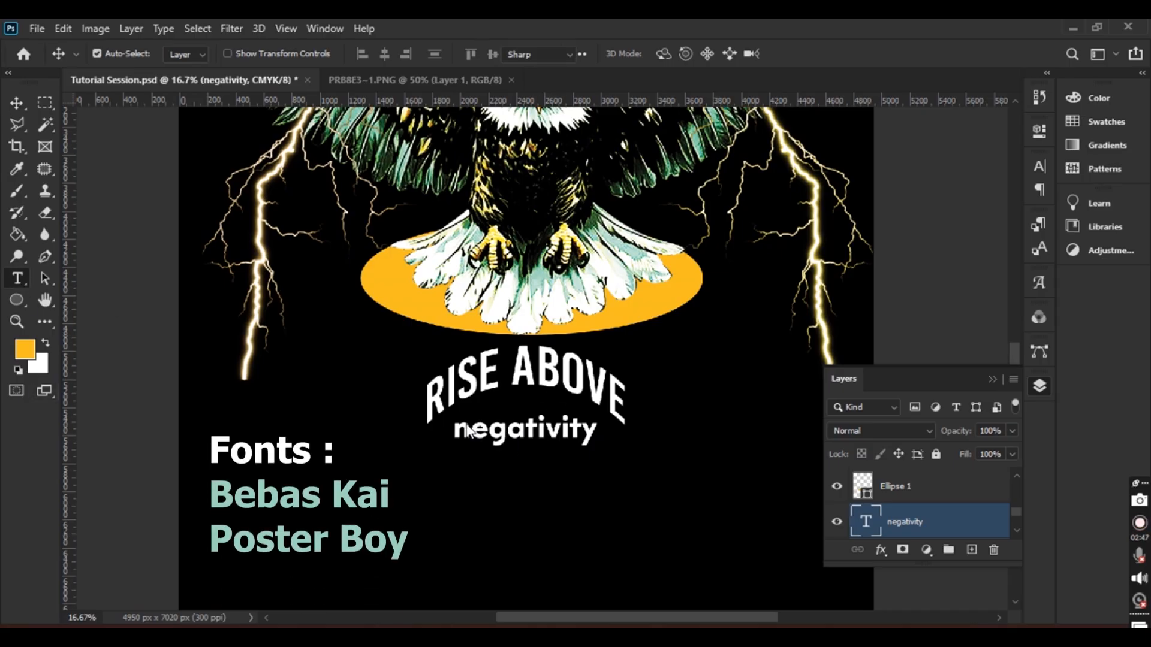
{"action": "left_click_drag", "start_coordinate": [454, 431], "coordinate": [615, 434]}
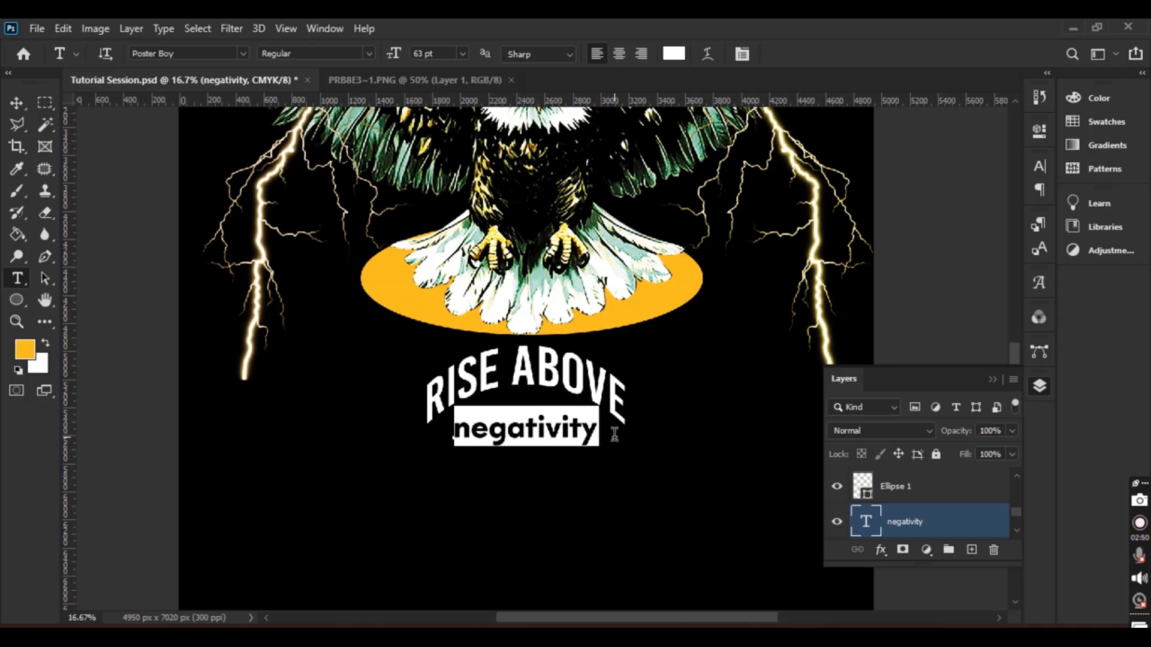
Nudge negativity left to centre it under RISE ABOVE, undoing an accidental text deletion
{"action": "left_click", "coordinate": [17, 103]}
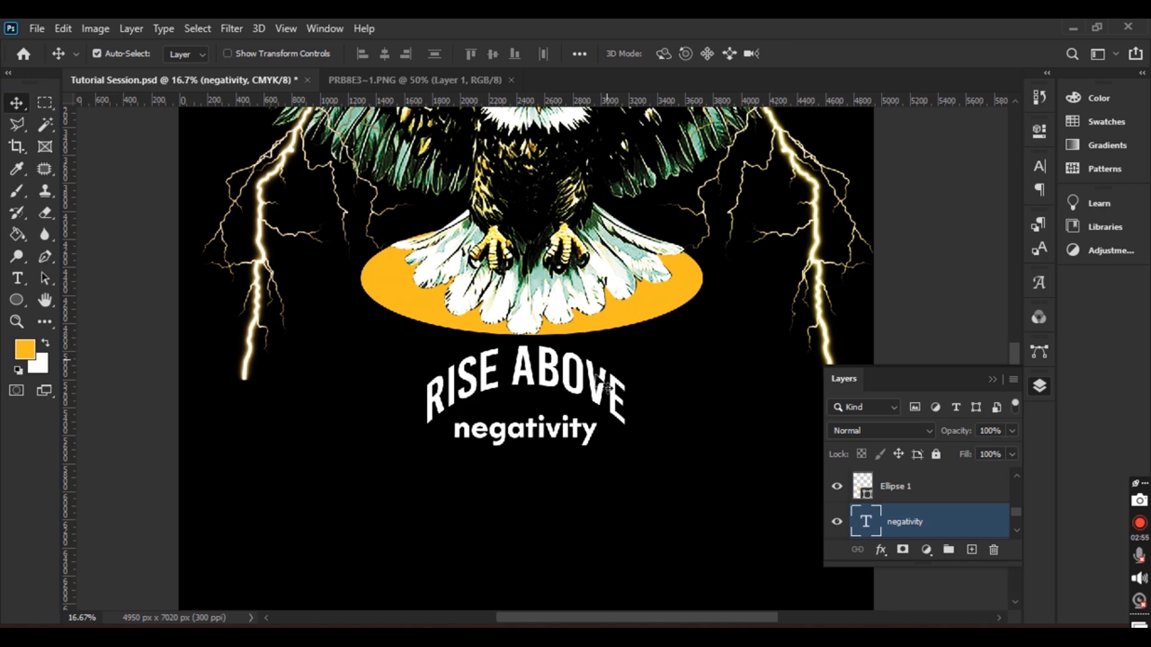
{"action": "left_click_drag", "start_coordinate": [564, 440], "coordinate": [567, 436]}
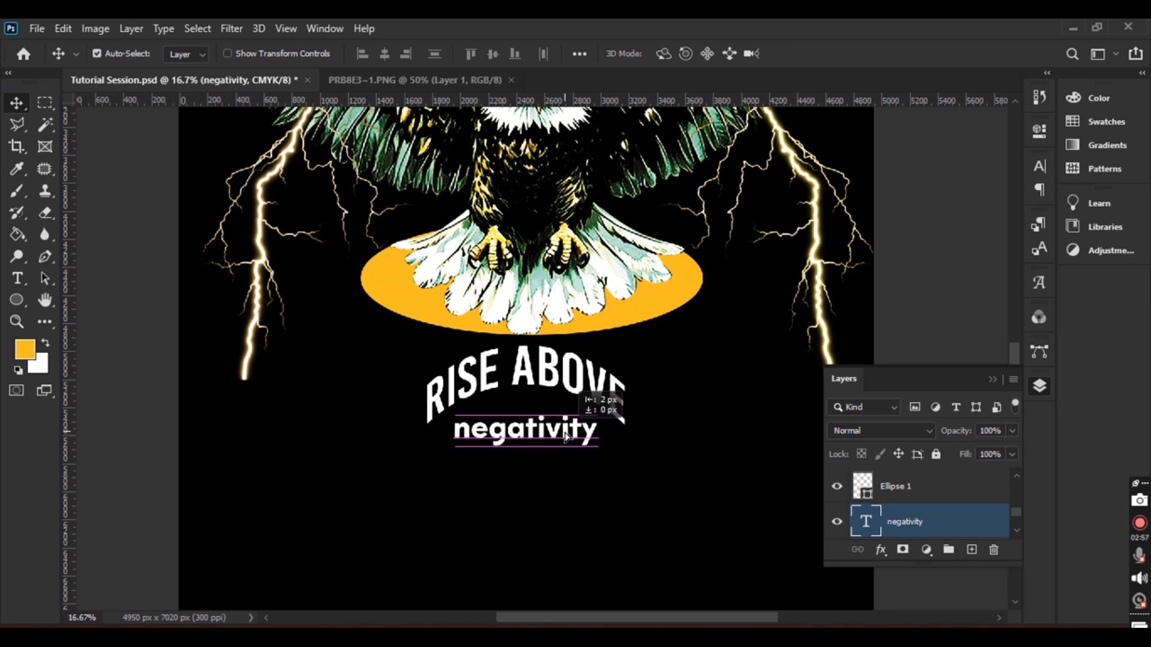
{"action": "left_click_drag", "start_coordinate": [564, 432], "coordinate": [552, 441]}
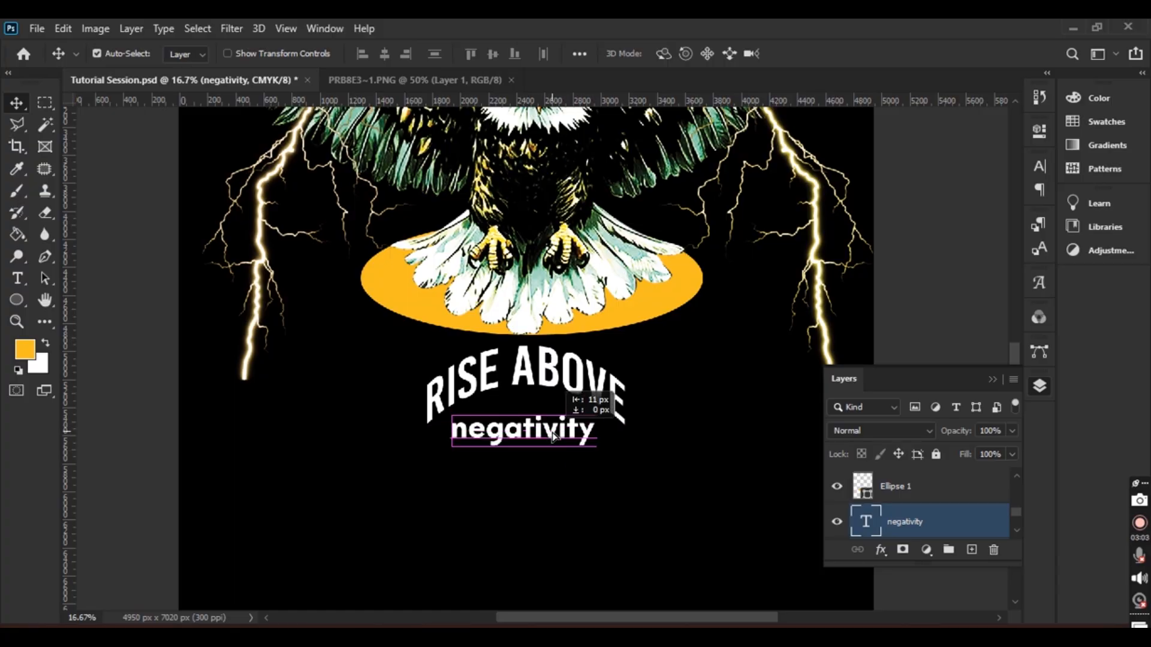
{"action": "left_click", "coordinate": [16, 278]}
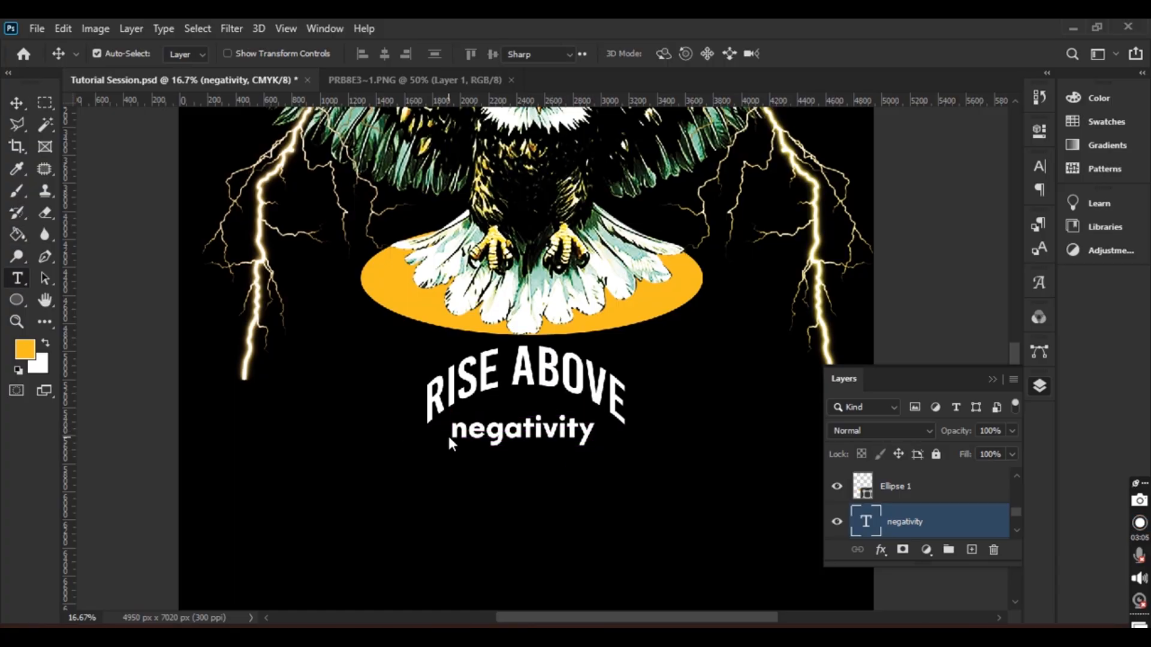
{"action": "left_click_drag", "start_coordinate": [453, 430], "coordinate": [633, 436]}
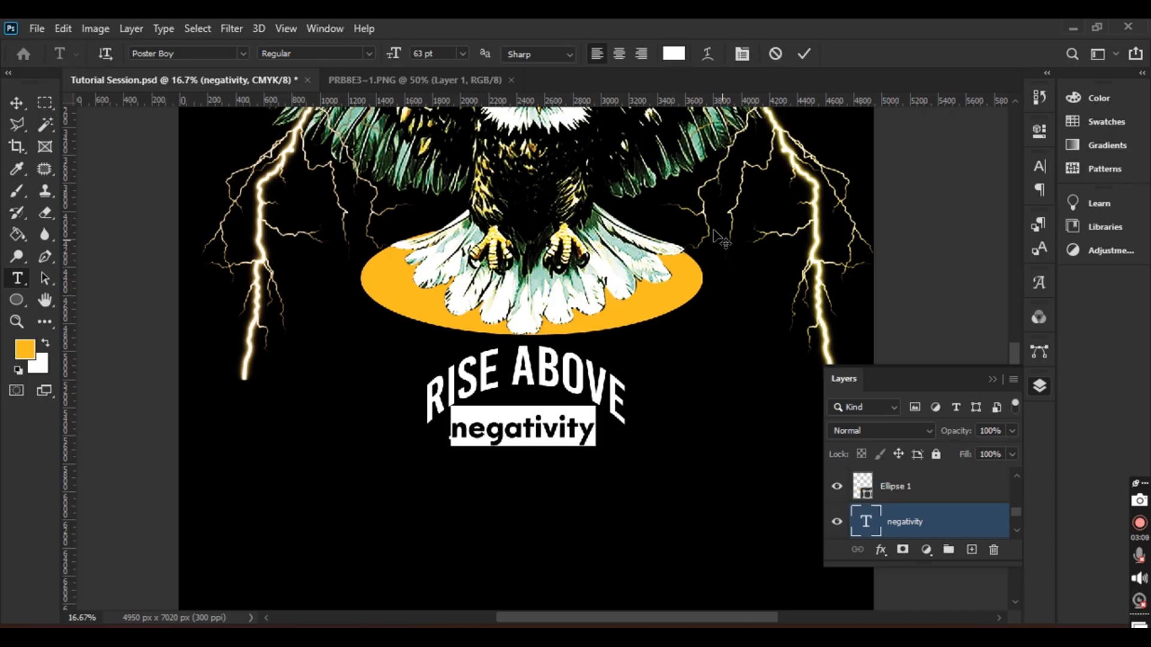
{"action": "key", "text": "BackSpace"}
{"action": "left_click", "coordinate": [804, 54]}
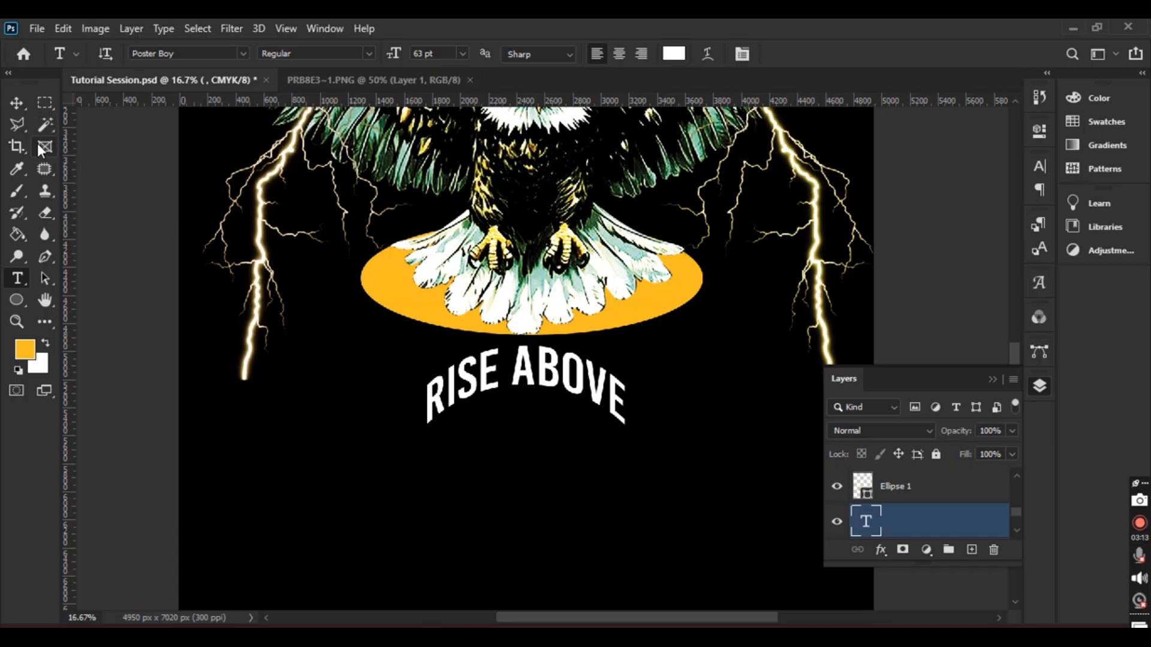
{"action": "key", "text": "ctrl+z"}
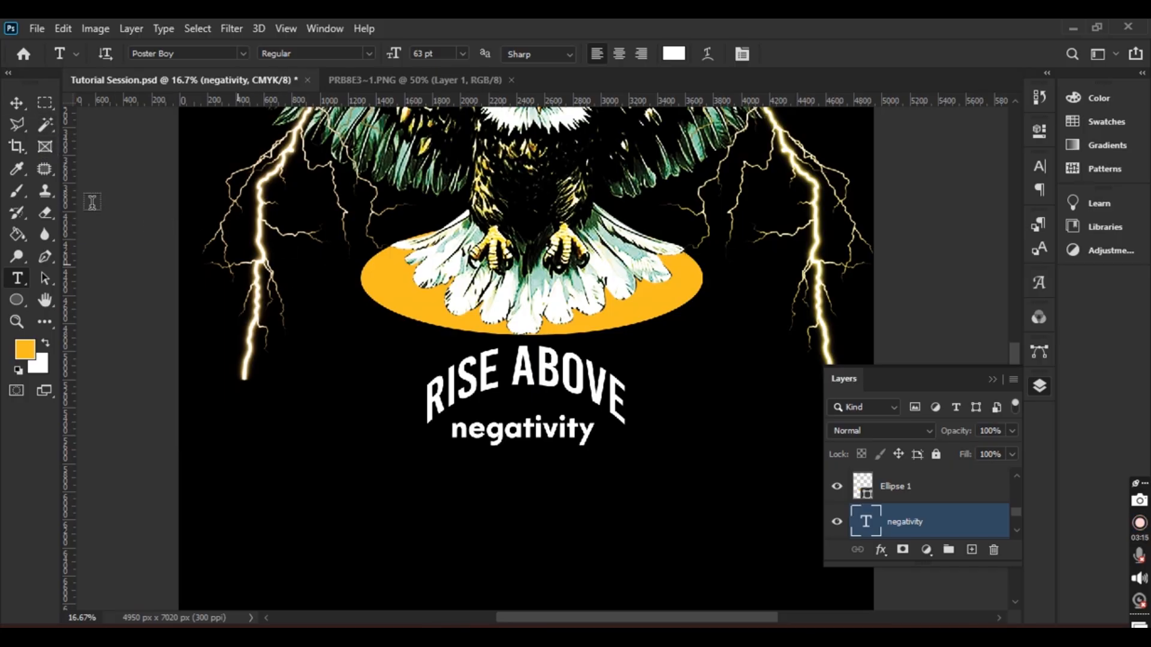
Move negativity slightly upward and select the word for recolouring
{"action": "left_click", "coordinate": [23, 101]}
{"action": "key", "text": "ctrl"}
{"action": "key", "text": "ctrl+0"}
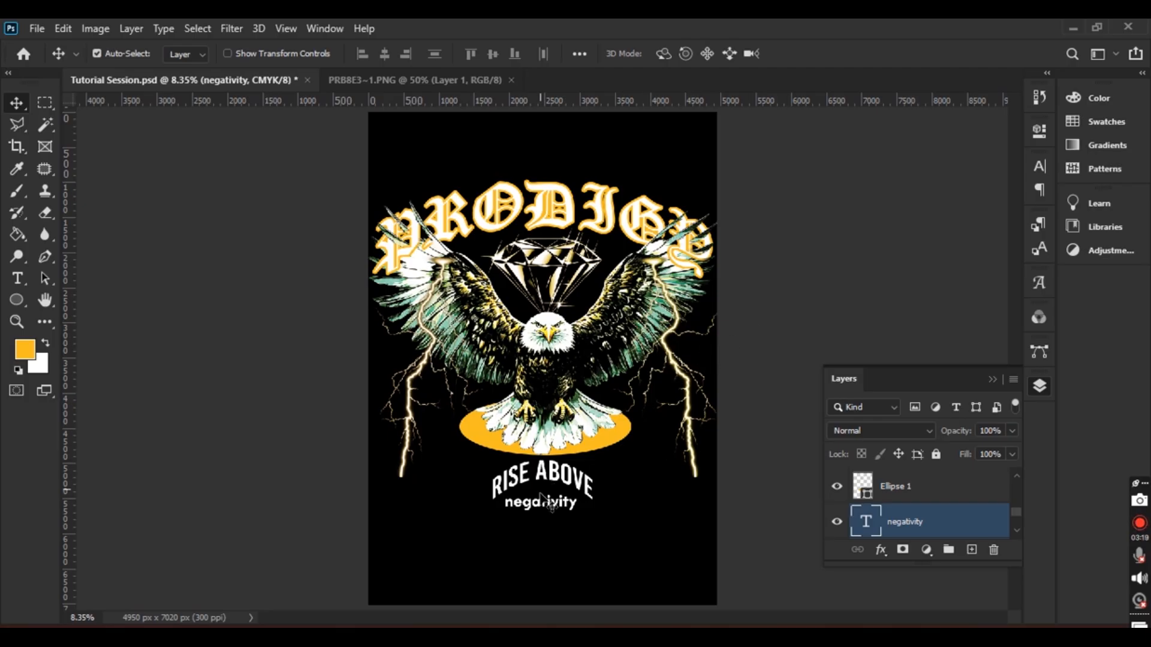
{"action": "left_click_drag", "start_coordinate": [553, 509], "coordinate": [552, 505]}
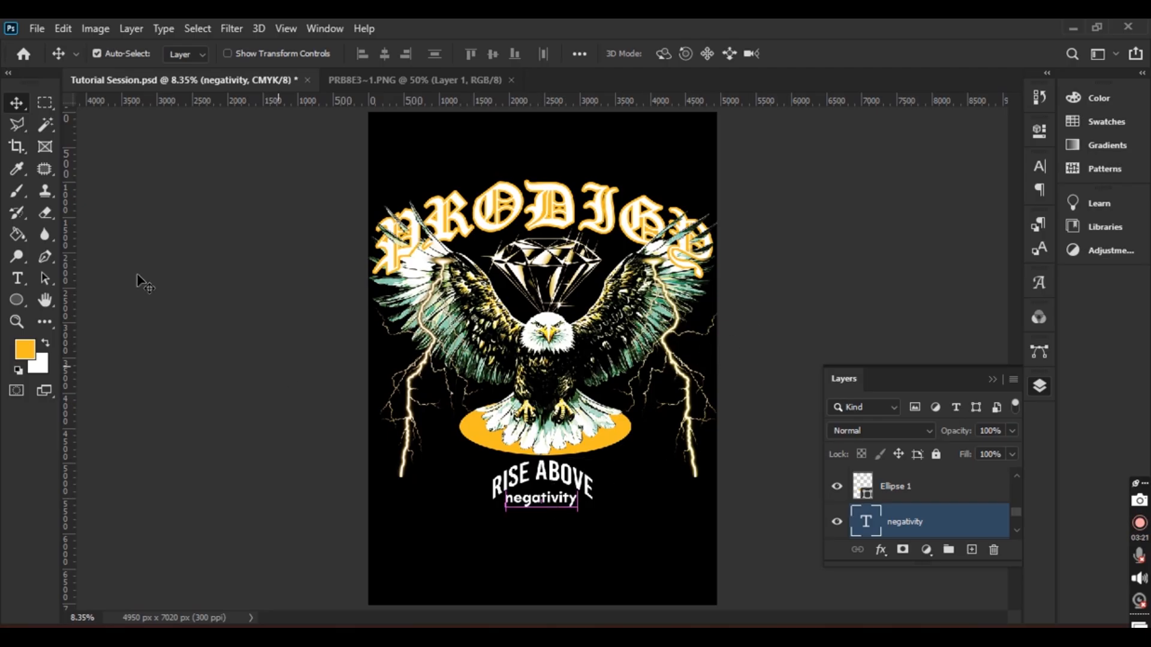
{"action": "left_click", "coordinate": [16, 278]}
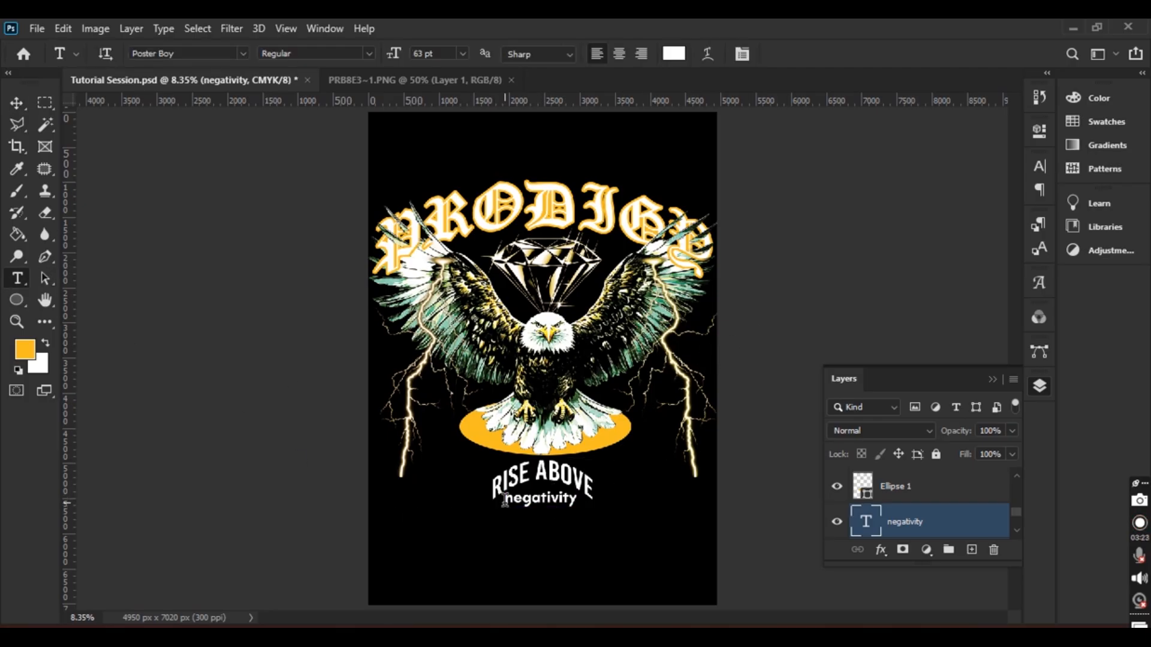
{"action": "left_click_drag", "start_coordinate": [504, 499], "coordinate": [587, 496]}
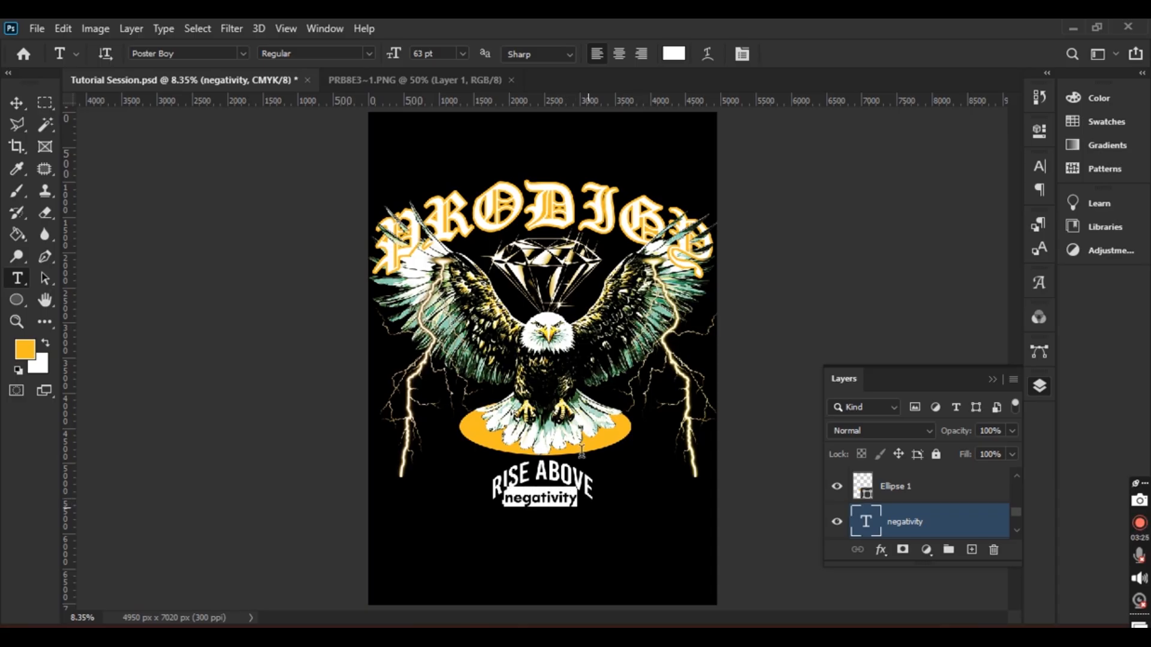
Sample a light tan from the eagle as the negativity text colour
{"action": "left_click", "coordinate": [673, 54]}
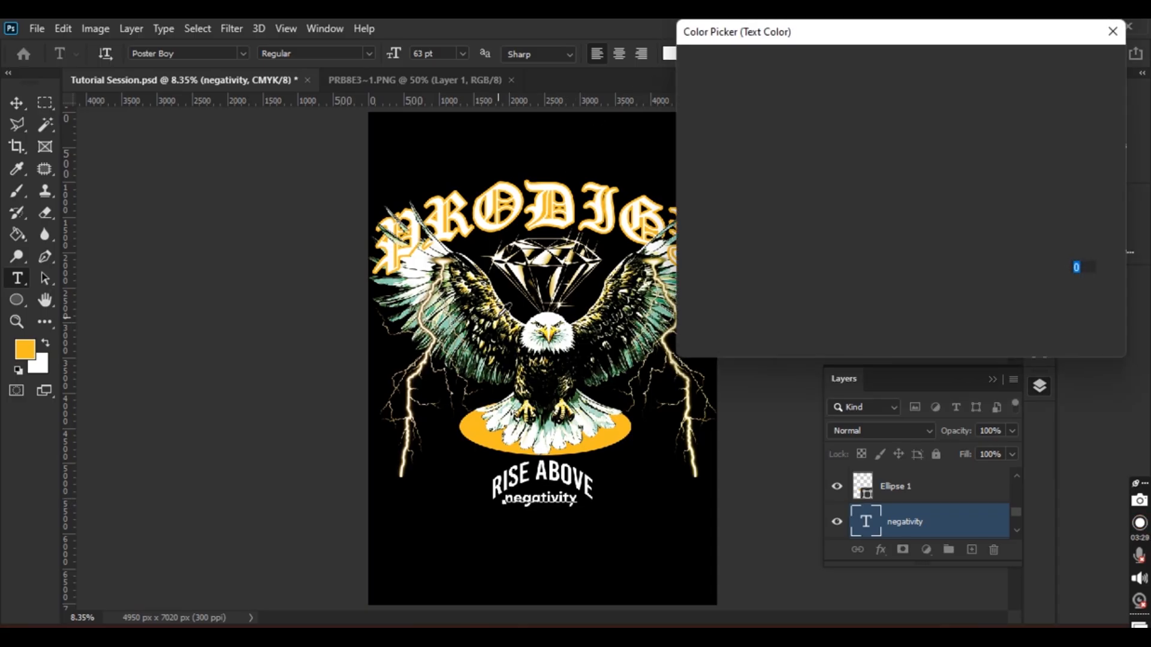
{"action": "left_click", "coordinate": [495, 311]}
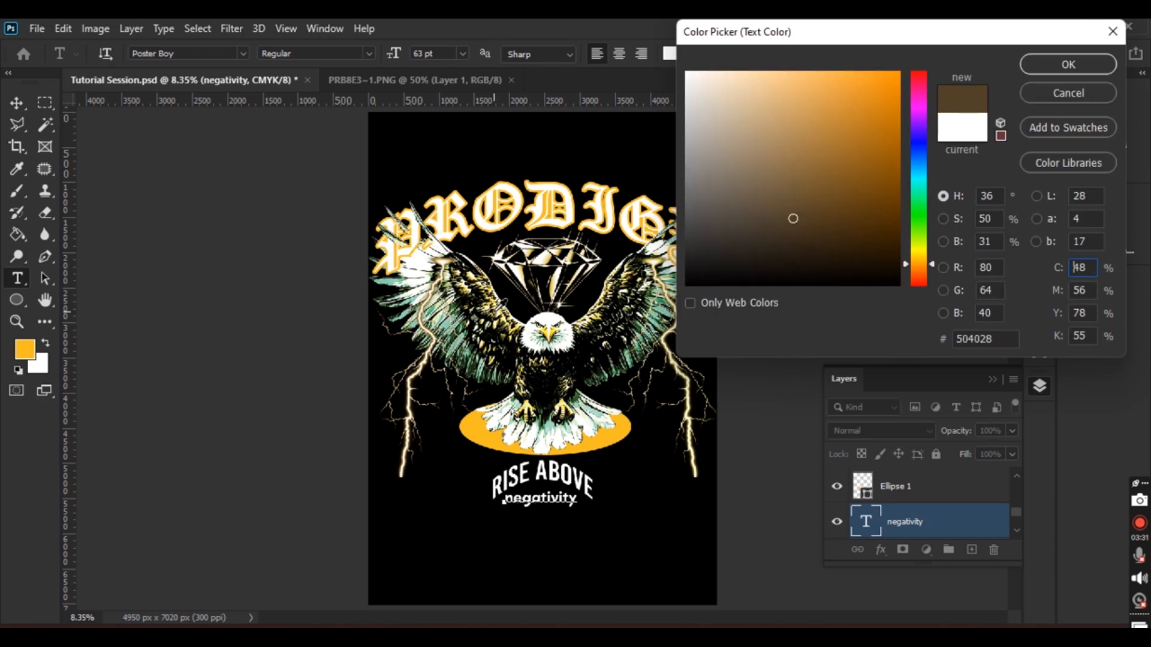
{"action": "left_click", "coordinate": [495, 311]}
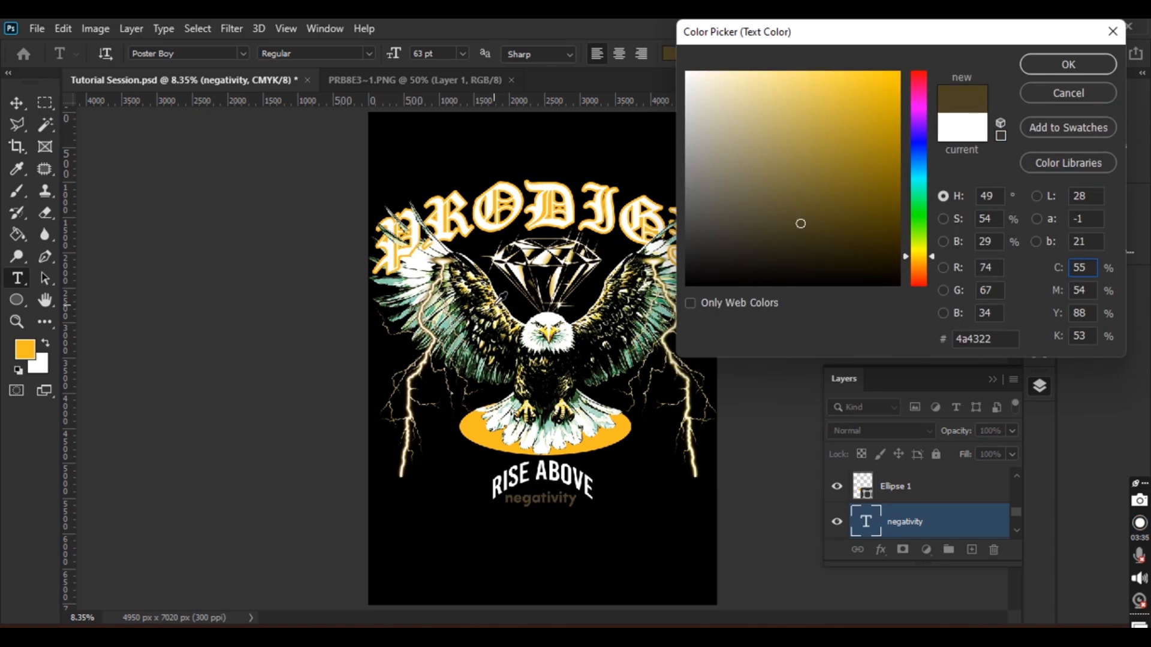
{"action": "left_click", "coordinate": [496, 297]}
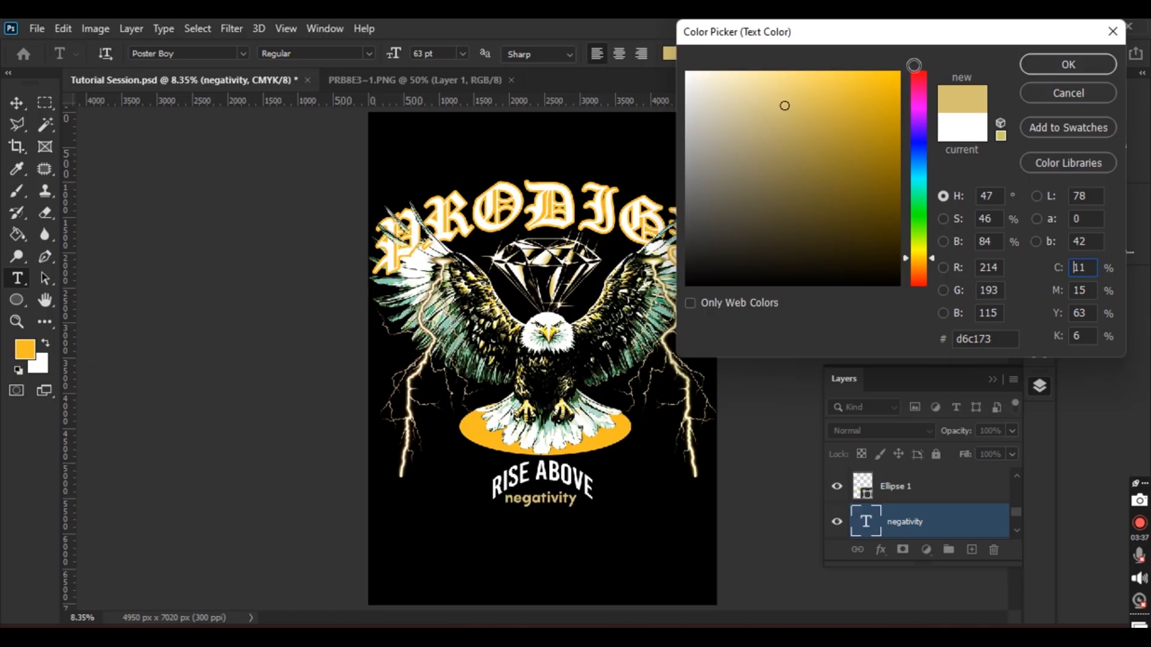
{"action": "left_click", "coordinate": [1067, 64]}
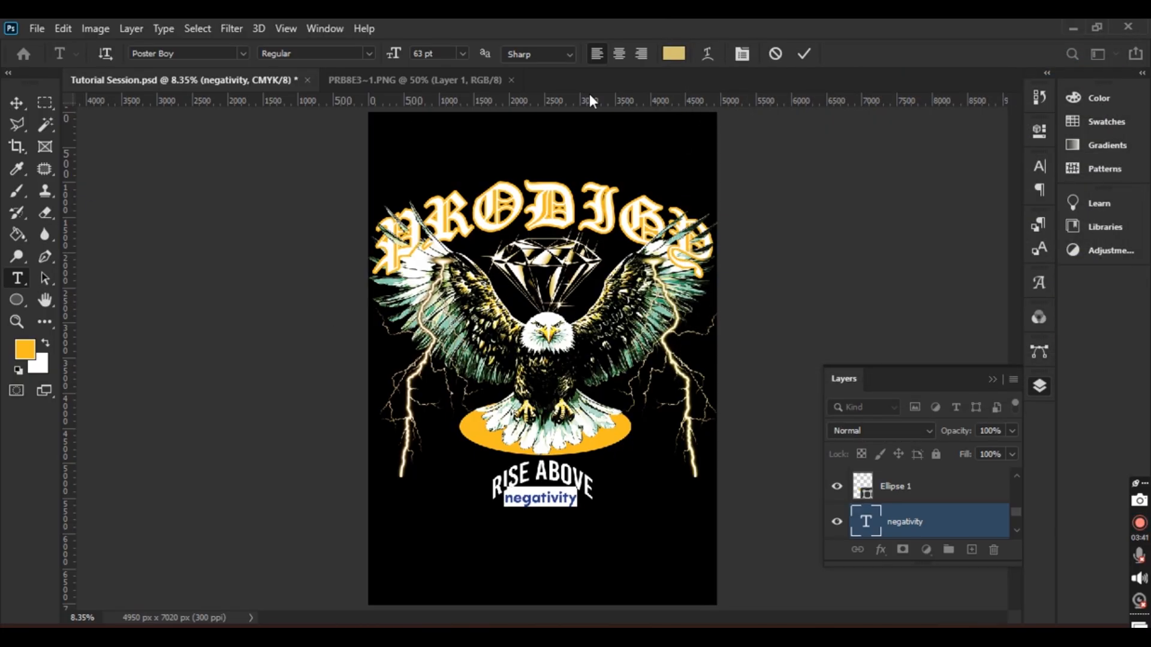
Try several greens from the eagle's wing, then finish the edit keeping negativity gold
{"action": "left_click", "coordinate": [674, 55]}
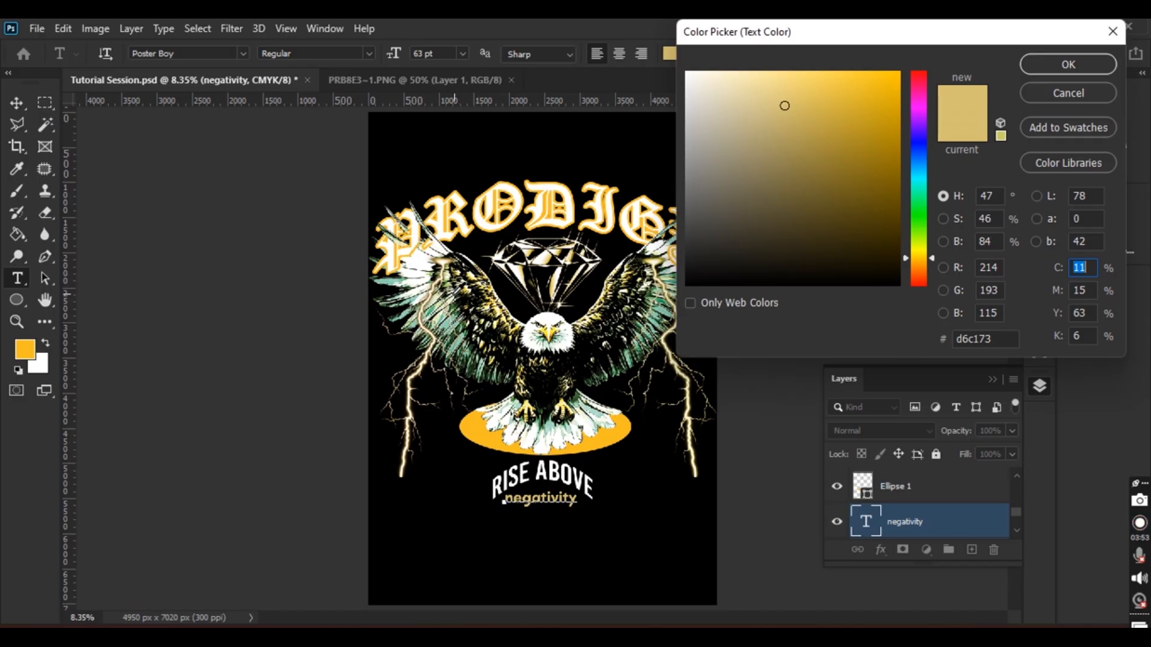
{"action": "left_click", "coordinate": [460, 342]}
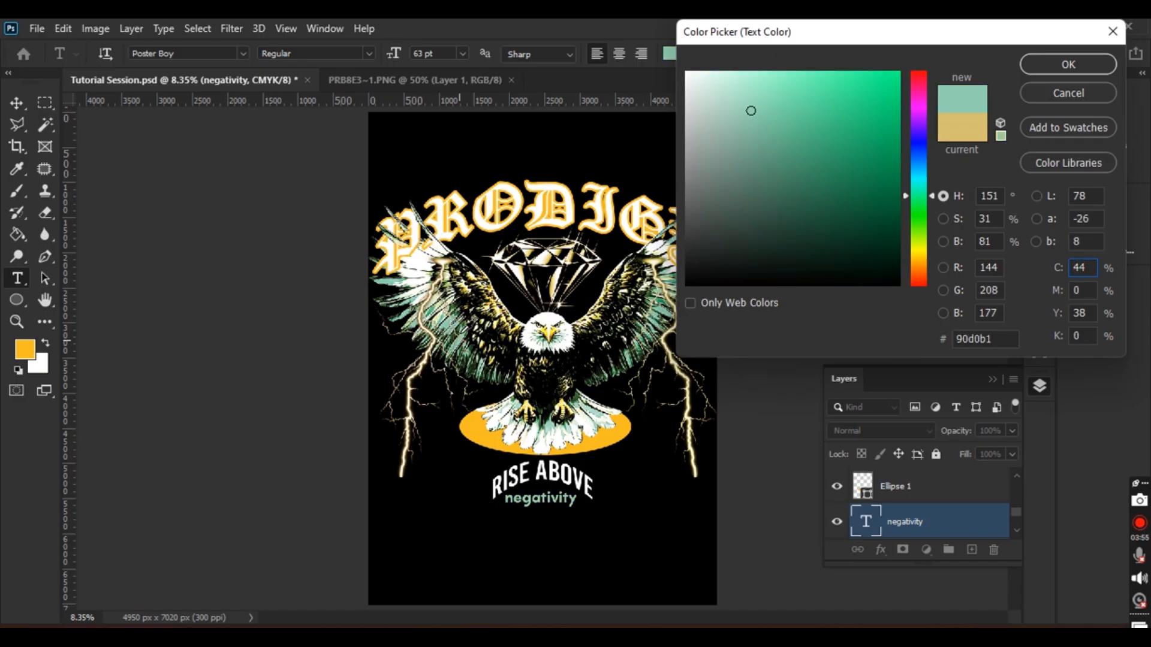
{"action": "left_click", "coordinate": [461, 316]}
{"action": "left_click", "coordinate": [455, 313]}
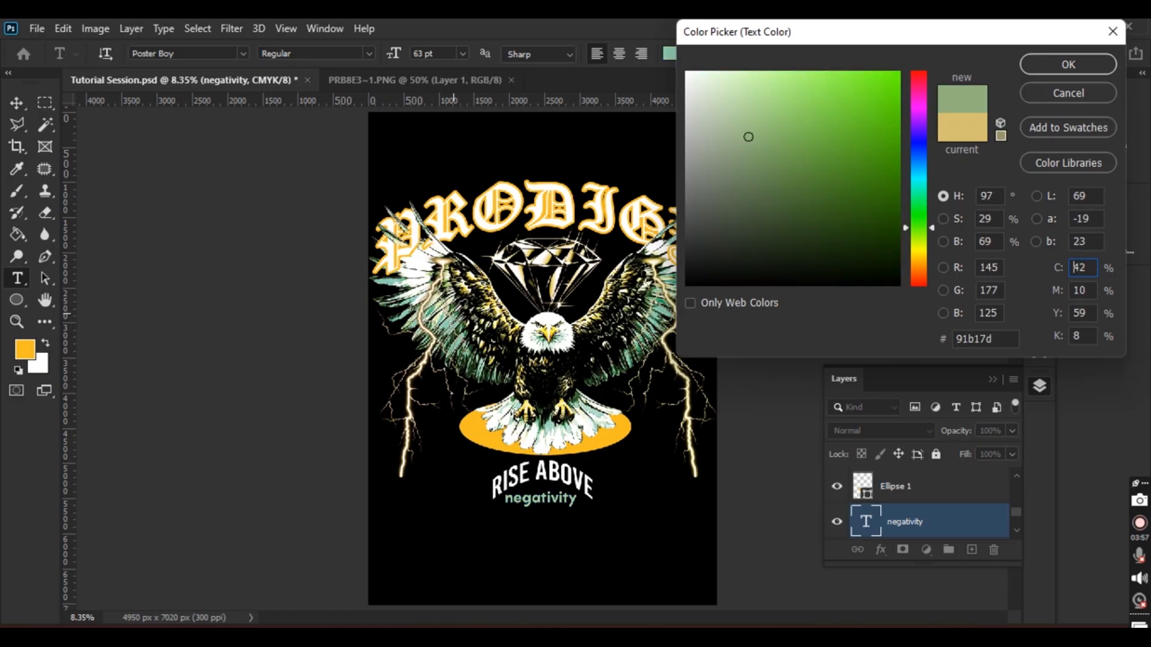
{"action": "left_click", "coordinate": [453, 311]}
{"action": "left_click", "coordinate": [451, 313]}
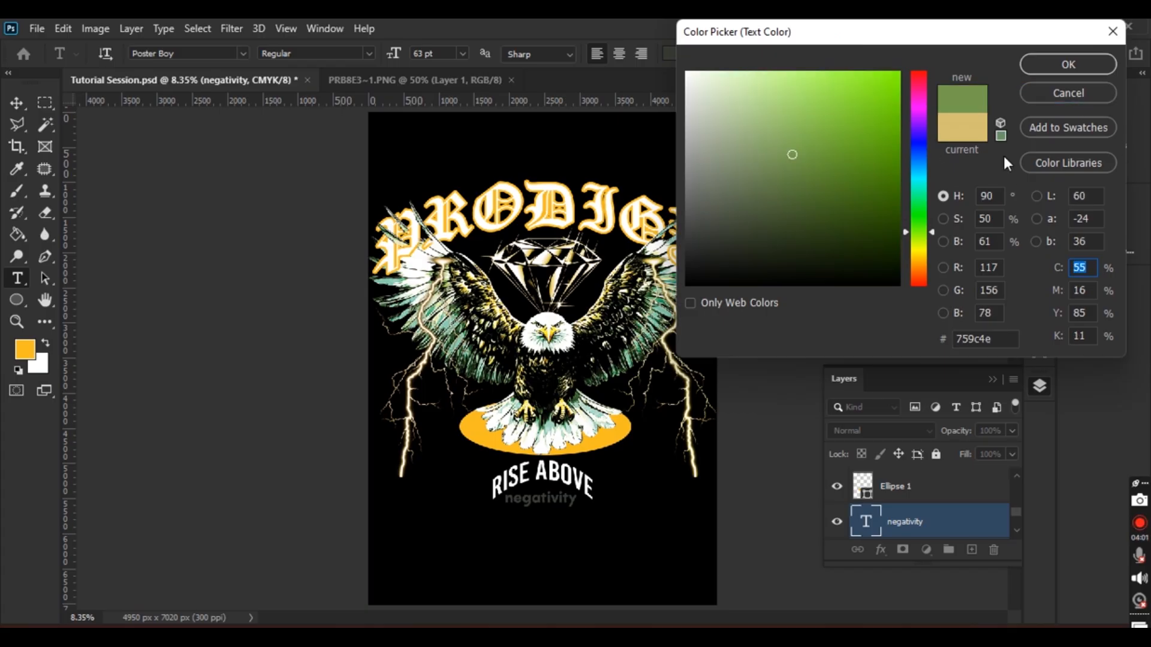
{"action": "key", "text": "Return"}
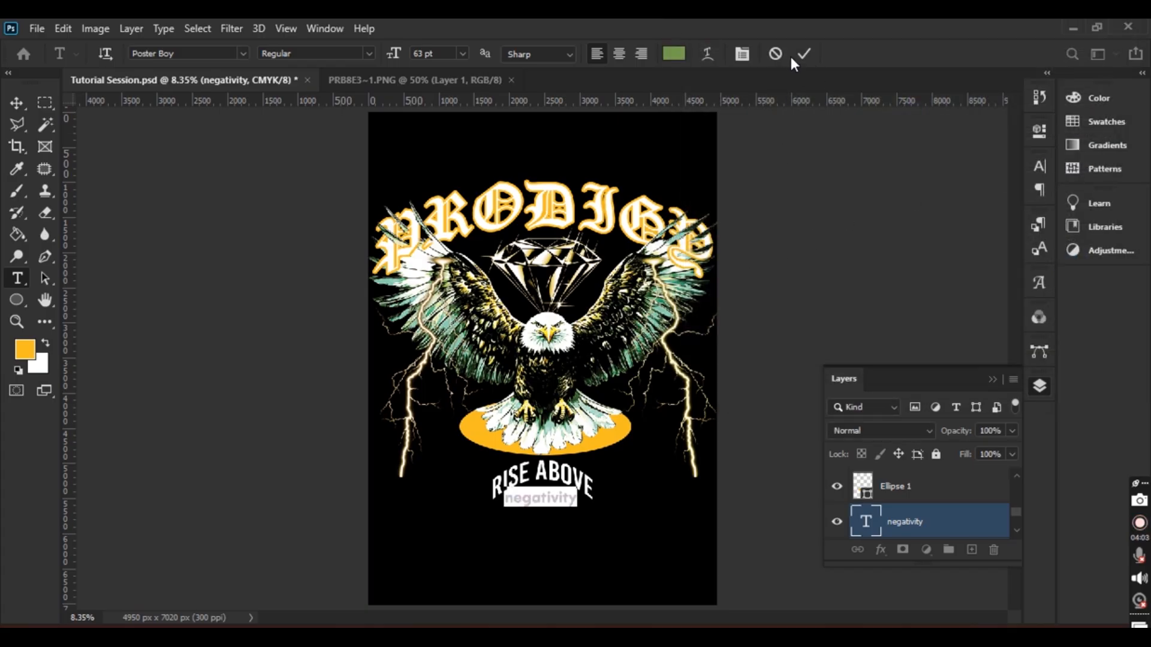
{"action": "left_click", "coordinate": [804, 52]}
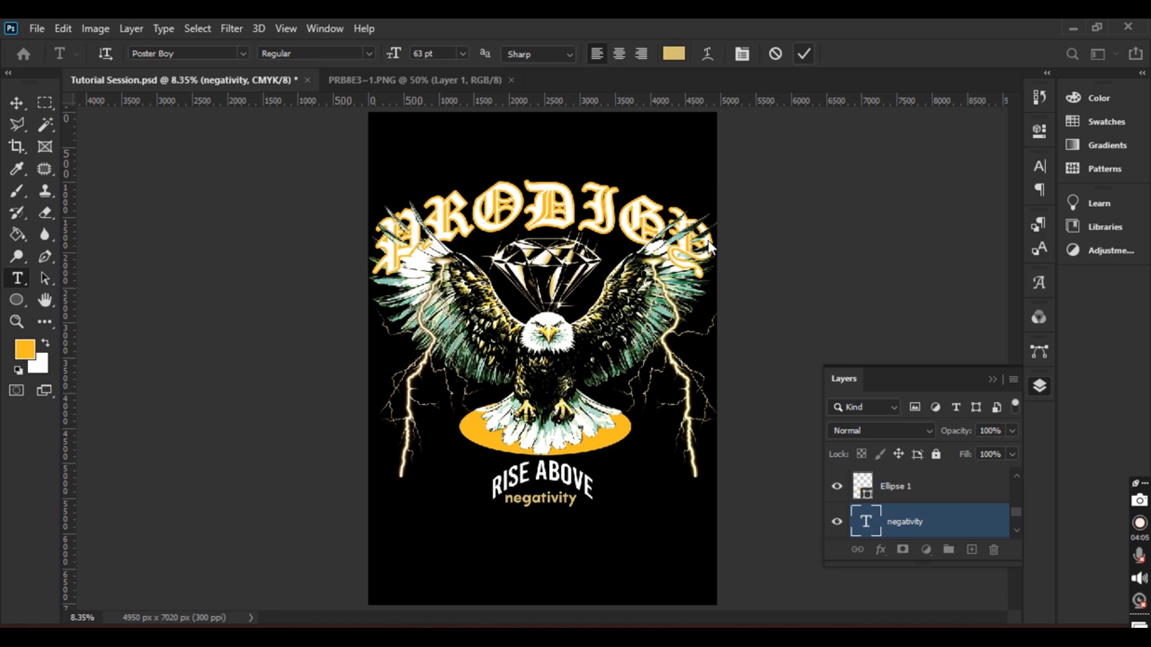
{"action": "left_click", "coordinate": [21, 104]}
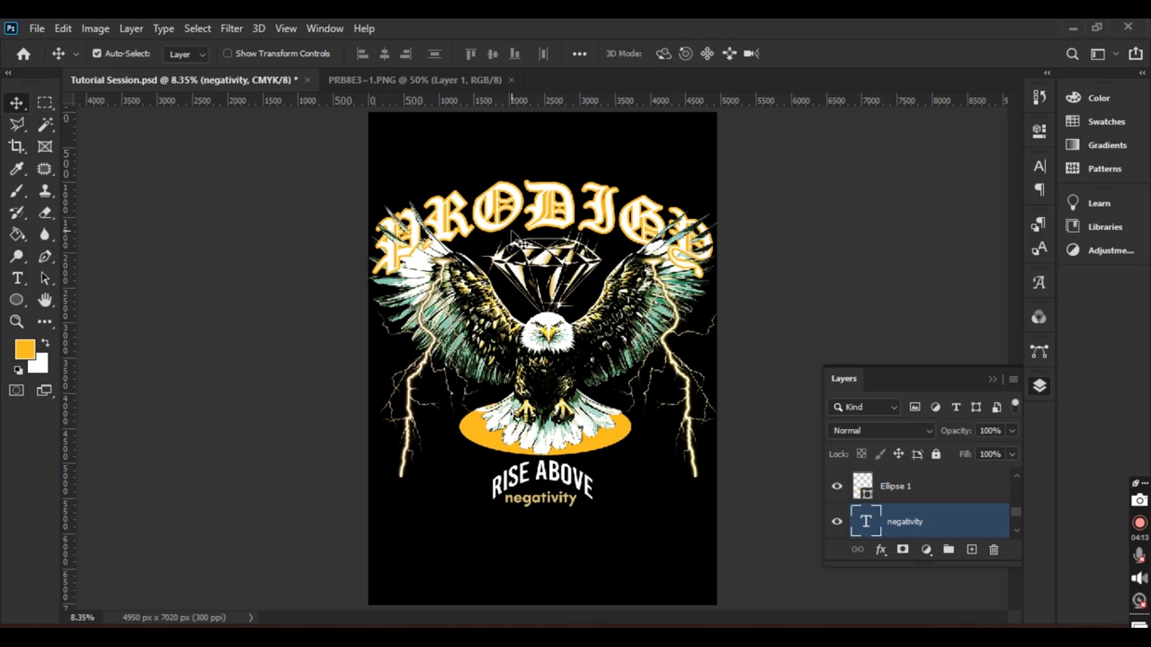
Use Convert to Shape on the negativity layer and then the RISE ABOVE layer
{"action": "right_click", "coordinate": [894, 526]}
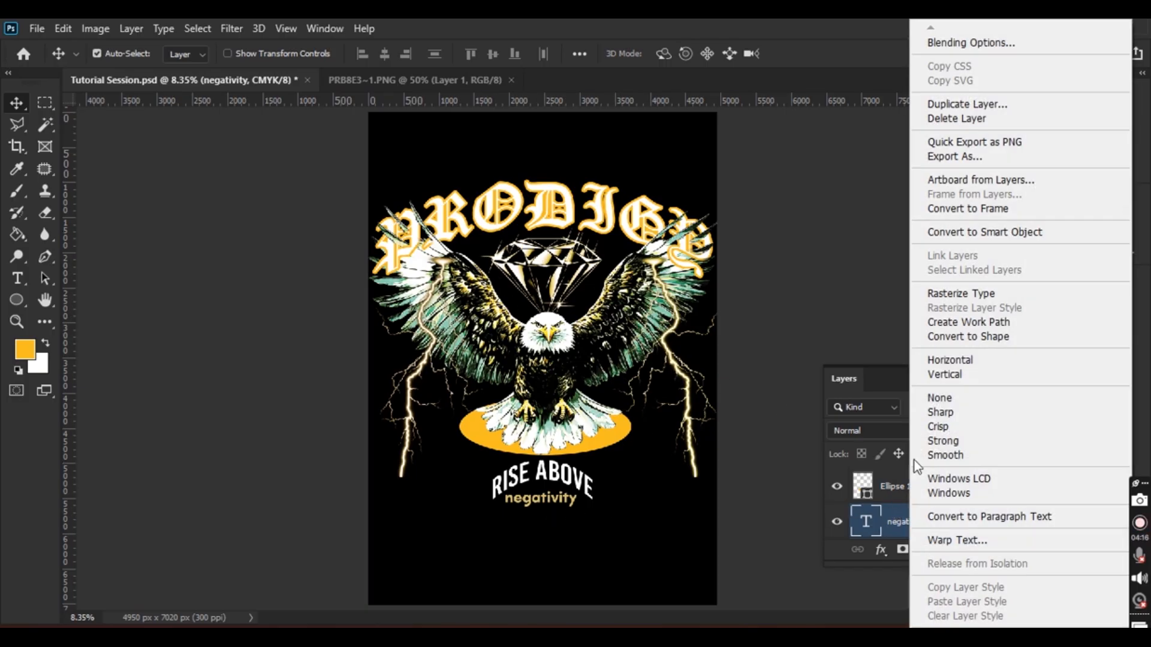
{"action": "left_click", "coordinate": [1017, 345]}
{"action": "left_click", "coordinate": [591, 494]}
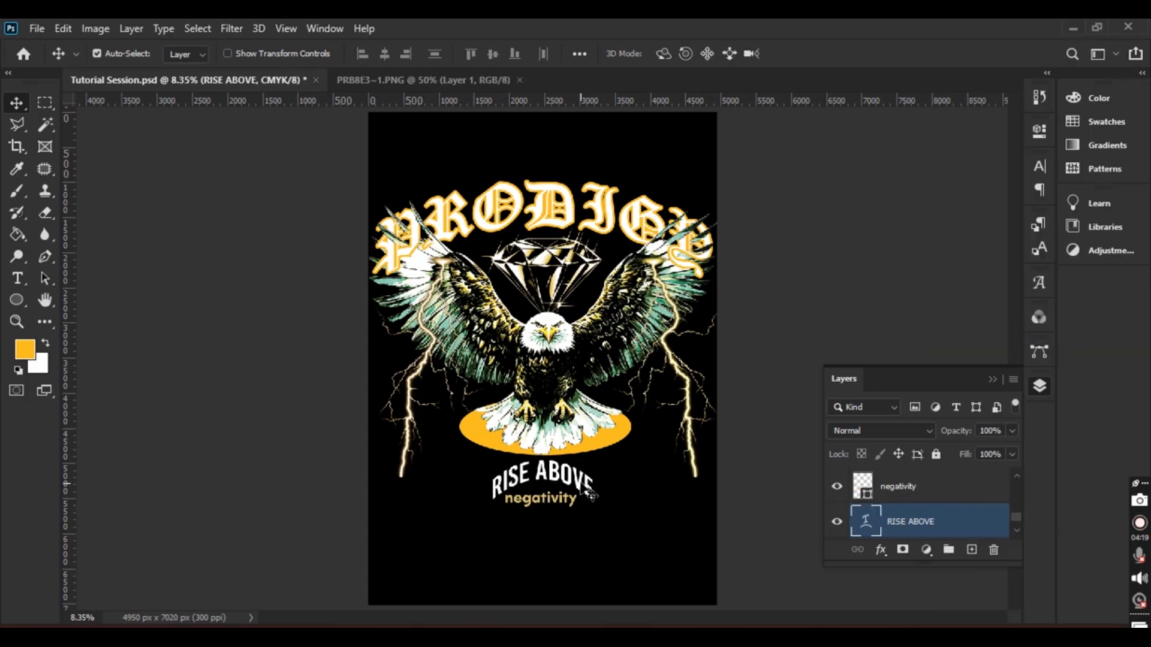
{"action": "right_click", "coordinate": [937, 519]}
{"action": "left_click", "coordinate": [822, 337]}
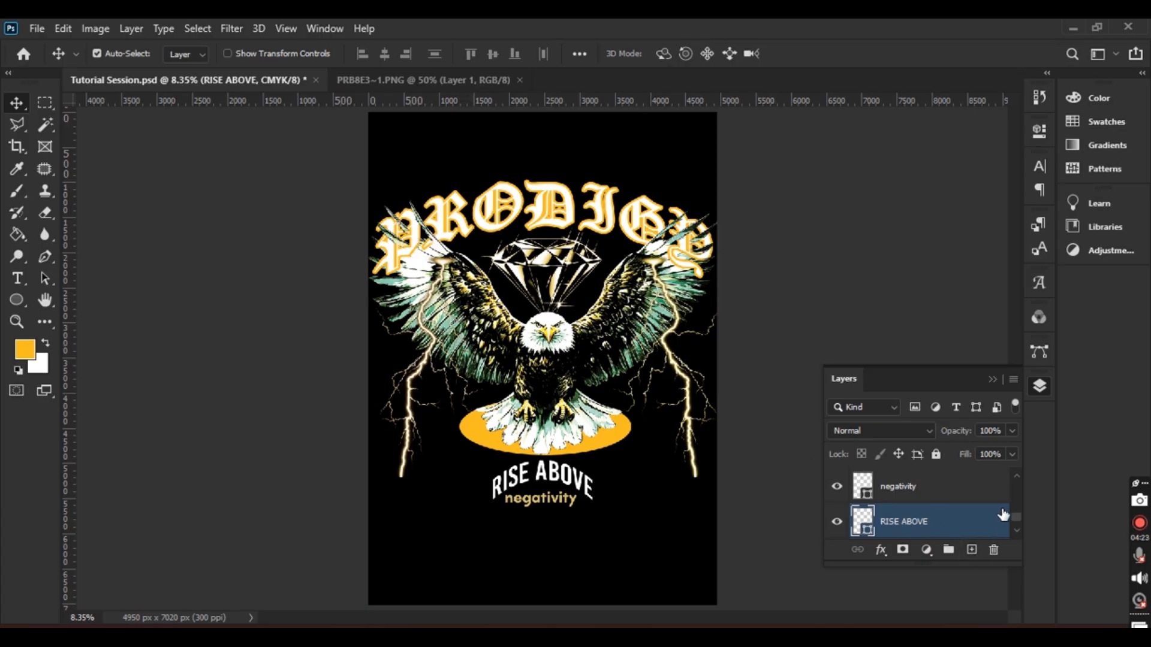
{"action": "left_click_drag", "start_coordinate": [1016, 524], "coordinate": [1015, 482]}
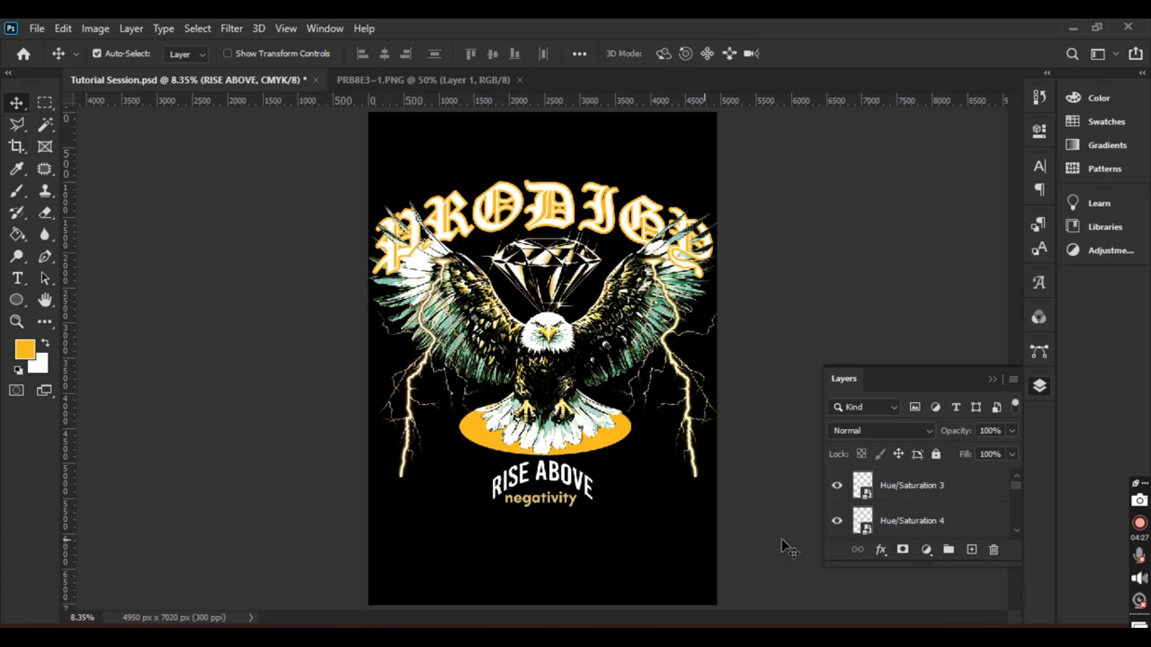
Hide the black background layer and stamp all visible layers into a new Layer 1
{"action": "left_click", "coordinate": [653, 559]}
{"action": "left_click", "coordinate": [837, 523]}
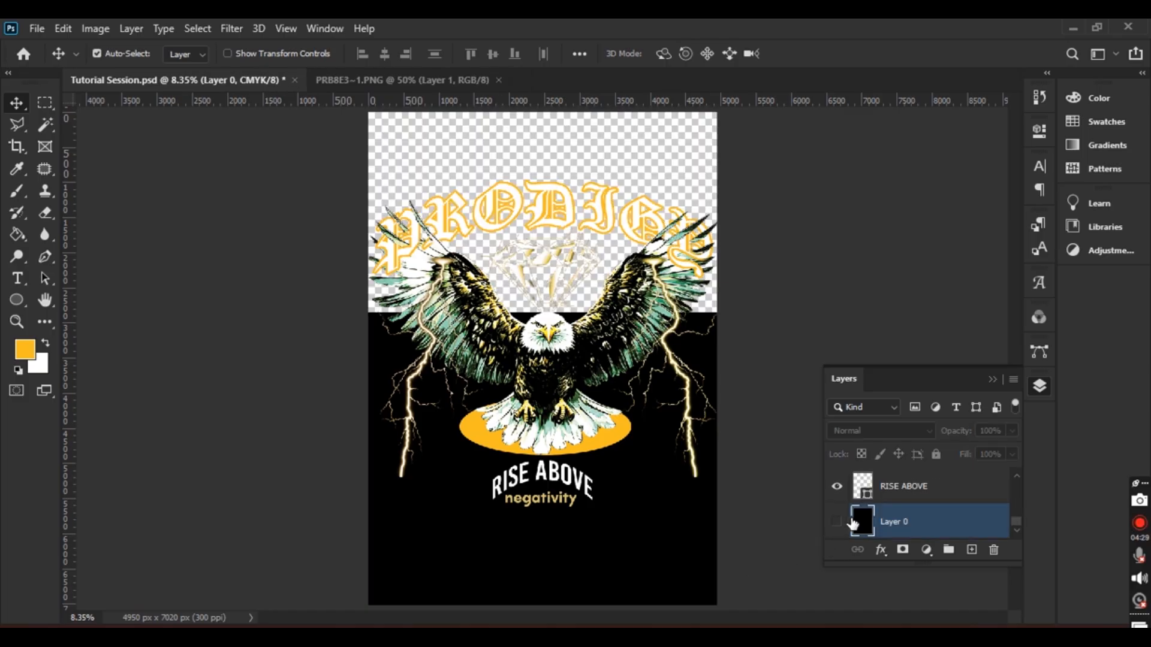
{"action": "left_click_drag", "start_coordinate": [1015, 520], "coordinate": [926, 484]}
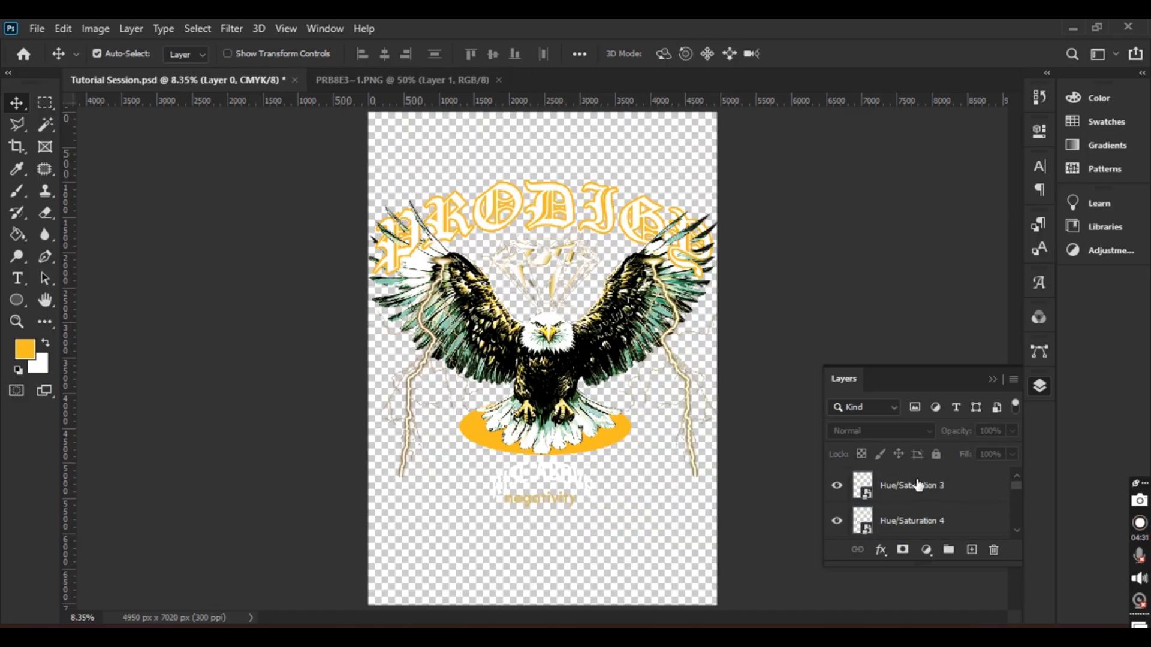
{"action": "left_click", "coordinate": [916, 487]}
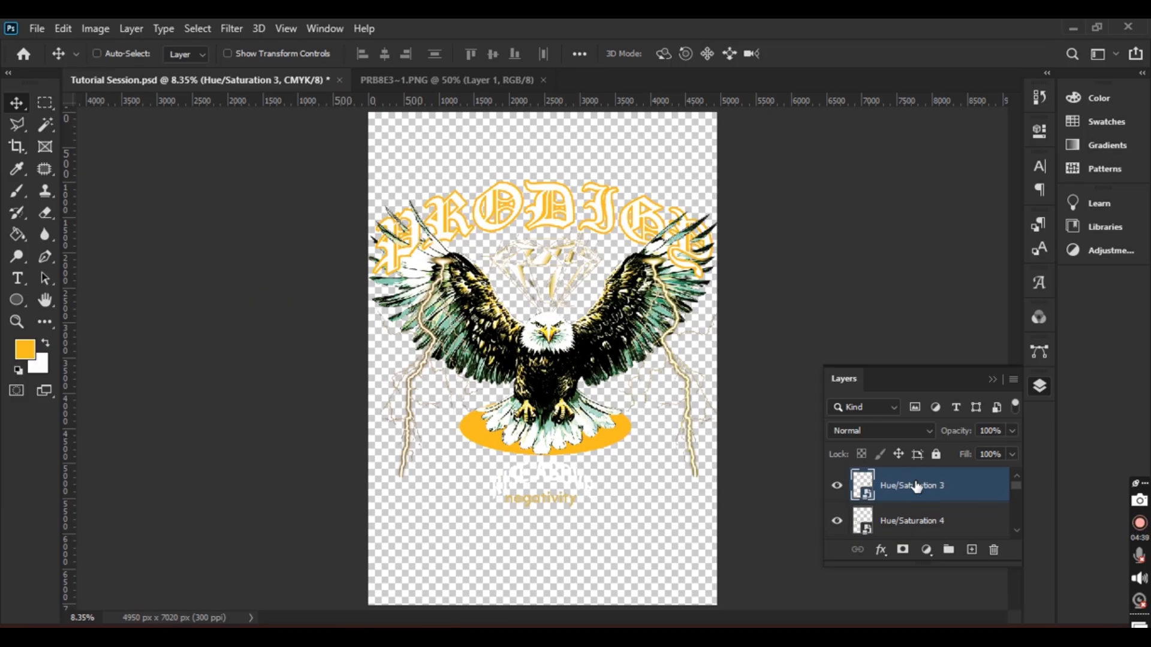
{"action": "key", "text": "ctrl+shift+alt+e"}
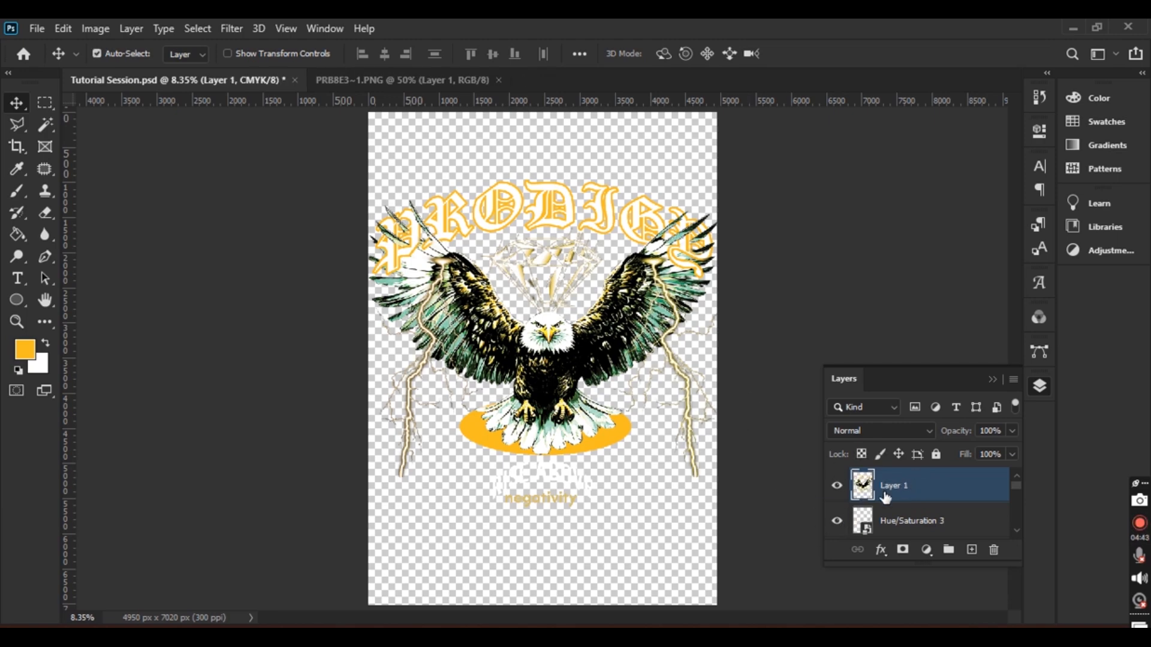
Hide Hue/Saturation 3 and 4, PRODIGY, Eagle, Ellipse 1 and RISE ABOVE layers
{"action": "left_click", "coordinate": [837, 521]}
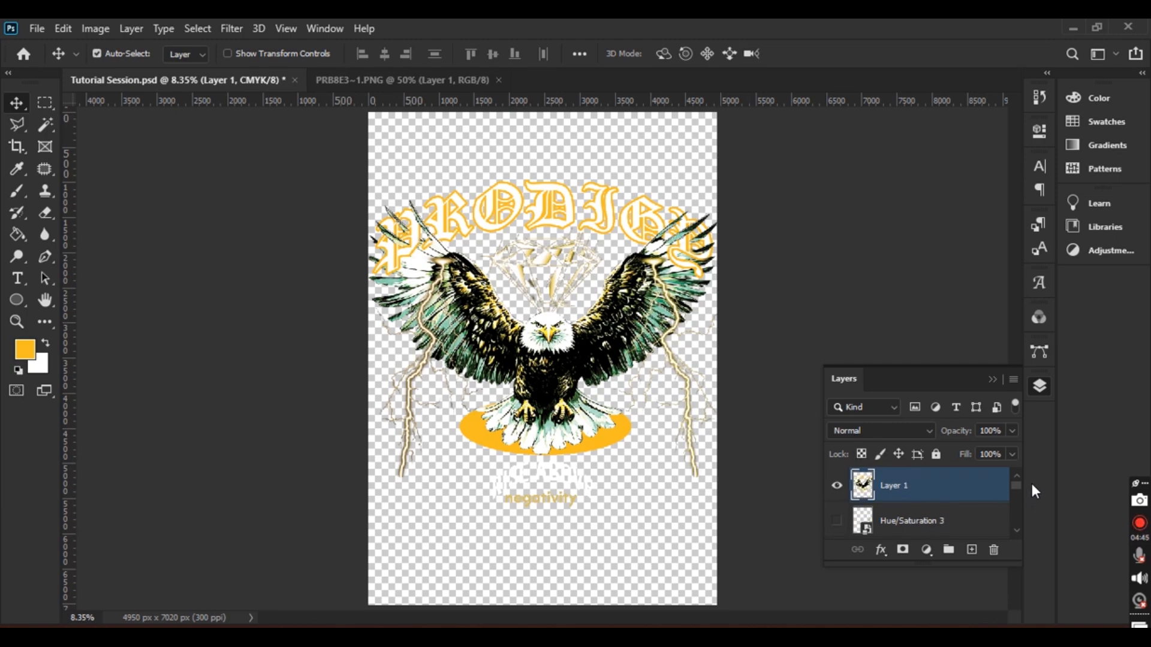
{"action": "scroll", "coordinate": [1016, 487], "scroll_direction": "down", "scroll_amount": 2}
{"action": "left_click", "coordinate": [837, 511]}
{"action": "scroll", "coordinate": [1021, 495], "scroll_direction": "down", "scroll_amount": 2}
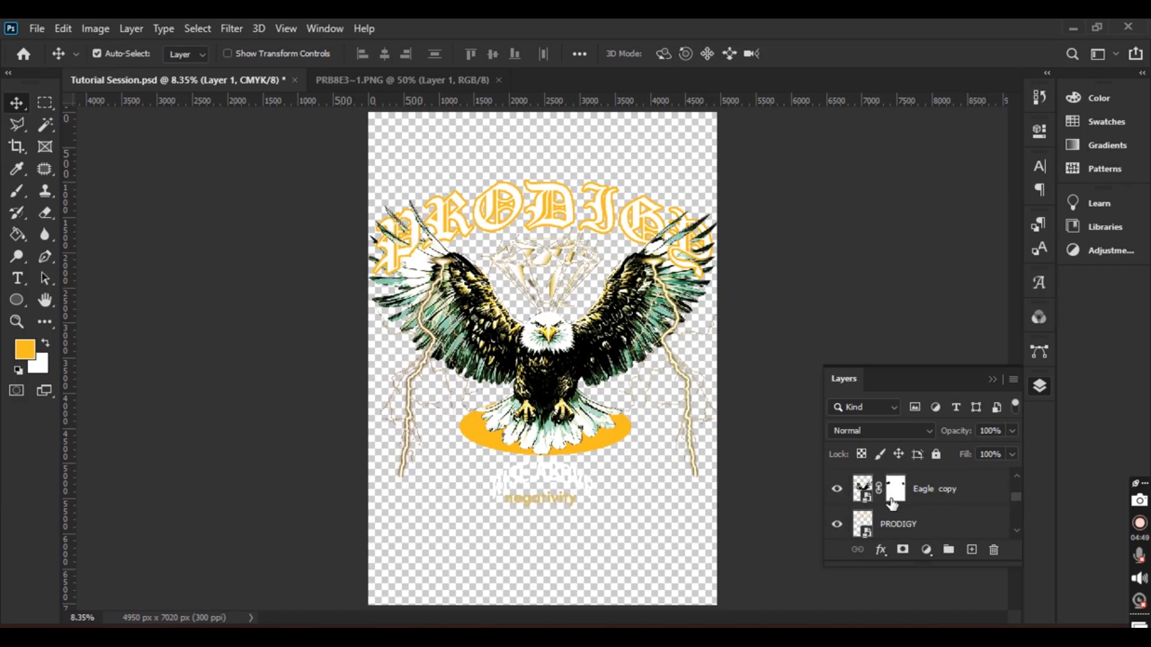
{"action": "left_click", "coordinate": [837, 525]}
{"action": "scroll", "coordinate": [1013, 491], "scroll_direction": "down", "scroll_amount": 1}
{"action": "scroll", "coordinate": [1018, 504], "scroll_direction": "down", "scroll_amount": 1}
{"action": "left_click", "coordinate": [838, 503]}
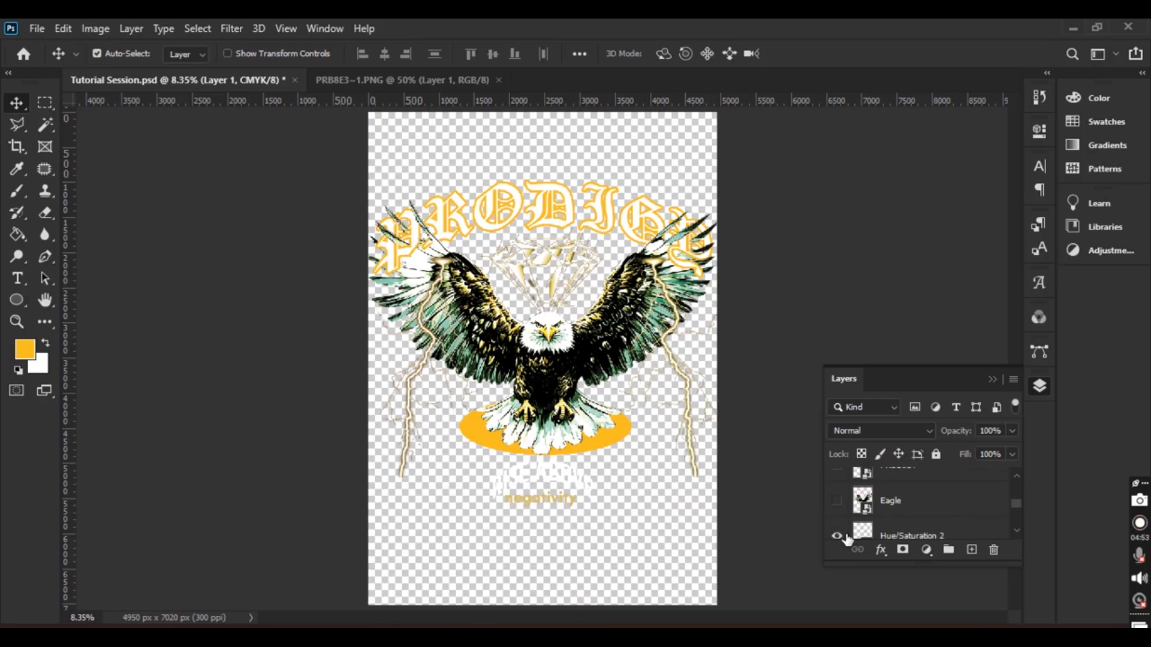
{"action": "scroll", "coordinate": [1017, 502], "scroll_direction": "down", "scroll_amount": 1}
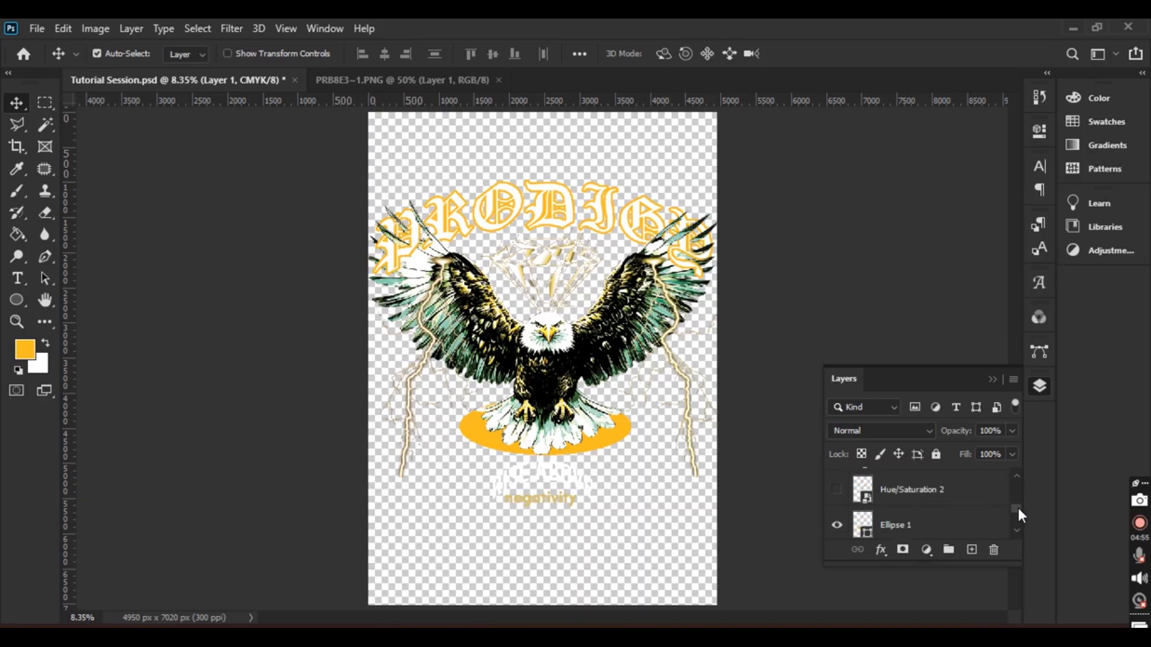
{"action": "left_click", "coordinate": [838, 510]}
{"action": "scroll", "coordinate": [1013, 515], "scroll_direction": "down", "scroll_amount": 3}
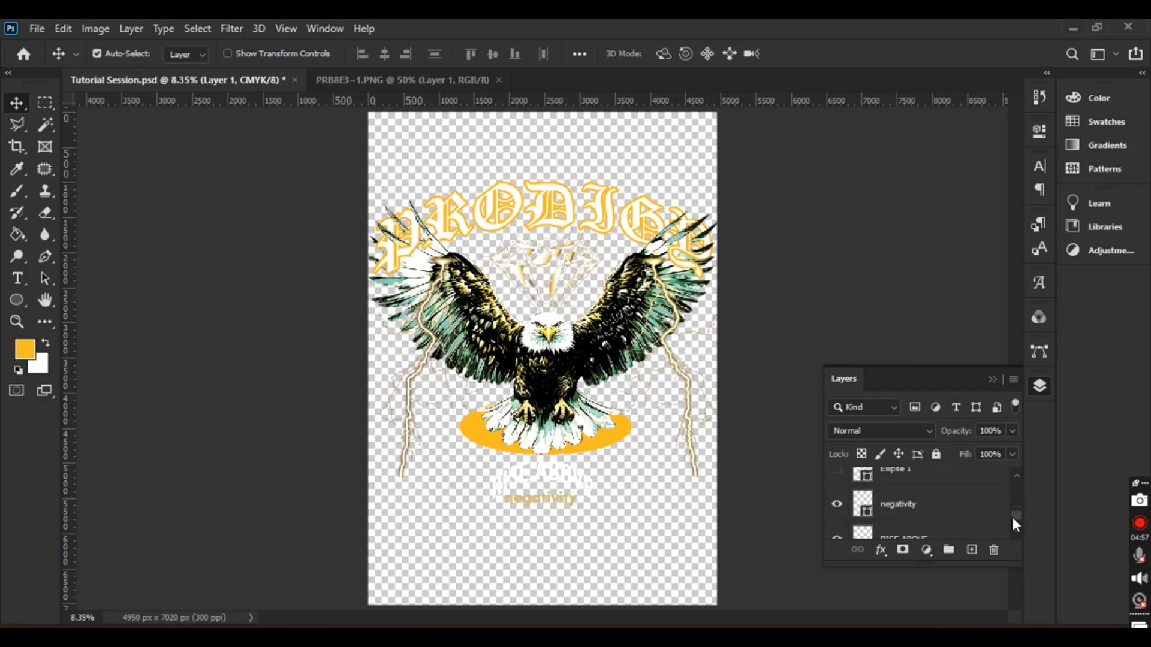
{"action": "left_click", "coordinate": [838, 510]}
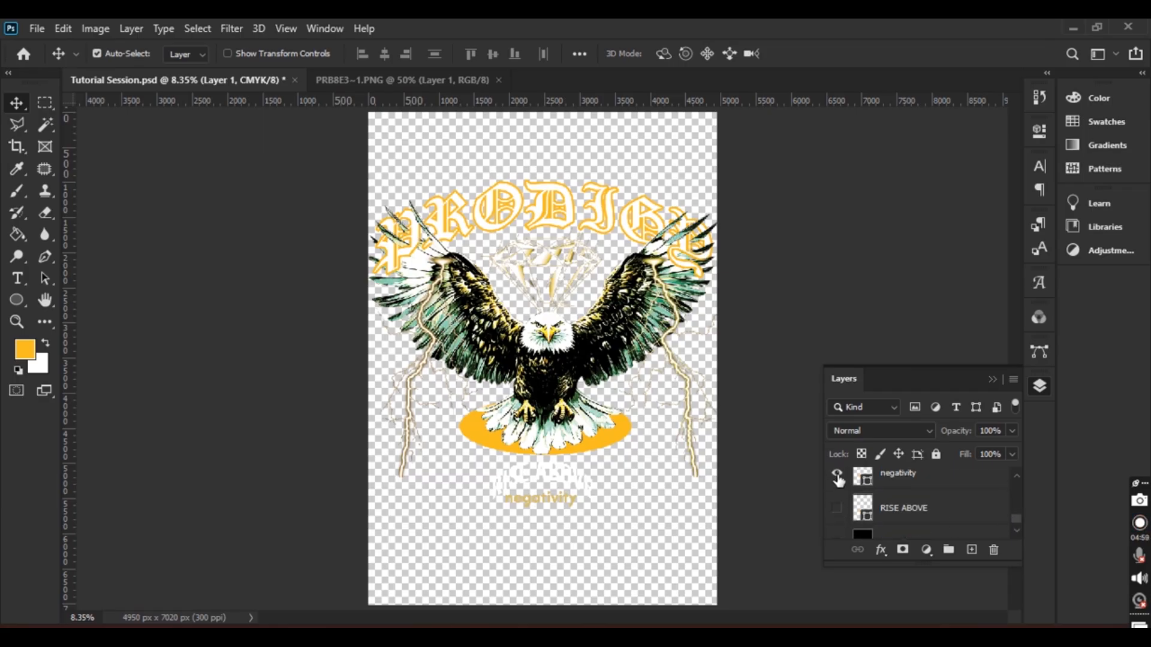
{"action": "left_click_drag", "start_coordinate": [1017, 518], "coordinate": [1022, 474]}
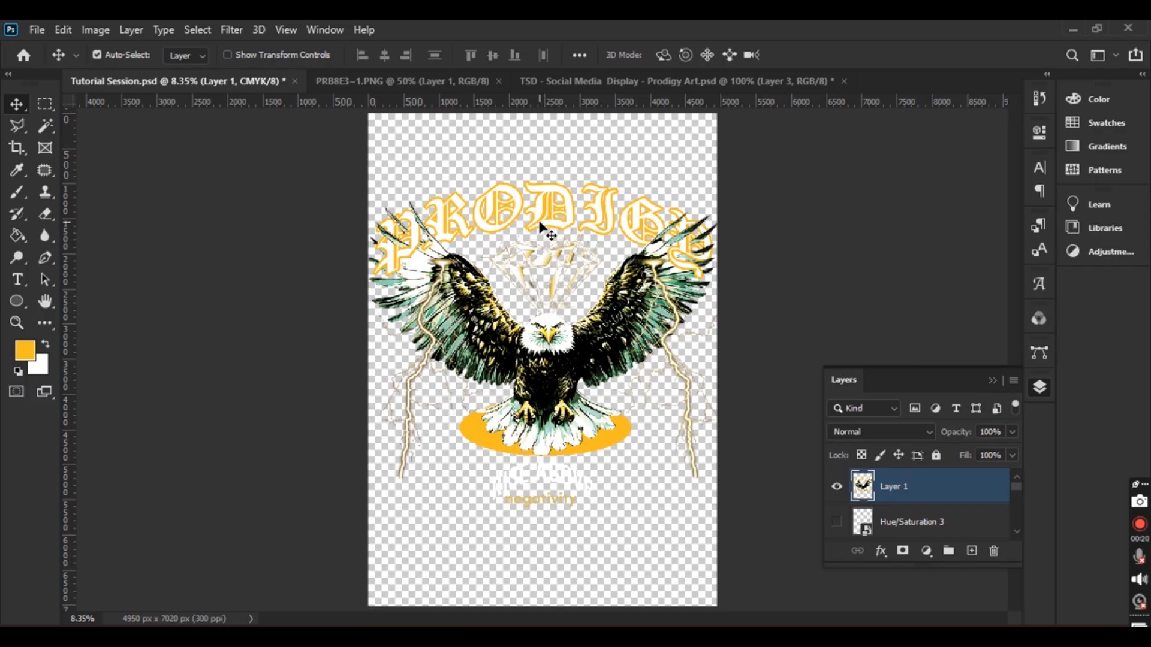
Add a deep navy Solid Color fill layer and move the merged design above it
{"action": "left_click_drag", "start_coordinate": [621, 353], "coordinate": [612, 359]}
{"action": "left_click", "coordinate": [926, 551]}
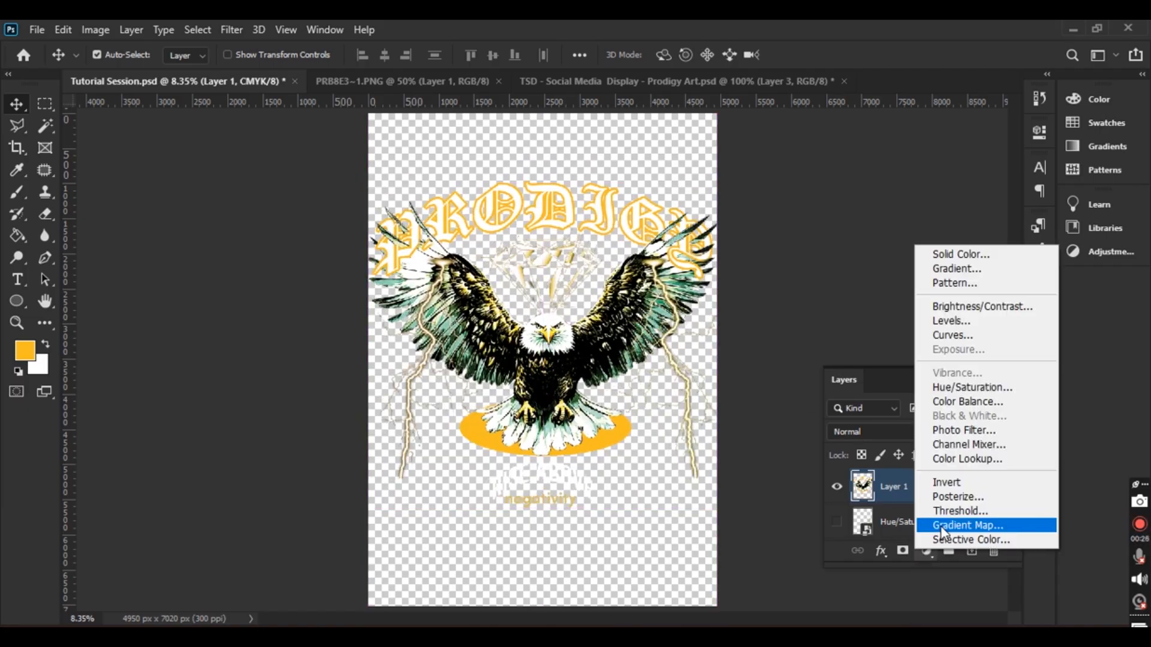
{"action": "left_click", "coordinate": [959, 255]}
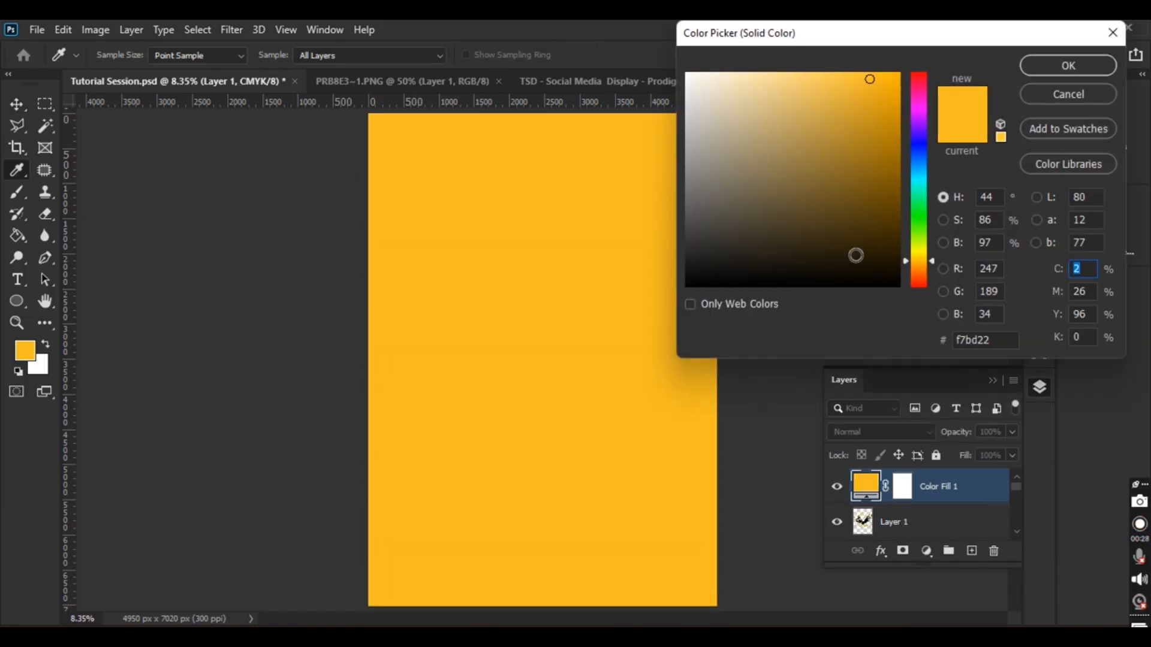
{"action": "left_click", "coordinate": [919, 160]}
{"action": "left_click", "coordinate": [853, 242]}
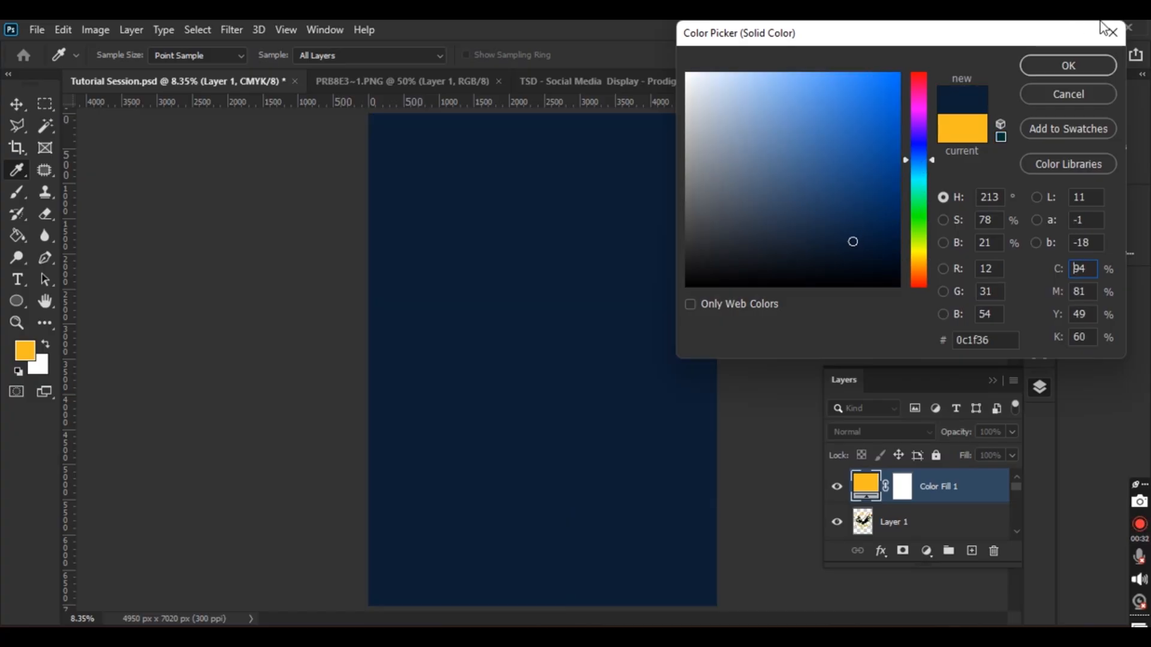
{"action": "left_click", "coordinate": [1069, 66]}
{"action": "left_click_drag", "start_coordinate": [888, 522], "coordinate": [906, 475]}
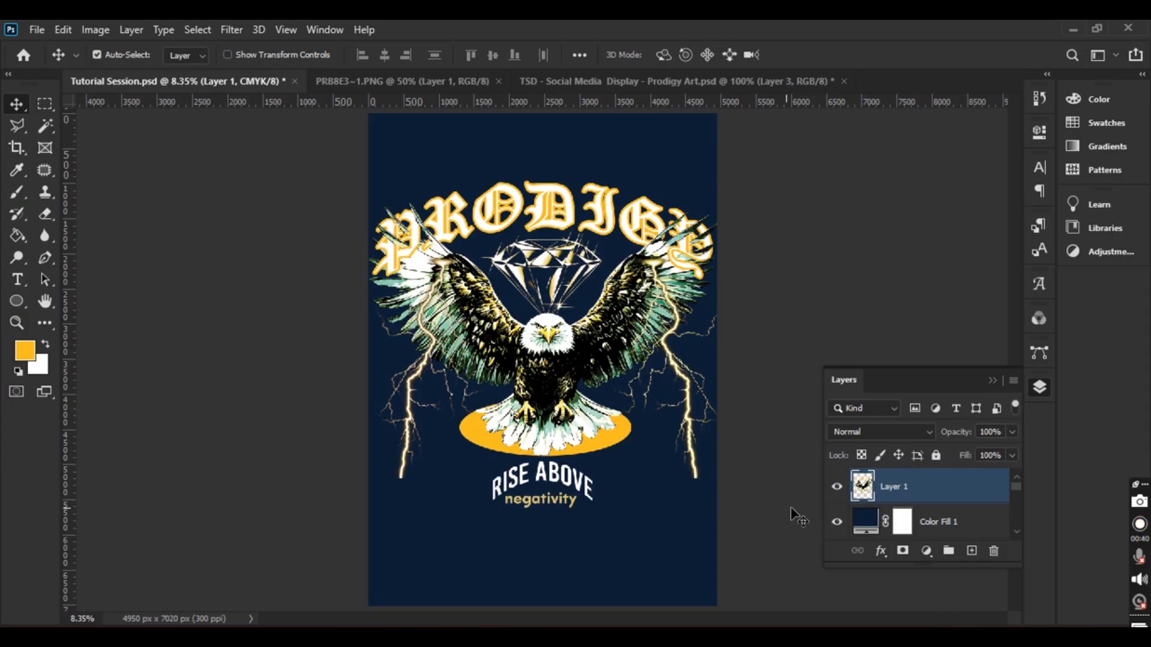
Change the fill colour to dark brown and adjust the merged design's vertical position
{"action": "double_click", "coordinate": [864, 520]}
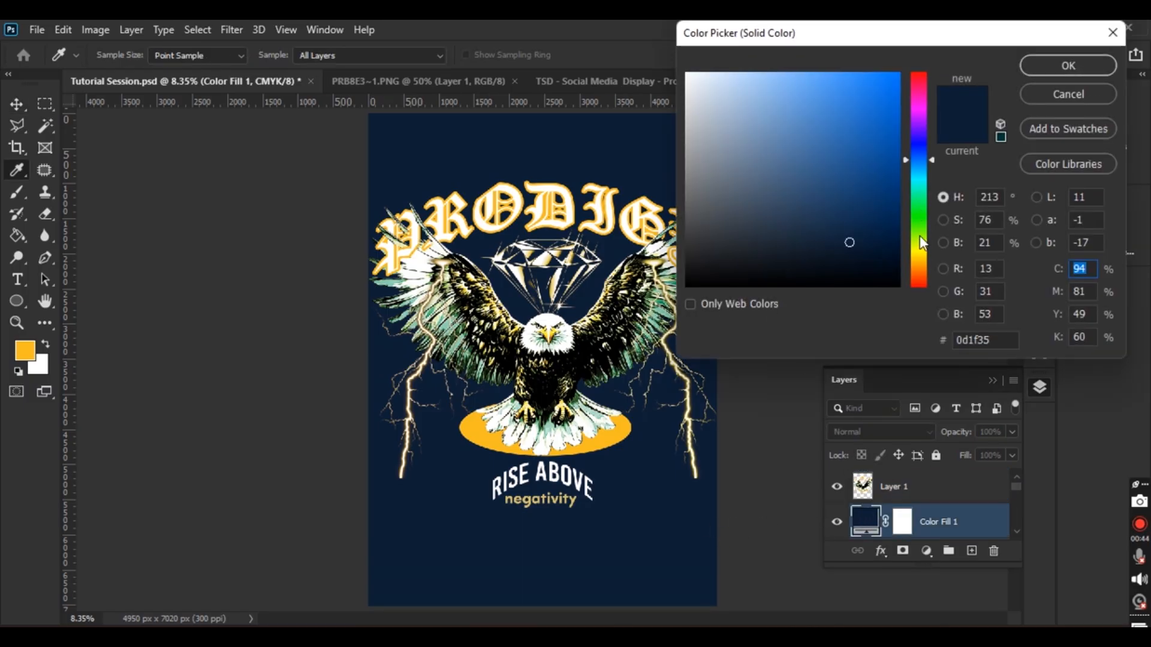
{"action": "left_click", "coordinate": [922, 238]}
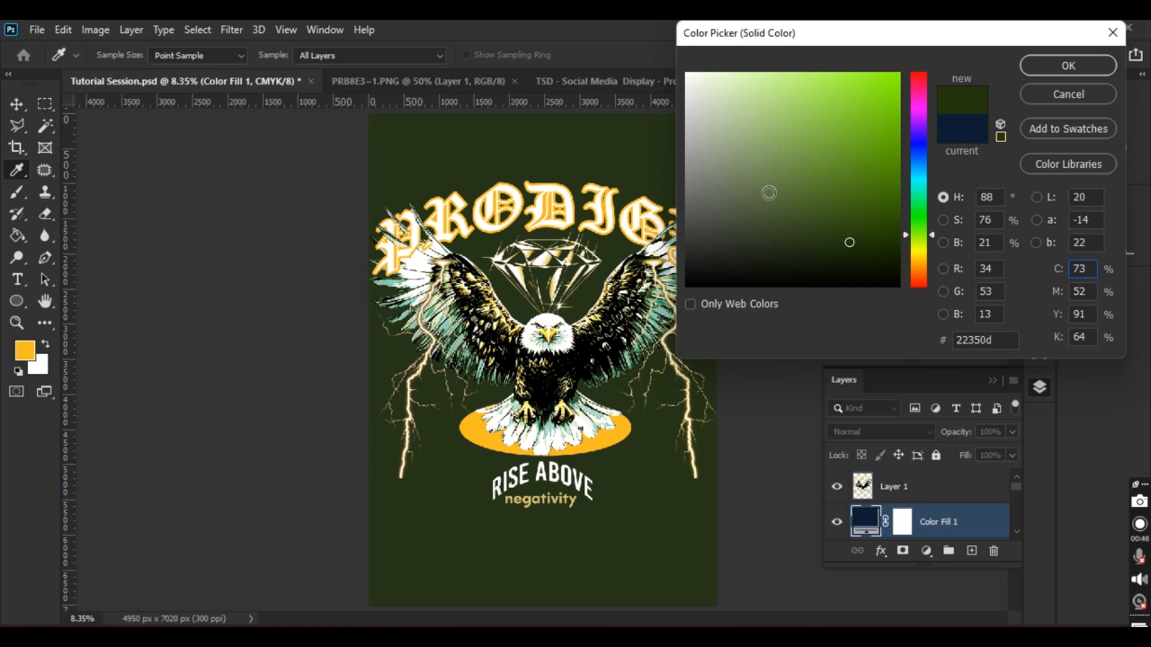
{"action": "left_click", "coordinate": [921, 109]}
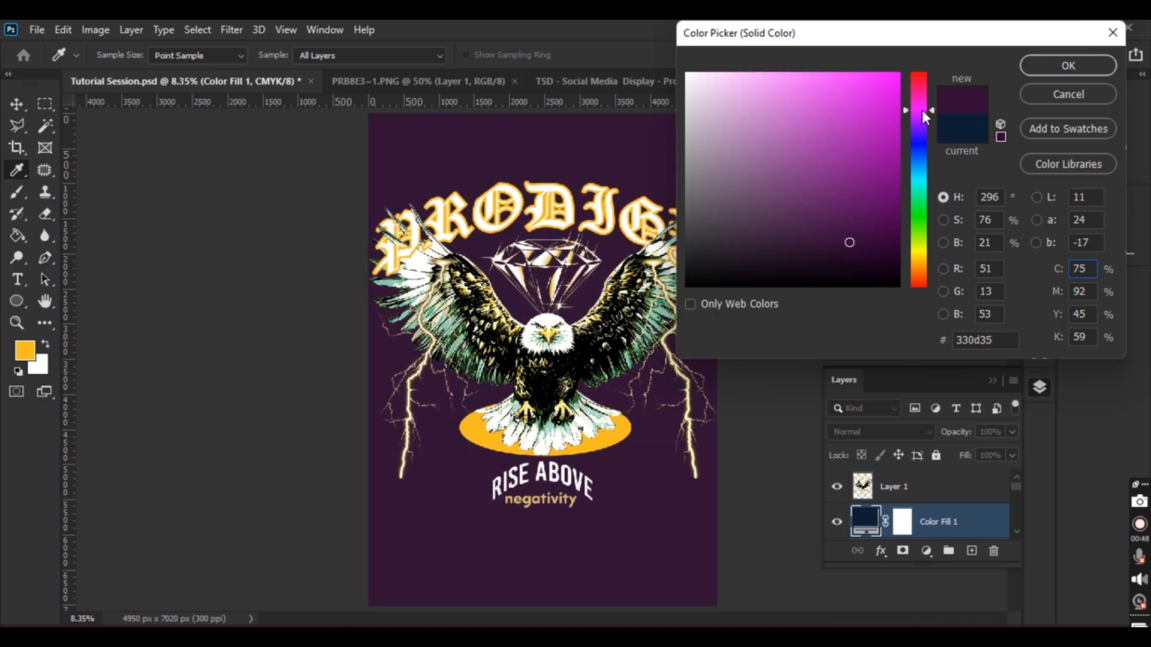
{"action": "left_click", "coordinate": [918, 264]}
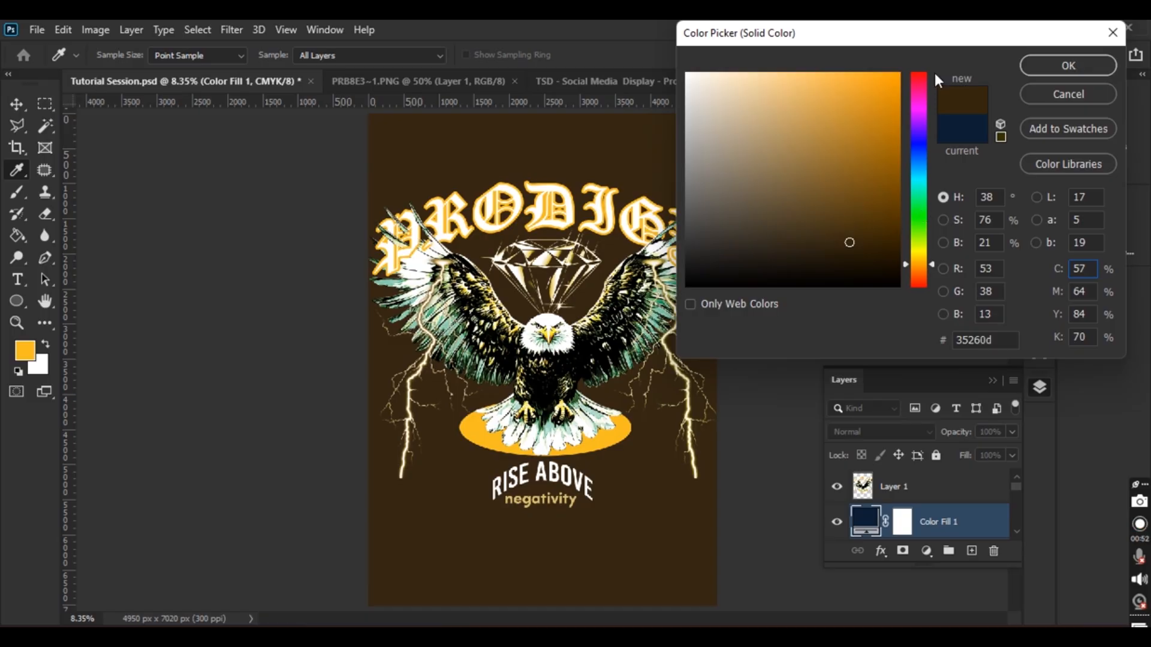
{"action": "left_click", "coordinate": [1068, 65]}
{"action": "key", "text": "v"}
{"action": "mouse_move", "coordinate": [565, 375]}
{"action": "left_mouse_down"}
{"action": "mouse_move", "coordinate": [563, 364]}
{"action": "mouse_move", "coordinate": [563, 382]}
{"action": "left_mouse_up"}
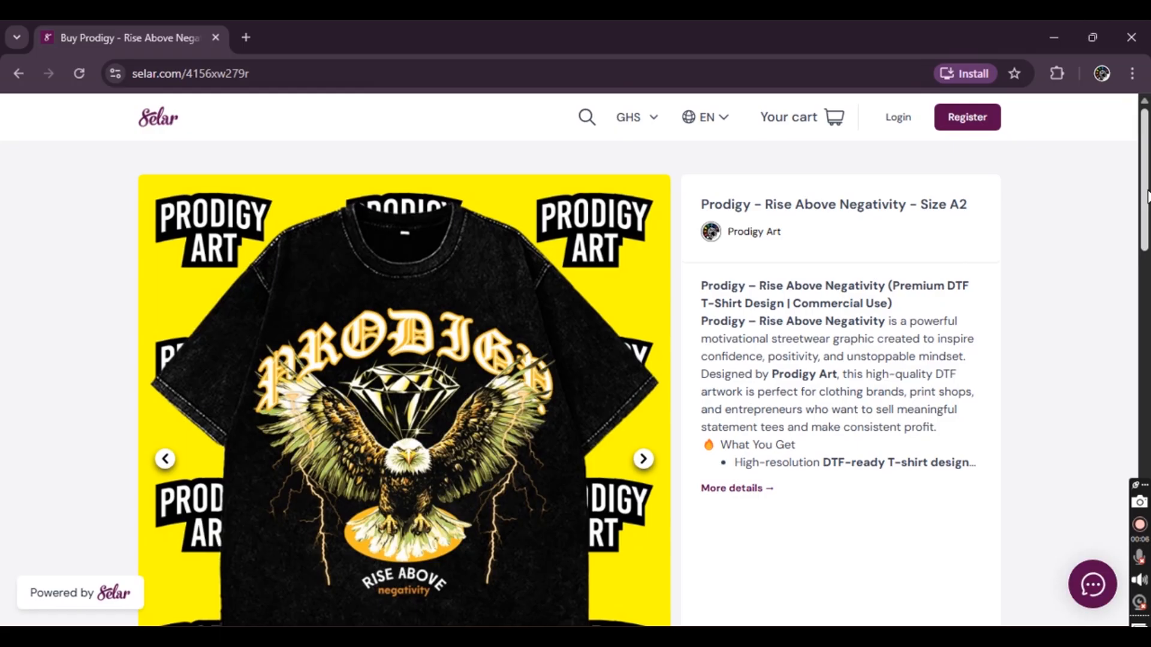
Scroll through the Prodigy - Rise Above Negativity - Size A2 product page on Selar
{"action": "scroll", "coordinate": [1146, 198], "scroll_direction": "down", "scroll_amount": 4}
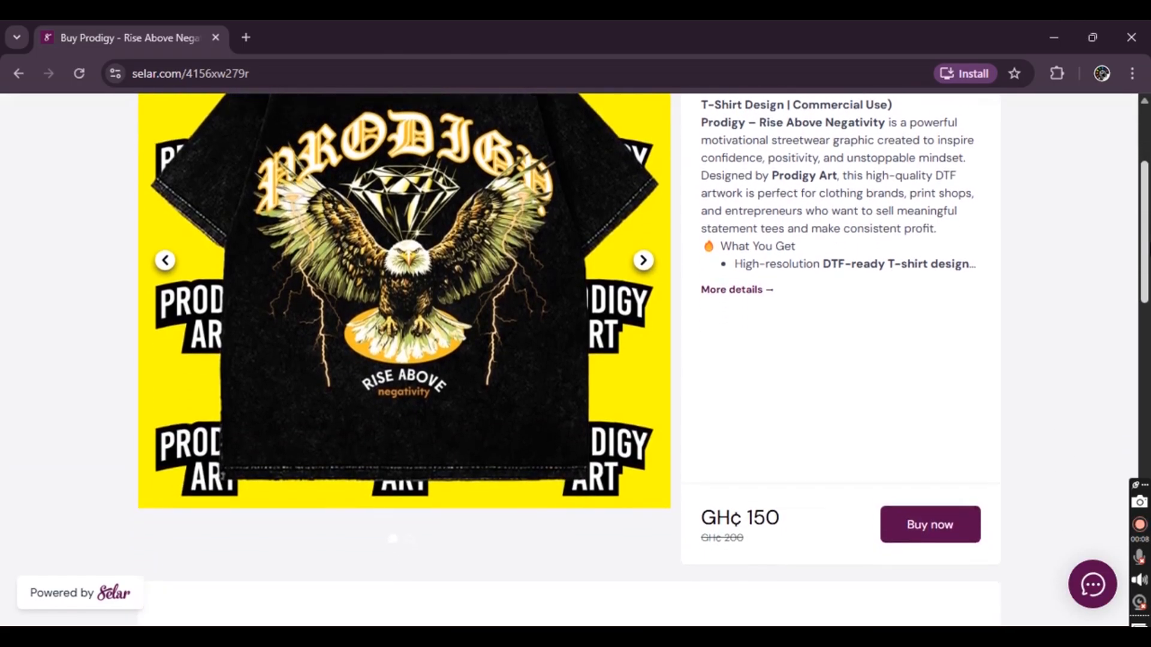
{"action": "scroll", "coordinate": [1147, 198], "scroll_direction": "up", "scroll_amount": 2}
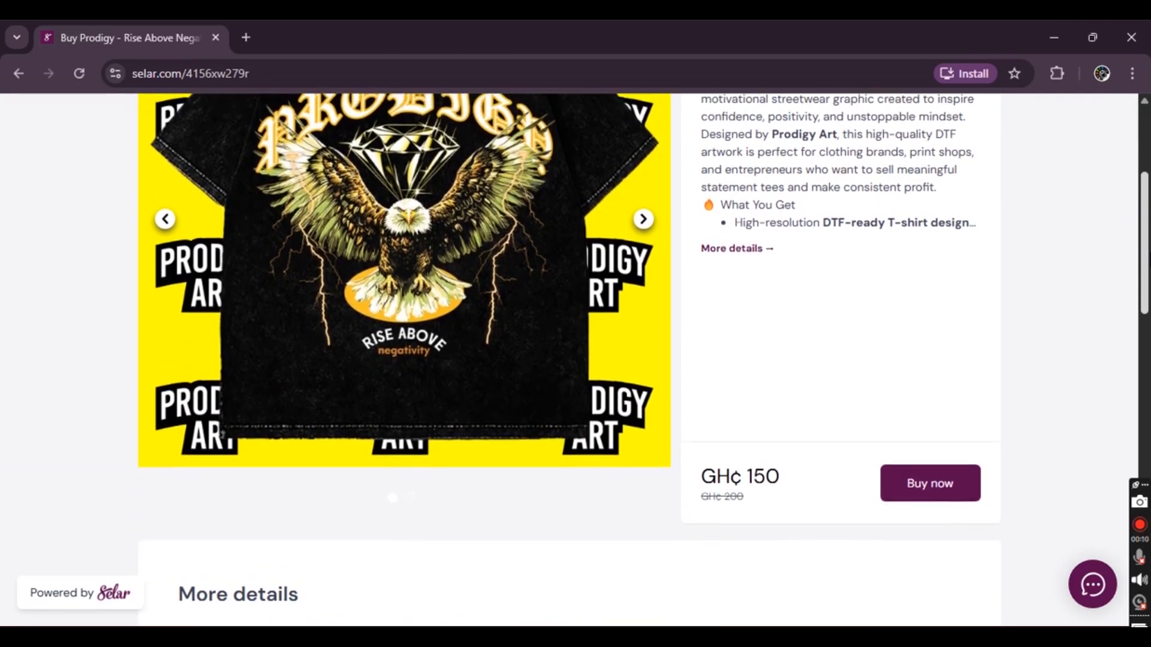
{"action": "scroll", "coordinate": [643, 360], "scroll_direction": "up", "scroll_amount": 2}
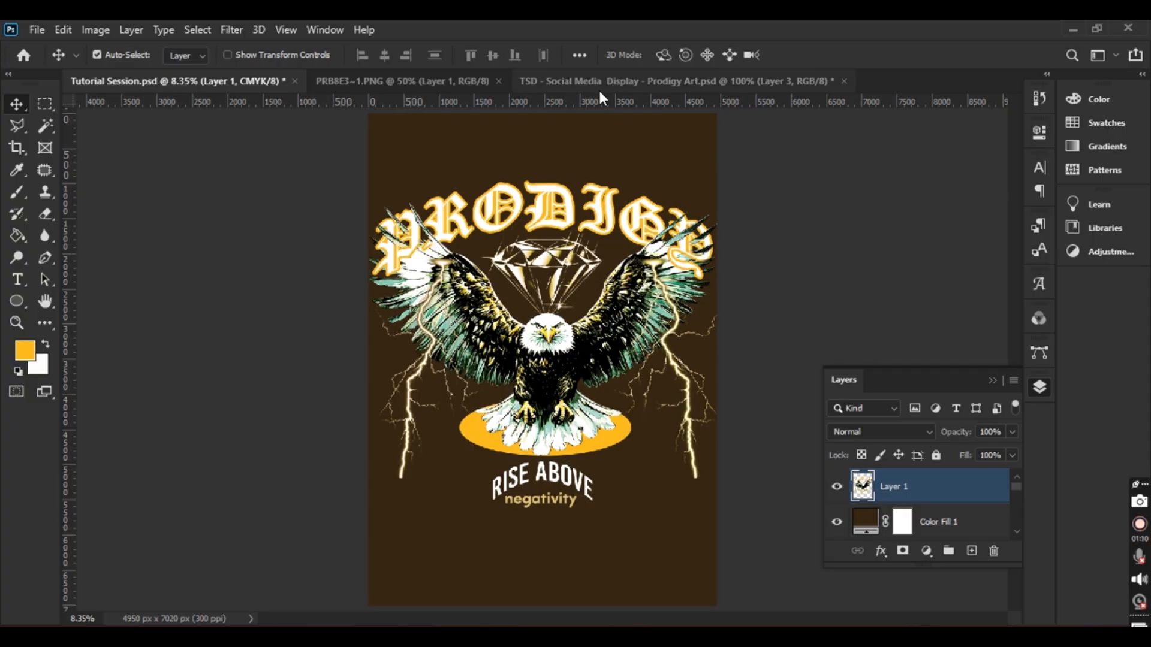
In the Prodigy Art display document, show the black T-shirt layer and move it slightly down
{"action": "left_click", "coordinate": [637, 82]}
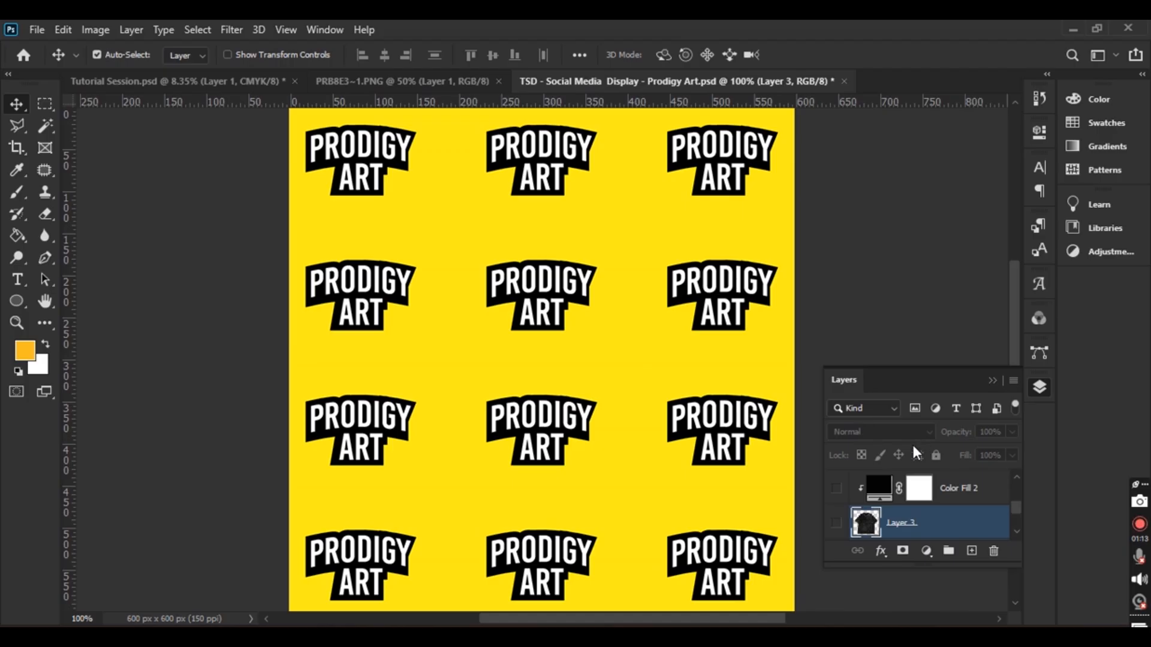
{"action": "left_click", "coordinate": [836, 523]}
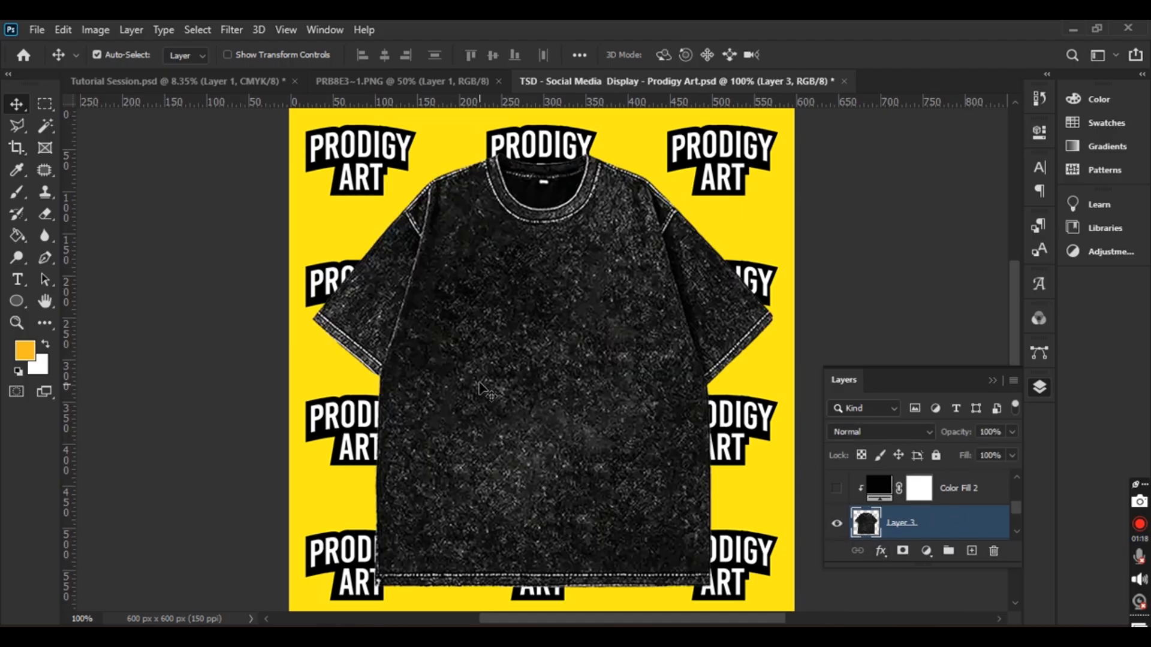
{"action": "mouse_move", "coordinate": [564, 360]}
{"action": "left_mouse_down"}
{"action": "mouse_move", "coordinate": [547, 375]}
{"action": "mouse_move", "coordinate": [560, 380]}
{"action": "left_mouse_up"}
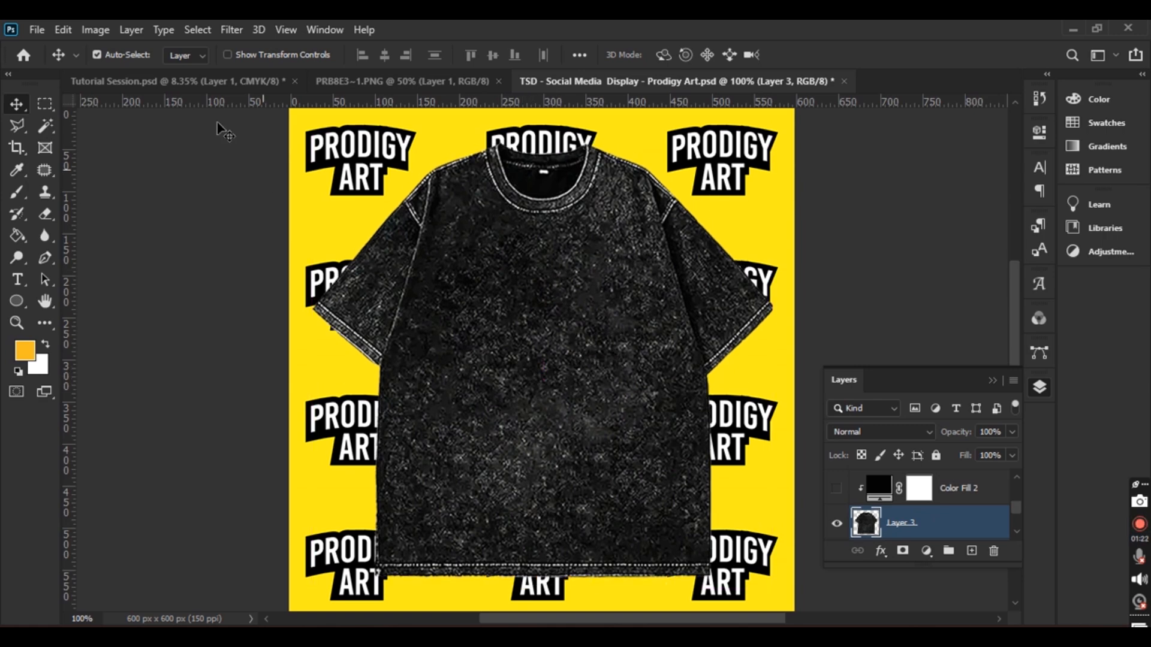
Copy the eagle design from the tutorial document and paste it into the Prodigy Art mockup
{"action": "left_click", "coordinate": [174, 81]}
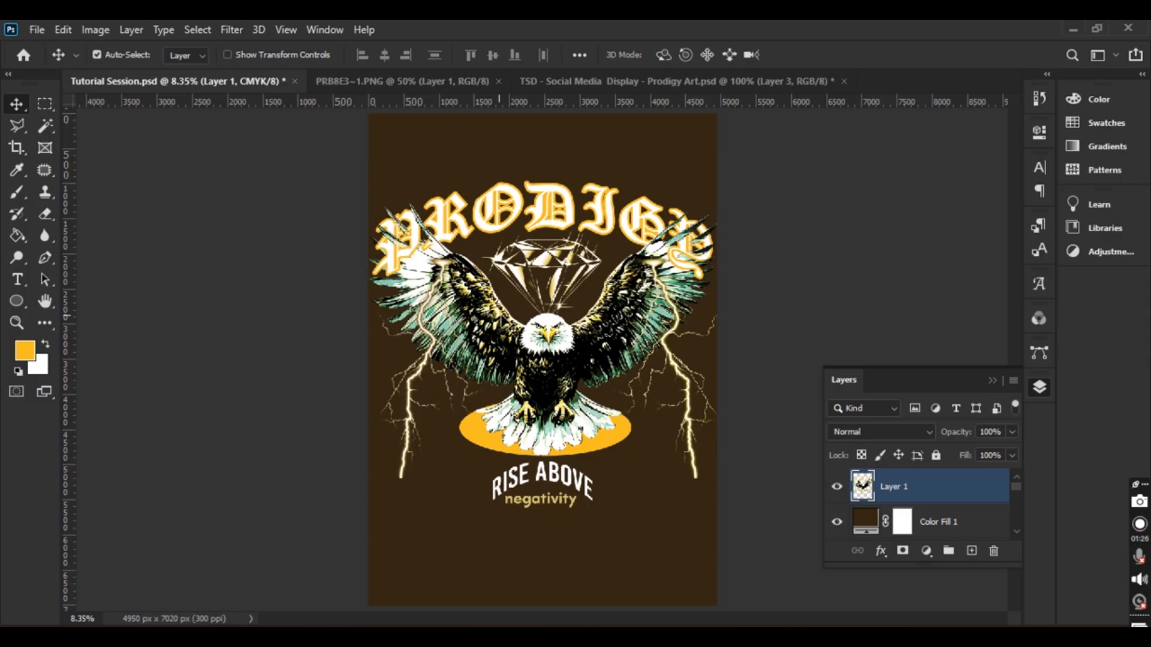
{"action": "left_click", "coordinate": [440, 81]}
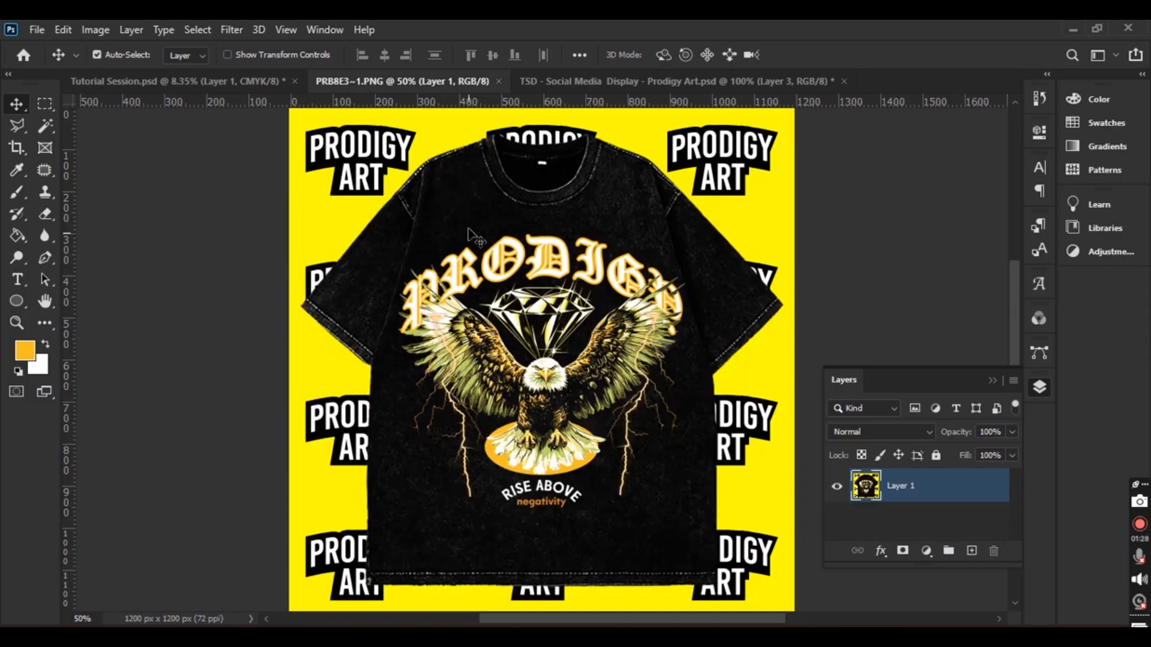
{"action": "left_click", "coordinate": [239, 83]}
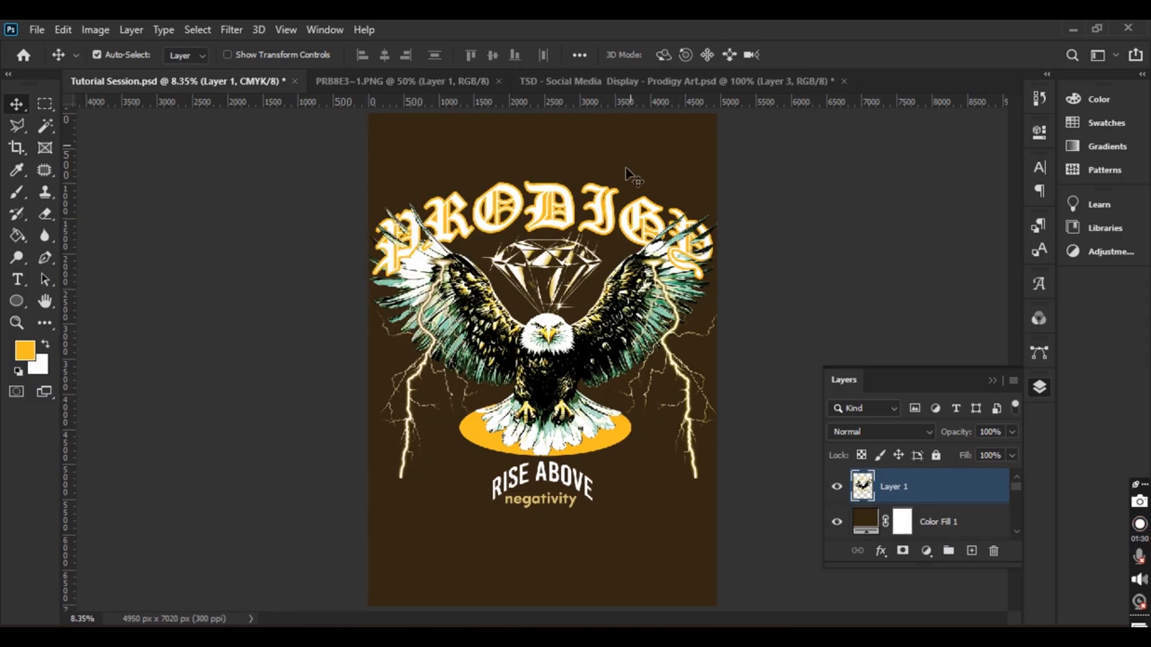
{"action": "left_click", "coordinate": [688, 81]}
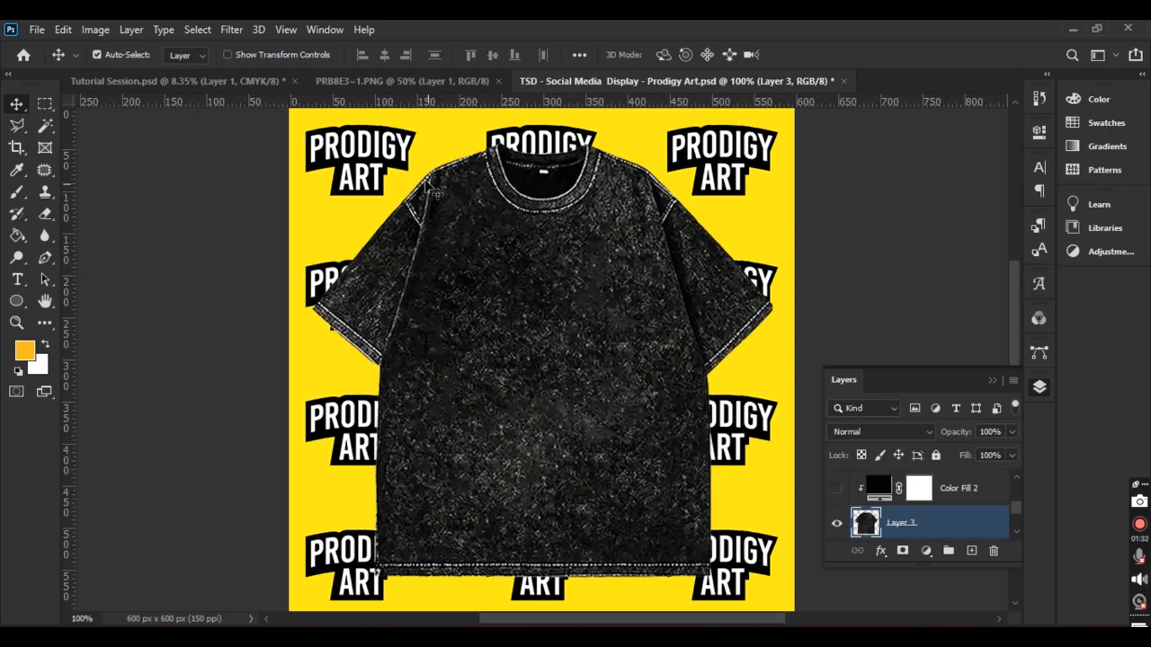
{"action": "left_click", "coordinate": [224, 84]}
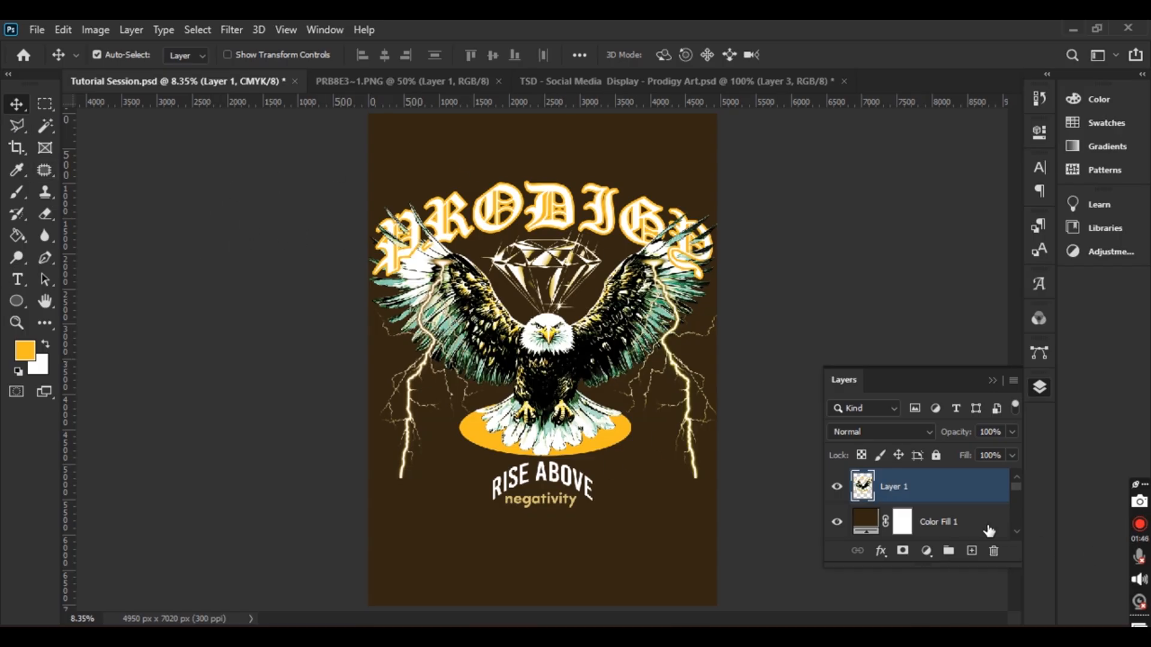
{"action": "left_click", "coordinate": [70, 26]}
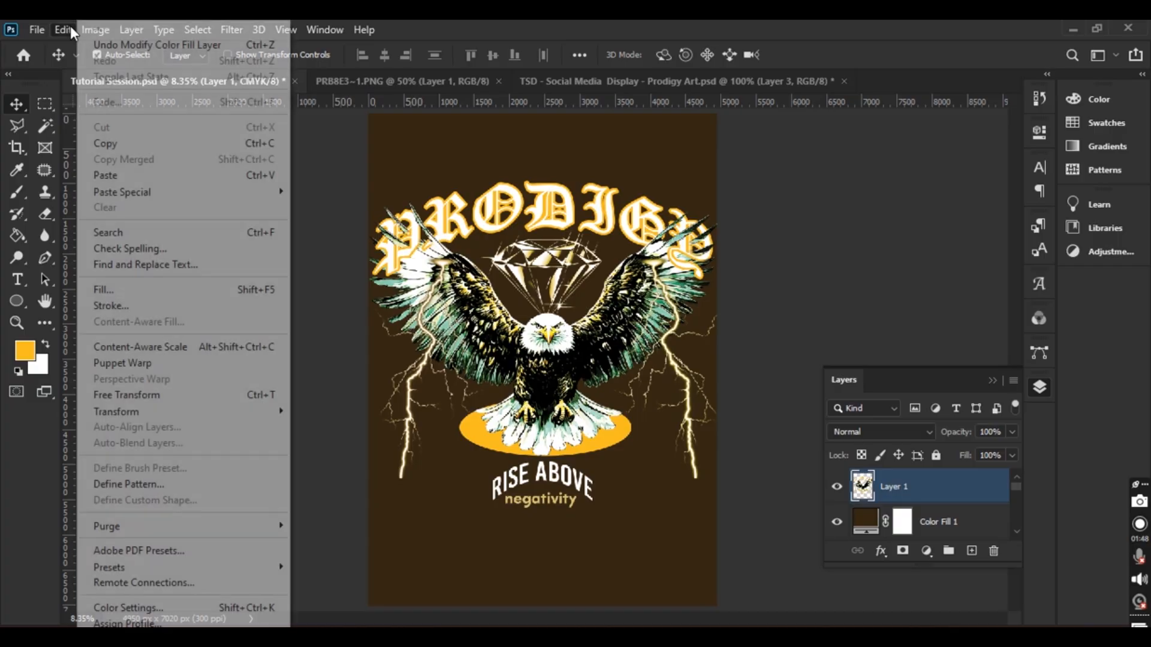
{"action": "left_click", "coordinate": [101, 139]}
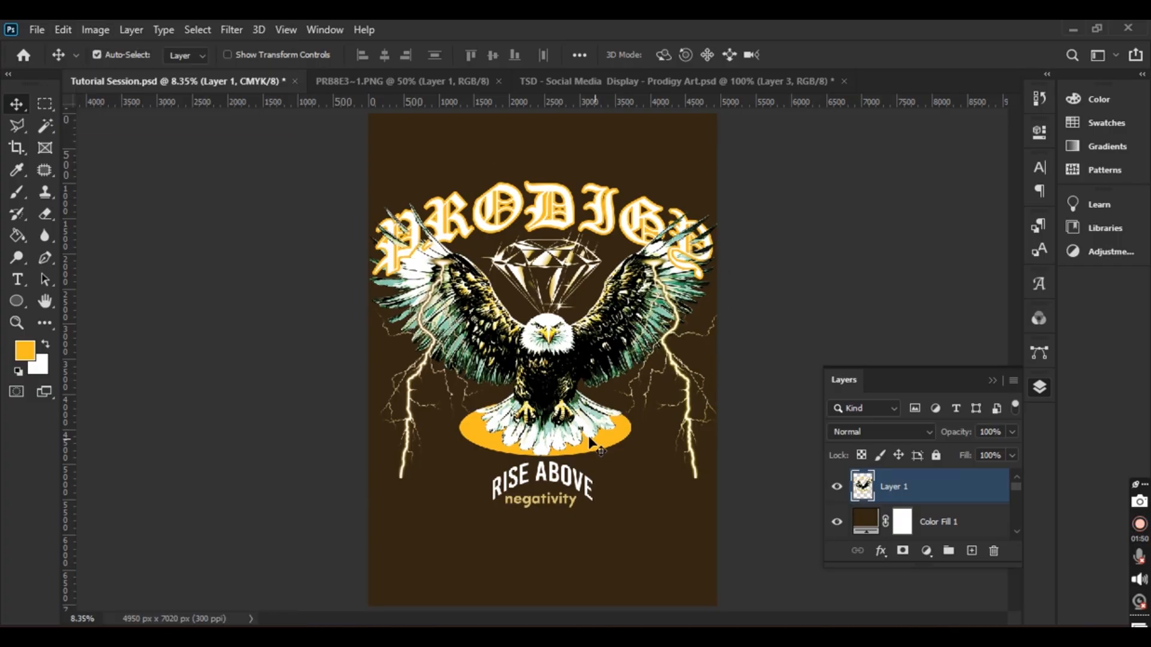
{"action": "left_click", "coordinate": [747, 78]}
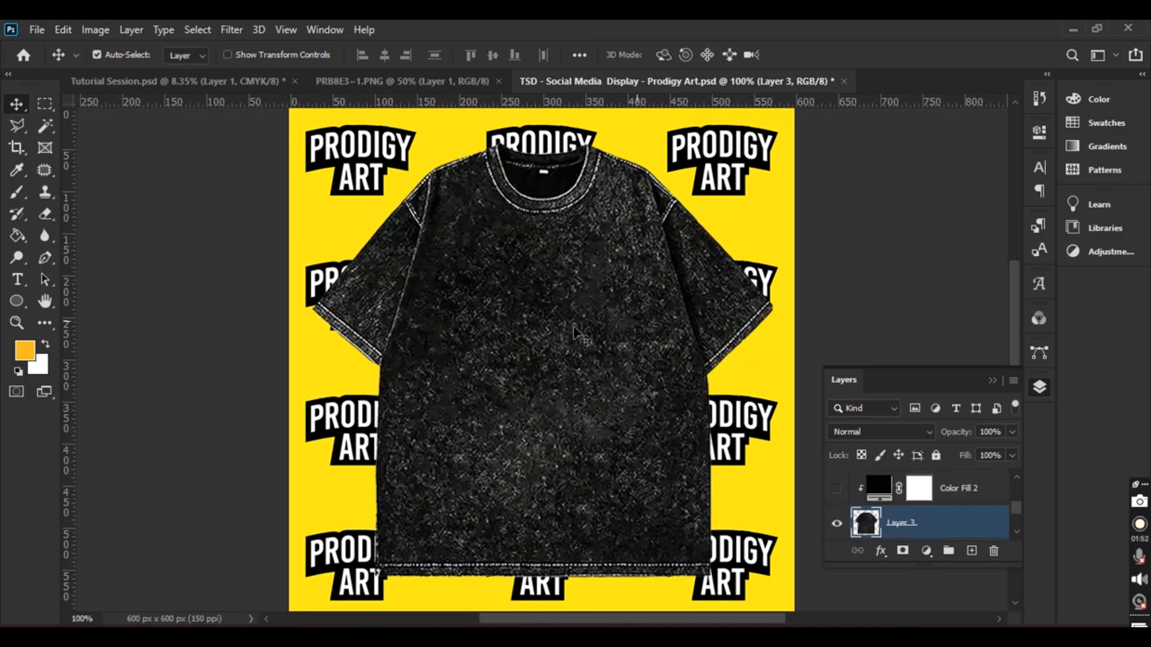
{"action": "left_click", "coordinate": [62, 29]}
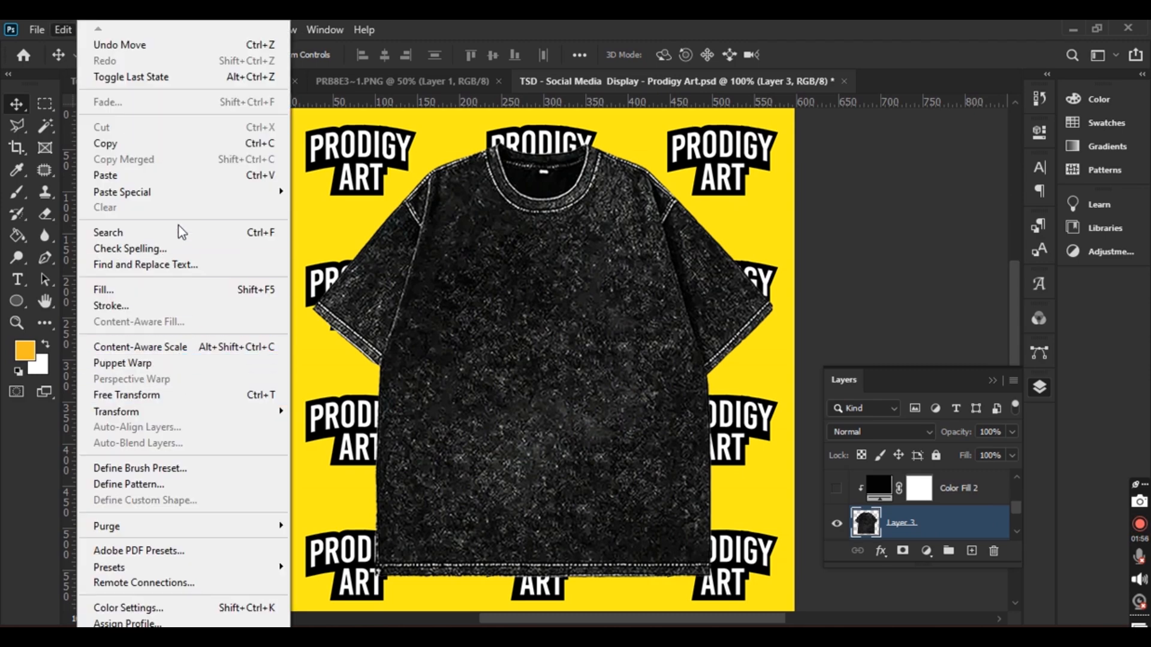
{"action": "left_click", "coordinate": [180, 175]}
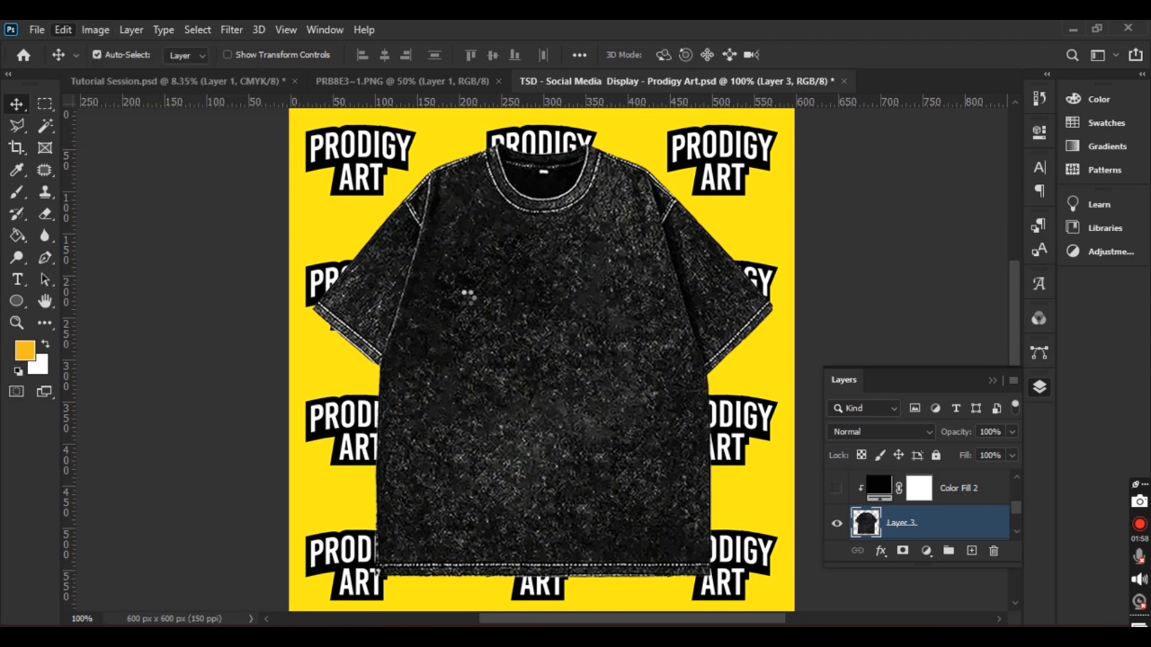
Move the pasted eagle design onto the T-shirt and scale it down to about 9%
{"action": "left_click_drag", "start_coordinate": [683, 546], "coordinate": [488, 367]}
{"action": "key", "text": "ctrl+t"}
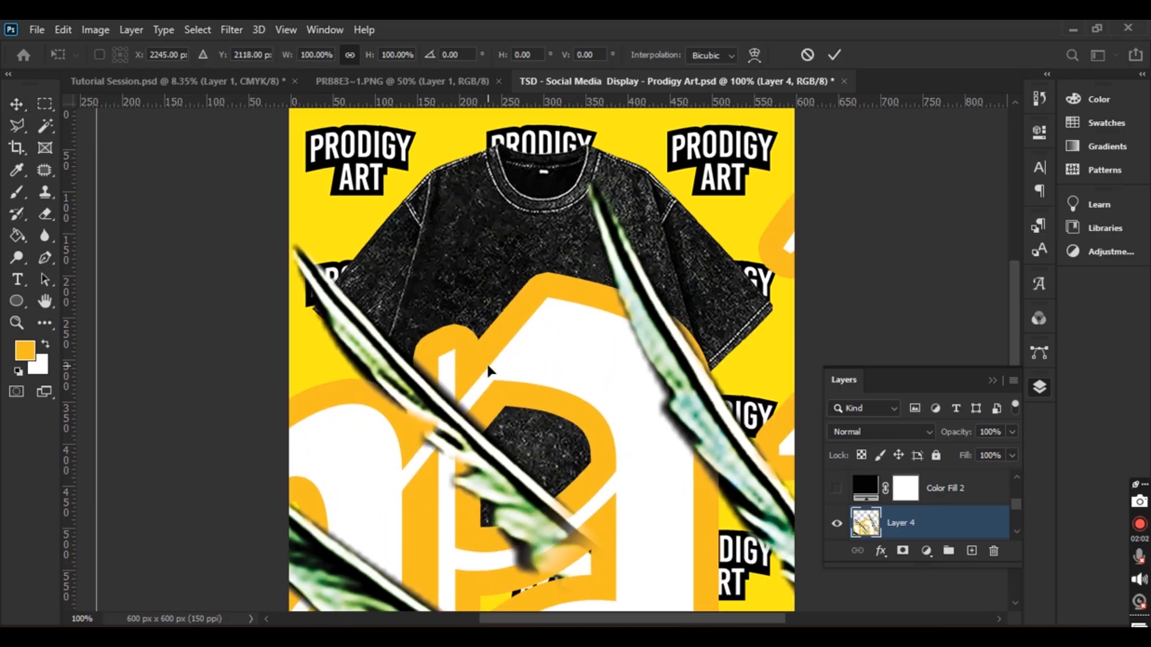
{"action": "key", "text": "ctrl+minus"}
{"action": "key", "text": "ctrl+minus"}
{"action": "key", "text": "ctrl+minus"}
{"action": "key", "text": "ctrl+minus"}
{"action": "key", "text": "ctrl+minus"}
{"action": "key", "text": "ctrl+minus"}
{"action": "key", "text": "ctrl+minus"}
{"action": "key", "text": "ctrl+minus"}
{"action": "key", "text": "ctrl+minus"}
{"action": "key", "text": "ctrl+minus"}
{"action": "key", "text": "ctrl+minus"}
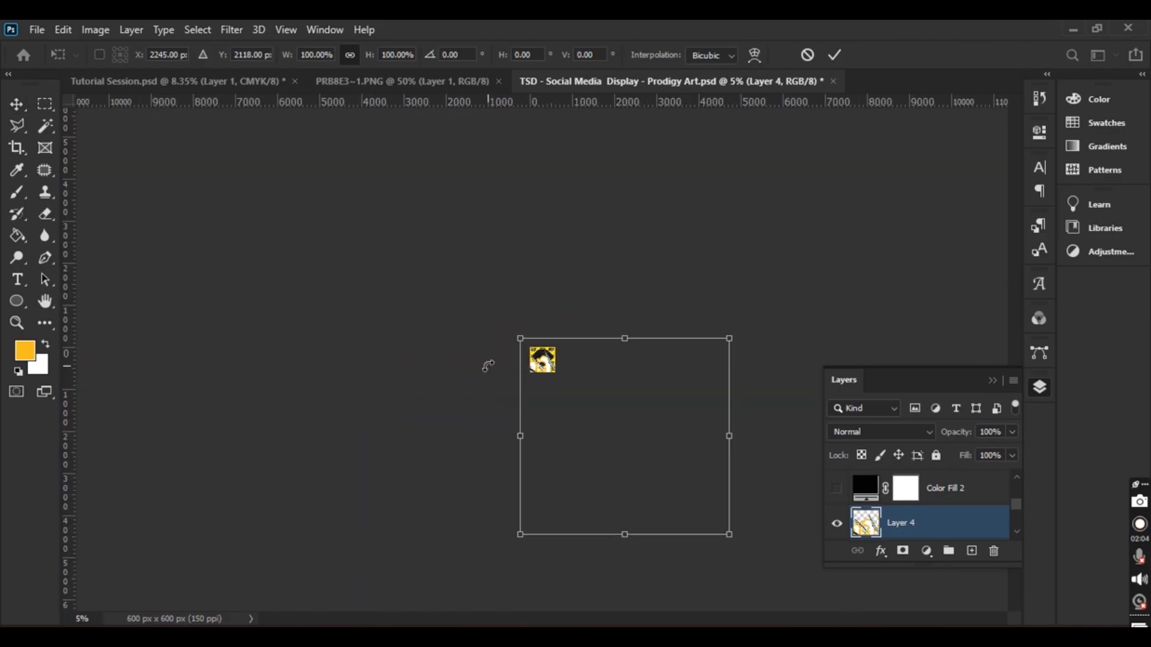
{"action": "left_click_drag", "start_coordinate": [650, 464], "coordinate": [550, 365]}
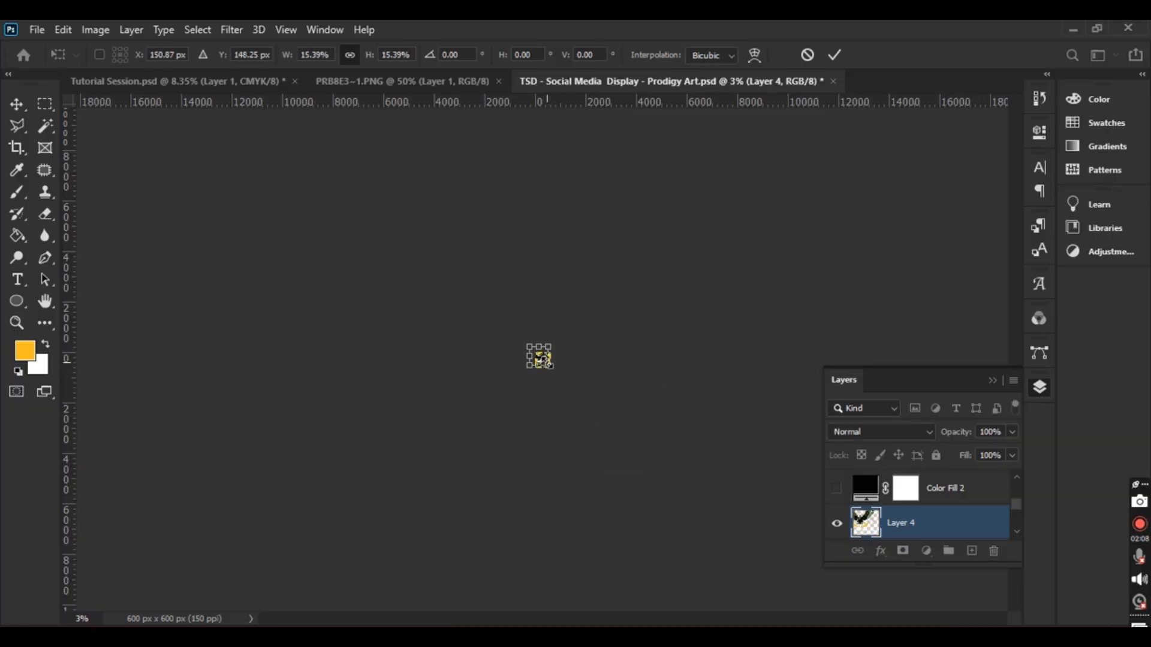
{"action": "key", "text": "ctrl+0"}
{"action": "left_click_drag", "start_coordinate": [416, 270], "coordinate": [516, 328]}
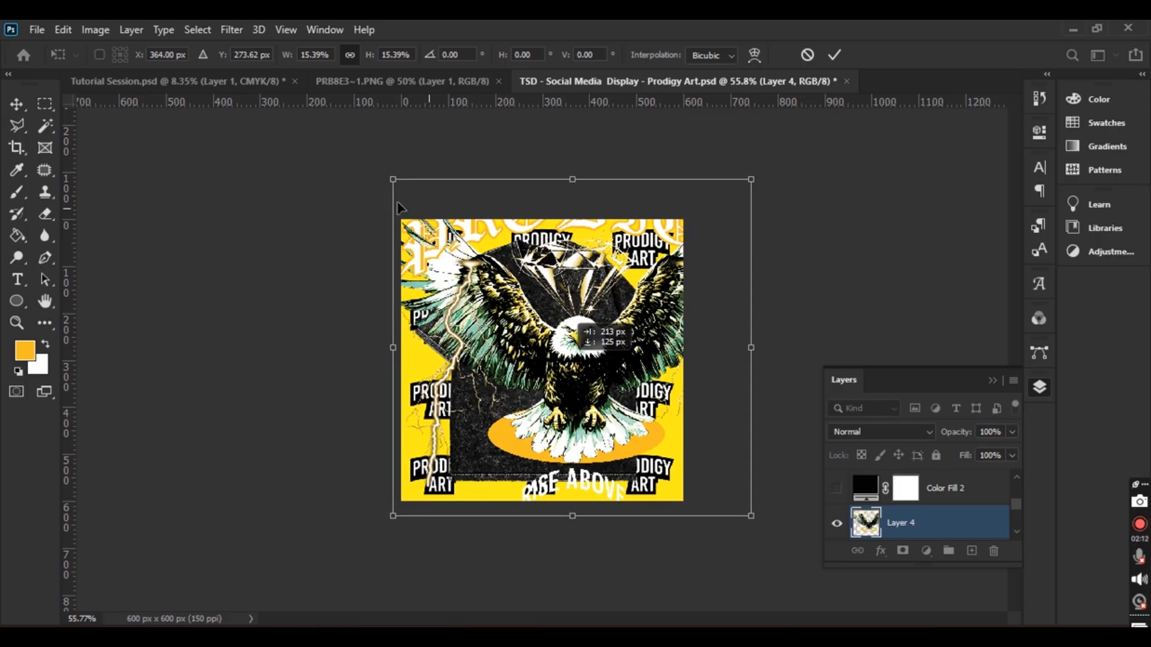
{"action": "left_click_drag", "start_coordinate": [393, 179], "coordinate": [505, 285]}
{"action": "left_click_drag", "start_coordinate": [633, 436], "coordinate": [554, 401]}
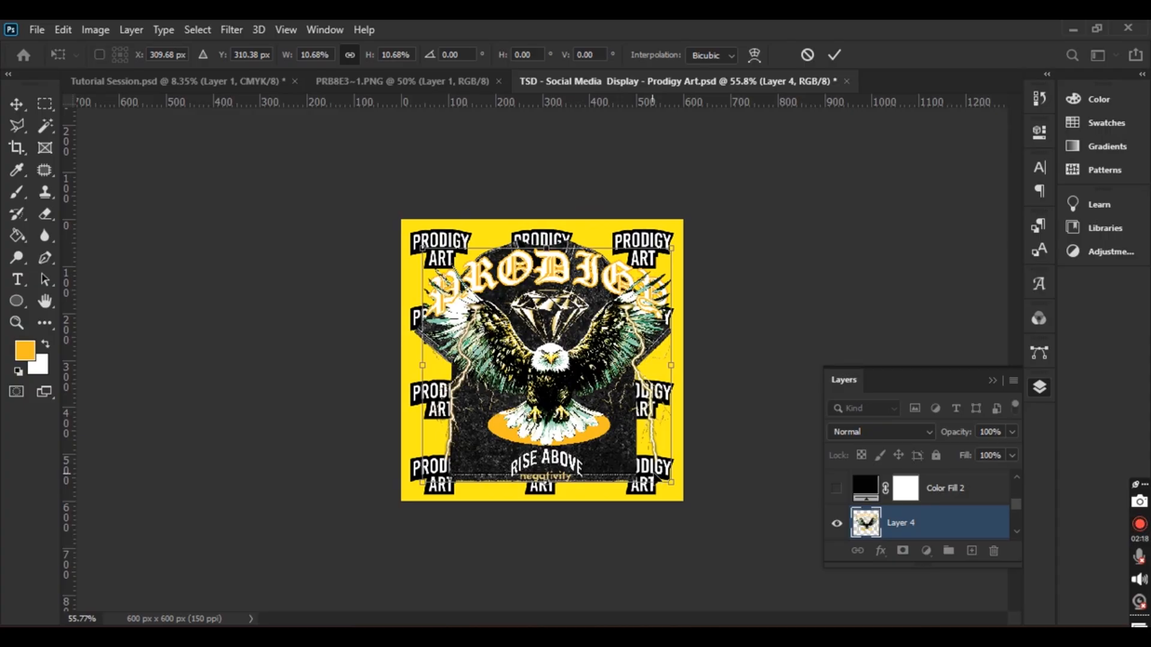
{"action": "left_click_drag", "start_coordinate": [671, 483], "coordinate": [635, 447]}
{"action": "left_click_drag", "start_coordinate": [536, 384], "coordinate": [560, 406]}
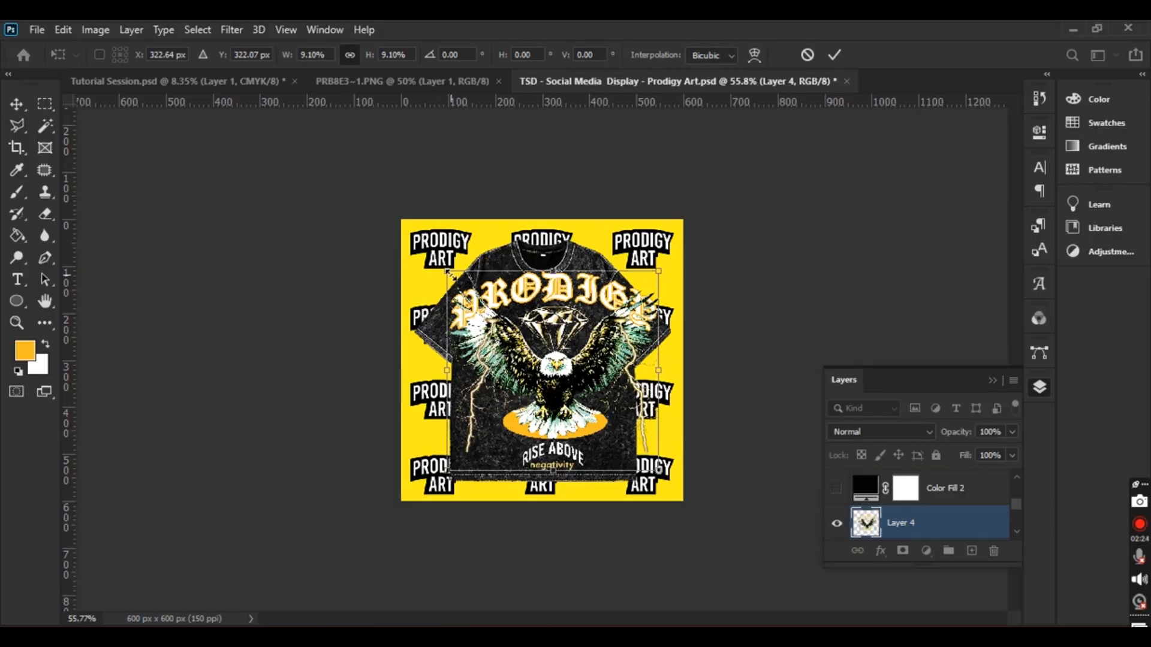
Fine-tune the design to about 6% centred on the shirt's chest and apply the transform
{"action": "left_click_drag", "start_coordinate": [449, 271], "coordinate": [481, 302]}
{"action": "mouse_move", "coordinate": [575, 418]}
{"action": "left_mouse_down"}
{"action": "mouse_move", "coordinate": [556, 407]}
{"action": "mouse_move", "coordinate": [566, 404]}
{"action": "left_mouse_up"}
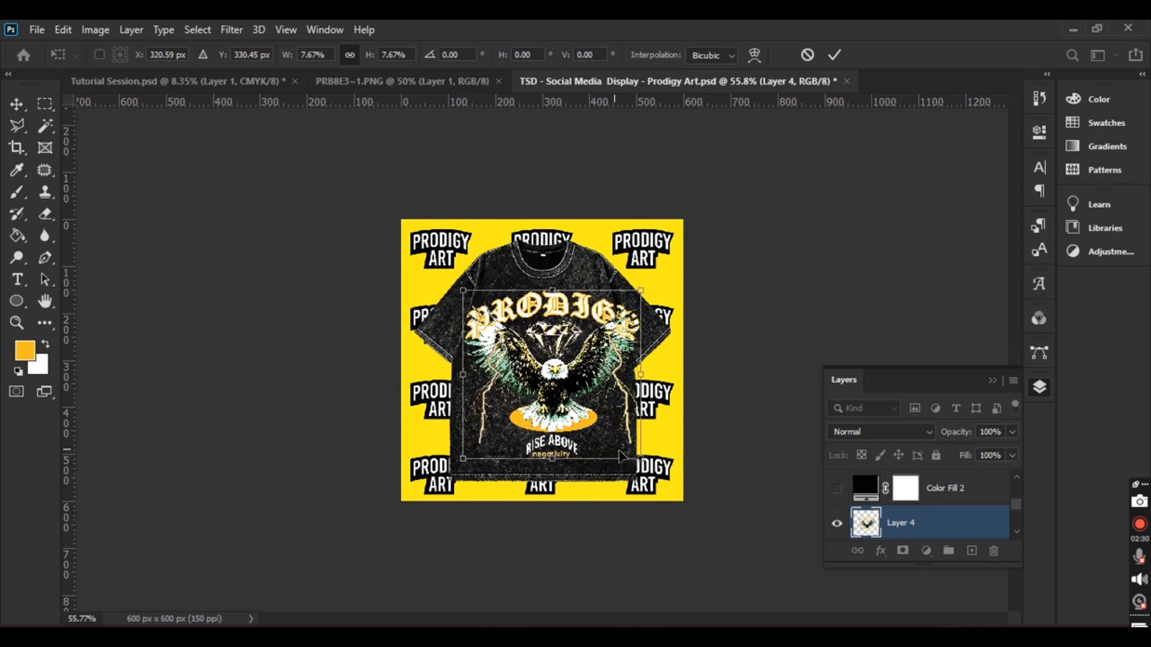
{"action": "left_click_drag", "start_coordinate": [641, 457], "coordinate": [601, 426]}
{"action": "left_click_drag", "start_coordinate": [549, 384], "coordinate": [560, 394]}
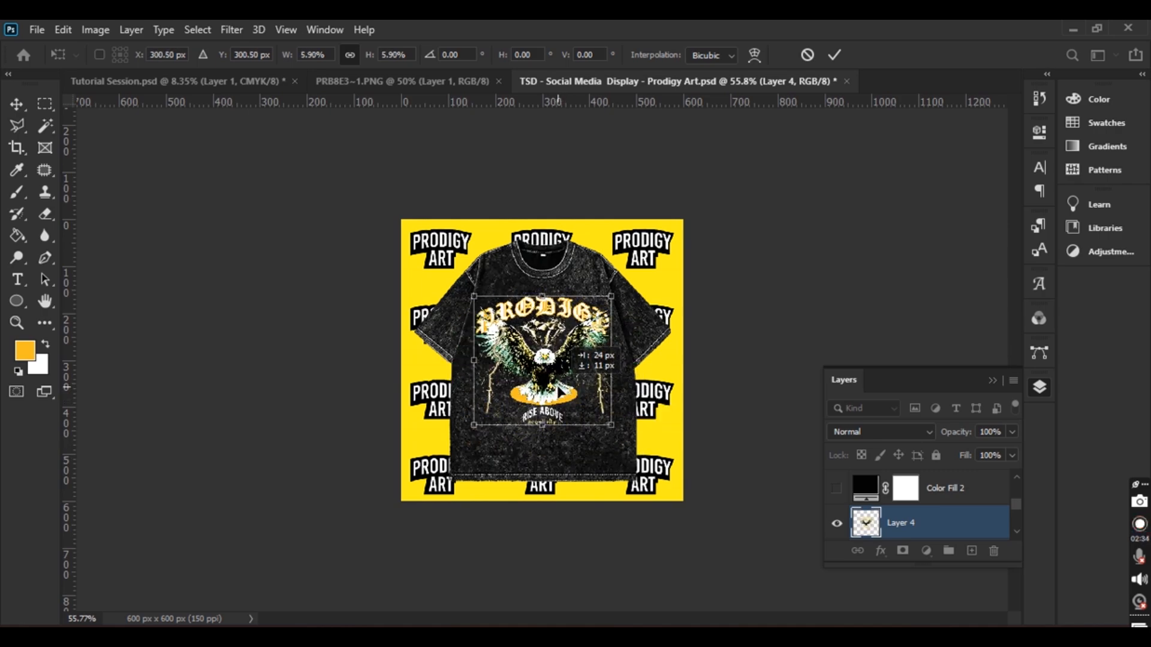
{"action": "key", "text": "ctrl+0"}
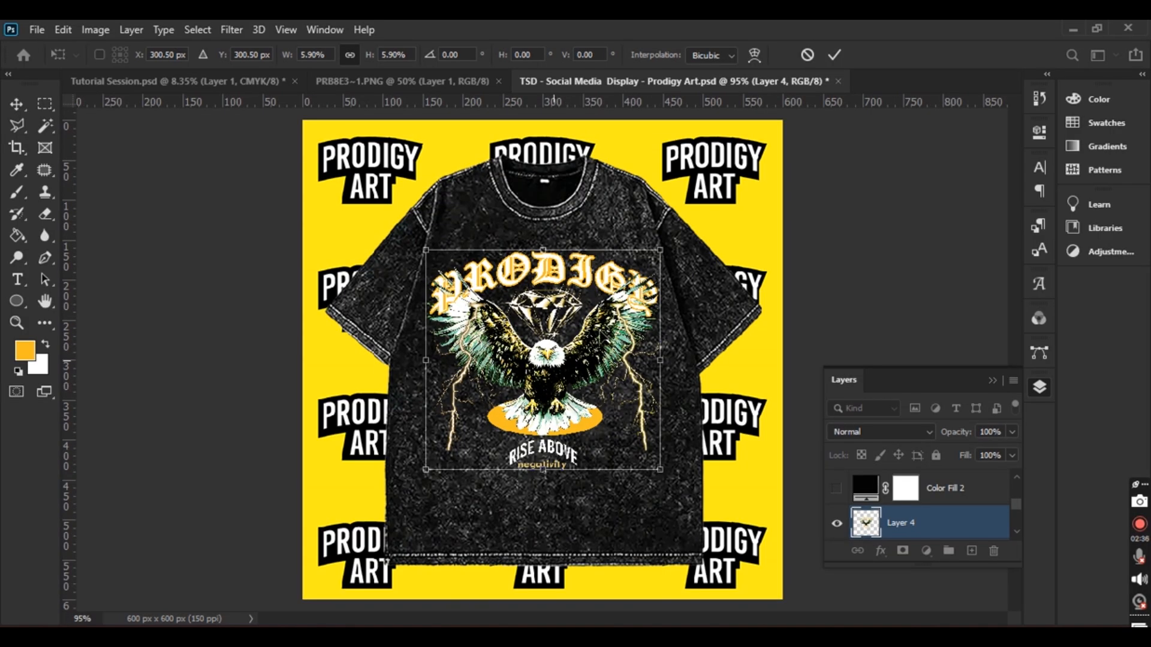
{"action": "left_click_drag", "start_coordinate": [427, 252], "coordinate": [424, 248]}
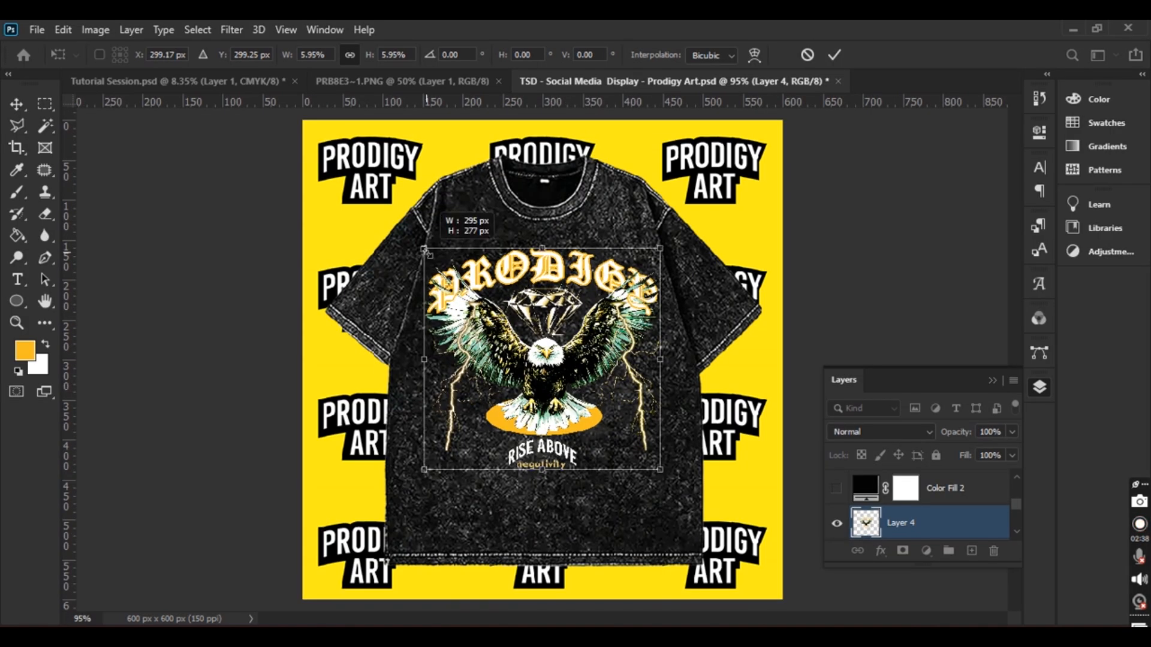
{"action": "left_click_drag", "start_coordinate": [661, 469], "coordinate": [667, 478]}
{"action": "left_click", "coordinate": [832, 55]}
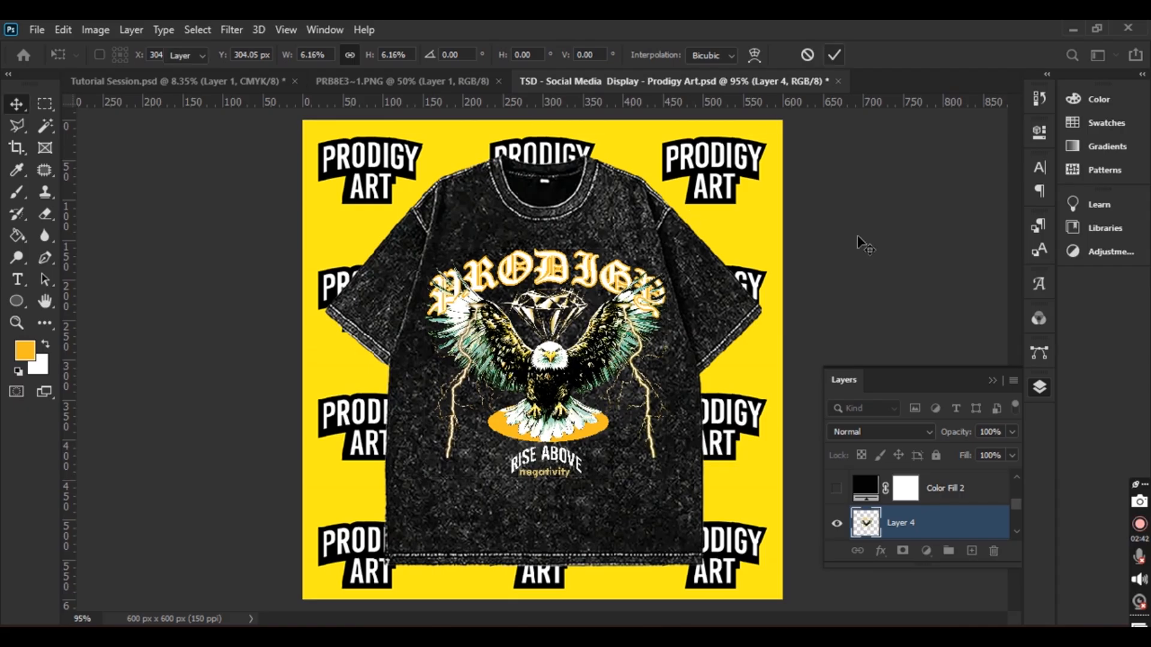
Switch Layer 4 to Screen blend mode and nudge the eagle into place, checking the reference mockup
{"action": "left_click", "coordinate": [930, 432]}
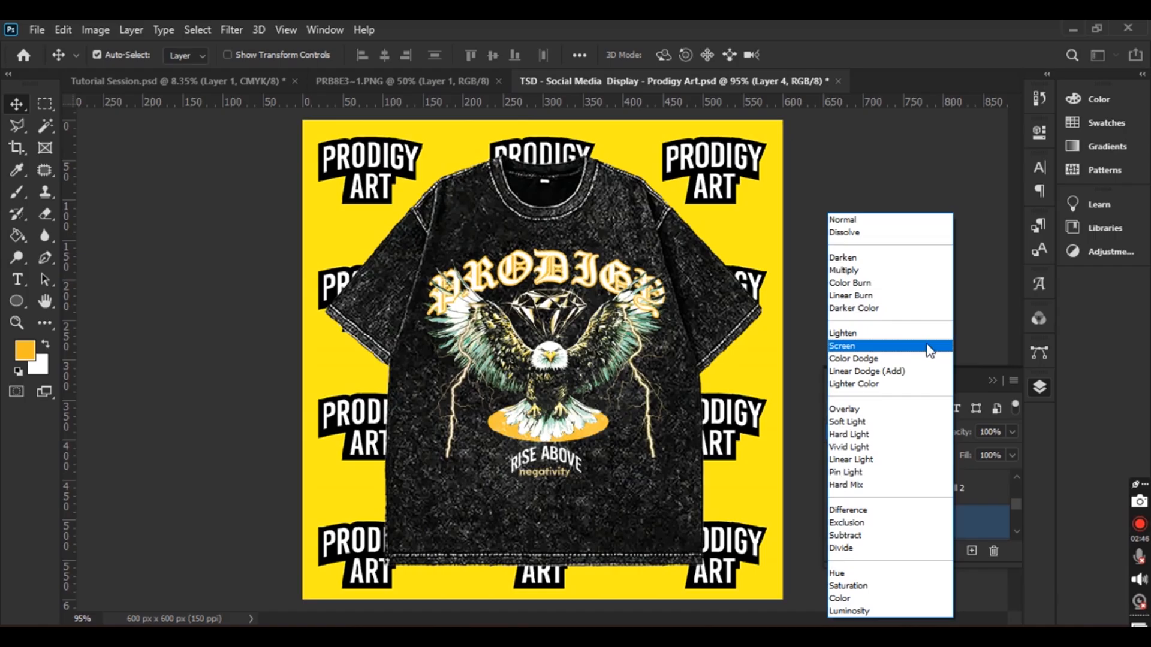
{"action": "left_click", "coordinate": [930, 347]}
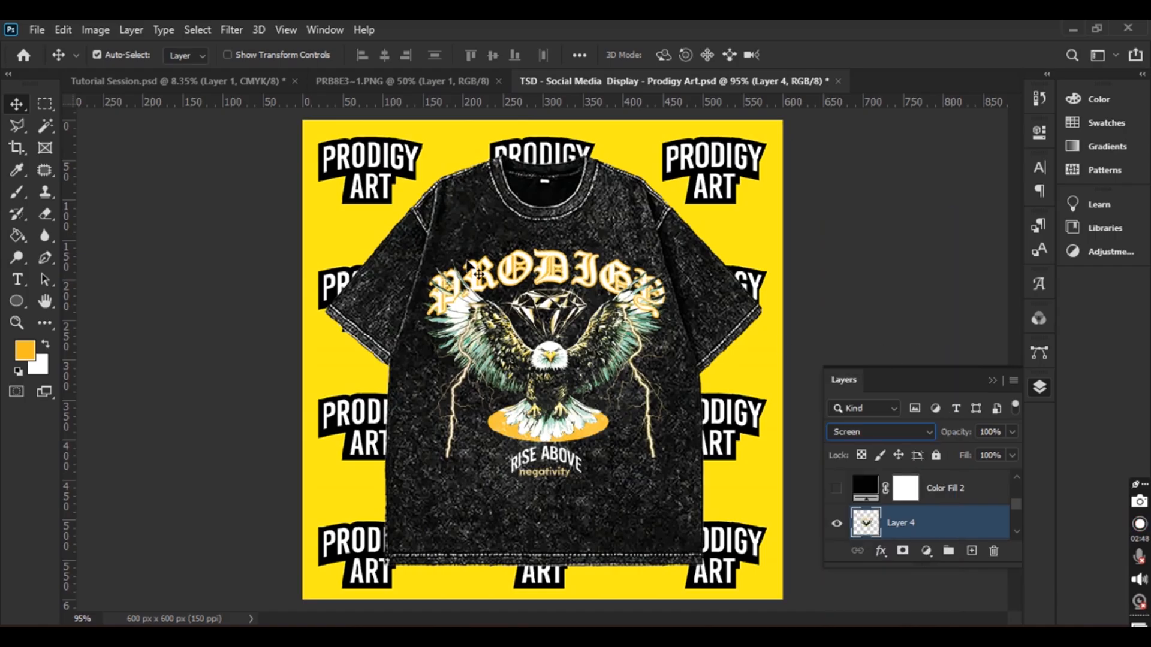
{"action": "left_click_drag", "start_coordinate": [557, 415], "coordinate": [553, 419]}
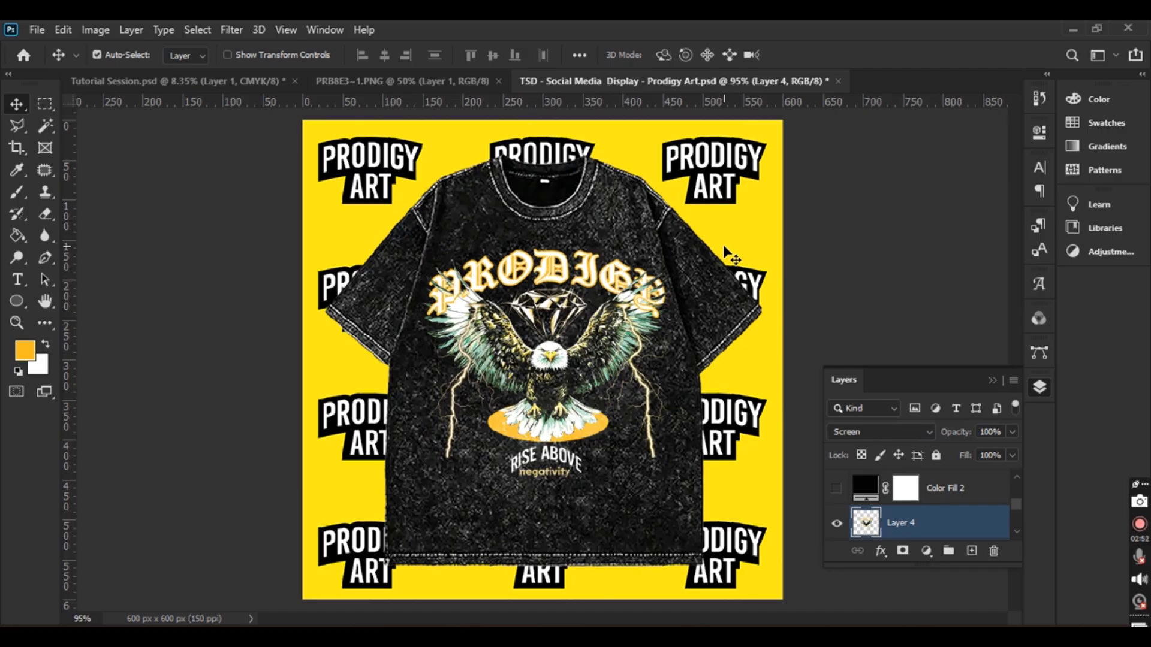
{"action": "left_click", "coordinate": [412, 81]}
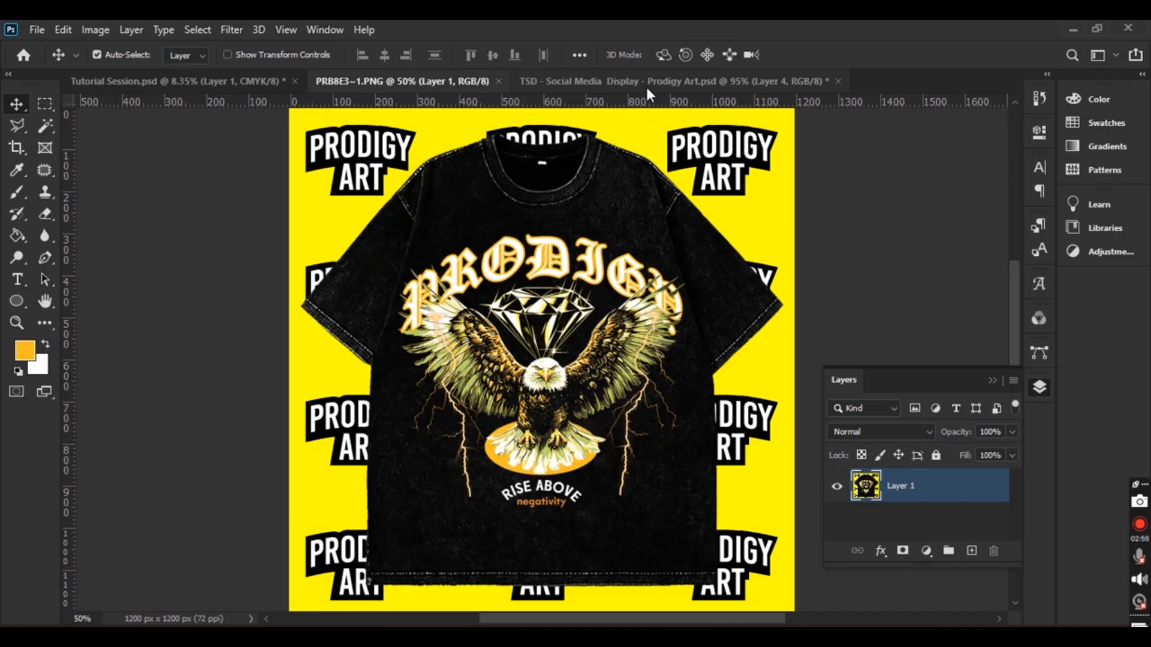
{"action": "left_click", "coordinate": [664, 85]}
{"action": "left_click_drag", "start_coordinate": [558, 384], "coordinate": [557, 390]}
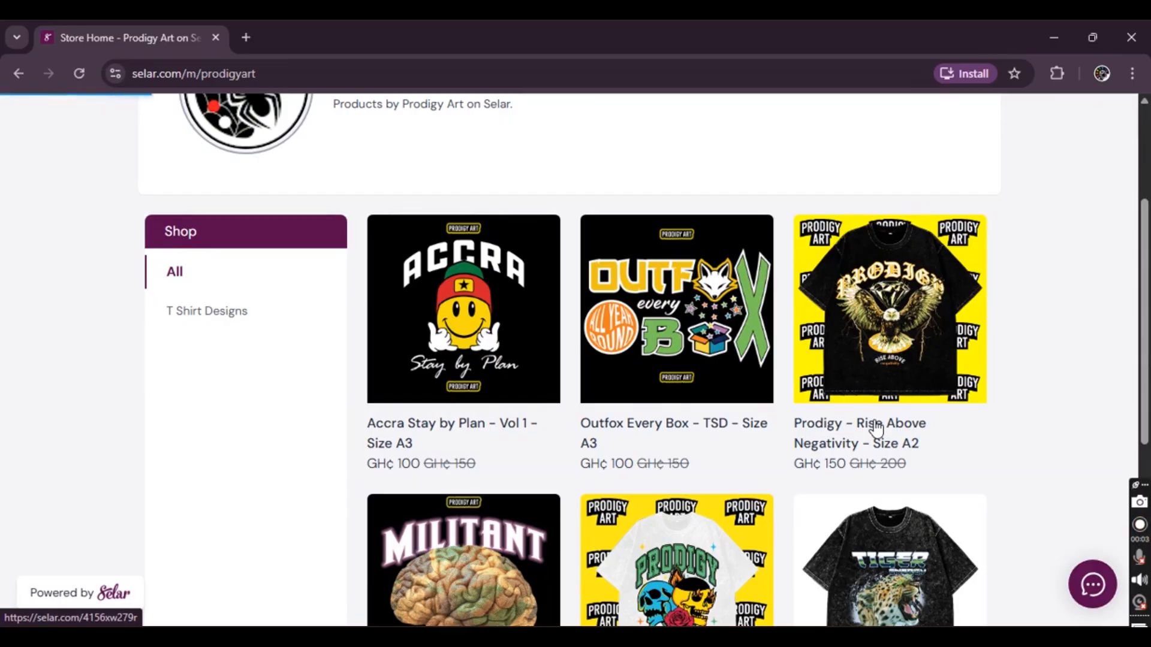
Open the 'Prodigy - Rise Above Negativity - Size A2' product and scroll to its GH₵ 150 price
{"action": "left_click", "coordinate": [877, 429]}
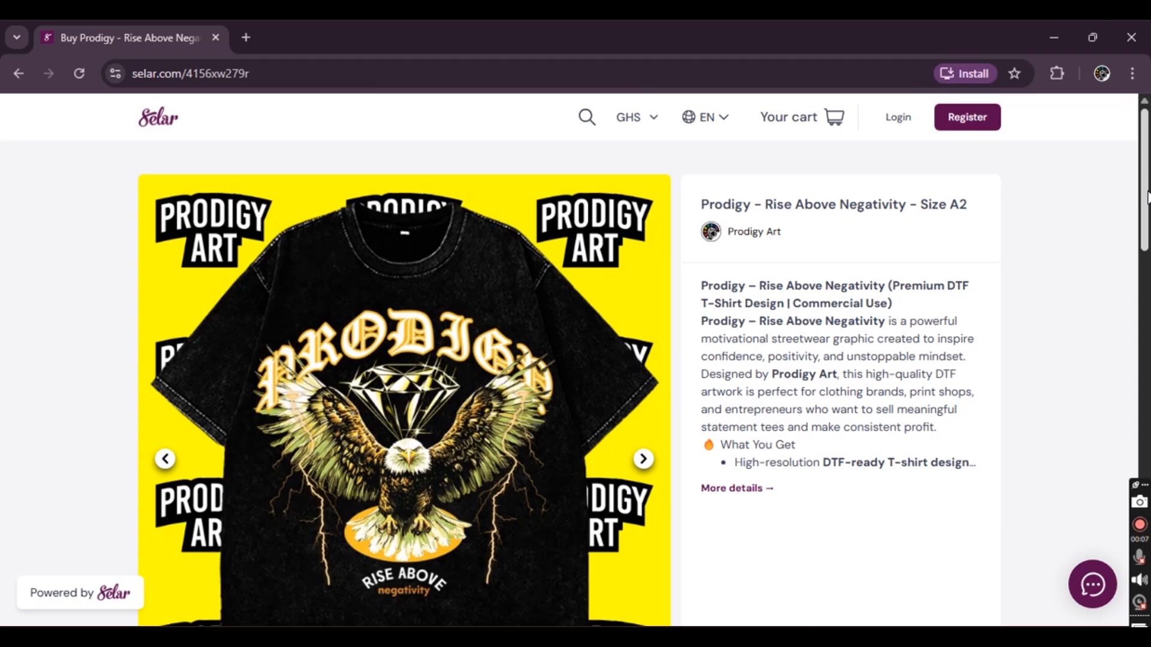
{"action": "scroll", "coordinate": [1146, 198], "scroll_direction": "down", "scroll_amount": 4}
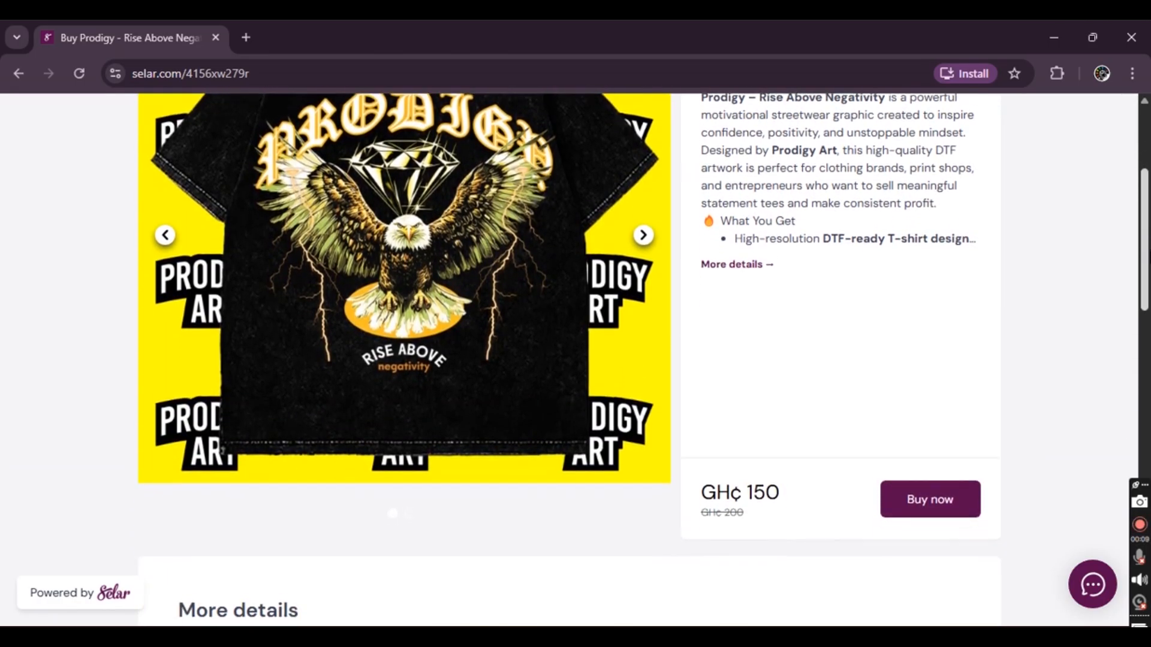